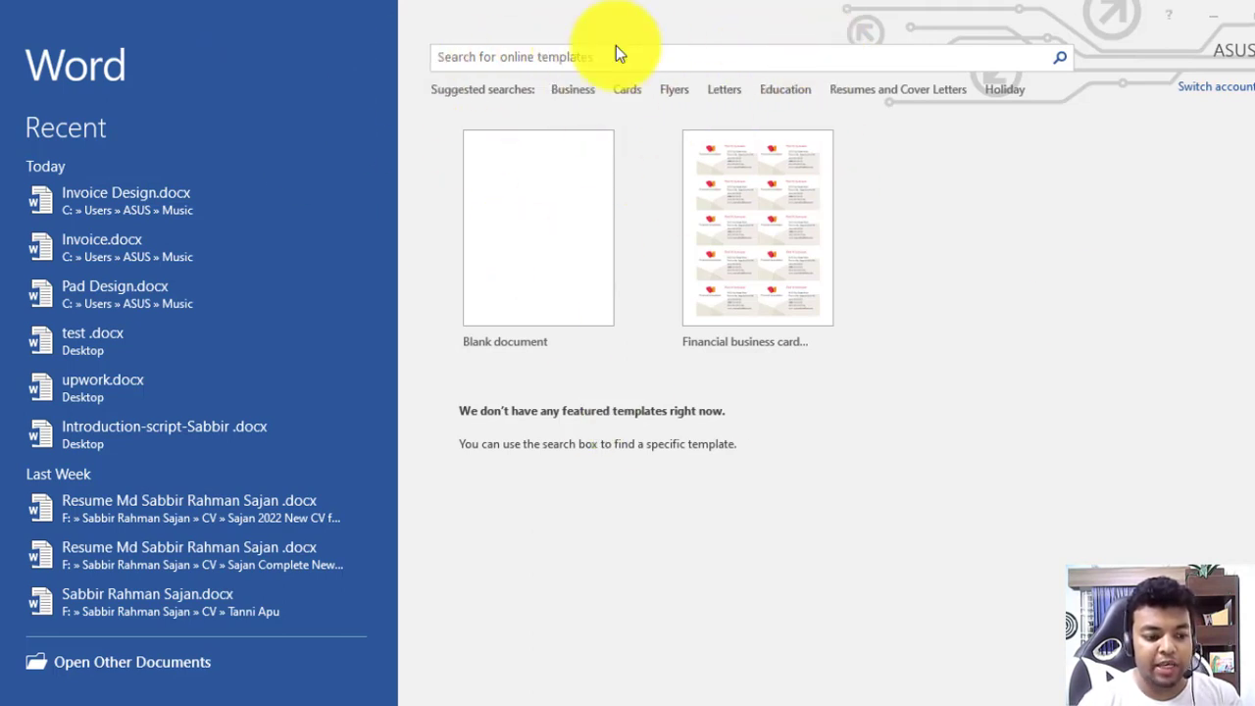
Create a new blank Word document
{"action": "left_click", "coordinate": [551, 206]}
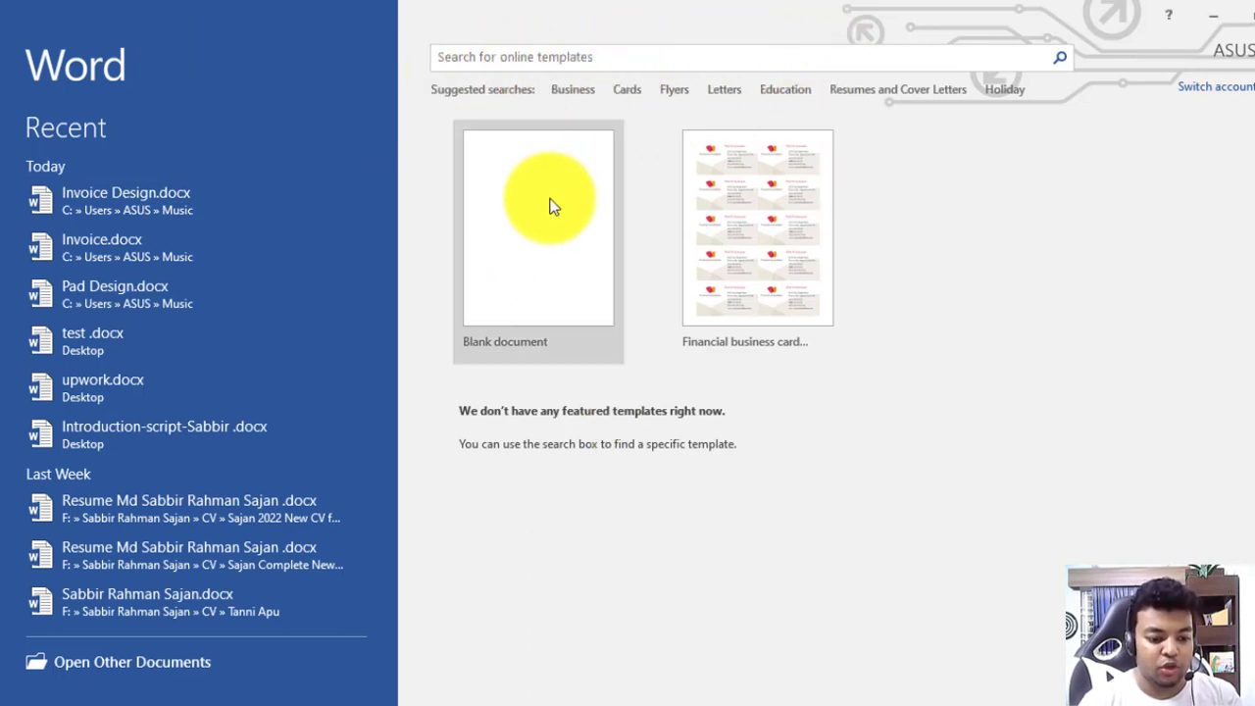
{"action": "left_click", "coordinate": [858, 555]}
{"action": "left_click", "coordinate": [584, 264]}
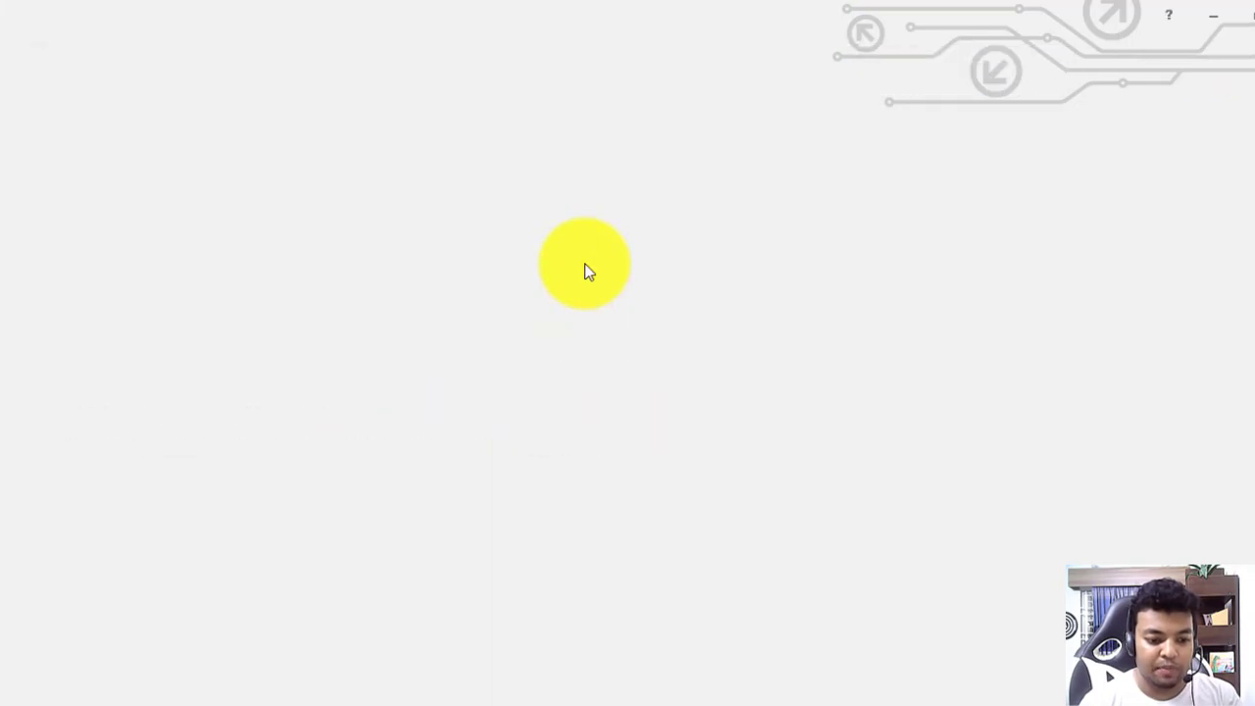
Go to File > New and put the cursor in the online template search box
{"action": "left_click", "coordinate": [37, 46]}
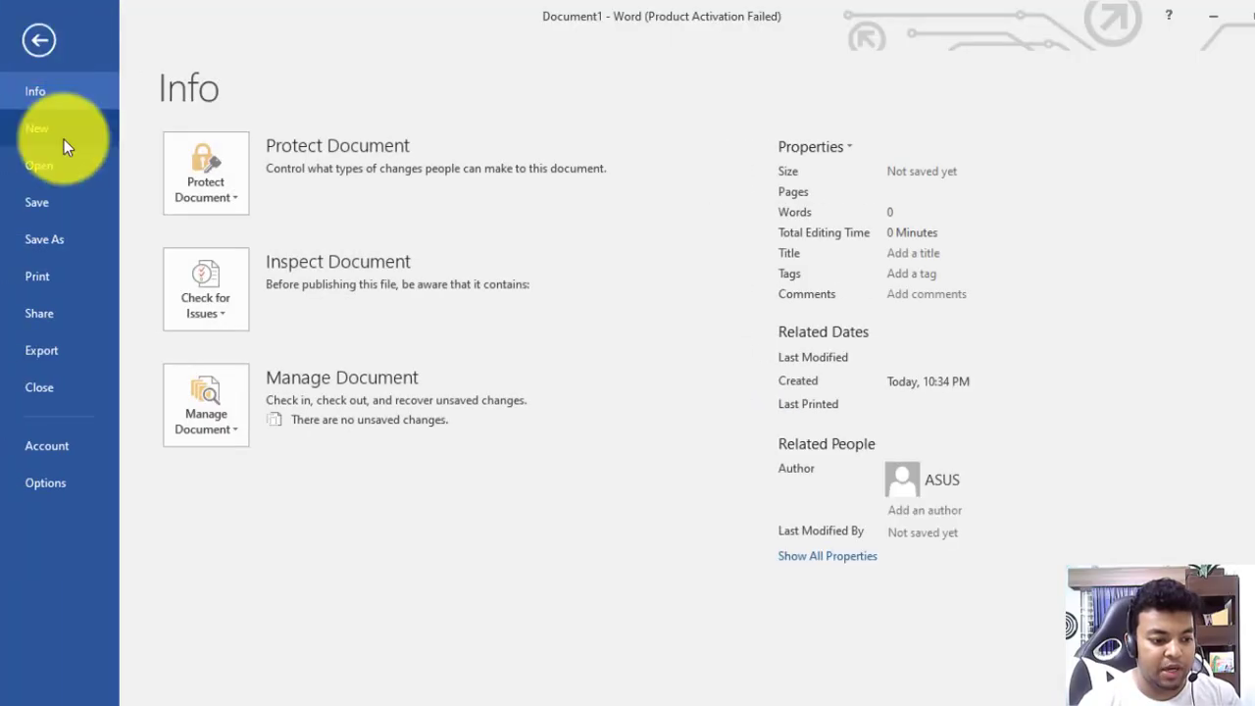
{"action": "left_click", "coordinate": [63, 139]}
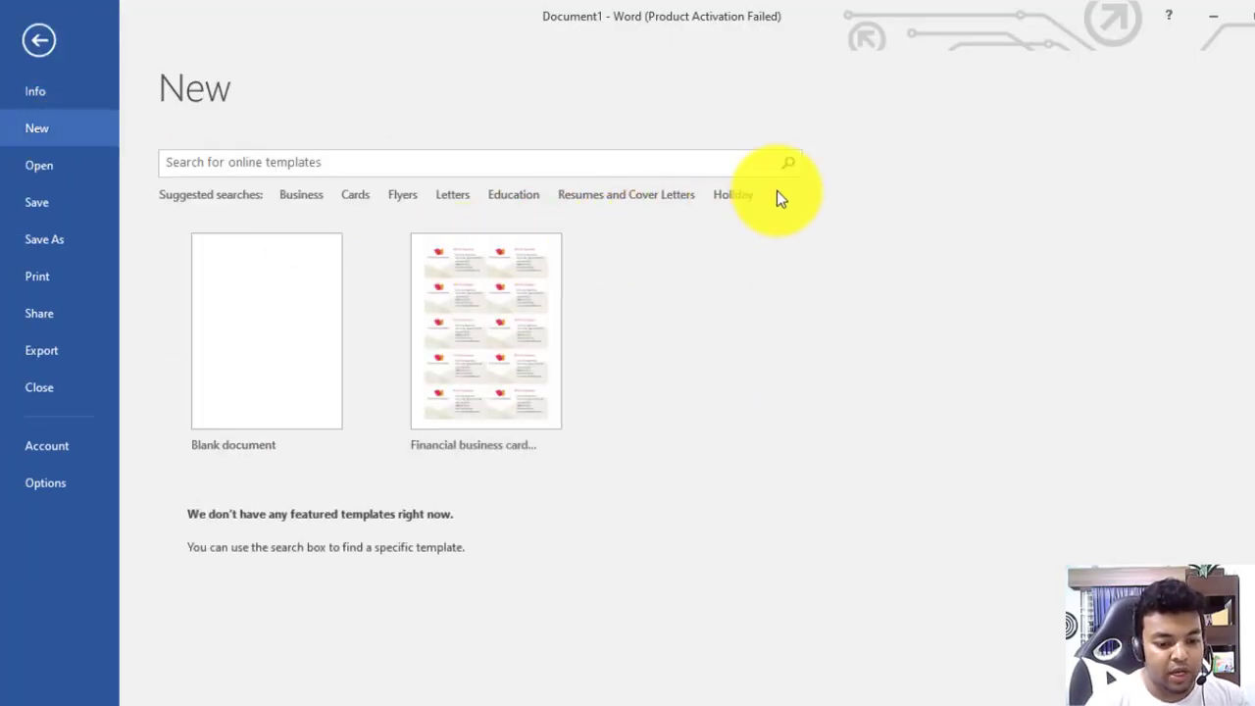
{"action": "left_click", "coordinate": [255, 168]}
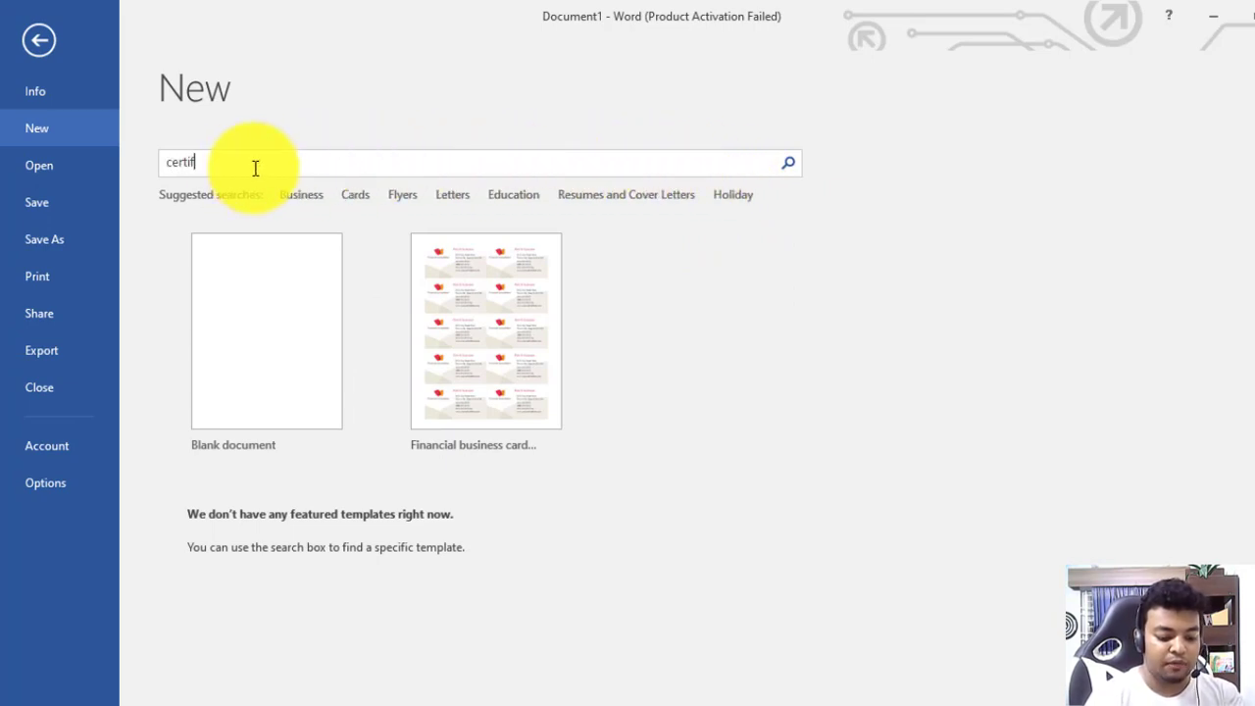
Search online templates for 'certificate' and open the Formal award certificate template
{"action": "type", "text": "certificate"}
{"action": "key", "text": "Return"}
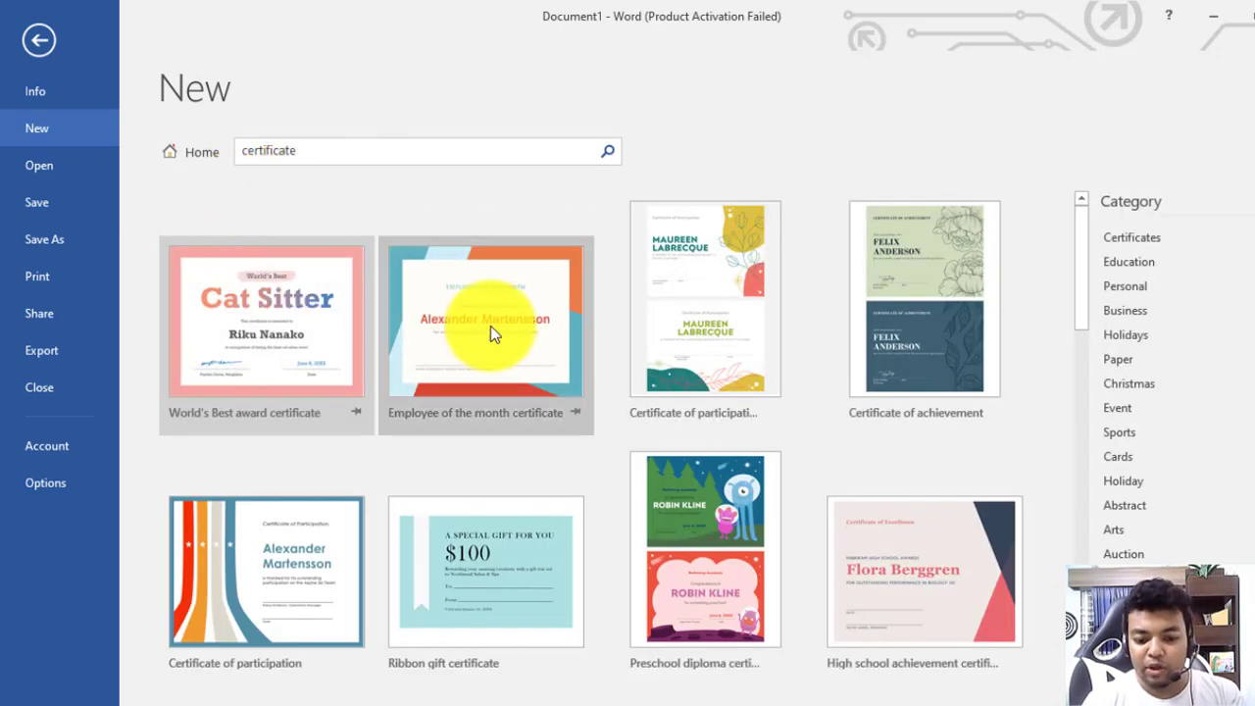
{"action": "scroll", "coordinate": [589, 306], "scroll_direction": "down", "scroll_amount": 1}
{"action": "scroll", "coordinate": [850, 457], "scroll_direction": "down", "scroll_amount": 4}
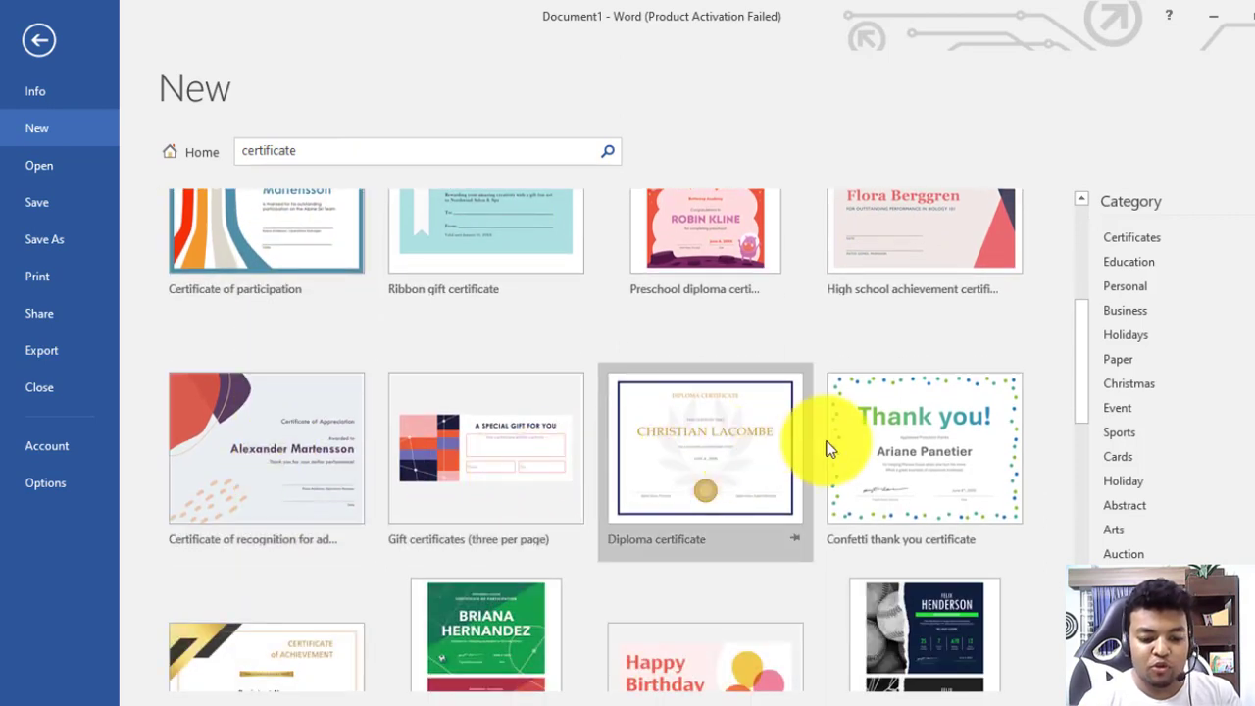
{"action": "scroll", "coordinate": [918, 428], "scroll_direction": "down", "scroll_amount": 2}
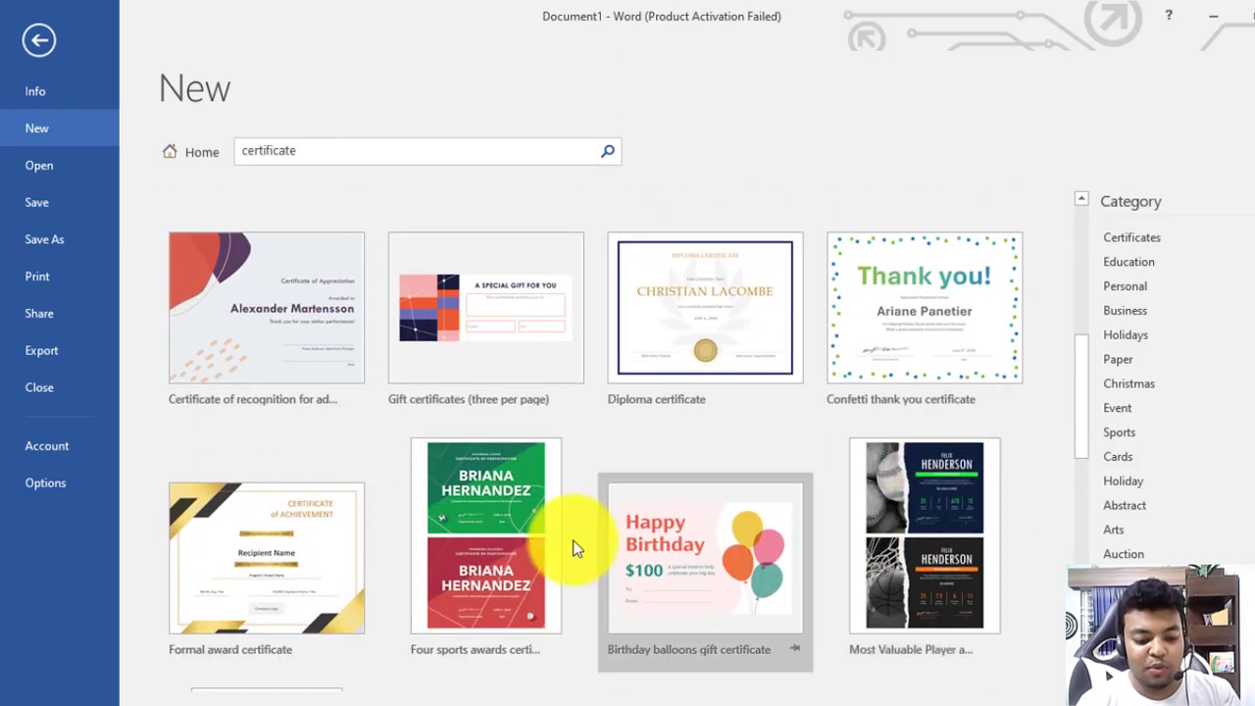
{"action": "scroll", "coordinate": [229, 543], "scroll_direction": "down", "scroll_amount": 2}
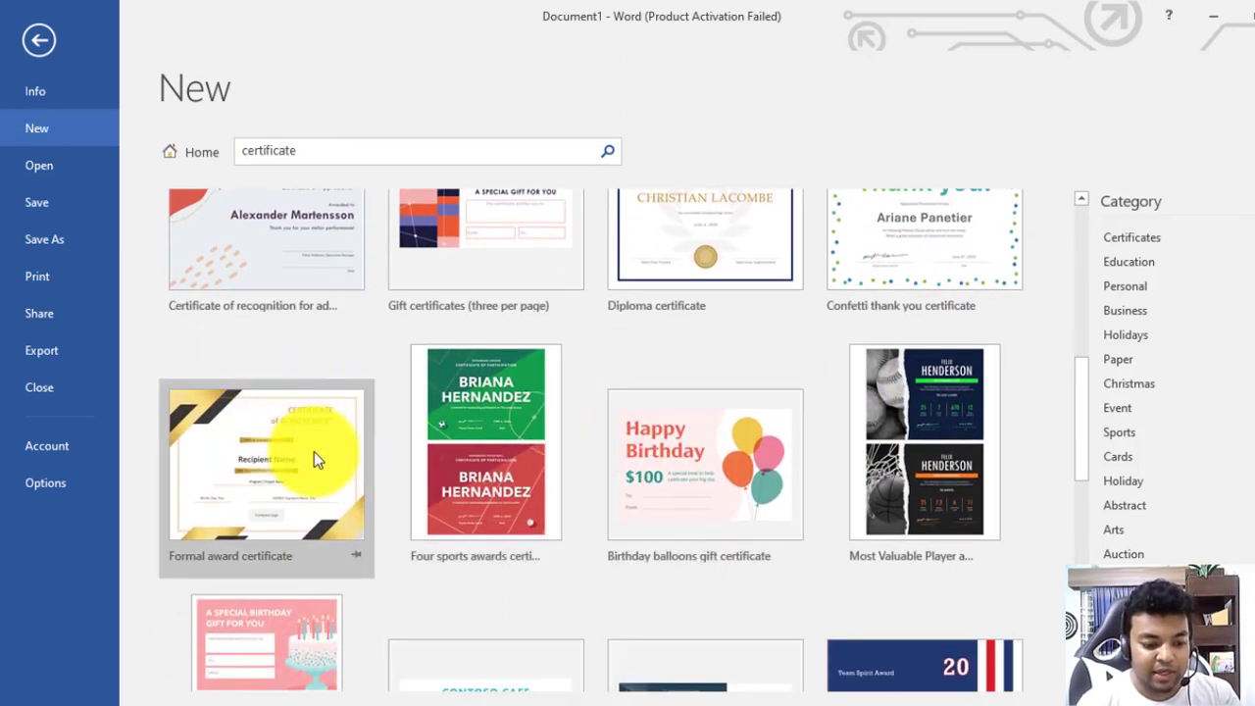
{"action": "scroll", "coordinate": [589, 466], "scroll_direction": "down", "scroll_amount": 5}
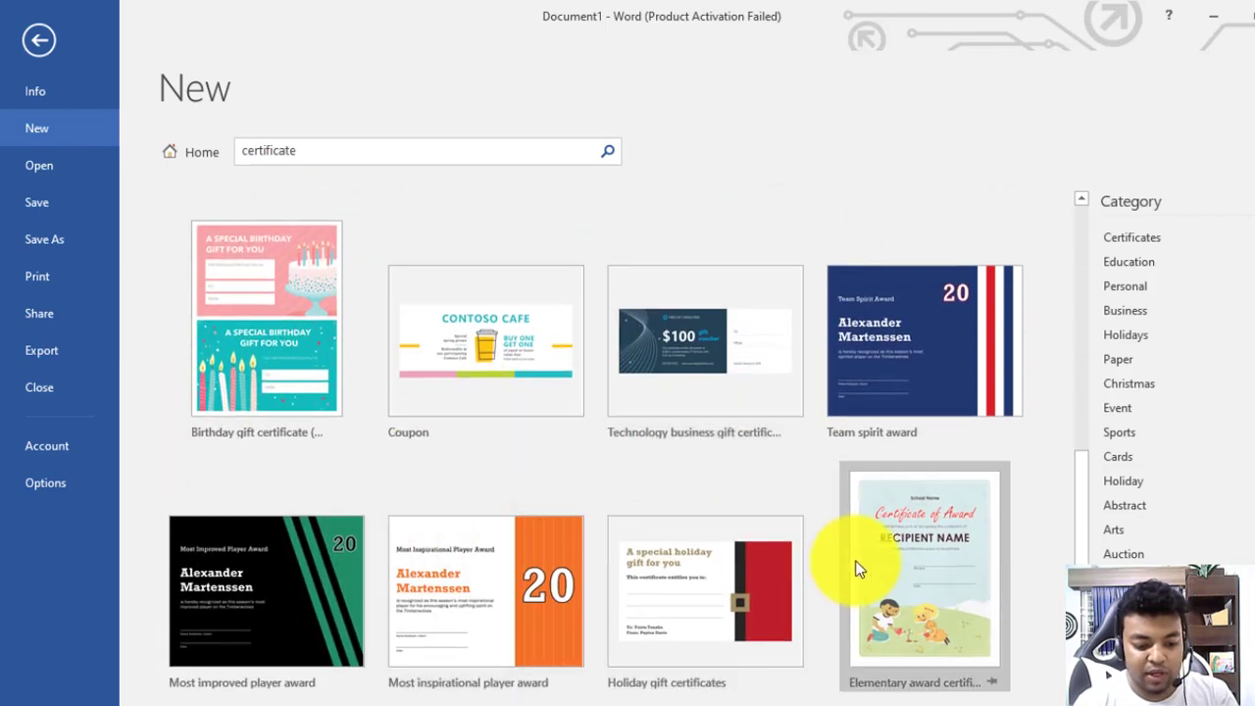
{"action": "scroll", "coordinate": [305, 467], "scroll_direction": "down", "scroll_amount": 4}
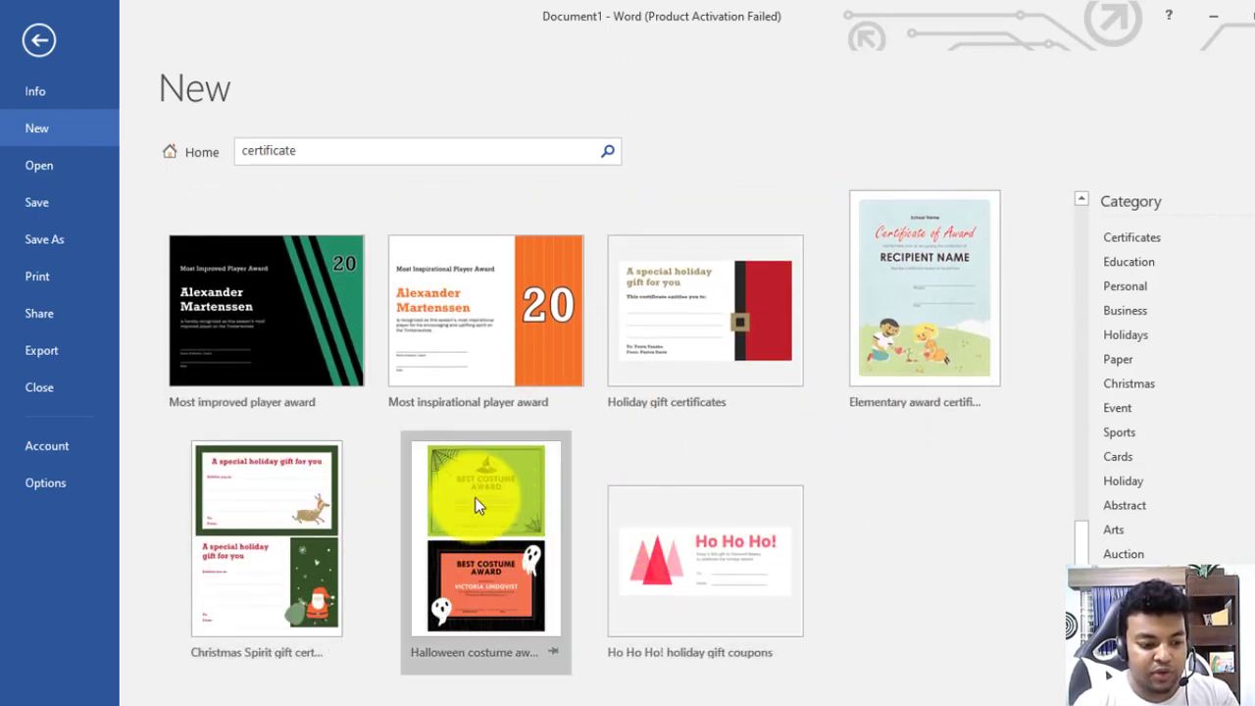
{"action": "scroll", "coordinate": [475, 498], "scroll_direction": "up", "scroll_amount": 8}
{"action": "double_click", "coordinate": [272, 346]}
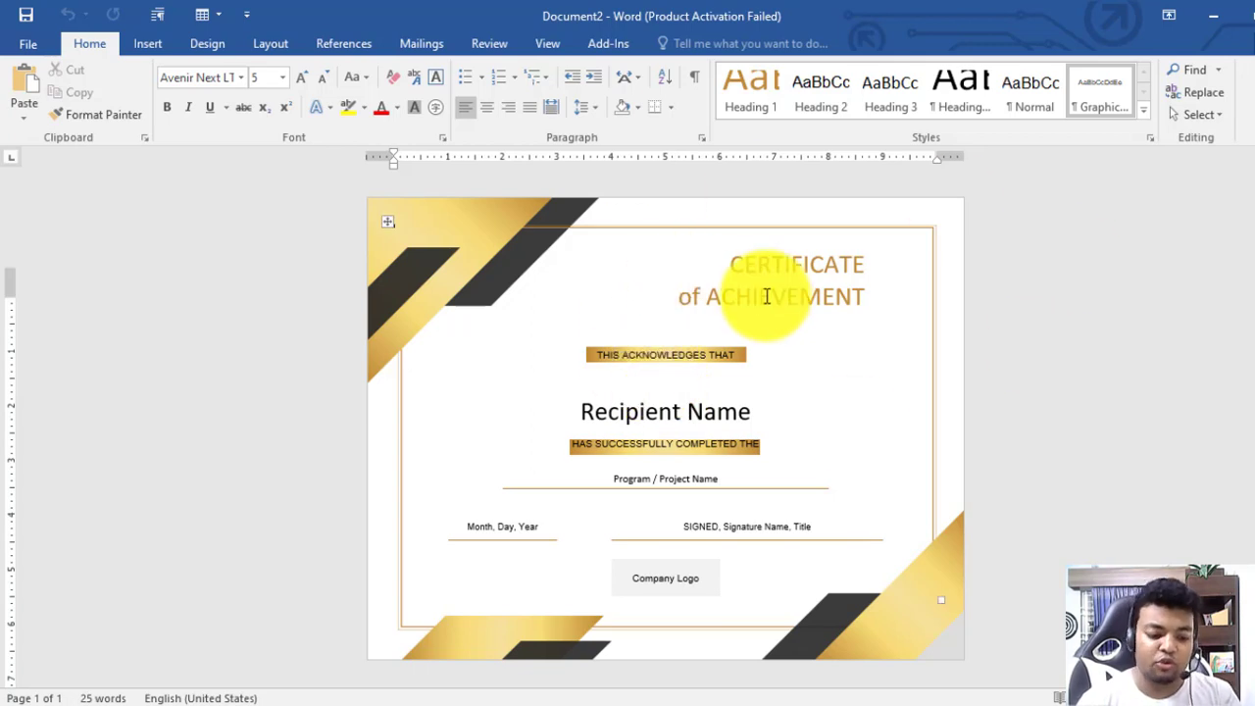
Replace the Recipient Name placeholder with the recipient's full name
{"action": "left_click", "coordinate": [672, 572]}
{"action": "triple_click", "coordinate": [675, 575]}
{"action": "triple_click", "coordinate": [781, 256]}
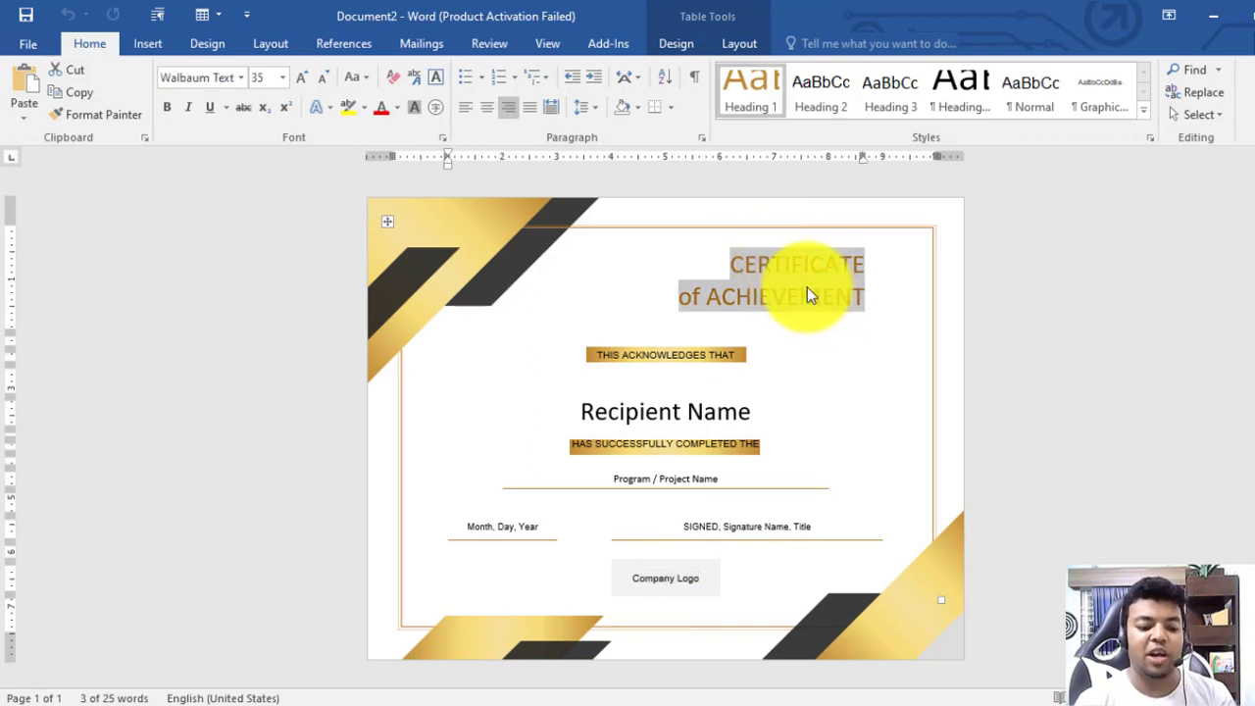
{"action": "triple_click", "coordinate": [692, 417]}
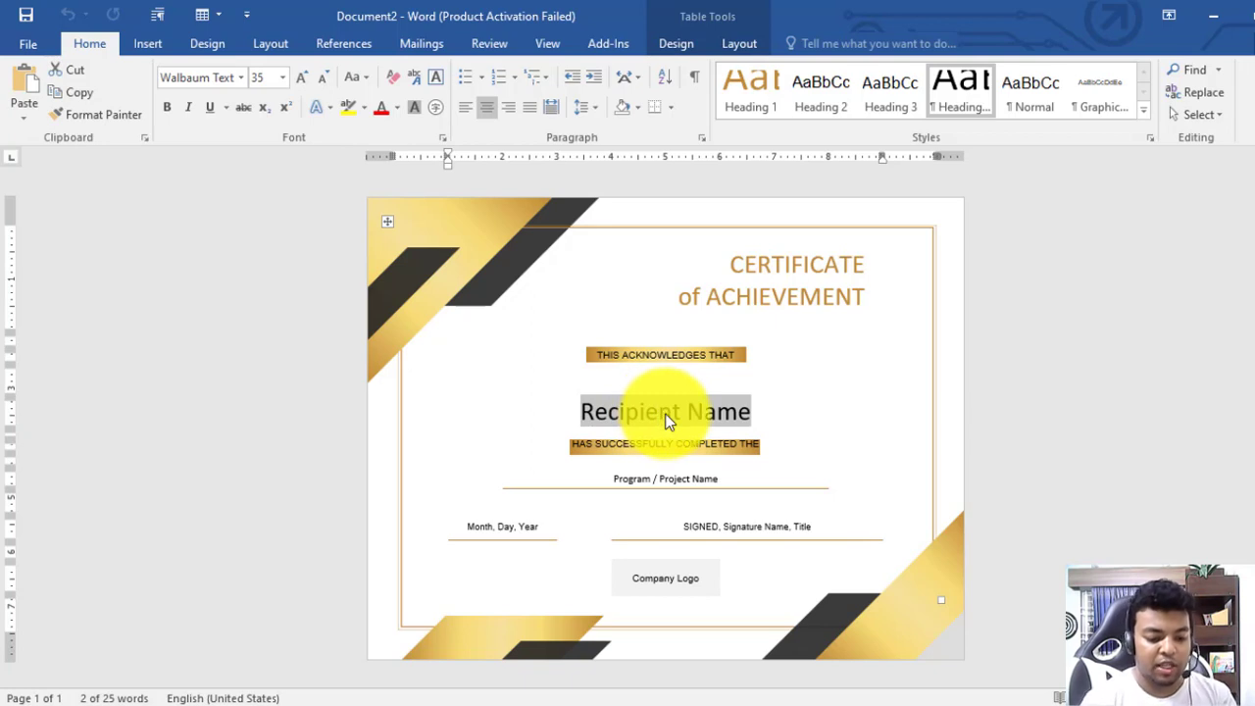
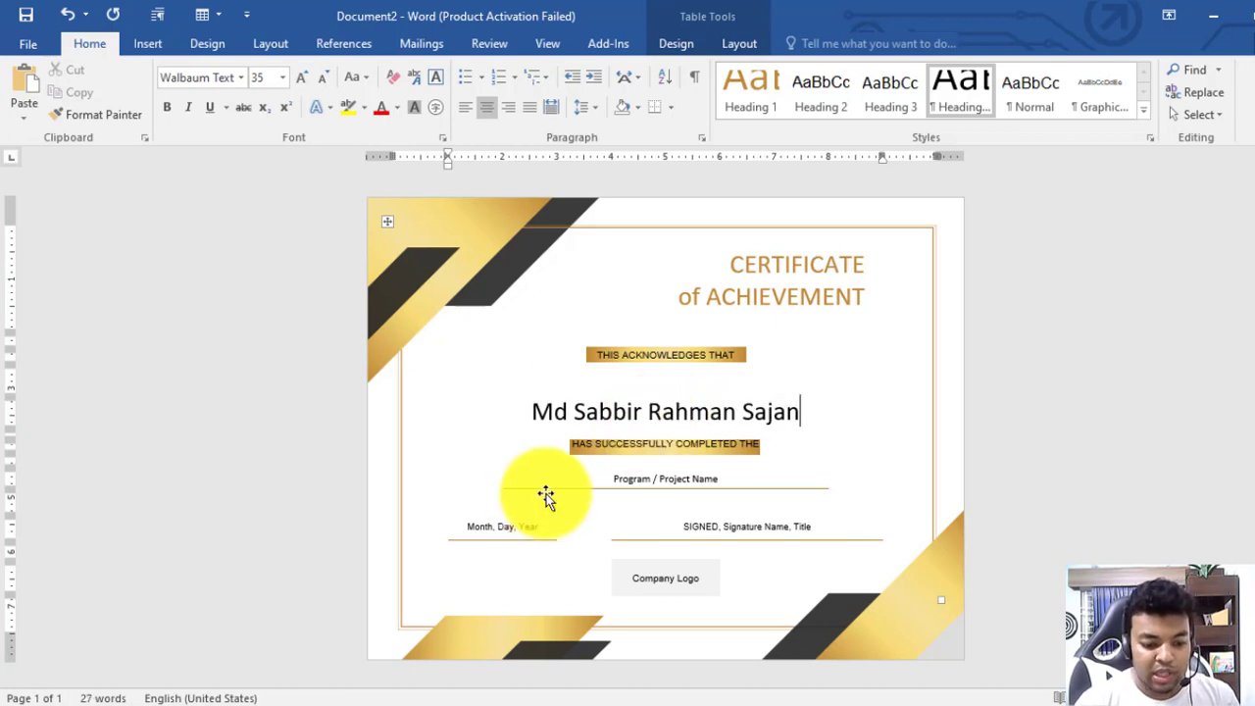
Replace the Month, Day, Year placeholder with the date 12/12/2022
{"action": "left_click", "coordinate": [660, 480]}
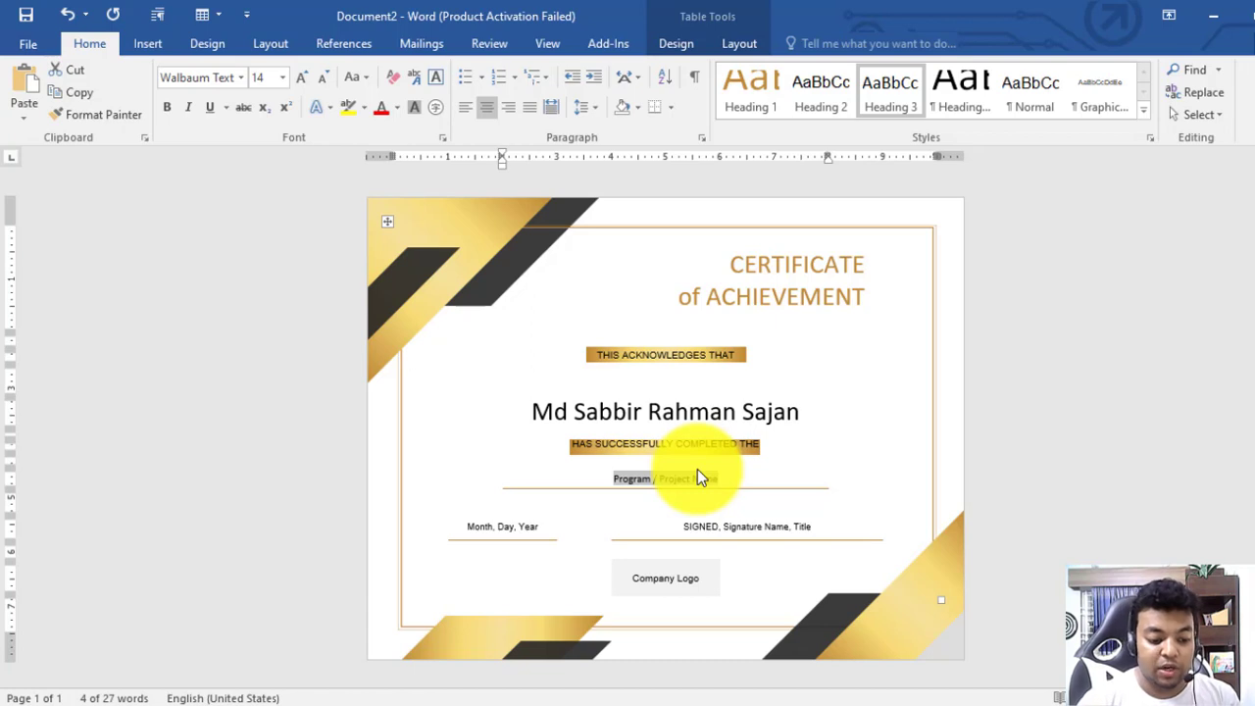
{"action": "left_click", "coordinate": [491, 528]}
{"action": "key", "text": "Delete"}
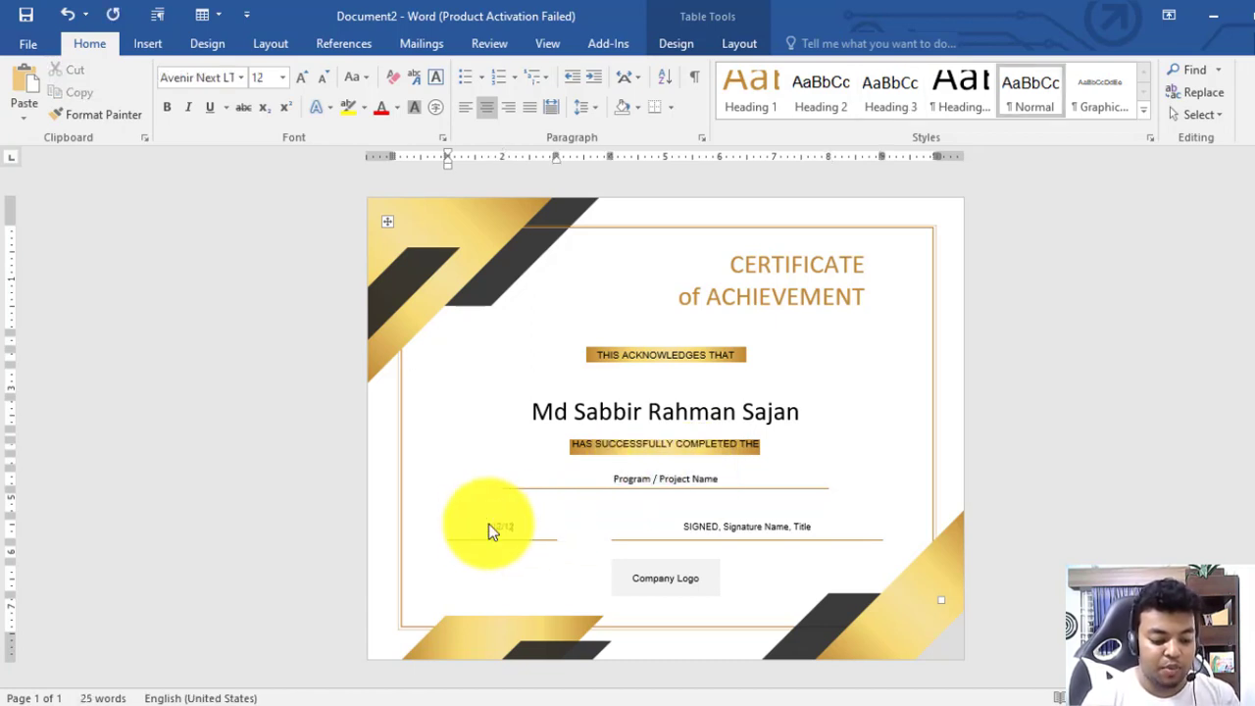
{"action": "type", "text": "12/12/2022"}
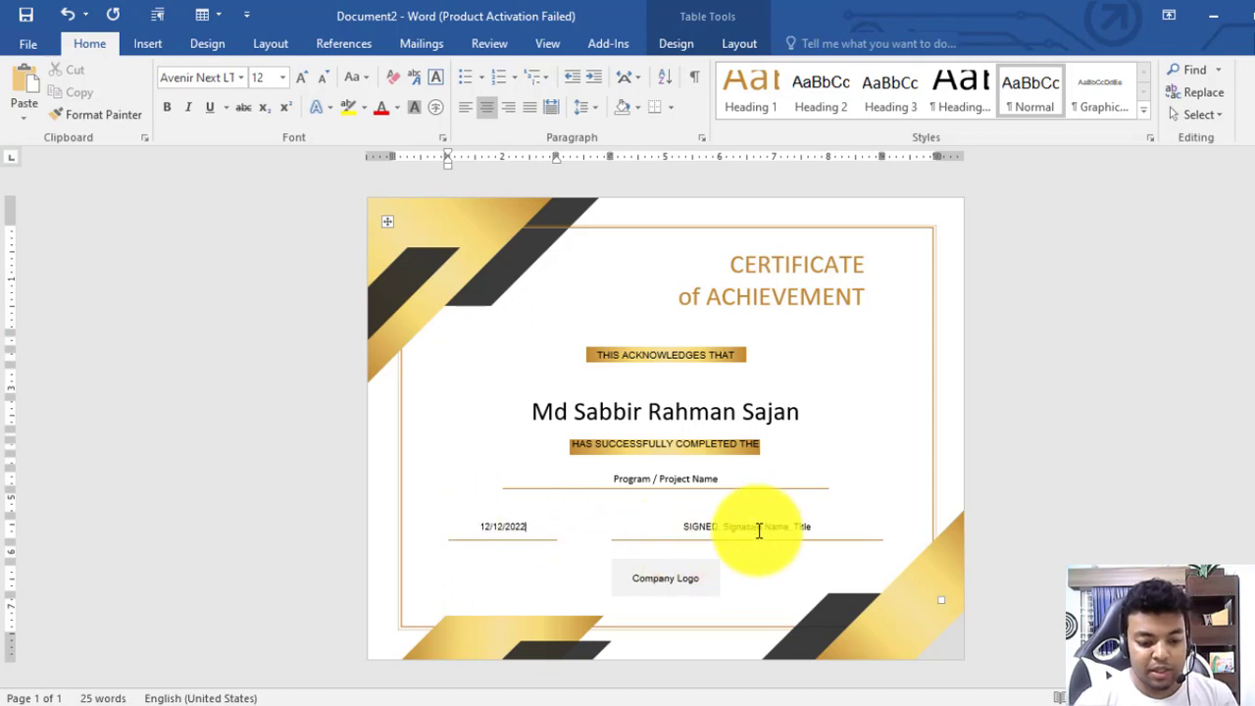
Enter 'Ms Word Course' as the program name and centre that line
{"action": "left_click", "coordinate": [758, 526]}
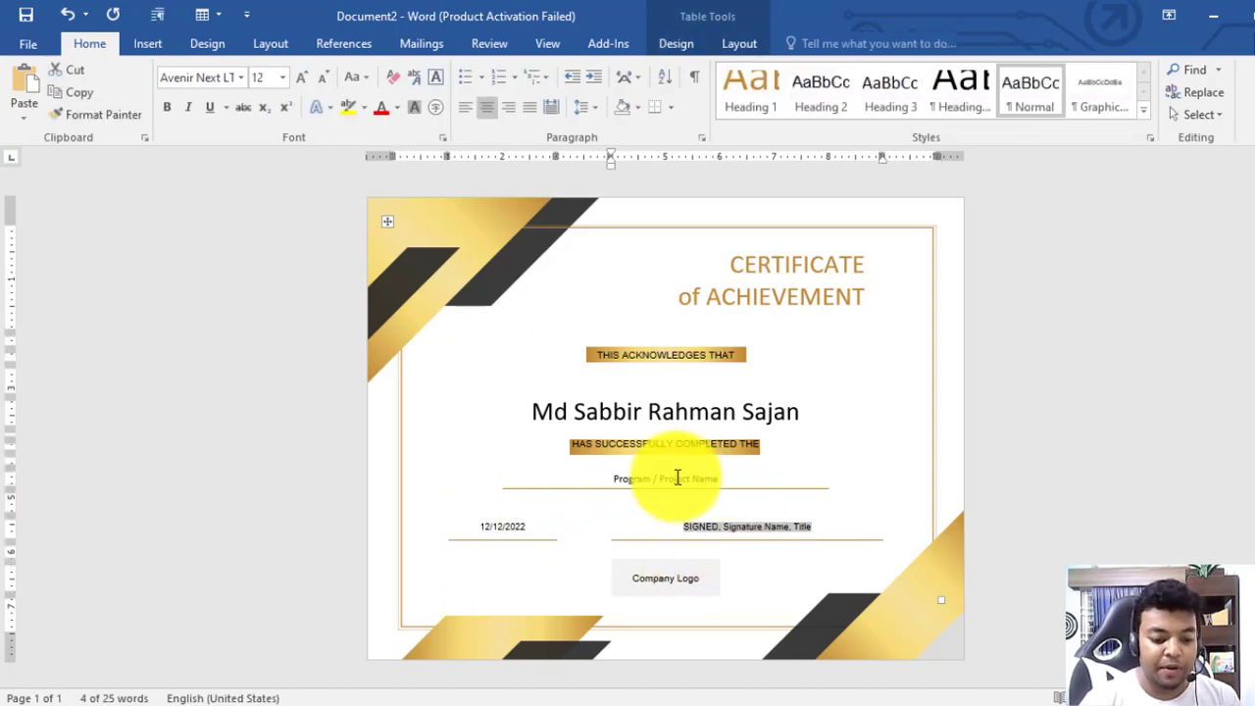
{"action": "left_click", "coordinate": [677, 477]}
{"action": "type", "text": "Web"}
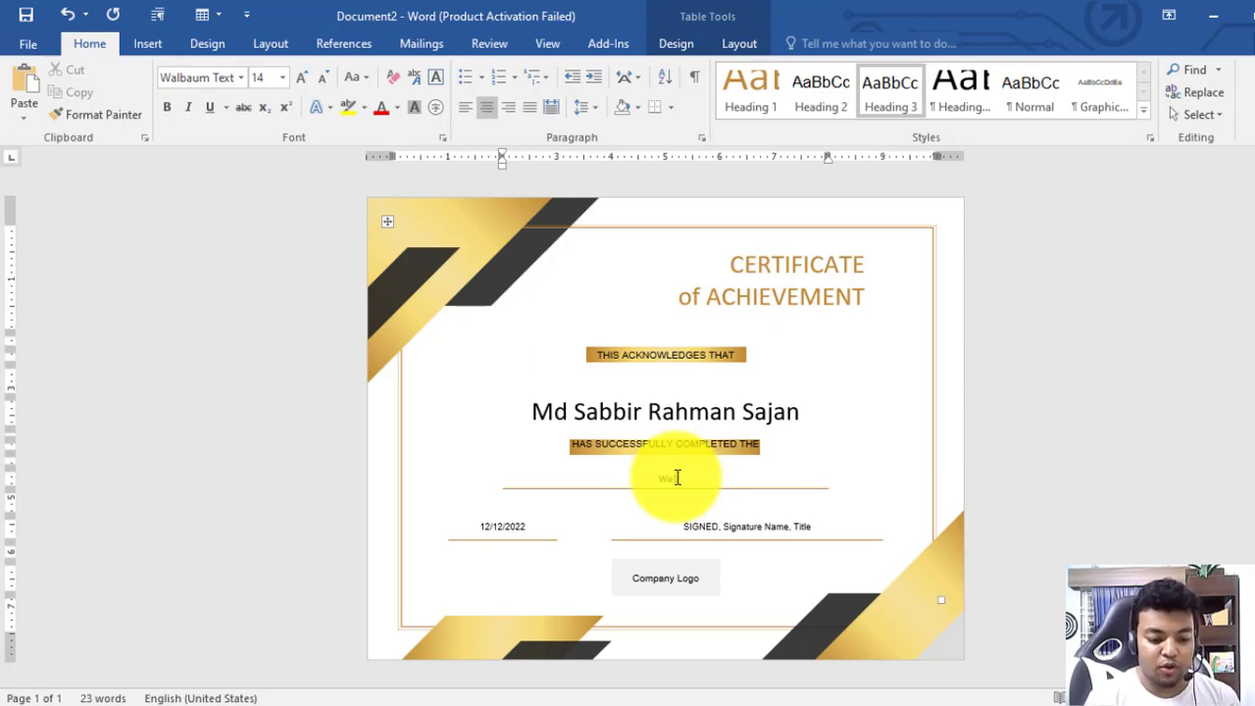
{"action": "key", "text": "BackSpace"}
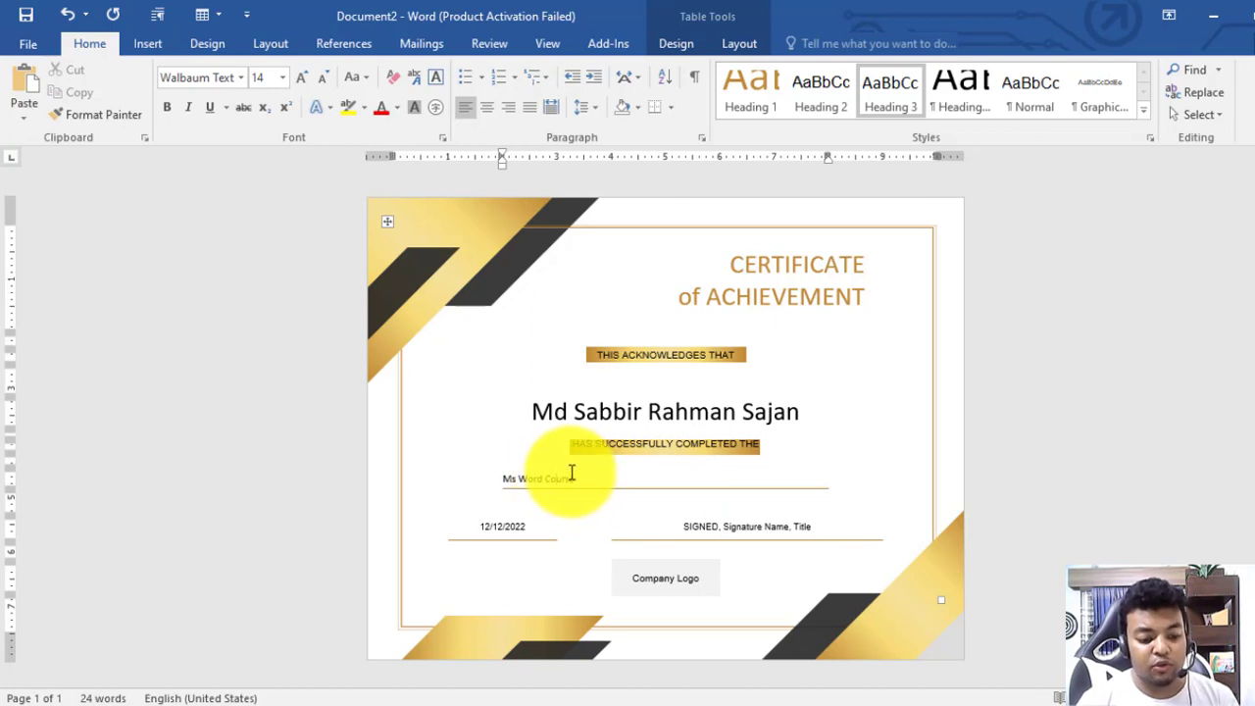
{"action": "triple_click", "coordinate": [572, 474]}
{"action": "left_click", "coordinate": [487, 108]}
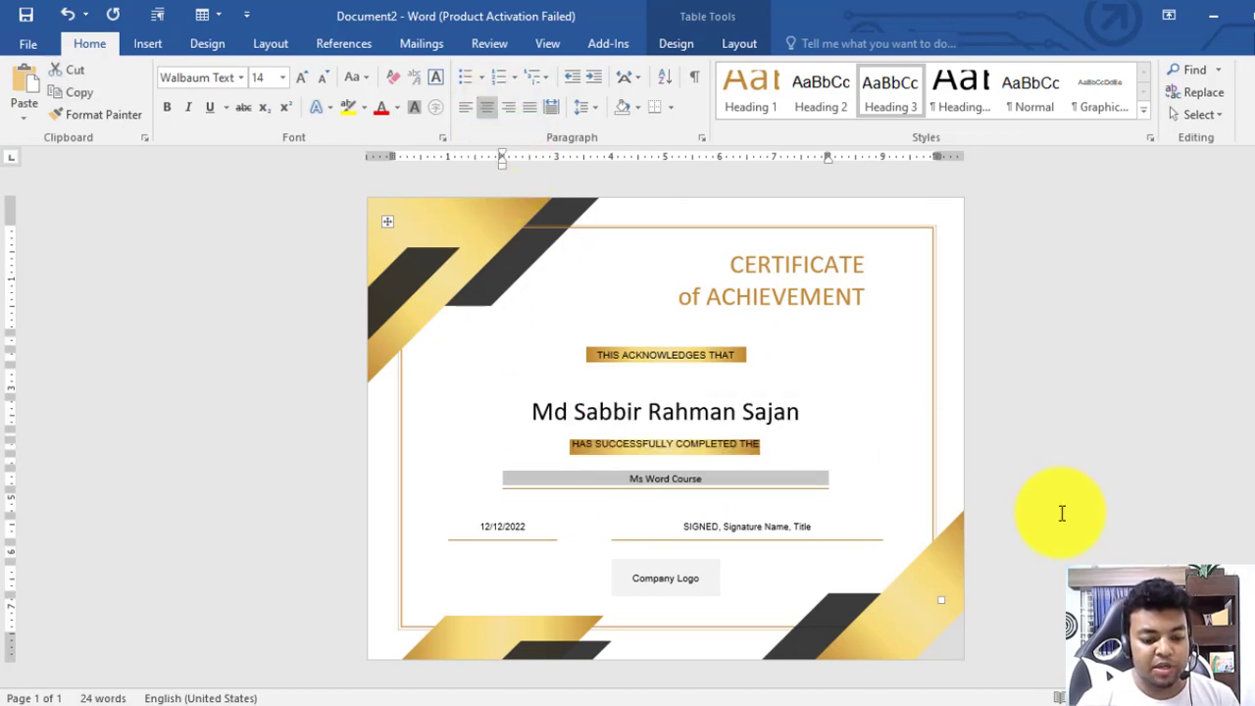
{"action": "left_click", "coordinate": [1062, 513]}
{"action": "left_click", "coordinate": [672, 291]}
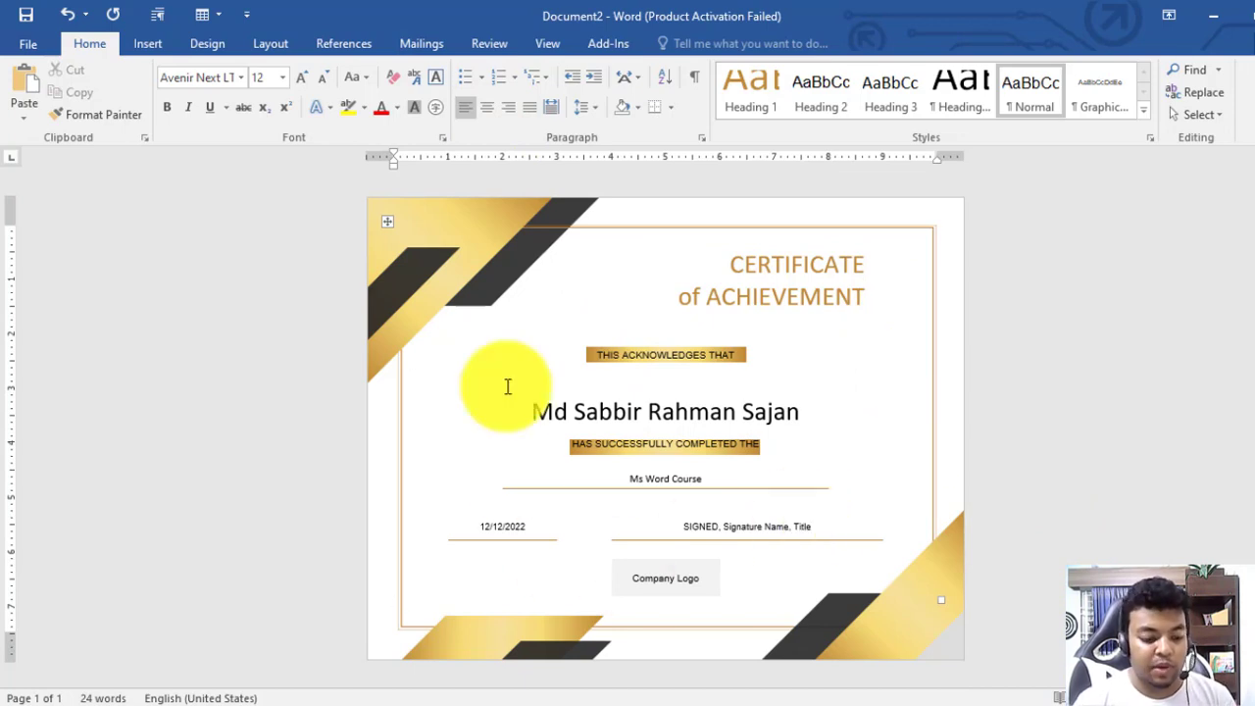
{"action": "left_click", "coordinate": [470, 224]}
Fill the smaller dark corner stripe with dark blue
{"action": "left_click", "coordinate": [406, 263]}
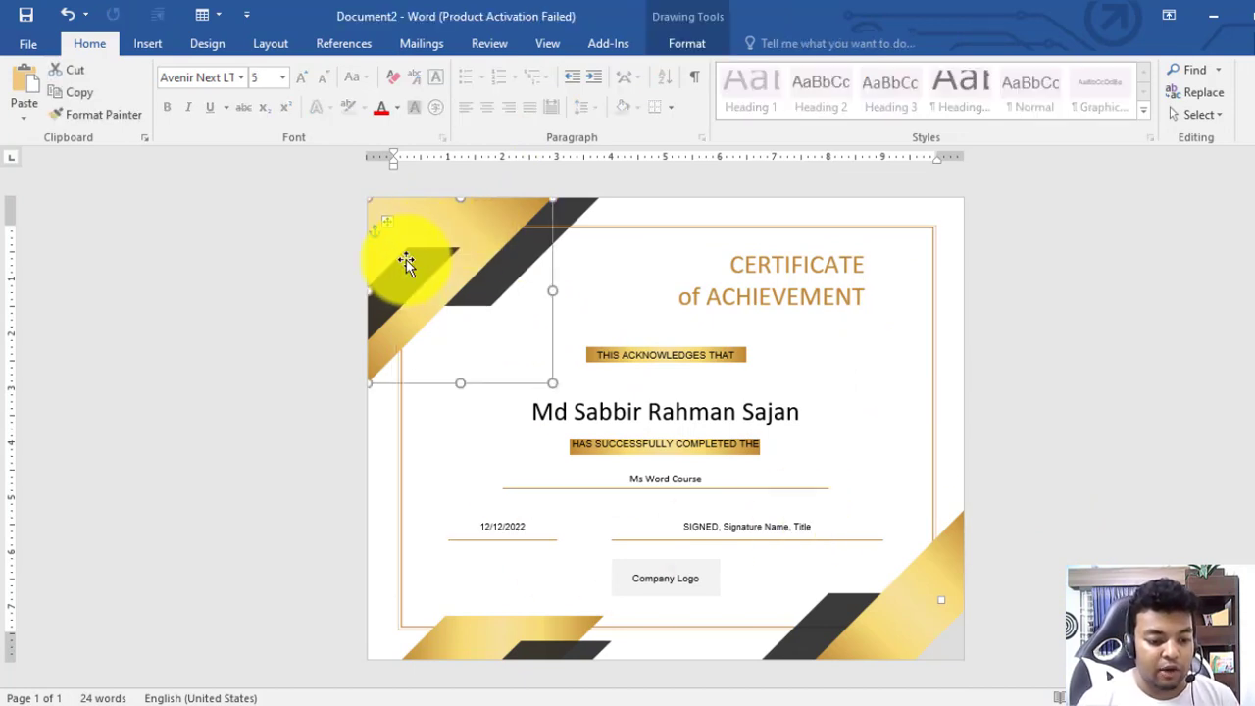
{"action": "left_click", "coordinate": [401, 266]}
{"action": "double_click", "coordinate": [414, 275]}
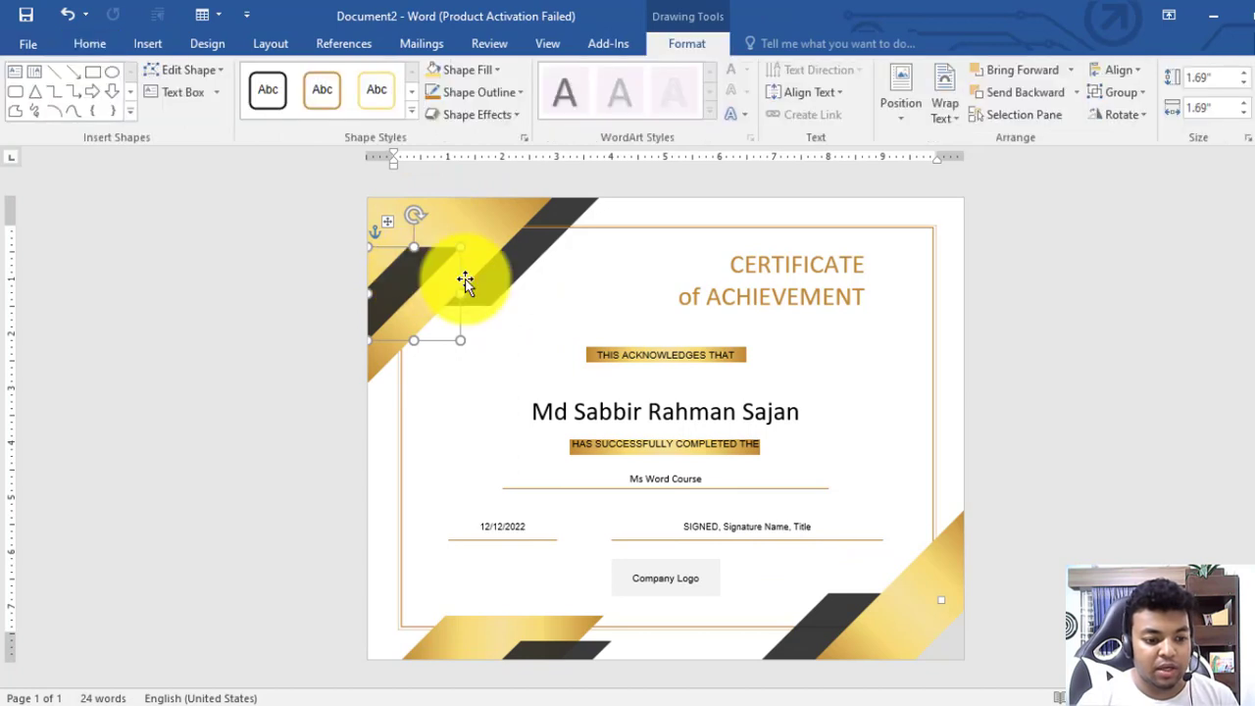
{"action": "left_click", "coordinate": [486, 71]}
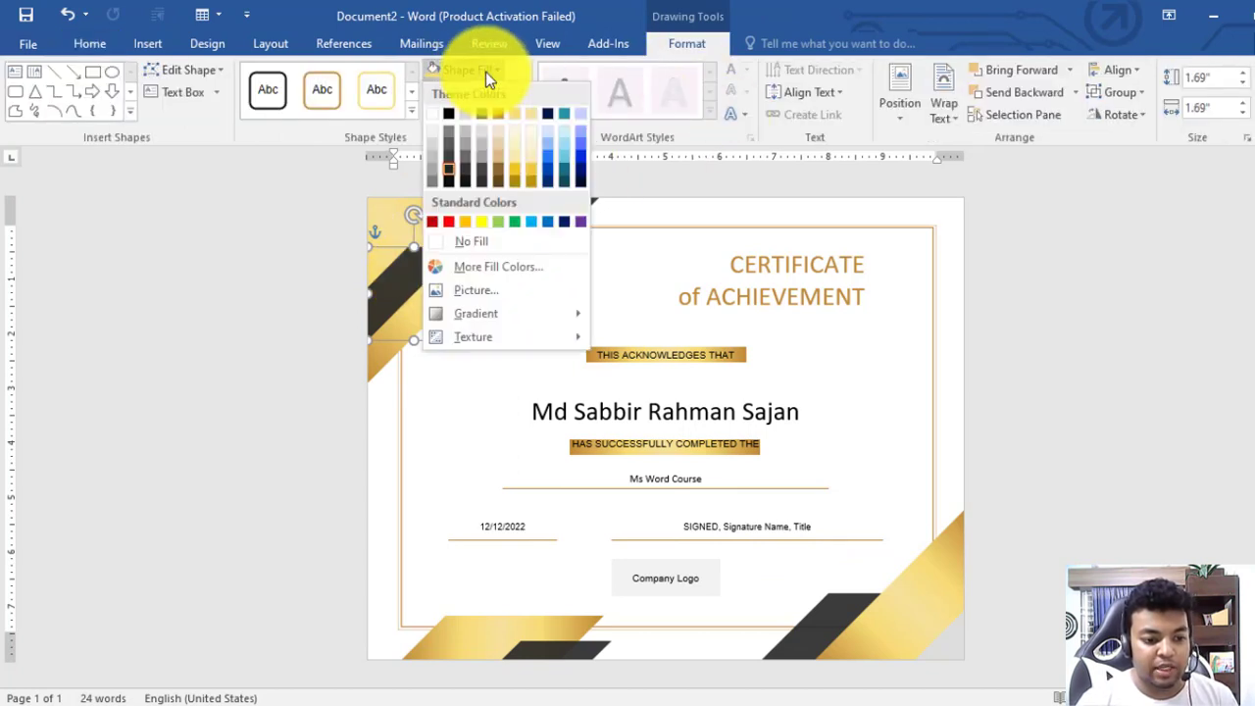
{"action": "left_click", "coordinate": [564, 222]}
{"action": "left_click", "coordinate": [496, 246]}
Fill the large top-left gold corner stripe with light blue
{"action": "double_click", "coordinate": [519, 225]}
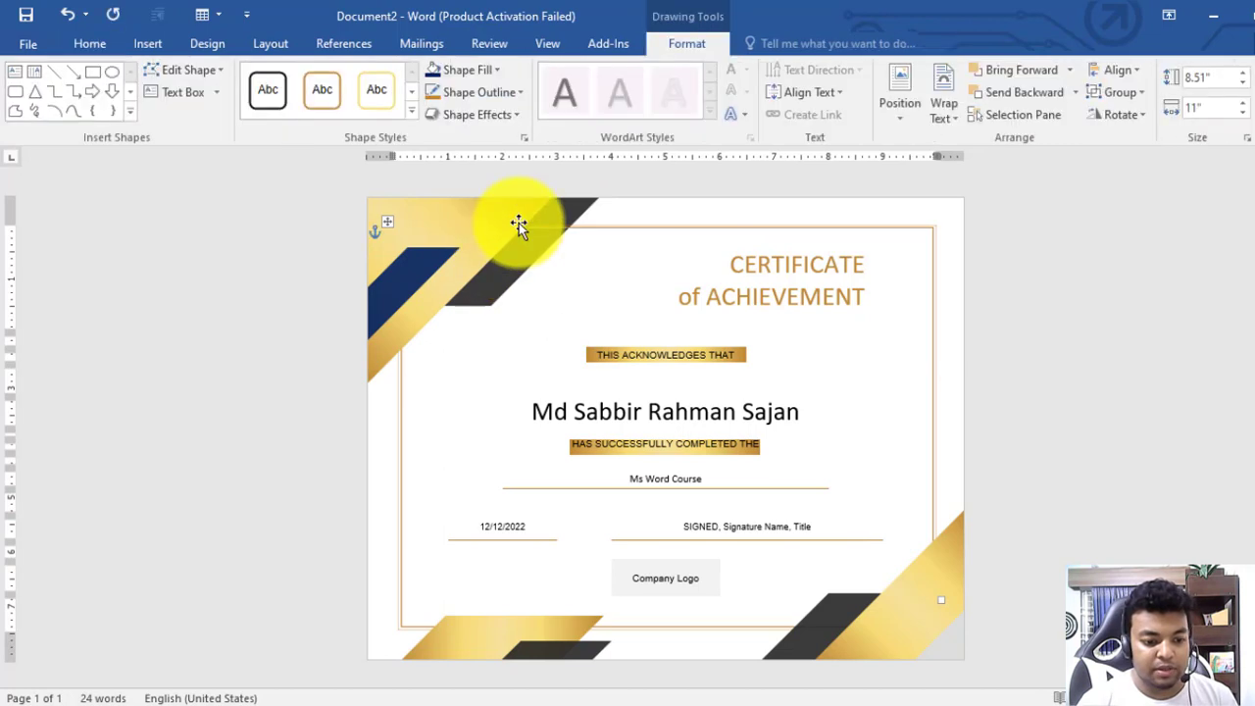
{"action": "left_click", "coordinate": [471, 71]}
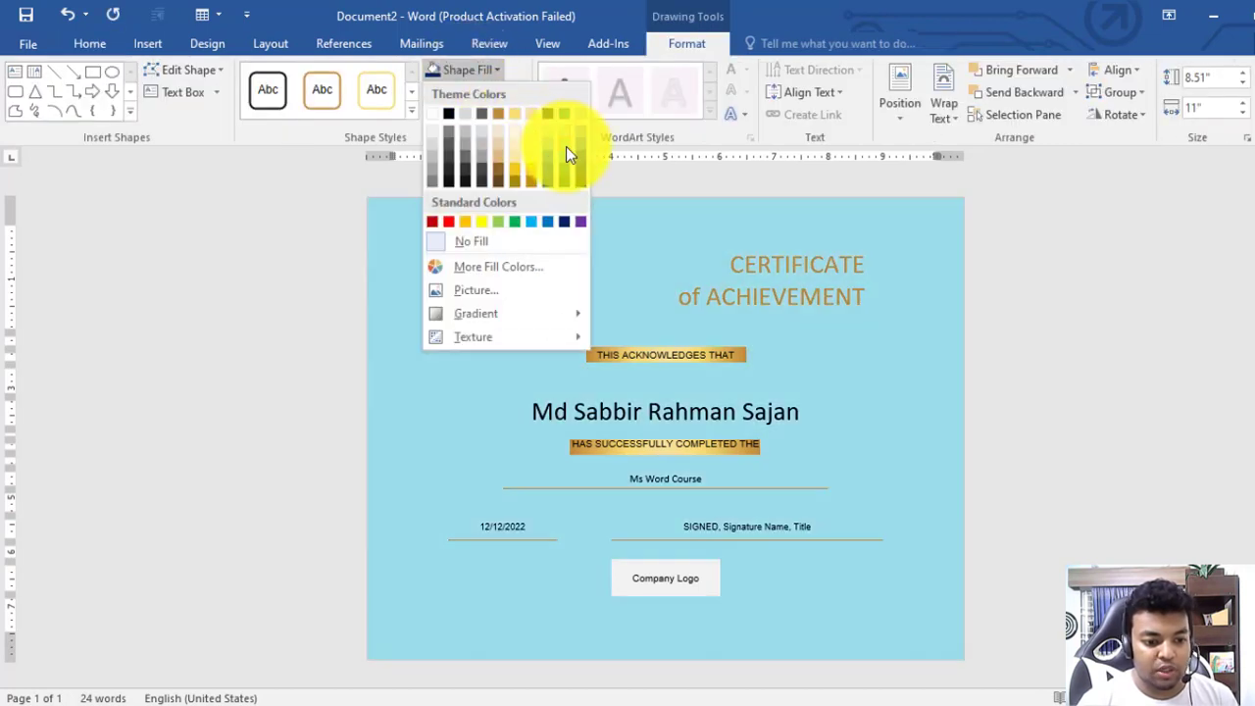
{"action": "left_click", "coordinate": [1205, 343]}
{"action": "left_click", "coordinate": [462, 218]}
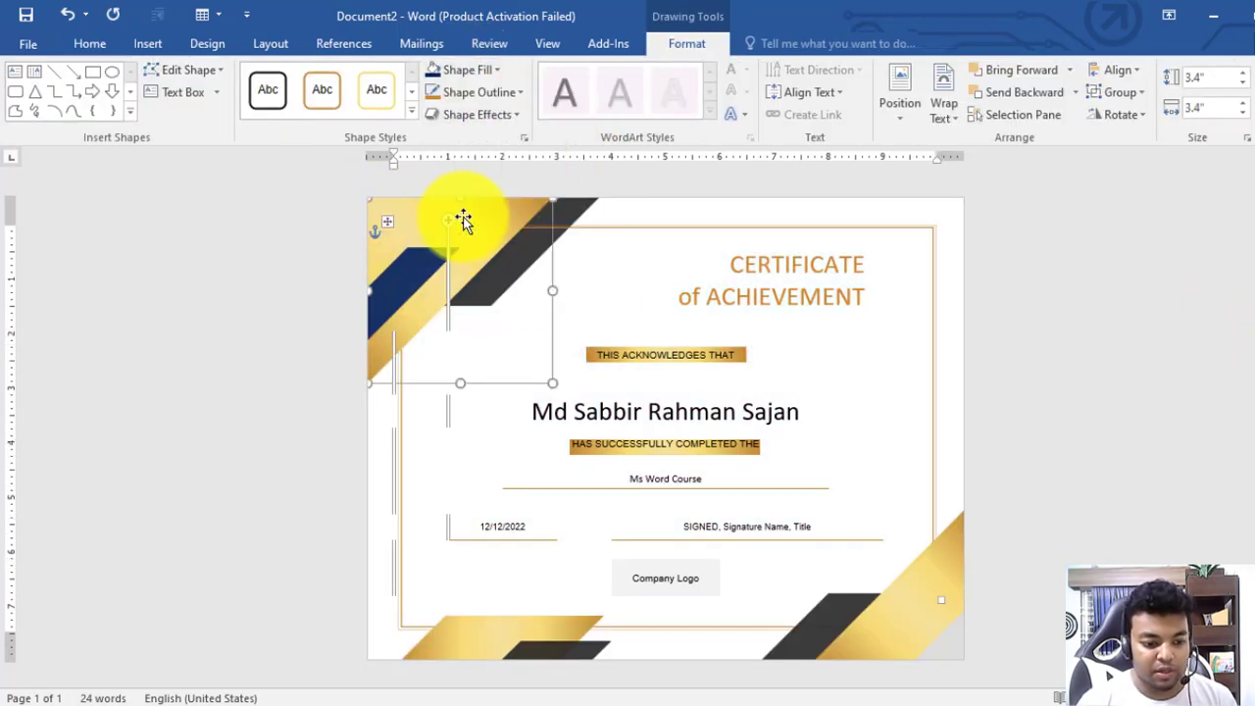
{"action": "left_click", "coordinate": [483, 69]}
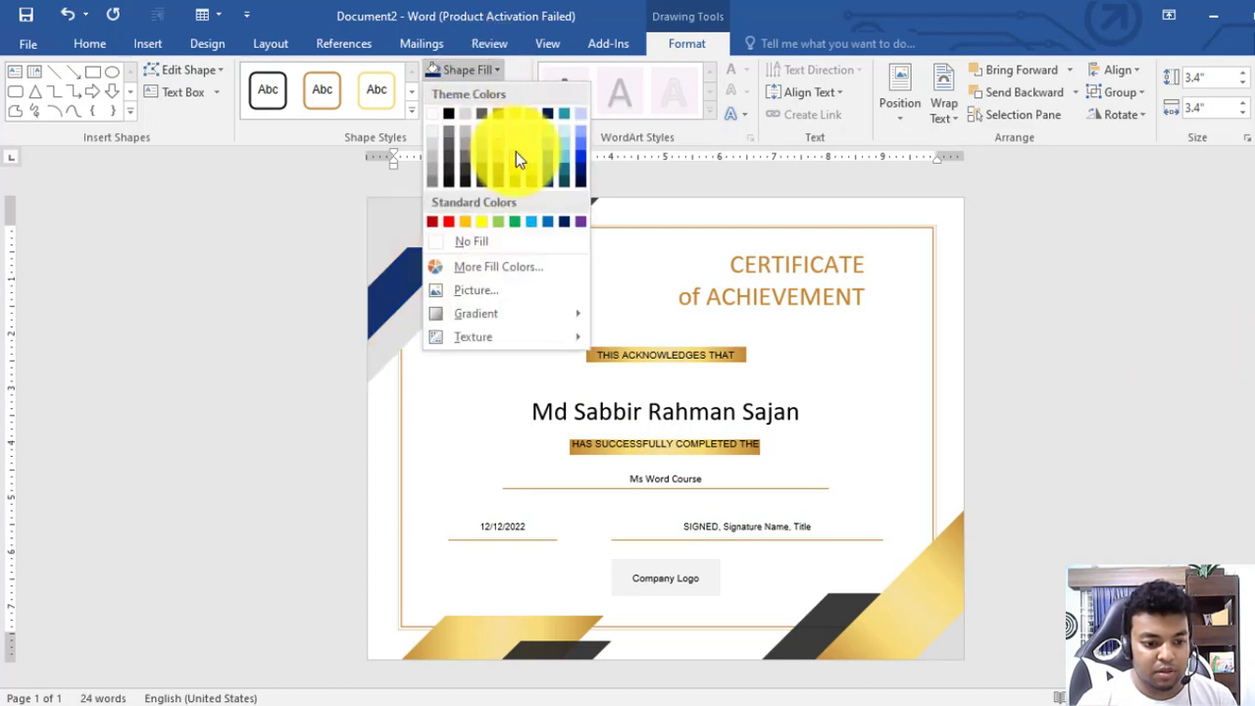
{"action": "left_click", "coordinate": [584, 127]}
{"action": "left_click", "coordinate": [1238, 250]}
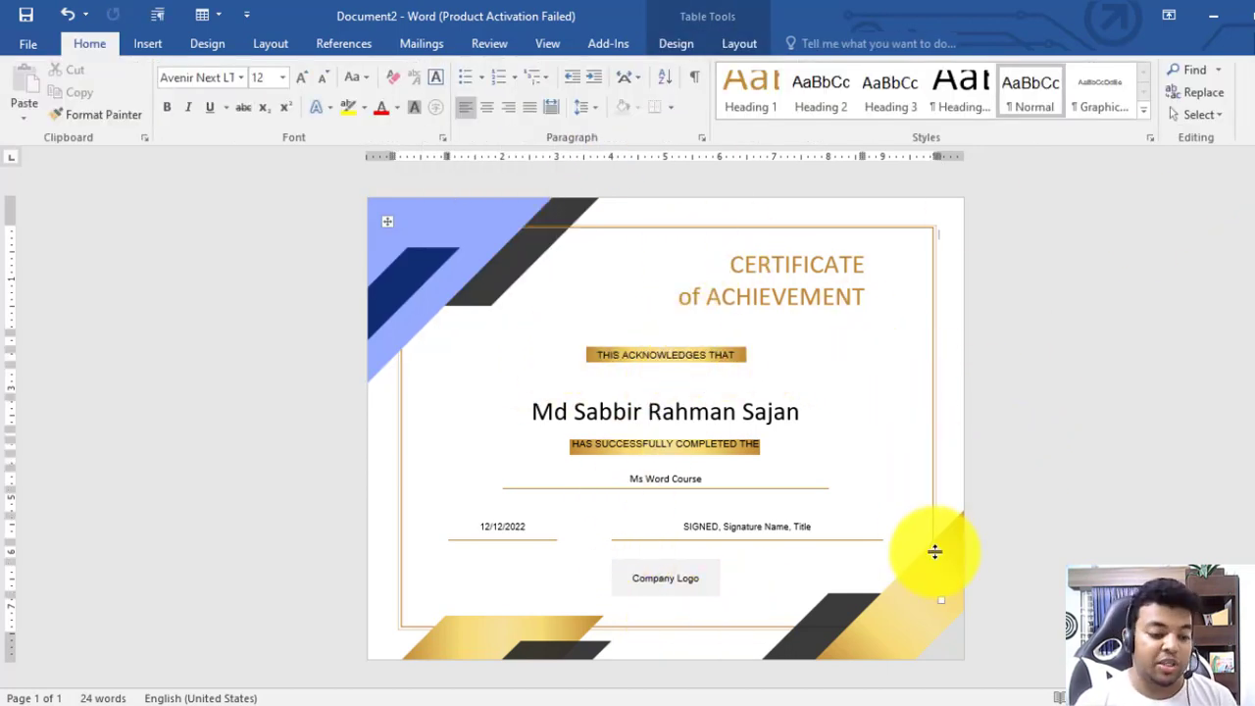
Save a copy as CERTIFICATE in PDF (*.pdf) format in the Music folder
{"action": "left_click", "coordinate": [23, 38]}
{"action": "left_click", "coordinate": [55, 241]}
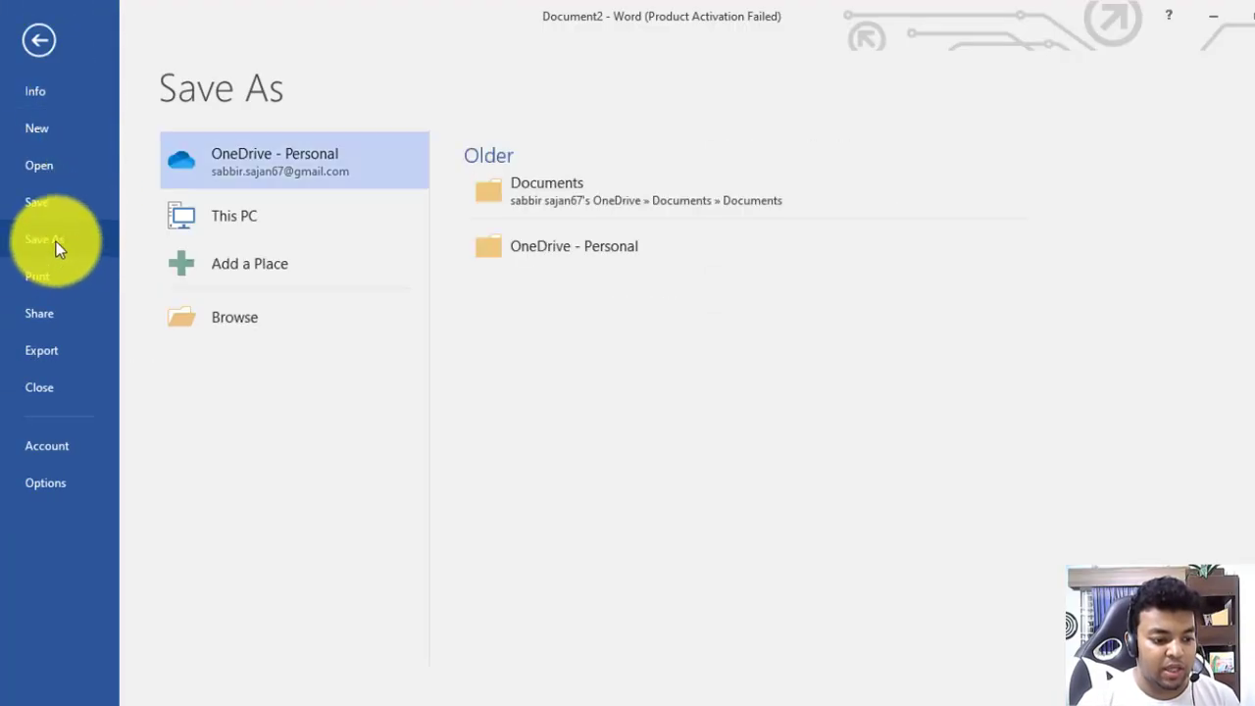
{"action": "left_click", "coordinate": [252, 222]}
{"action": "left_click", "coordinate": [420, 212]}
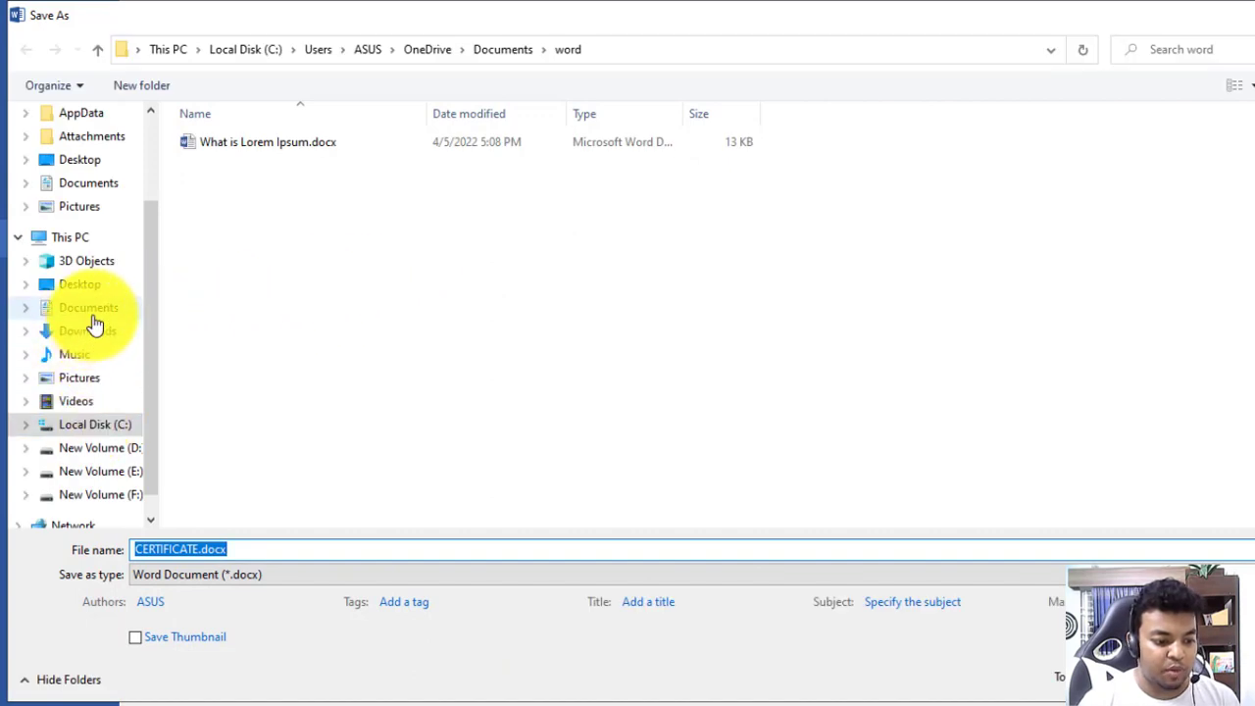
{"action": "left_click", "coordinate": [86, 365]}
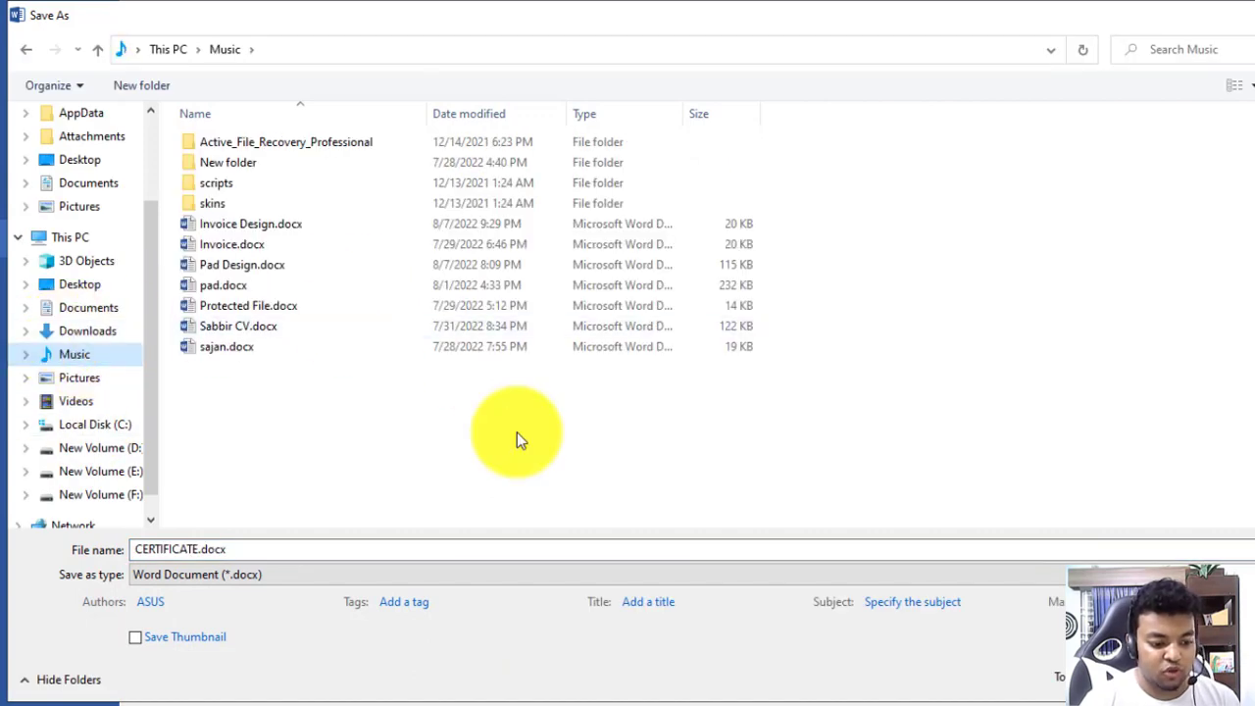
{"action": "left_click", "coordinate": [310, 545]}
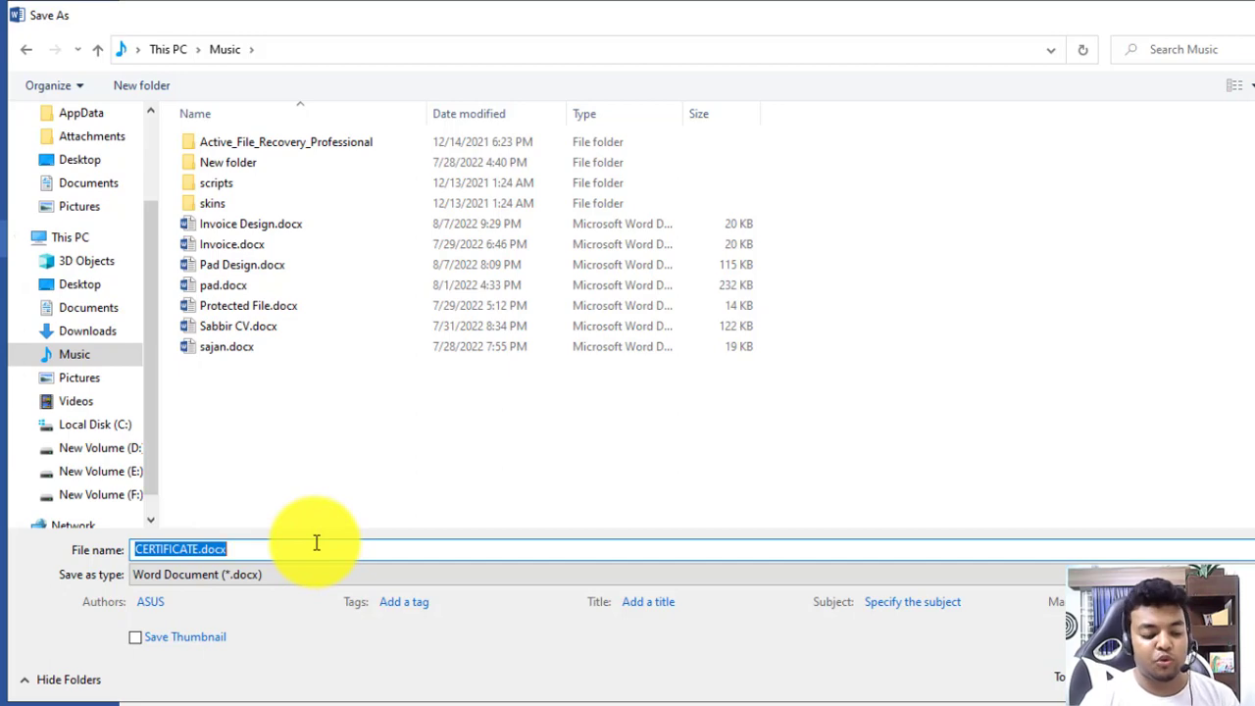
{"action": "left_click", "coordinate": [256, 578]}
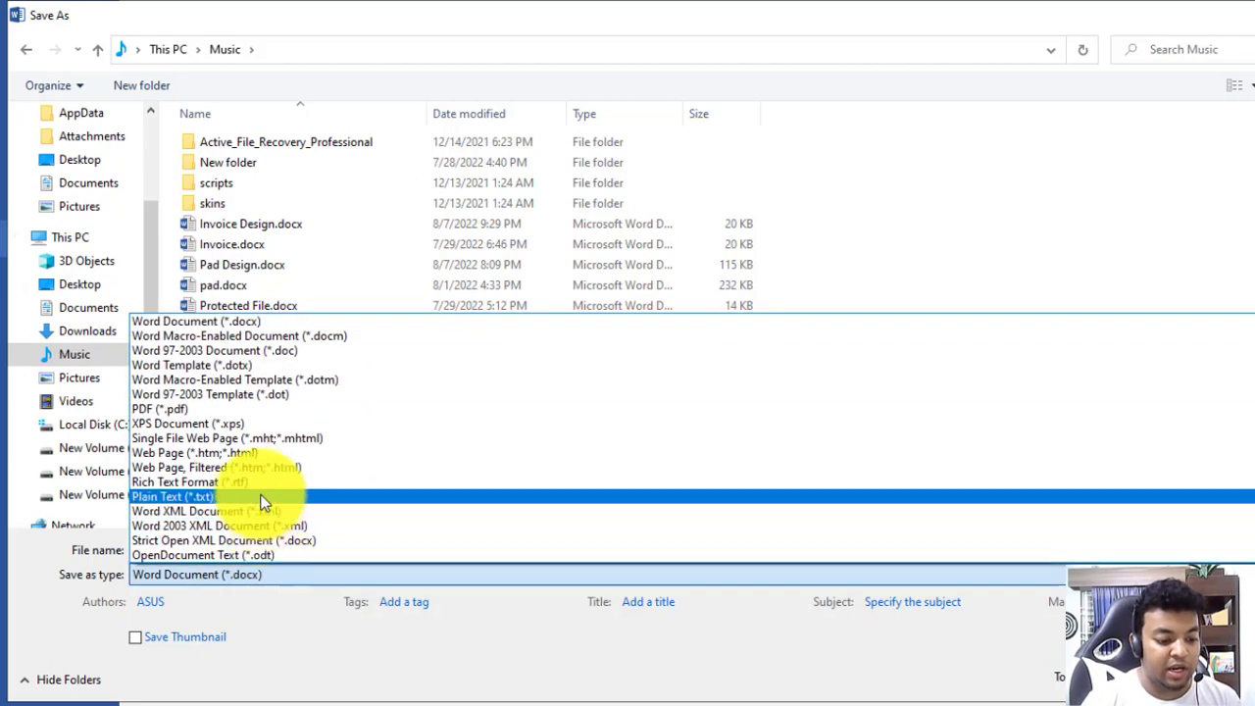
{"action": "left_click", "coordinate": [250, 413]}
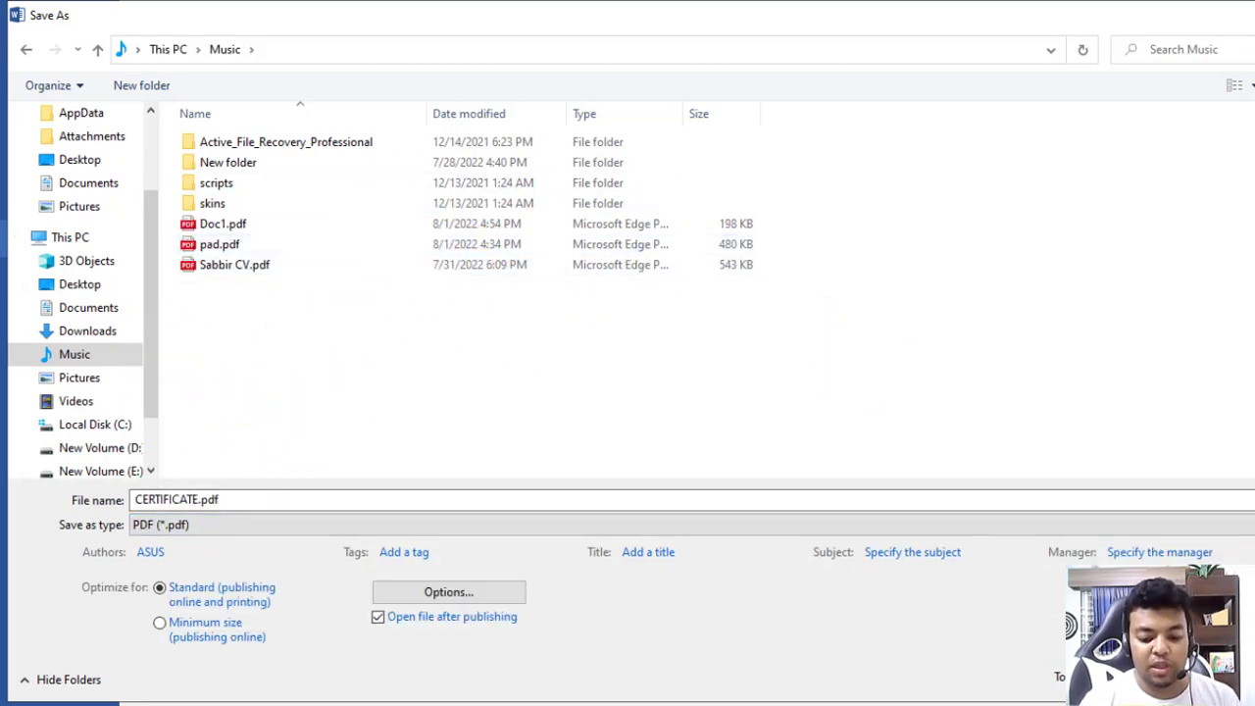
{"action": "left_click", "coordinate": [1167, 678]}
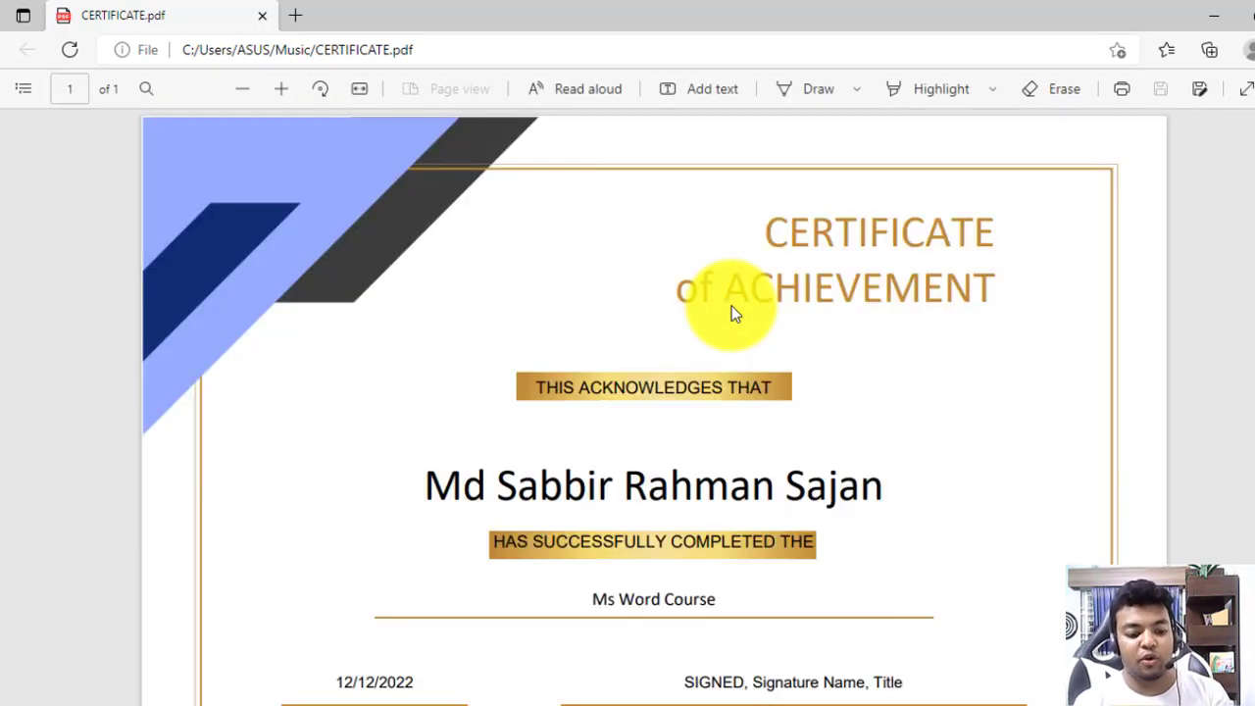
Review the whole CERTIFICATE.pdf page in Edge, then close Edge
{"action": "scroll", "coordinate": [756, 350], "scroll_direction": "down", "scroll_amount": 2}
{"action": "scroll", "coordinate": [771, 378], "scroll_direction": "down", "scroll_amount": 3, "text": "ctrl"}
{"action": "scroll", "coordinate": [769, 371], "scroll_direction": "up", "scroll_amount": 1, "text": "ctrl"}
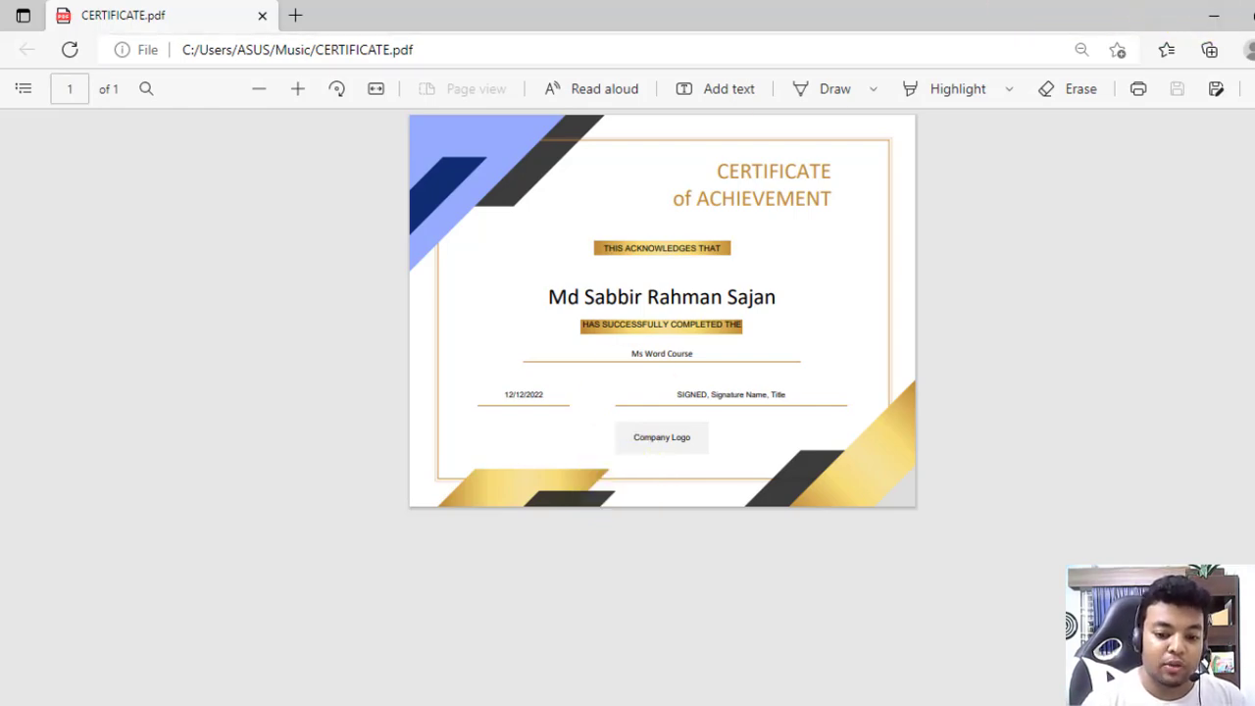
{"action": "left_click", "coordinate": [1254, 14]}
Create a new blank document from File > New
{"action": "left_click", "coordinate": [34, 50]}
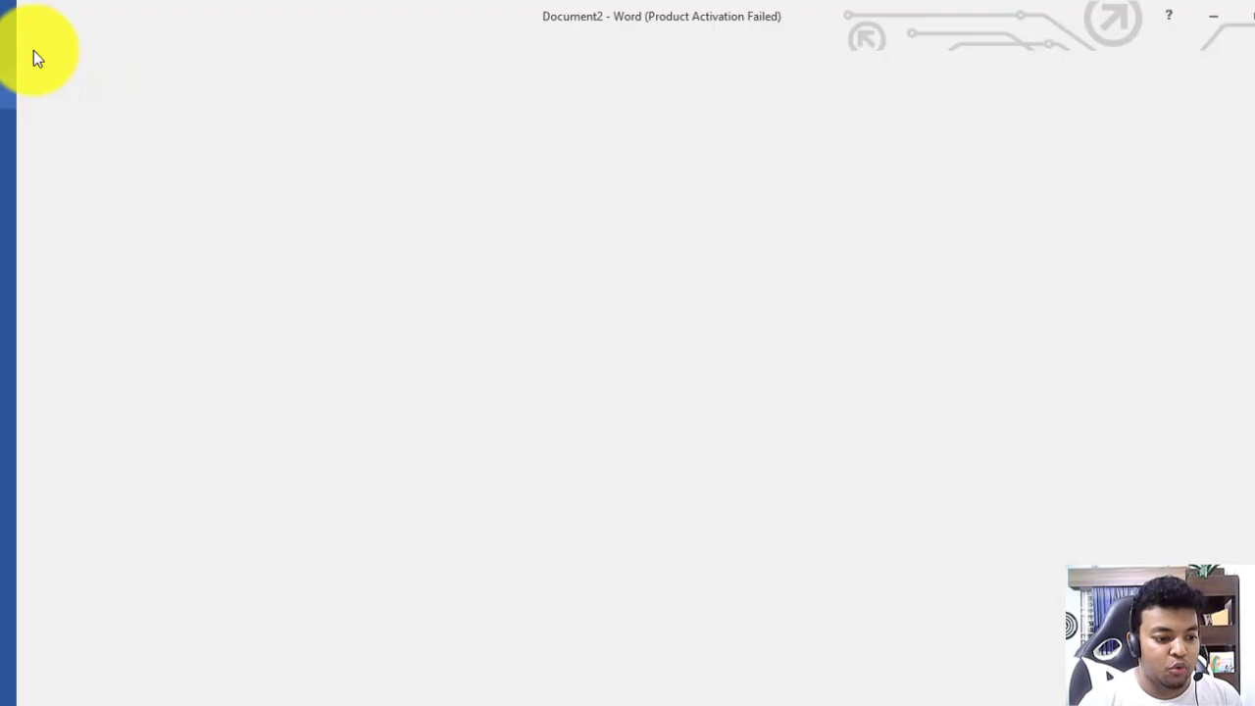
{"action": "left_click", "coordinate": [39, 129]}
{"action": "left_click", "coordinate": [300, 334]}
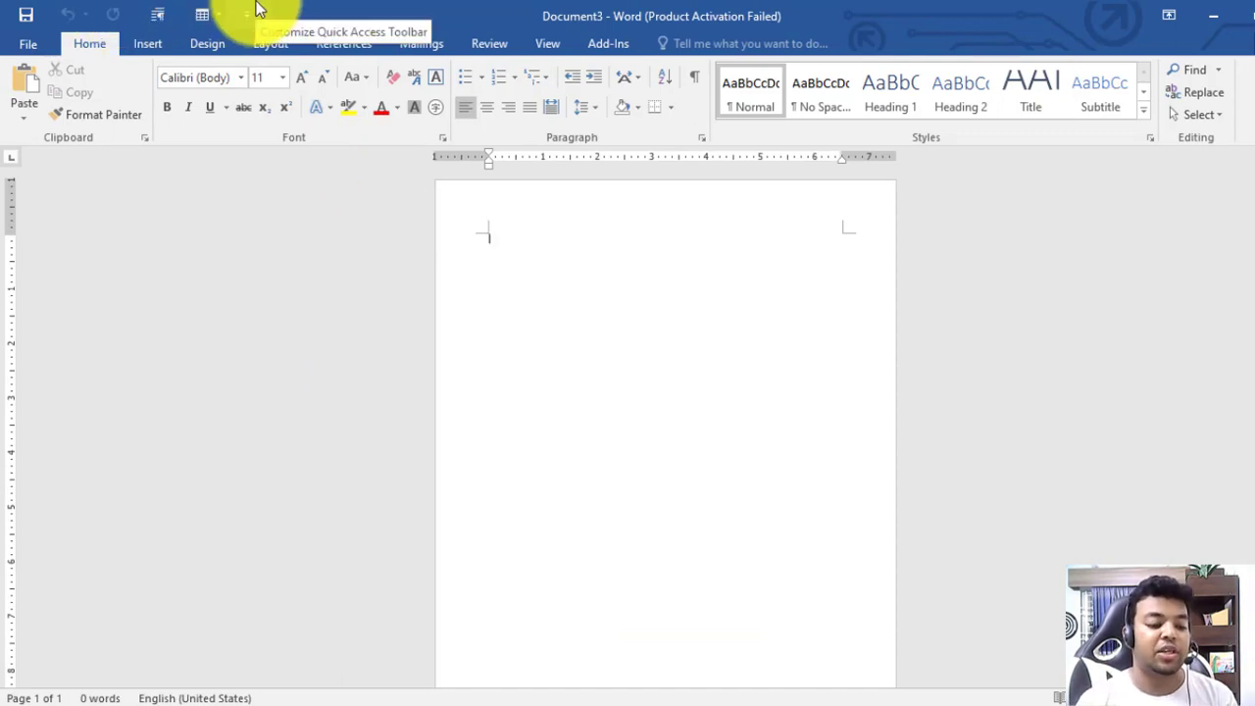
Set the page size to A4 and the orientation to landscape
{"action": "left_click", "coordinate": [282, 45]}
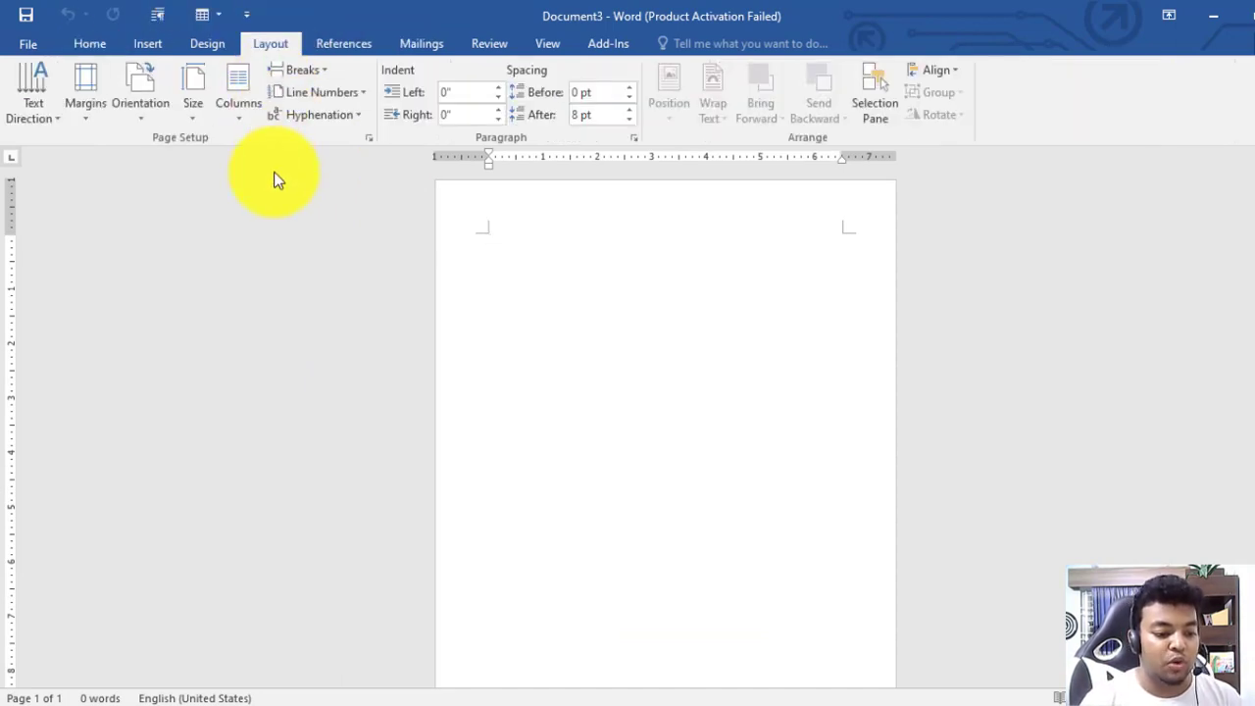
{"action": "left_click", "coordinate": [189, 103]}
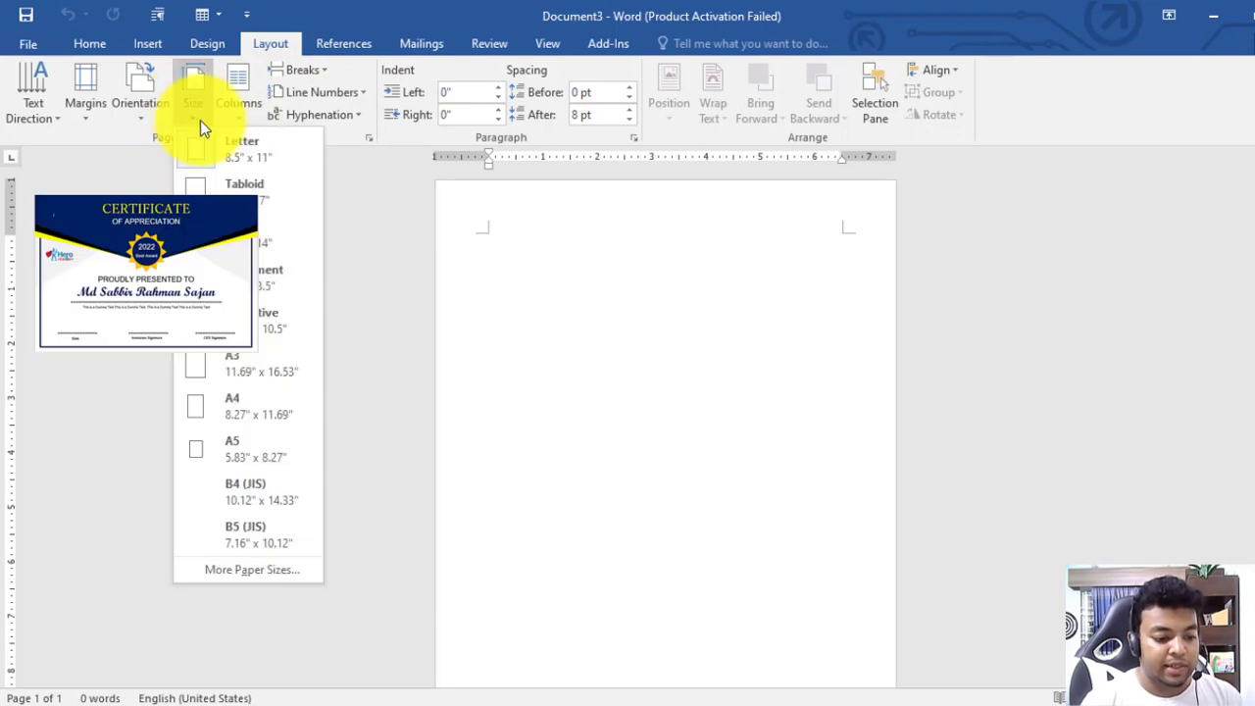
{"action": "left_click", "coordinate": [242, 403]}
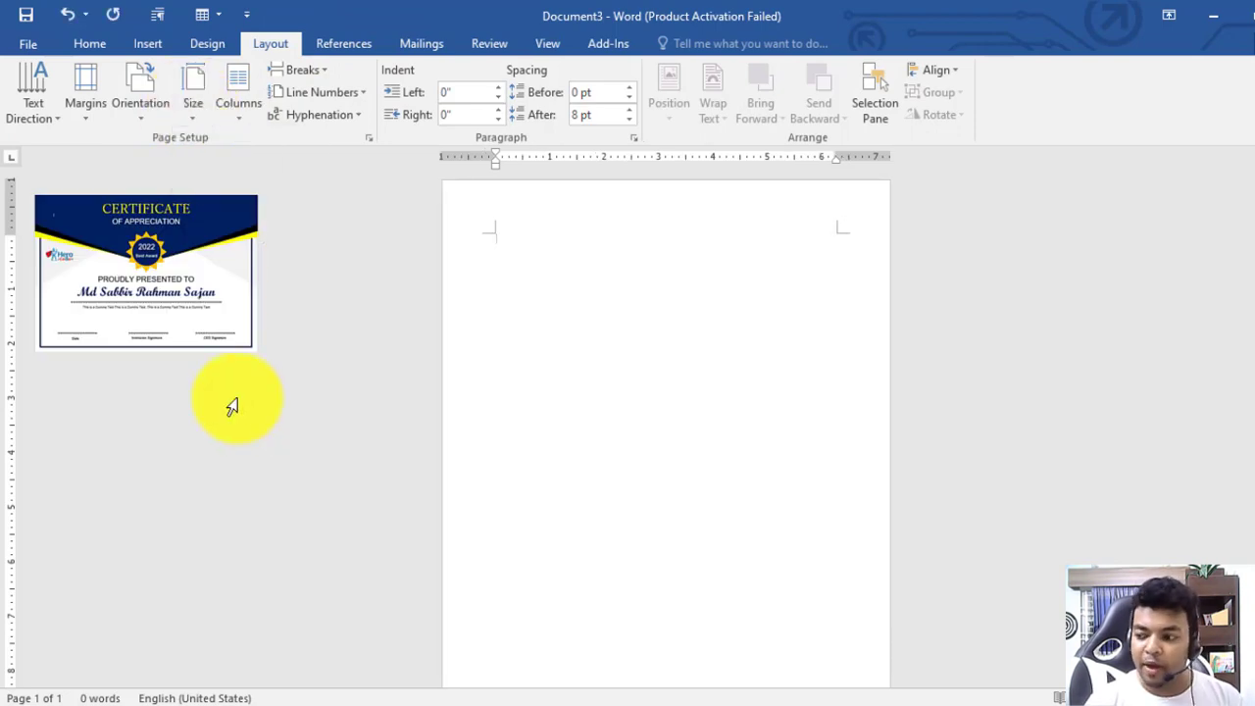
{"action": "left_click", "coordinate": [143, 105]}
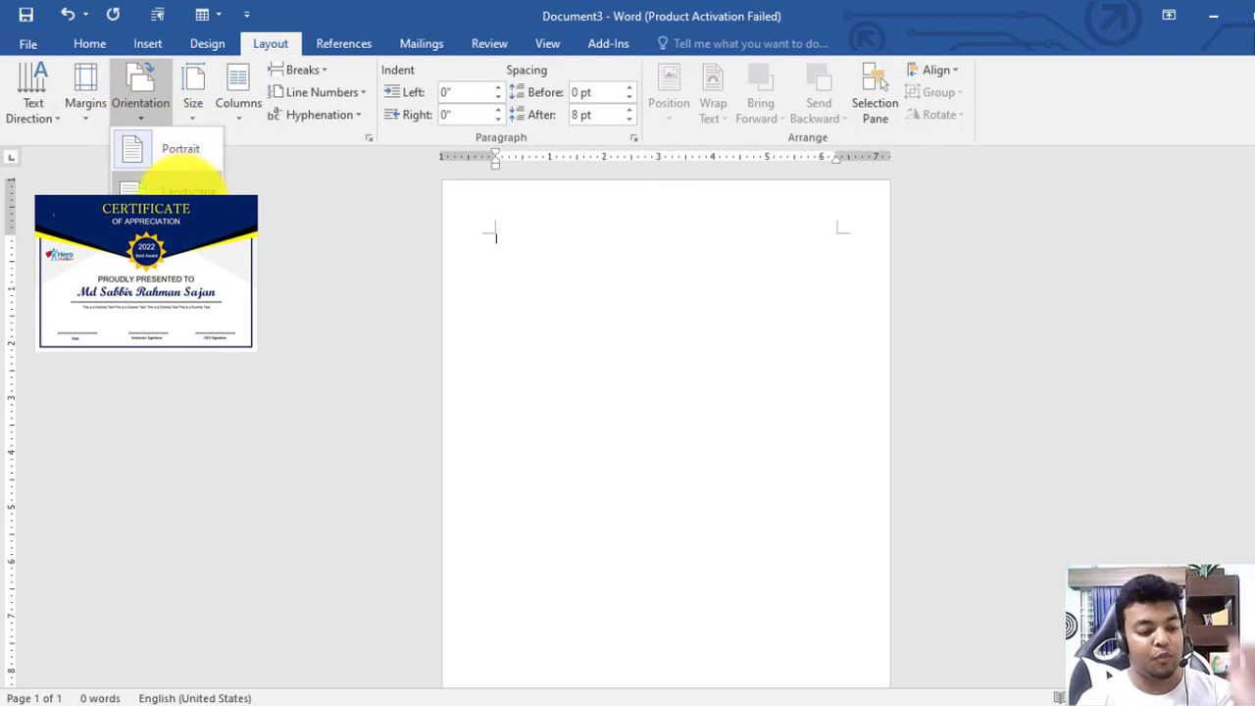
{"action": "left_click", "coordinate": [181, 190]}
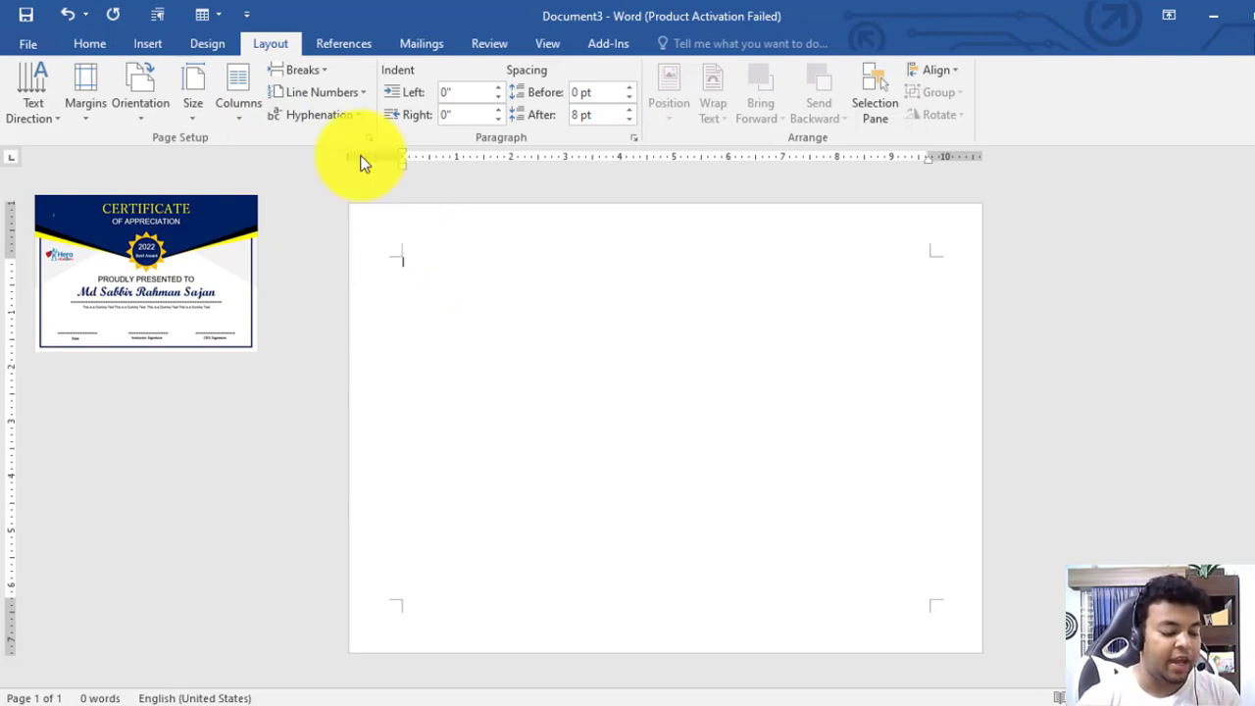
{"action": "left_click", "coordinate": [147, 45]}
Draw a rectangle covering nearly the whole page
{"action": "left_click", "coordinate": [277, 108]}
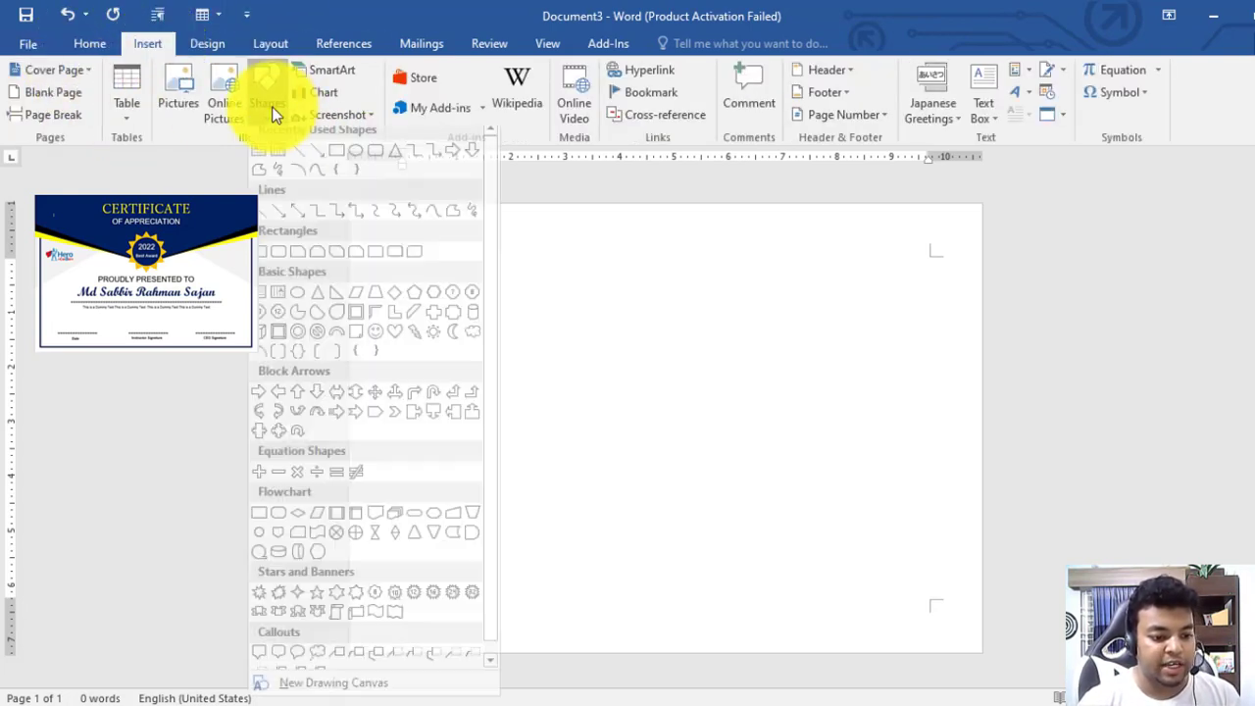
{"action": "left_click", "coordinate": [333, 160]}
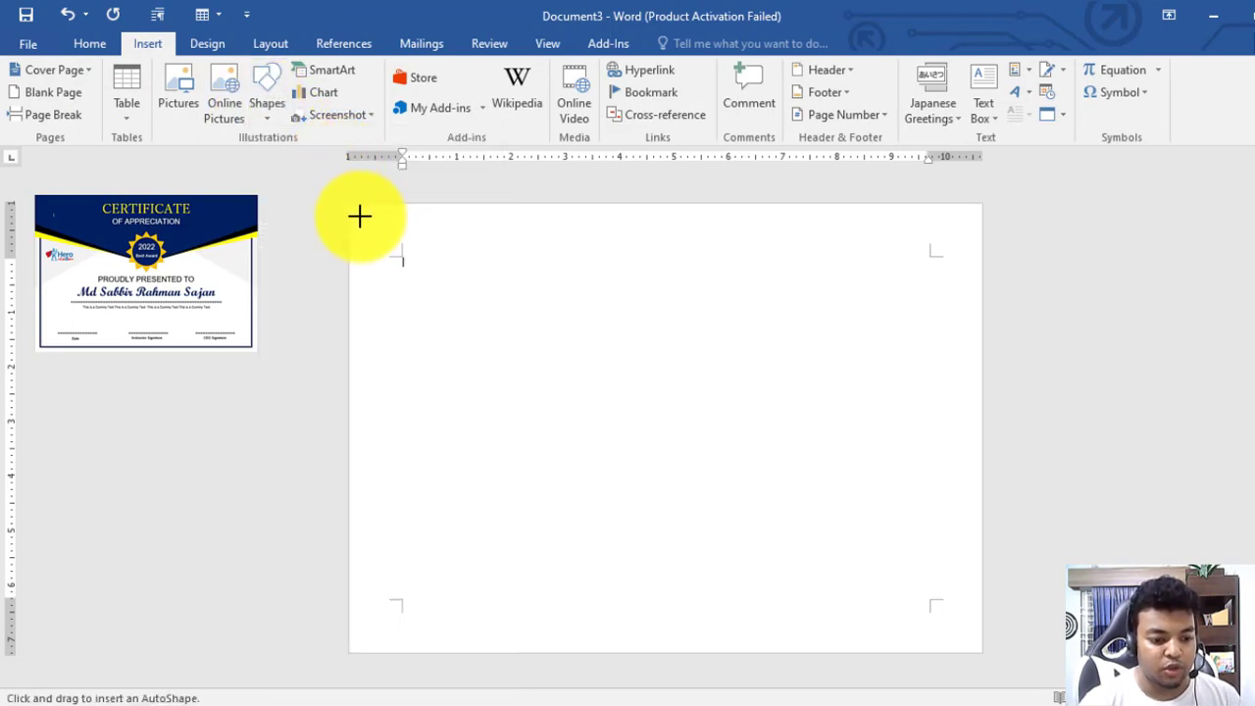
{"action": "left_click_drag", "start_coordinate": [359, 214], "coordinate": [969, 639]}
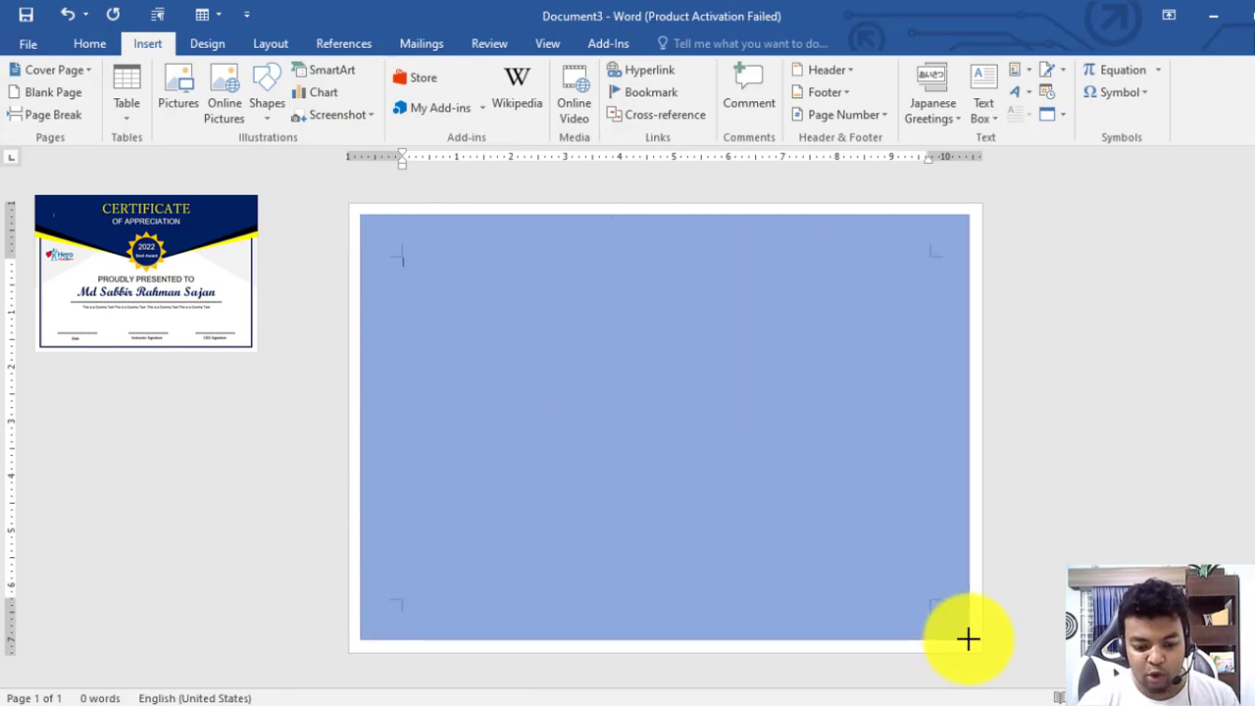
{"action": "left_click_drag", "start_coordinate": [969, 639], "coordinate": [969, 640]}
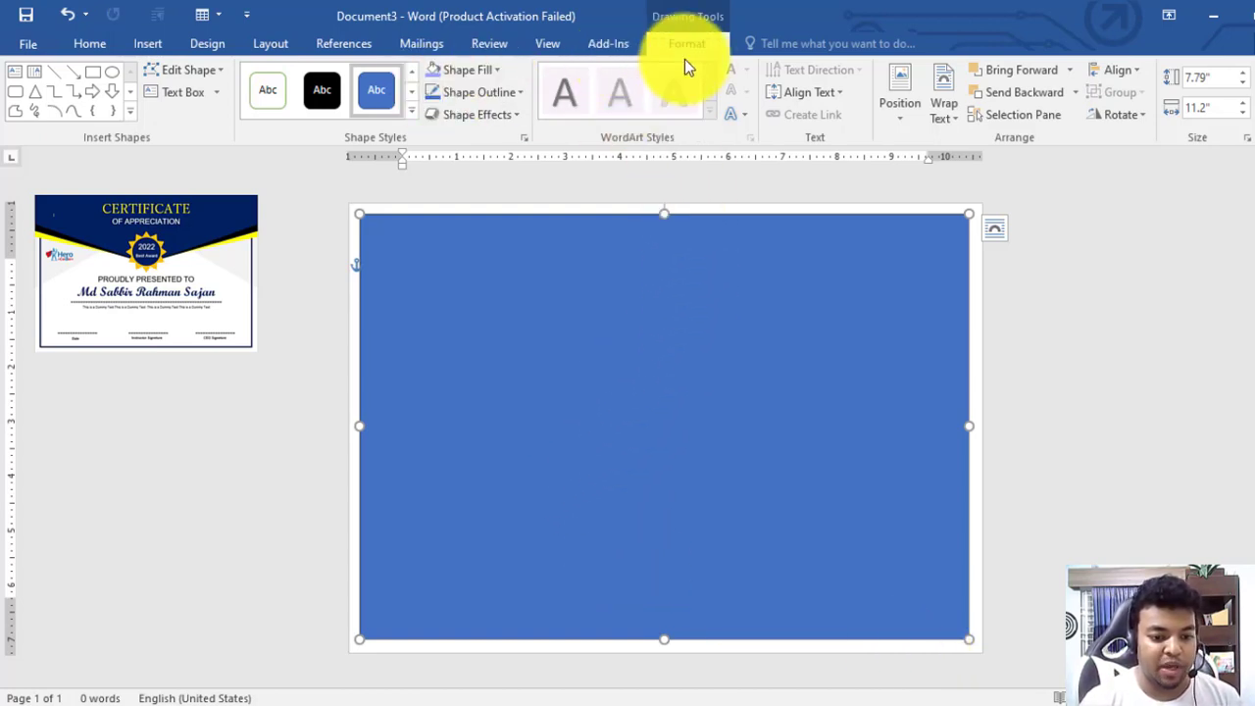
Give the rectangle No Fill and a Dark Blue 4½ pt outline
{"action": "left_click", "coordinate": [471, 71]}
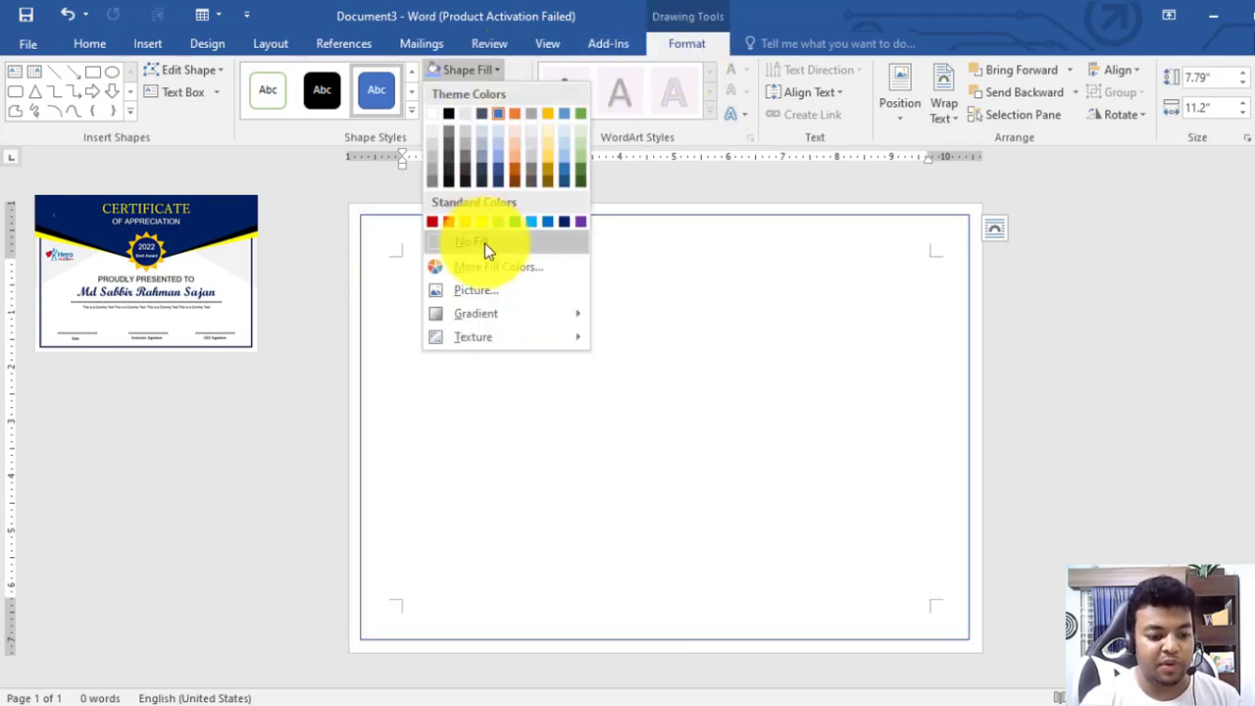
{"action": "left_click", "coordinate": [484, 243]}
{"action": "left_click", "coordinate": [486, 96]}
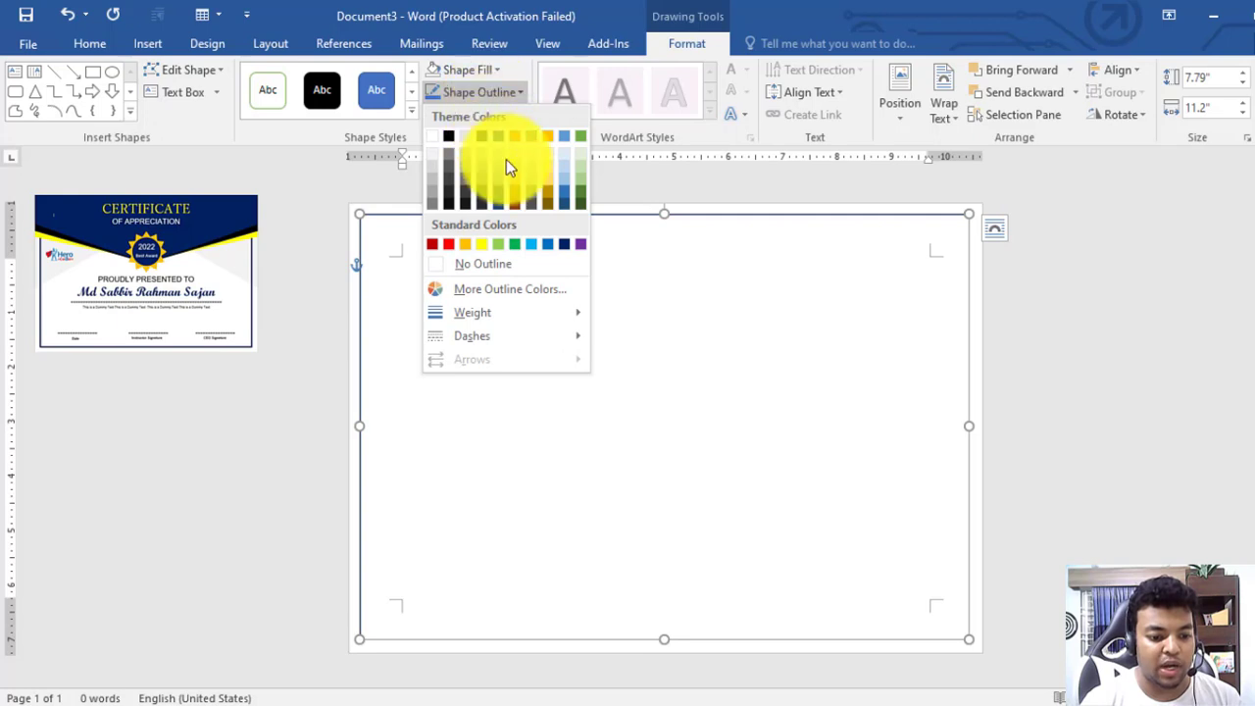
{"action": "left_click", "coordinate": [567, 244]}
{"action": "left_click", "coordinate": [512, 95]}
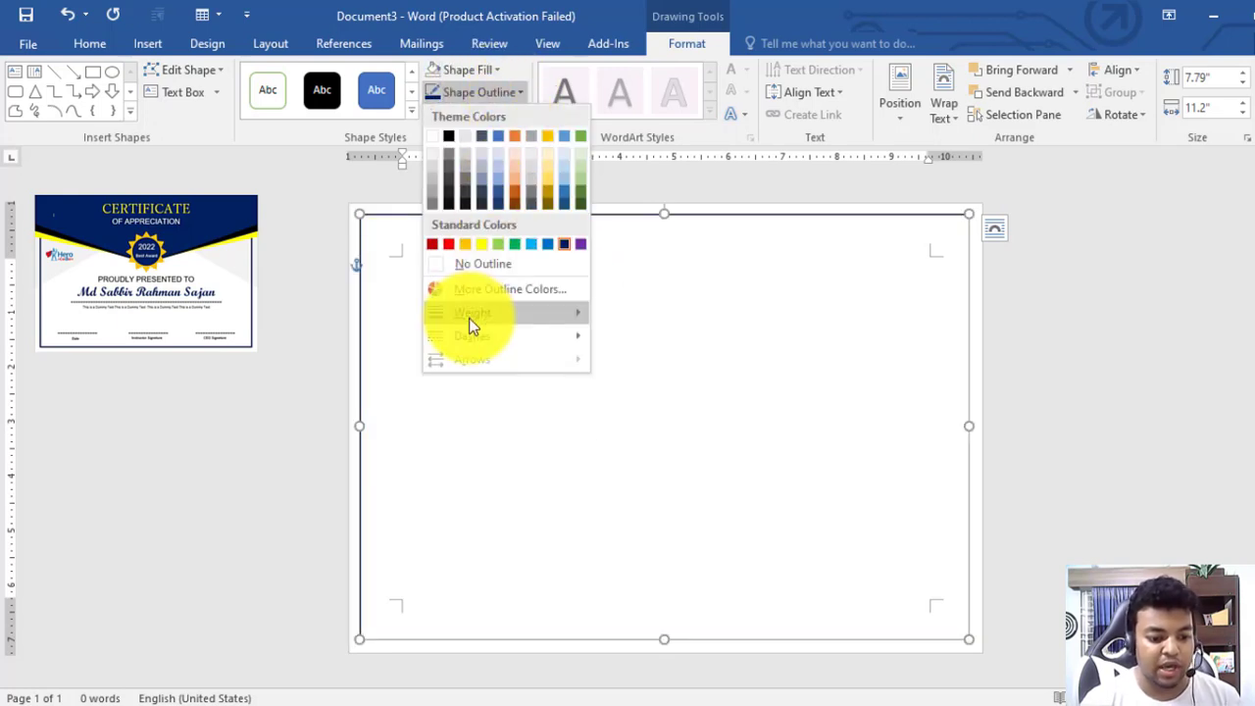
{"action": "mouse_move", "coordinate": [490, 311]}
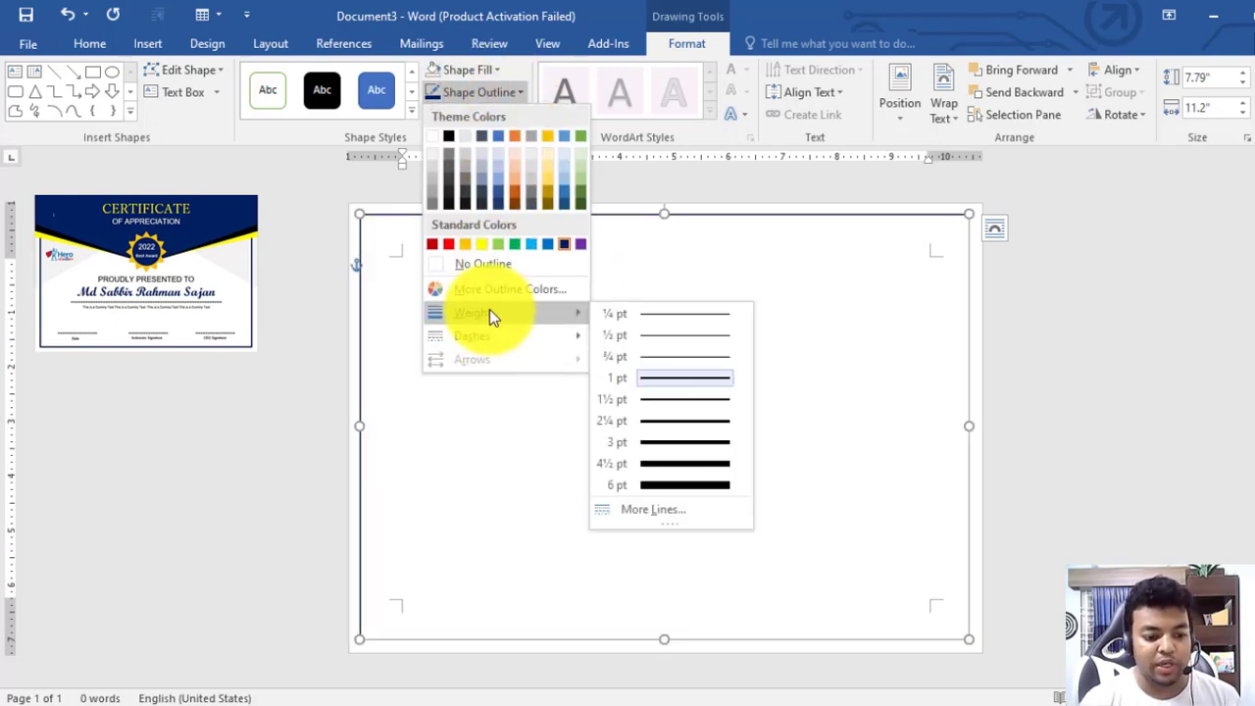
{"action": "left_click", "coordinate": [687, 464]}
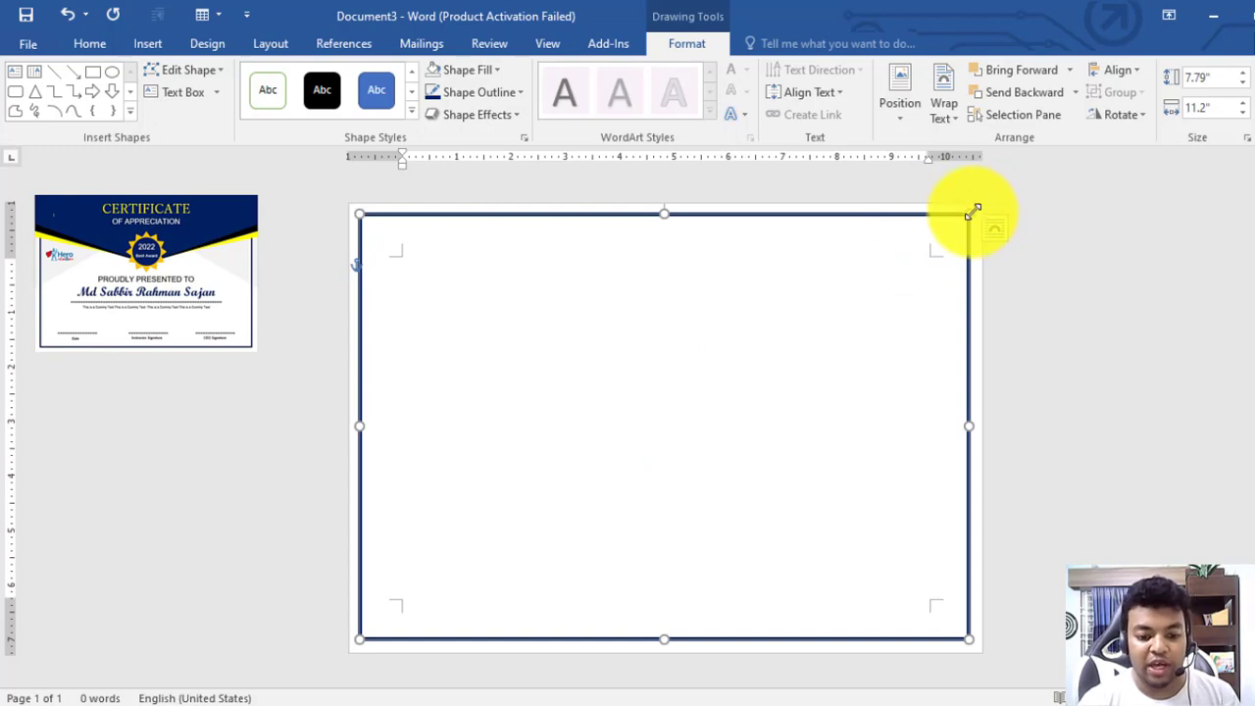
Trim the border rectangle slightly, then apply Align Center and Align Middle
{"action": "left_click_drag", "start_coordinate": [974, 209], "coordinate": [964, 217]}
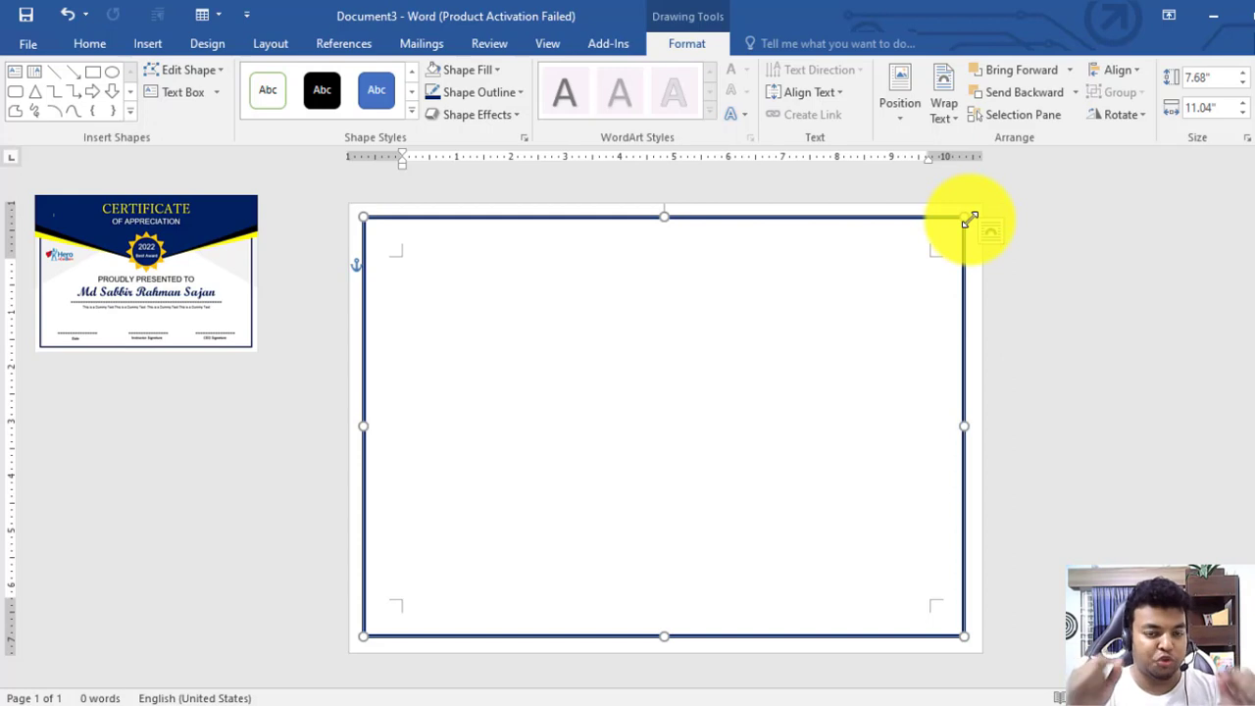
{"action": "left_click", "coordinate": [1039, 275]}
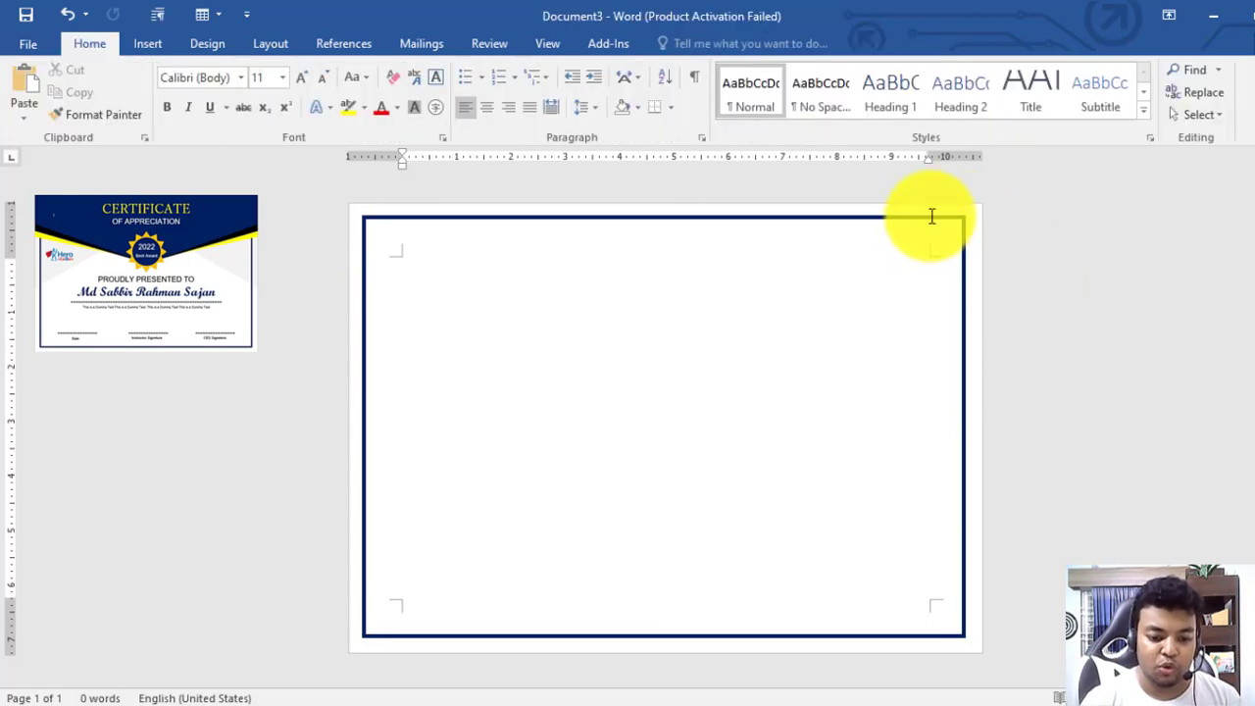
{"action": "left_click", "coordinate": [937, 221]}
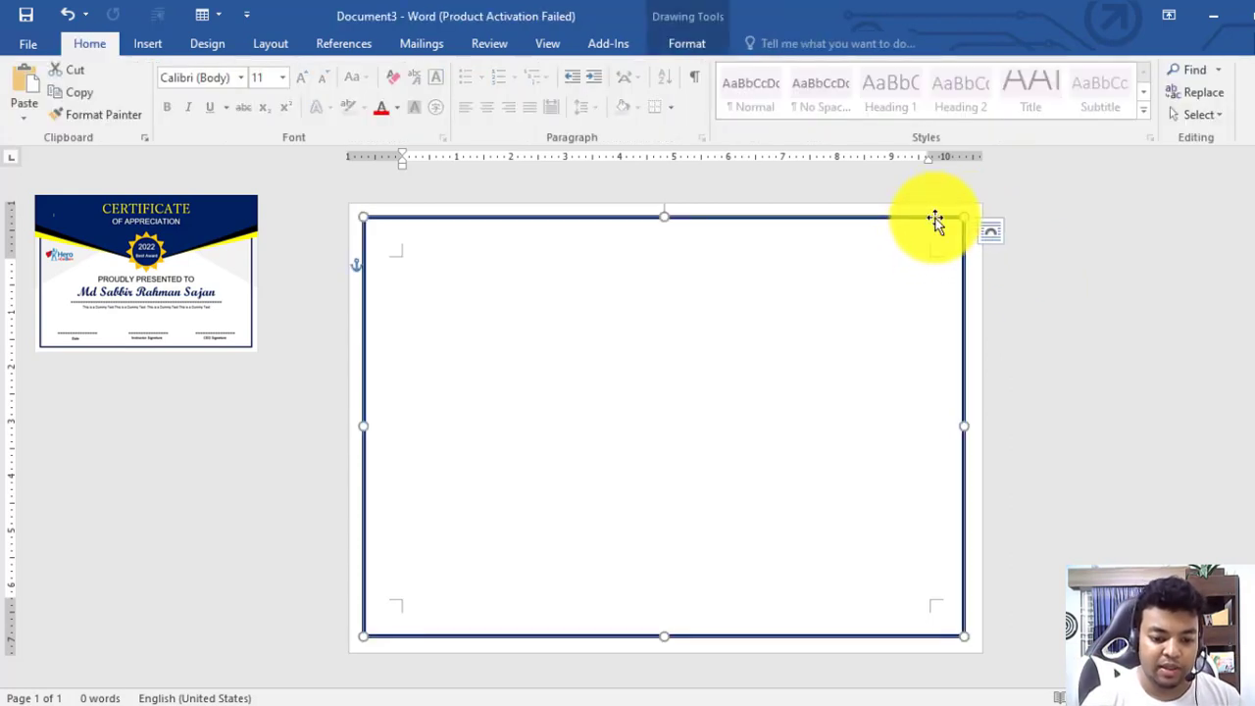
{"action": "left_click", "coordinate": [695, 48]}
{"action": "left_click", "coordinate": [1127, 72]}
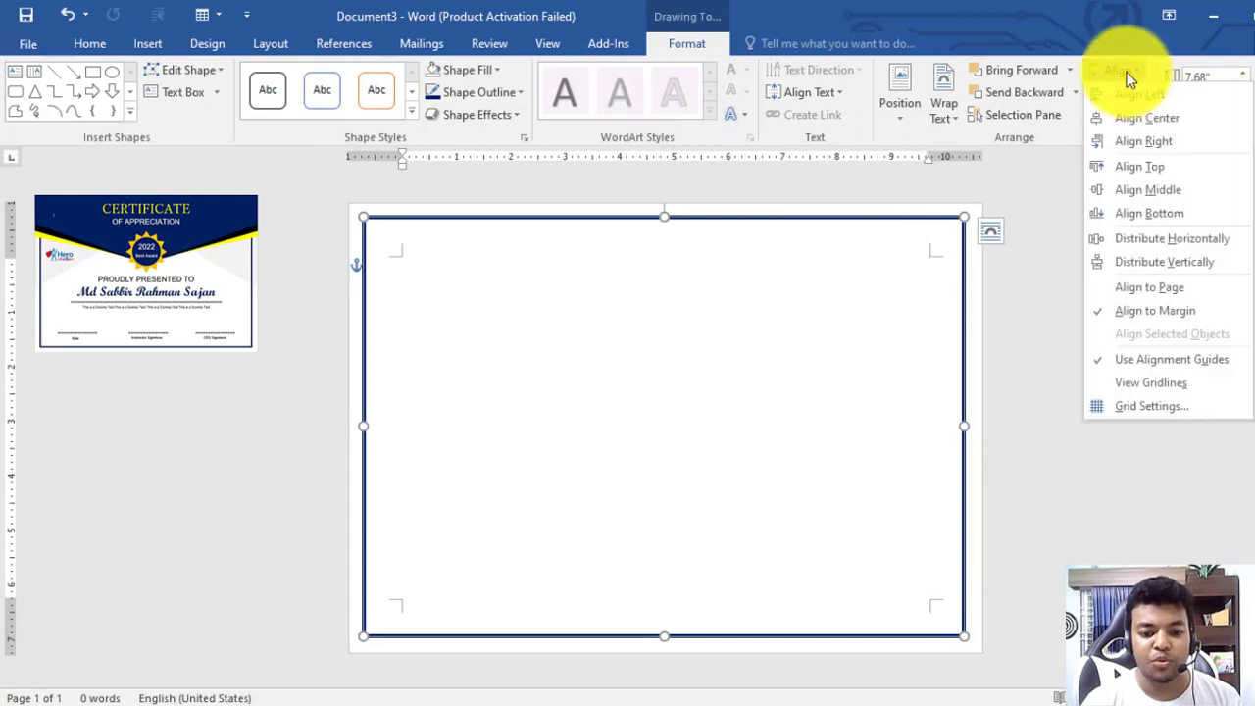
{"action": "left_click", "coordinate": [1143, 120]}
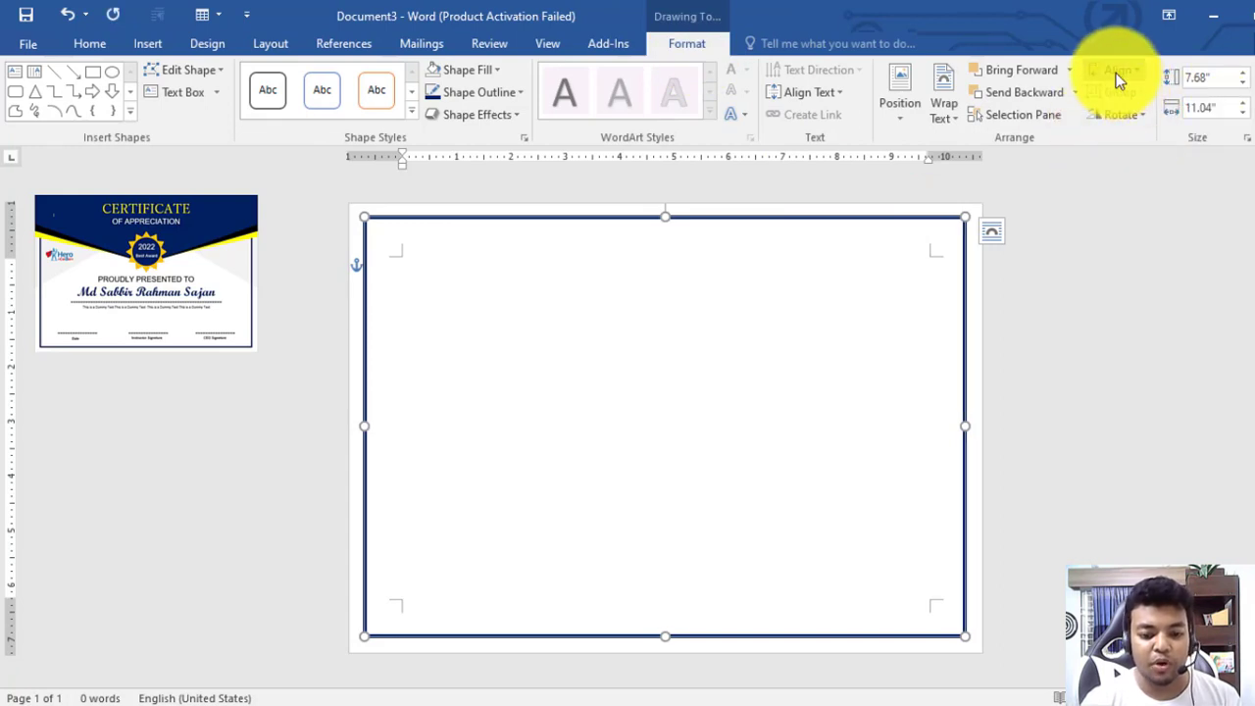
{"action": "left_click", "coordinate": [1116, 73]}
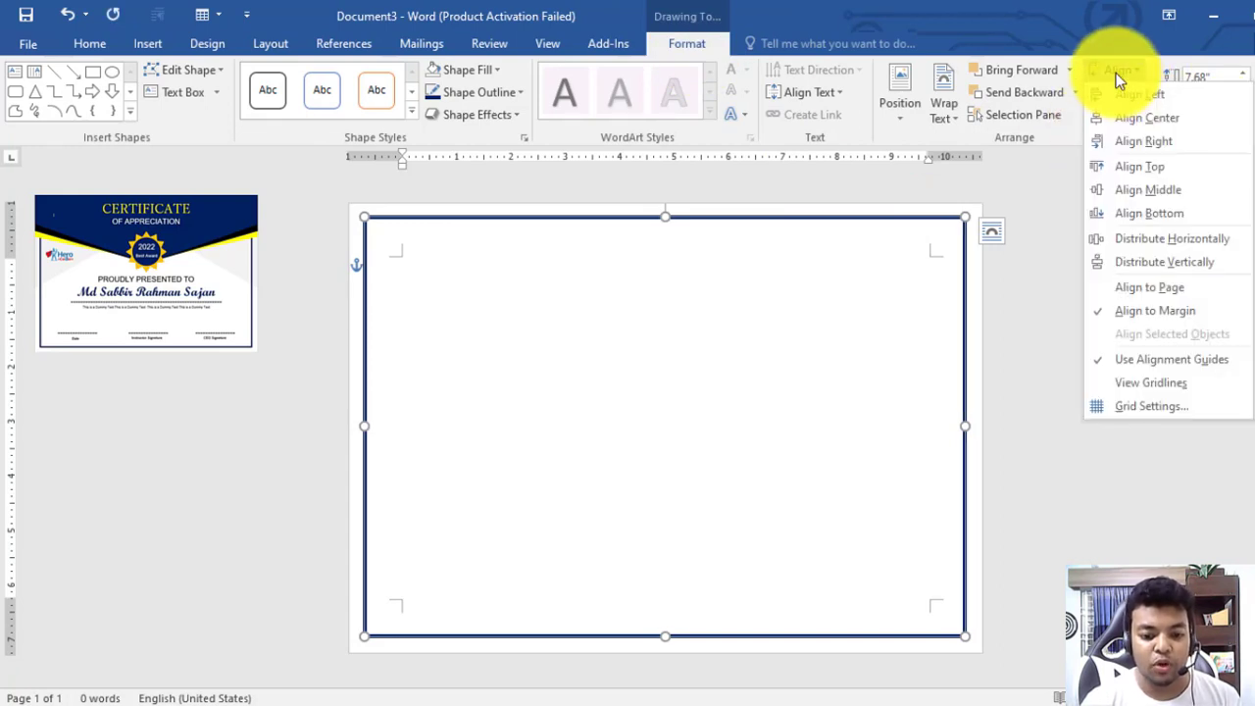
{"action": "left_click", "coordinate": [1132, 192]}
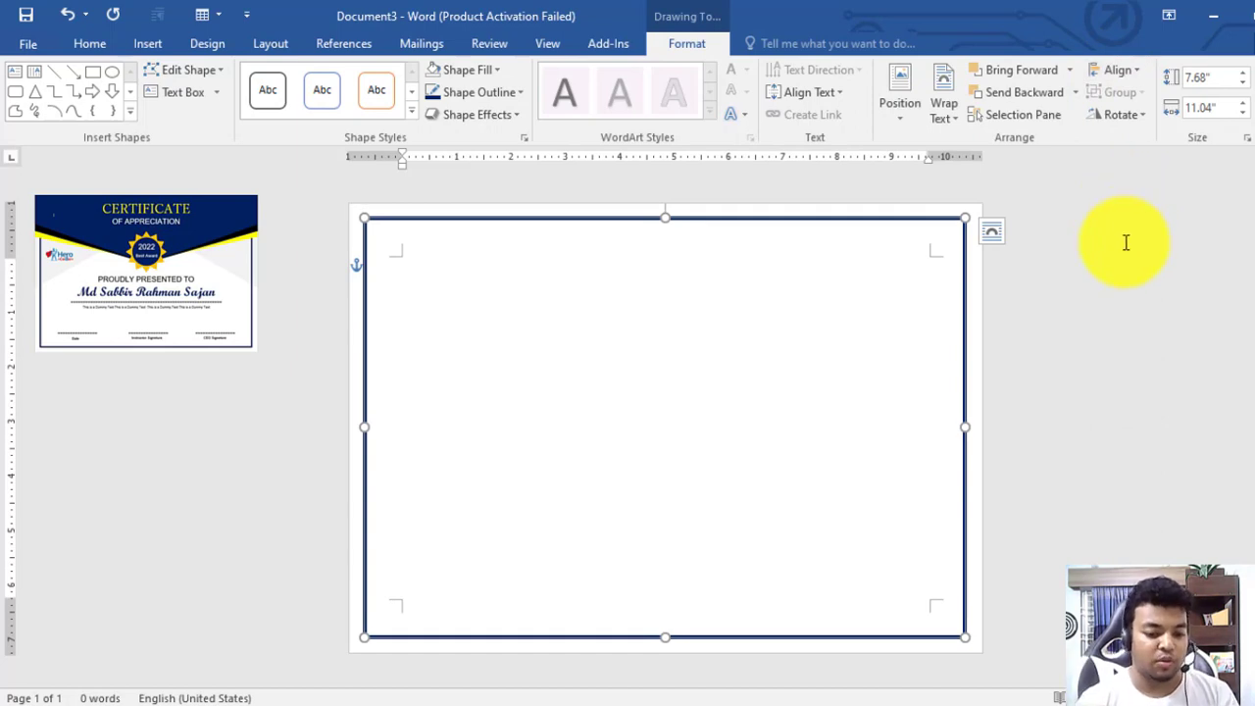
{"action": "left_click", "coordinate": [1083, 299]}
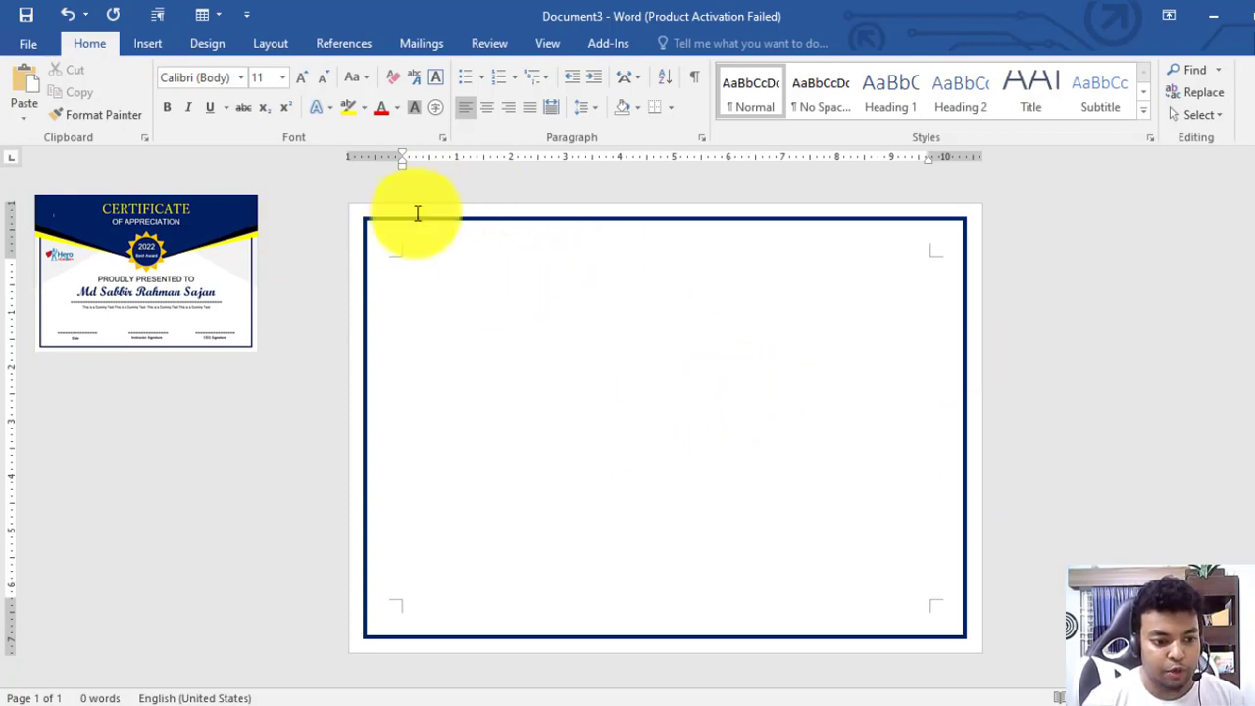
Draw a pentagon arrow shape in the middle of the page
{"action": "left_click", "coordinate": [209, 45]}
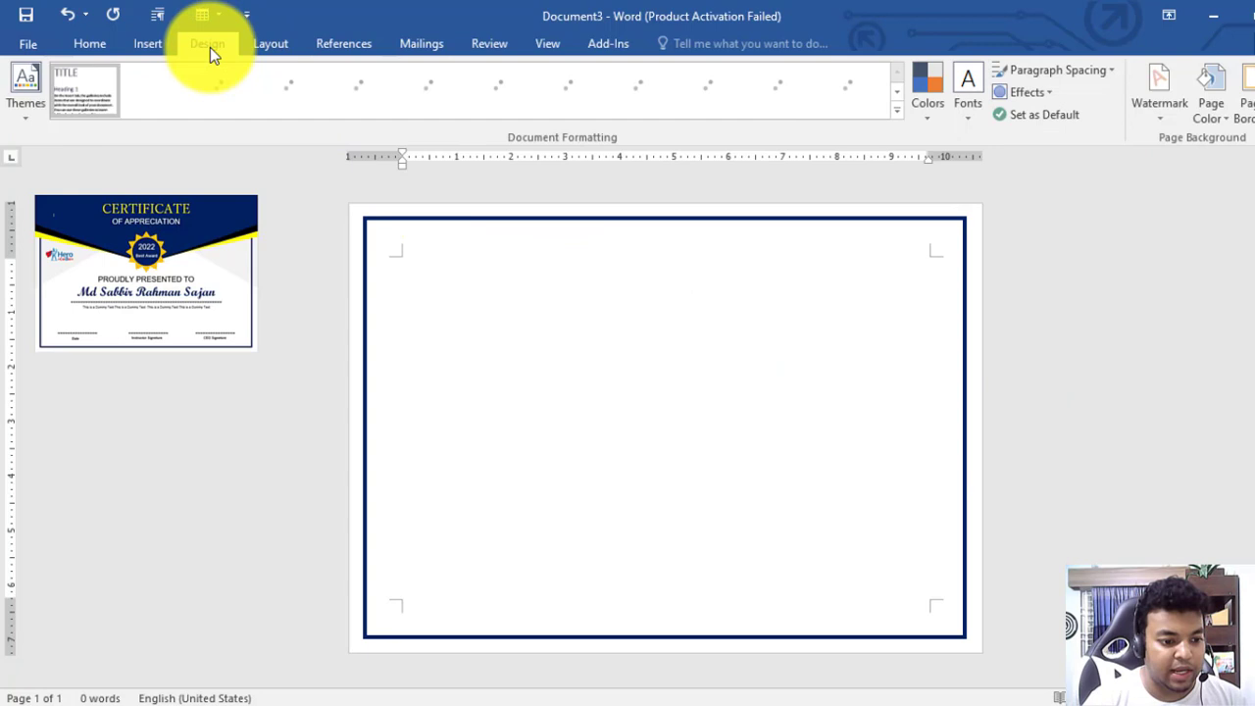
{"action": "left_click", "coordinate": [147, 45]}
{"action": "left_click", "coordinate": [235, 91]}
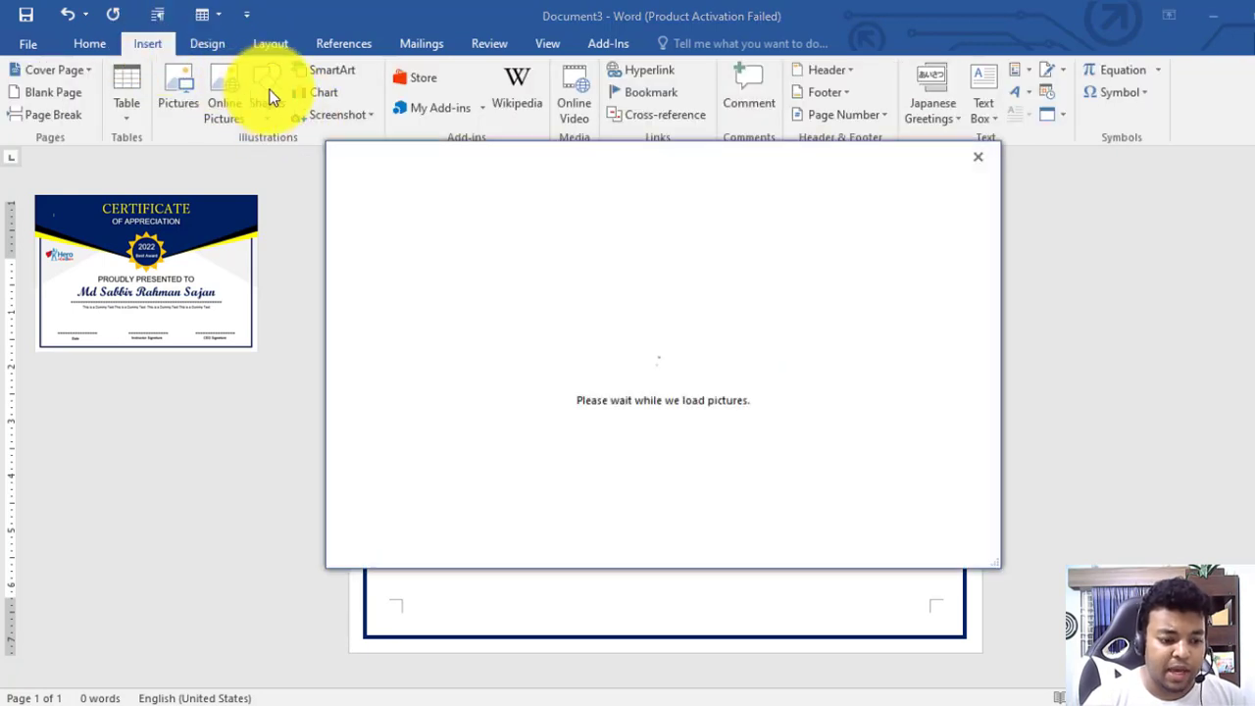
{"action": "left_click", "coordinate": [980, 157]}
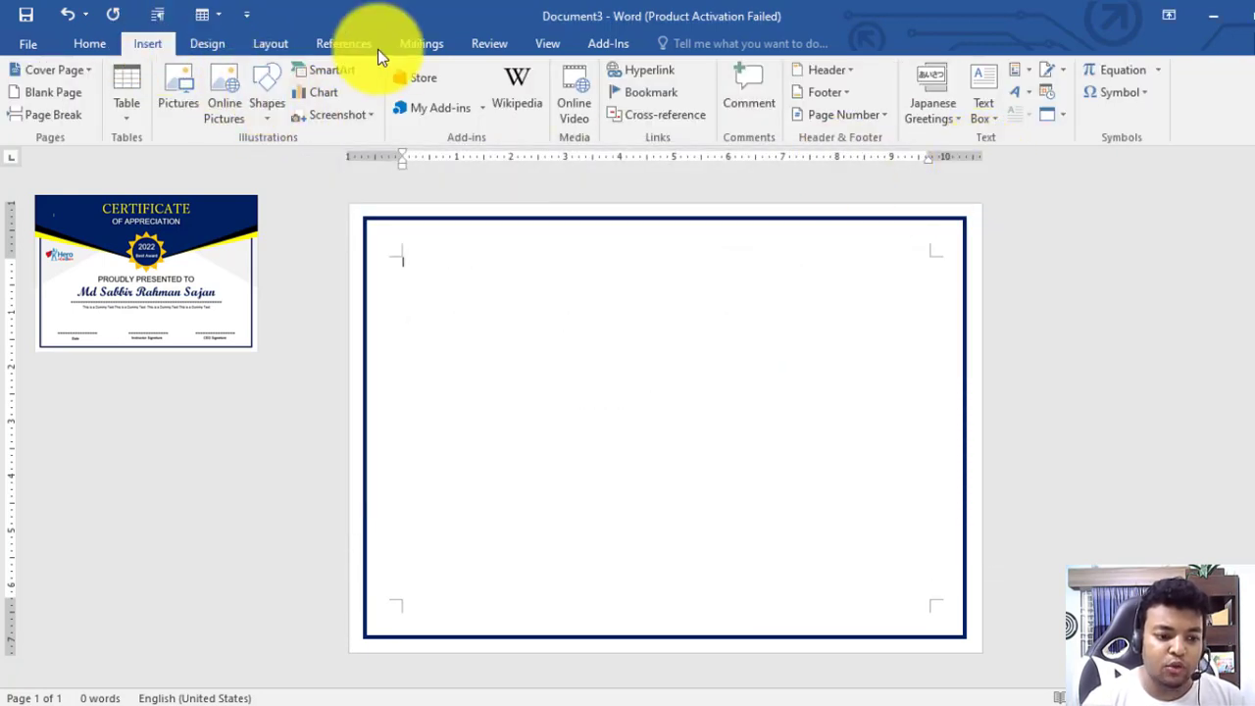
{"action": "left_click", "coordinate": [281, 110]}
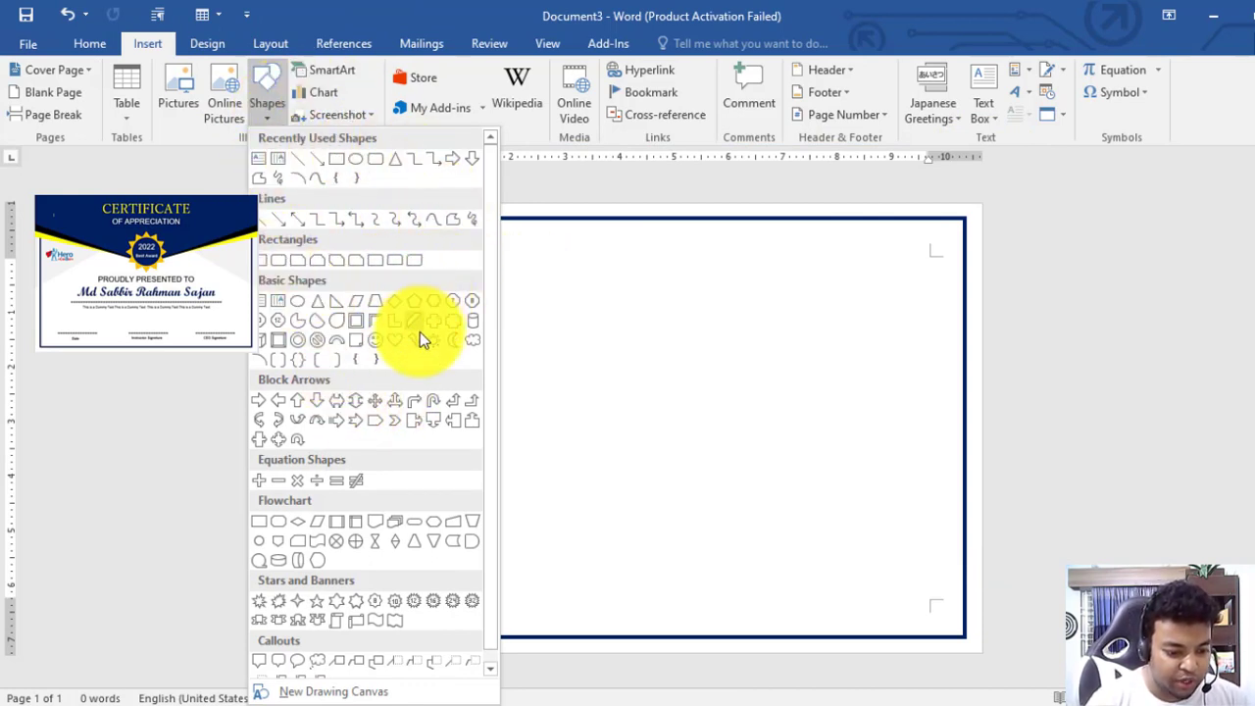
{"action": "left_click", "coordinate": [376, 421]}
{"action": "left_click_drag", "start_coordinate": [460, 328], "coordinate": [836, 606]}
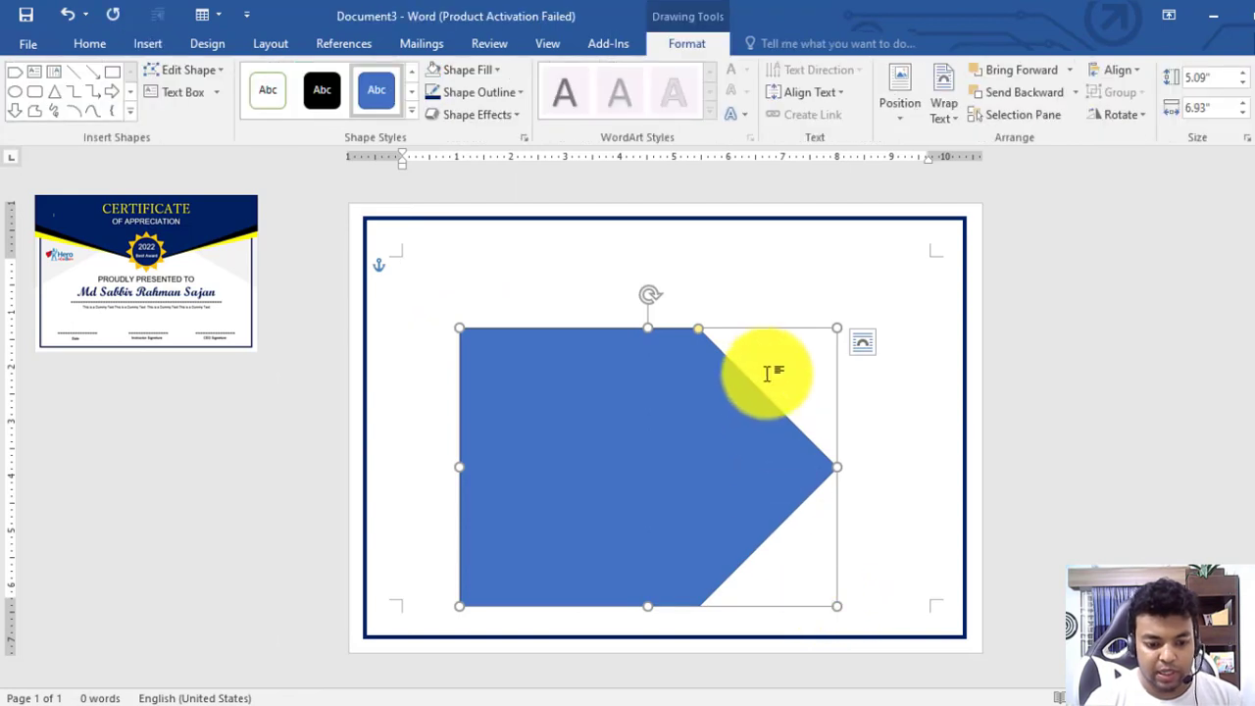
Rotate the arrow to point up and stretch it across the page's full width and lower part
{"action": "left_click", "coordinate": [1125, 115]}
{"action": "left_click", "coordinate": [1130, 160]}
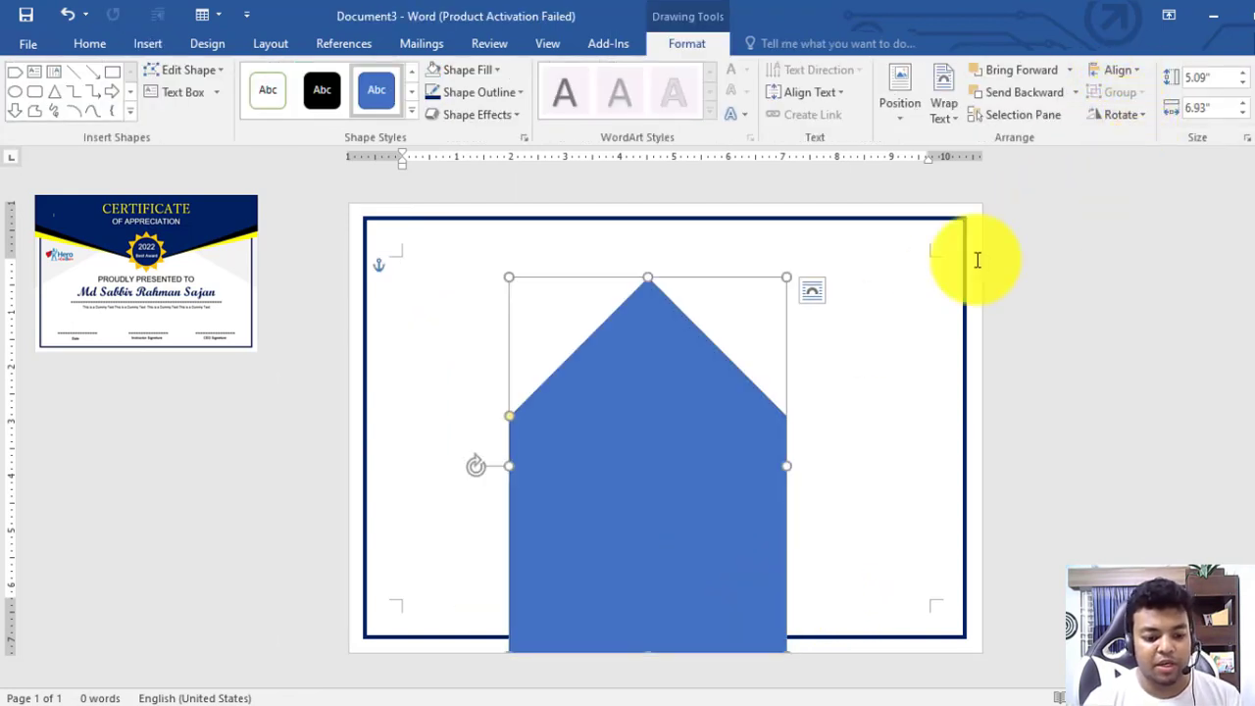
{"action": "left_click_drag", "start_coordinate": [703, 442], "coordinate": [523, 507]}
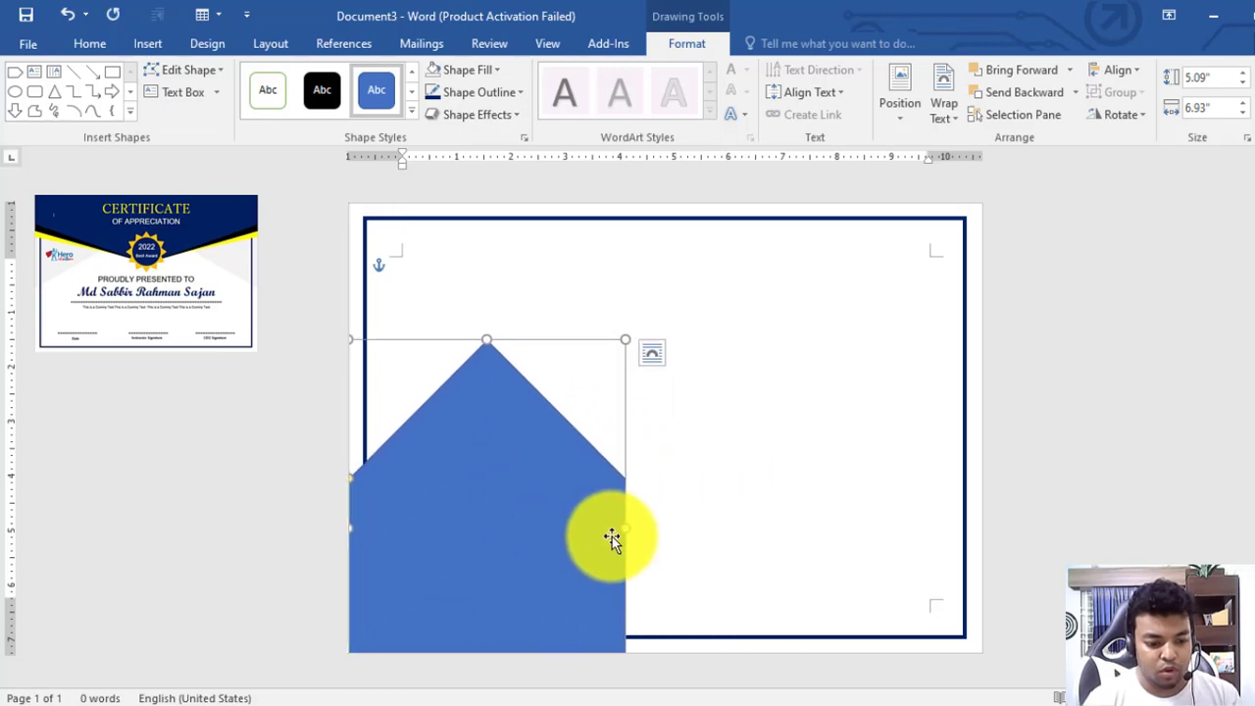
{"action": "left_click_drag", "start_coordinate": [622, 527], "coordinate": [984, 536]}
{"action": "left_click_drag", "start_coordinate": [860, 563], "coordinate": [824, 412]}
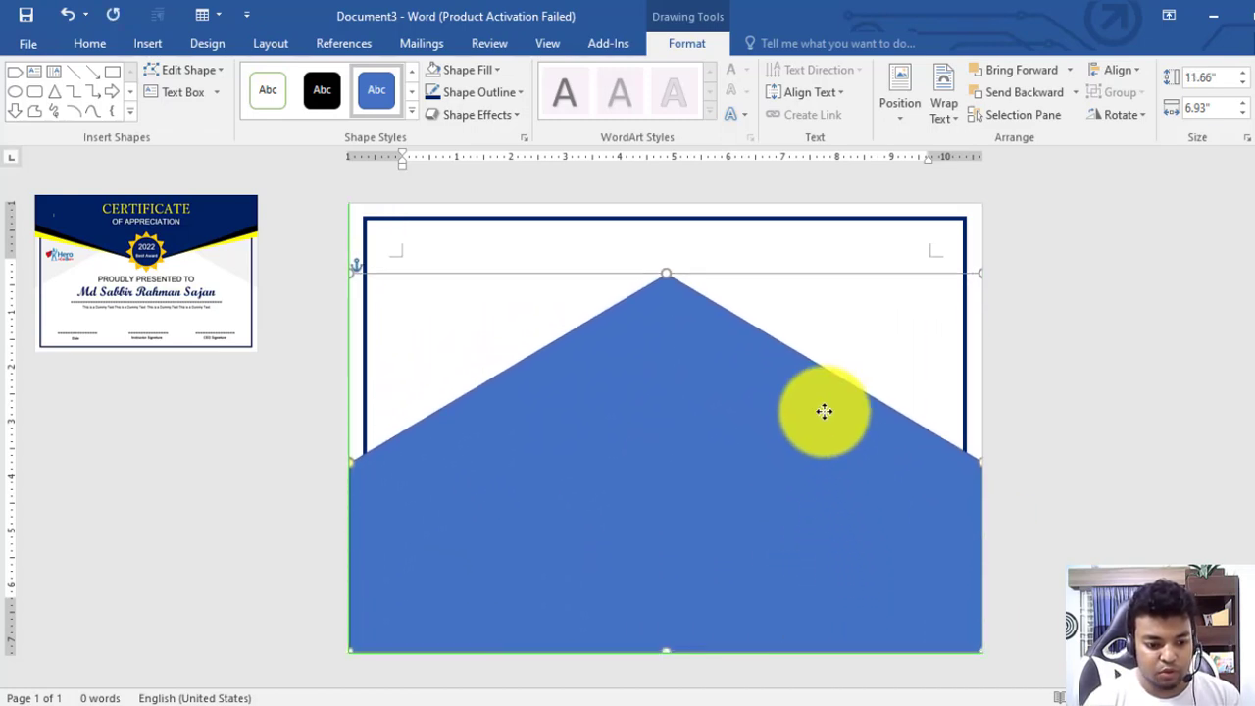
{"action": "left_click_drag", "start_coordinate": [666, 275], "coordinate": [667, 358]}
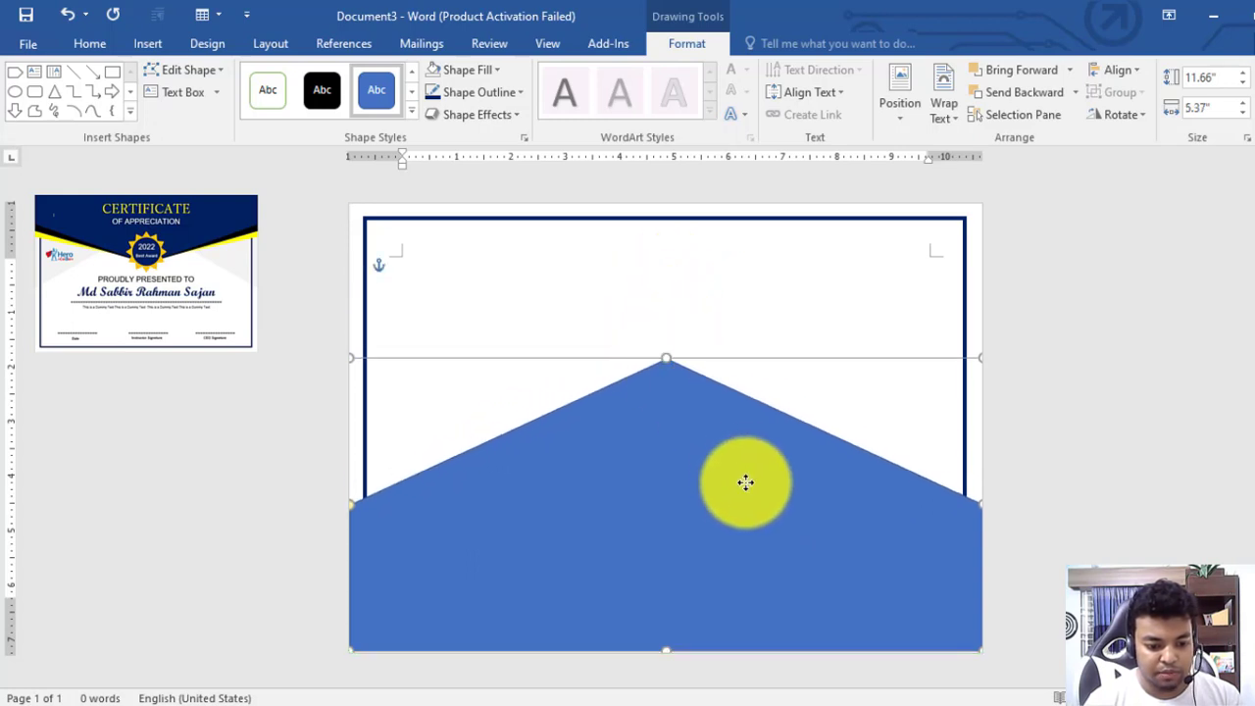
{"action": "left_click_drag", "start_coordinate": [746, 481], "coordinate": [733, 442]}
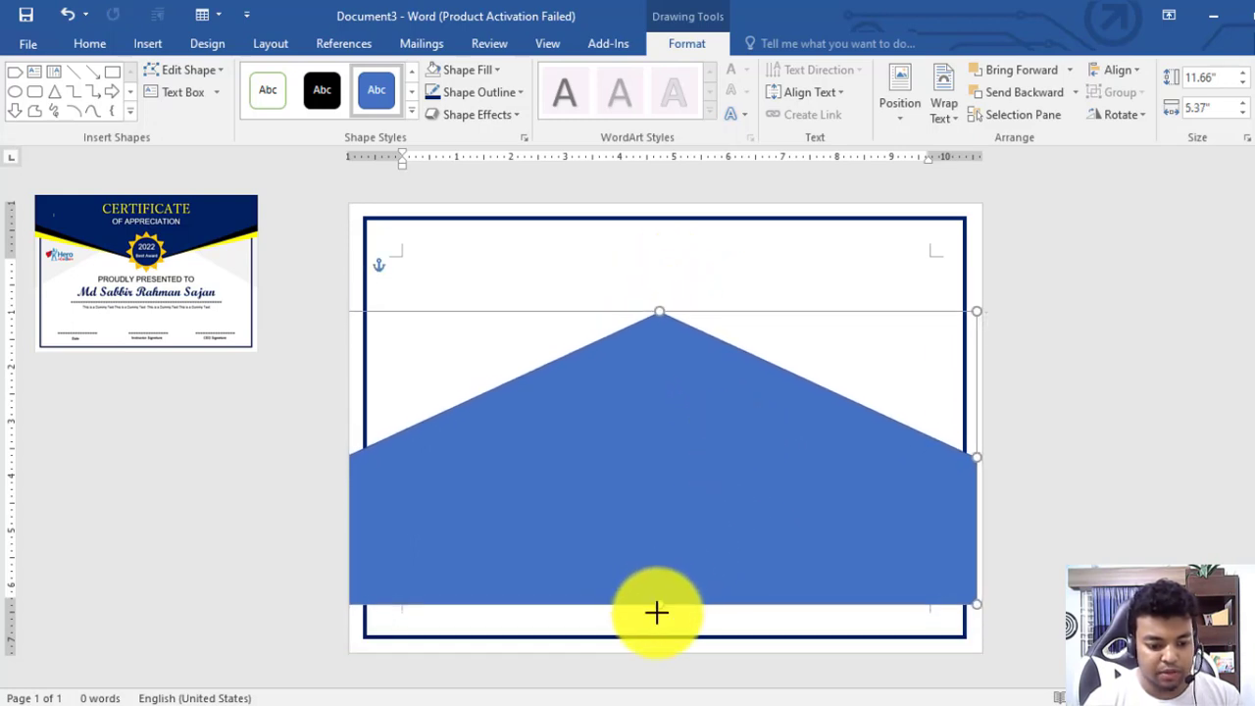
{"action": "mouse_move", "coordinate": [657, 613]}
{"action": "left_mouse_down"}
{"action": "mouse_move", "coordinate": [661, 651]}
{"action": "mouse_move", "coordinate": [664, 633]}
{"action": "left_mouse_up"}
{"action": "left_click_drag", "start_coordinate": [682, 540], "coordinate": [684, 516]}
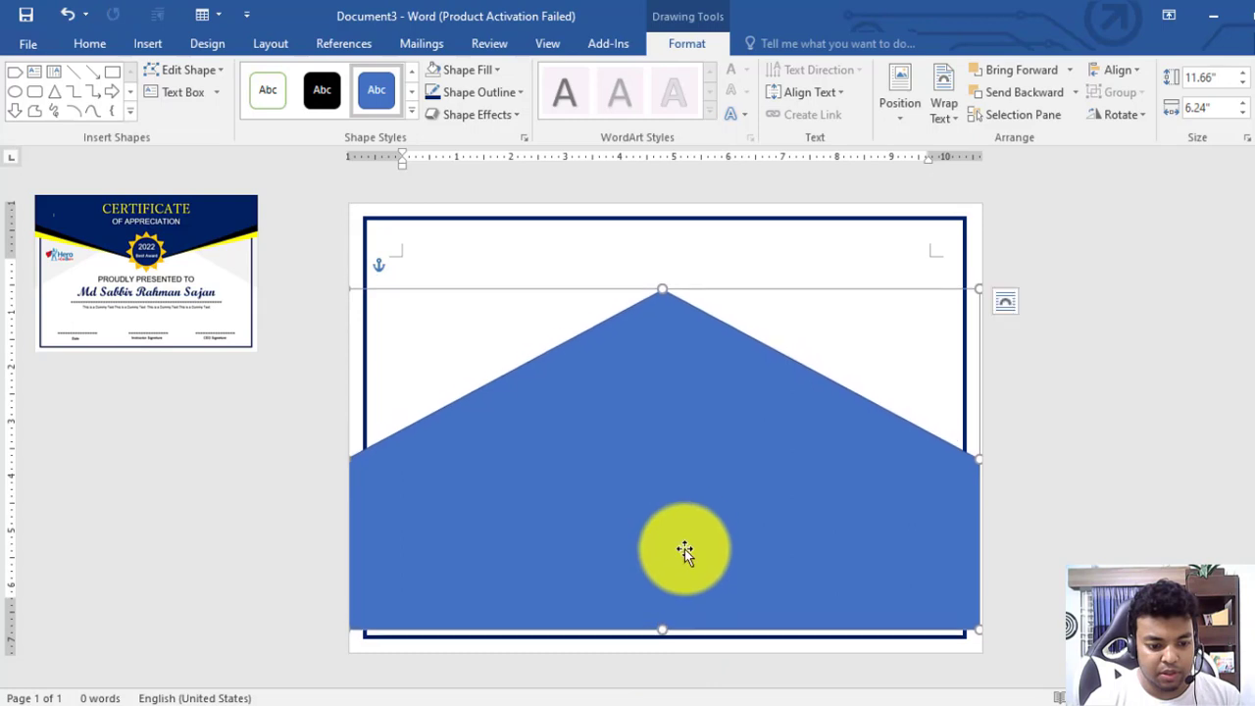
{"action": "left_click_drag", "start_coordinate": [664, 629], "coordinate": [666, 673]}
{"action": "left_click_drag", "start_coordinate": [978, 468], "coordinate": [985, 468]}
Apply the solid black shape style to the pentagon
{"action": "left_click", "coordinate": [1088, 477]}
{"action": "left_click", "coordinate": [811, 464]}
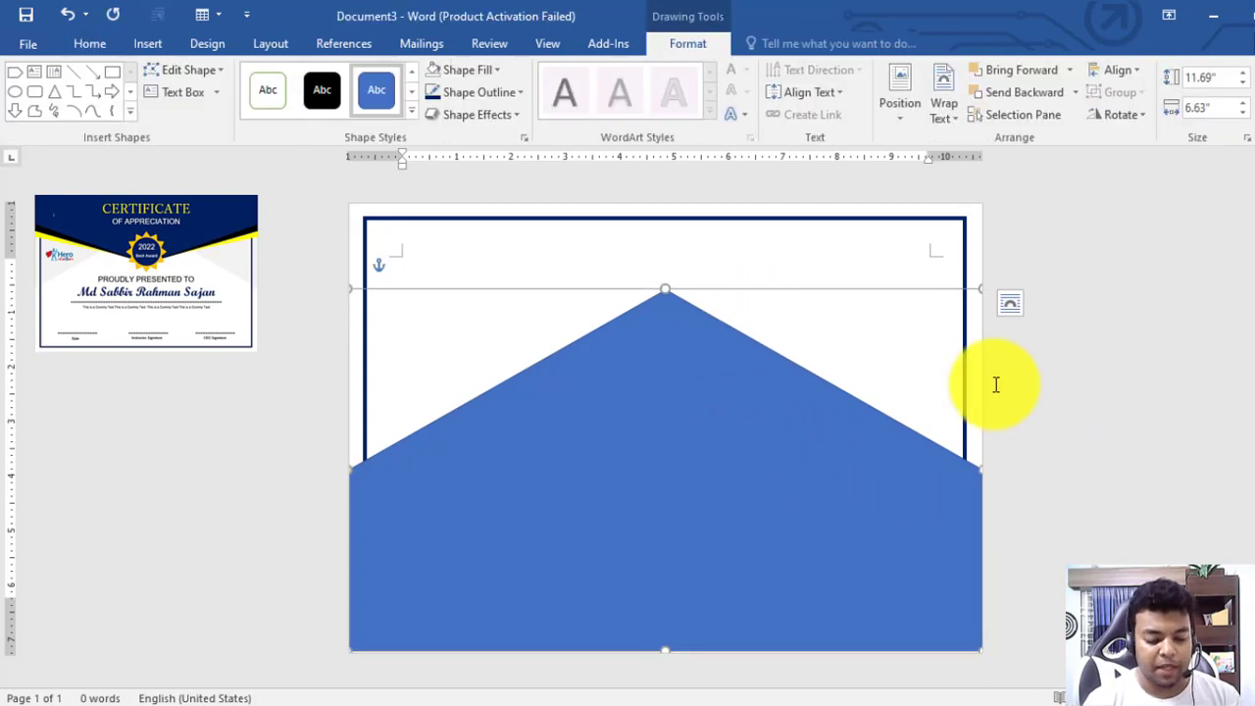
{"action": "left_click", "coordinate": [1183, 364]}
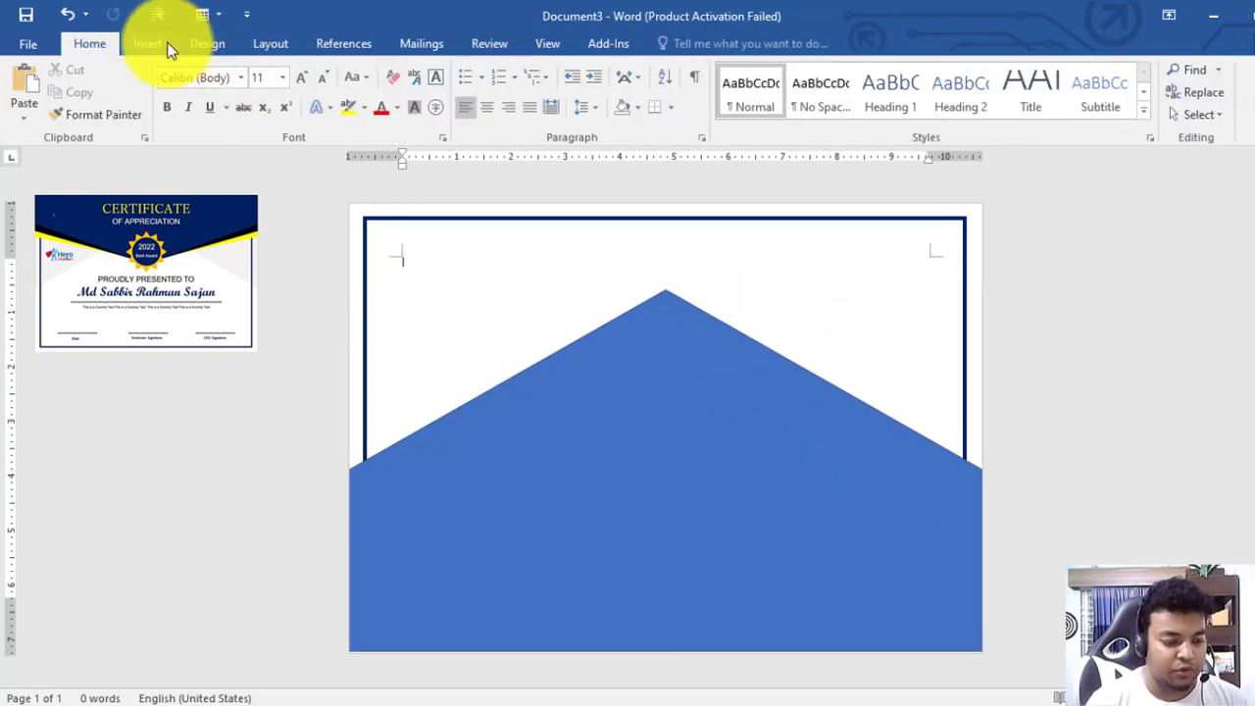
{"action": "left_click", "coordinate": [682, 378]}
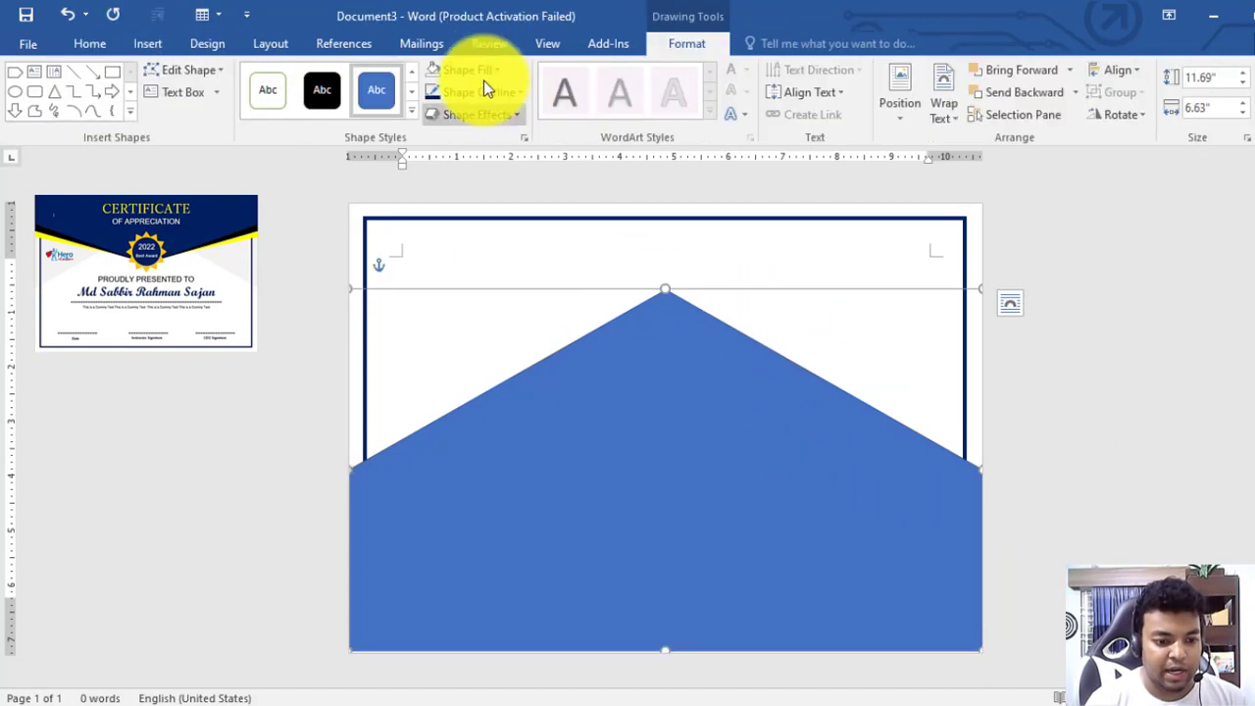
{"action": "left_click", "coordinate": [332, 91]}
{"action": "left_click", "coordinate": [1121, 384]}
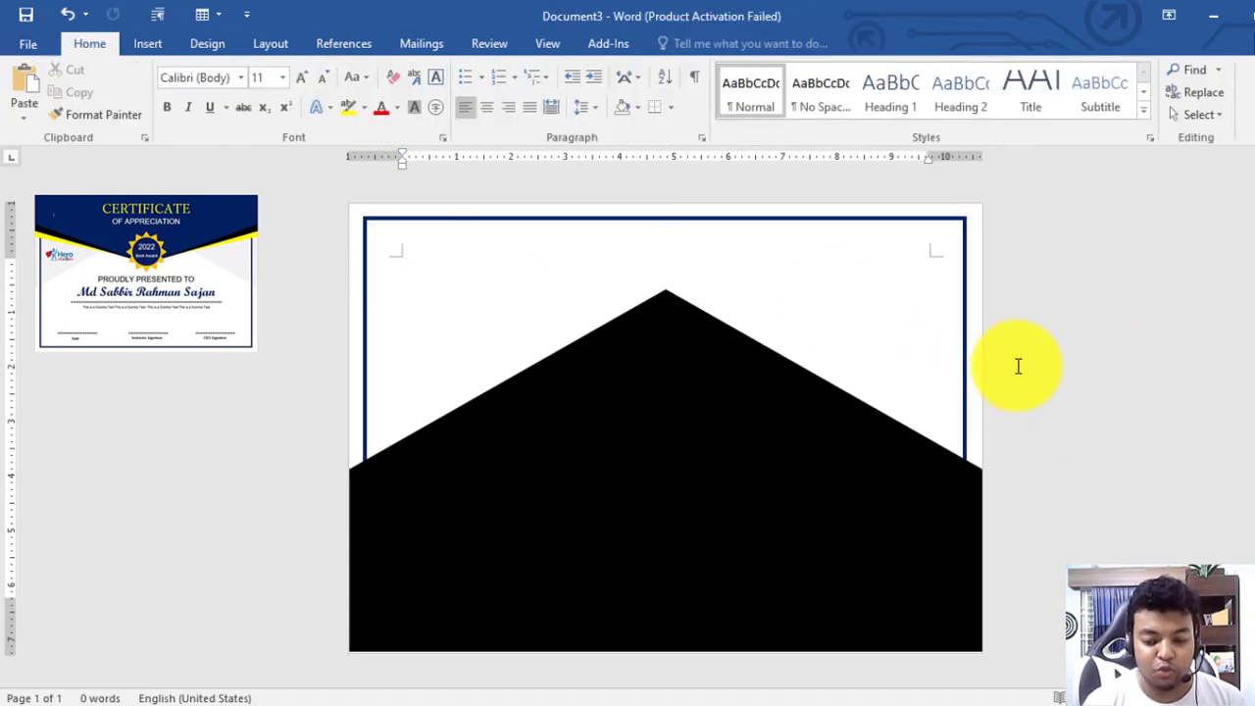
{"action": "left_click", "coordinate": [145, 43]}
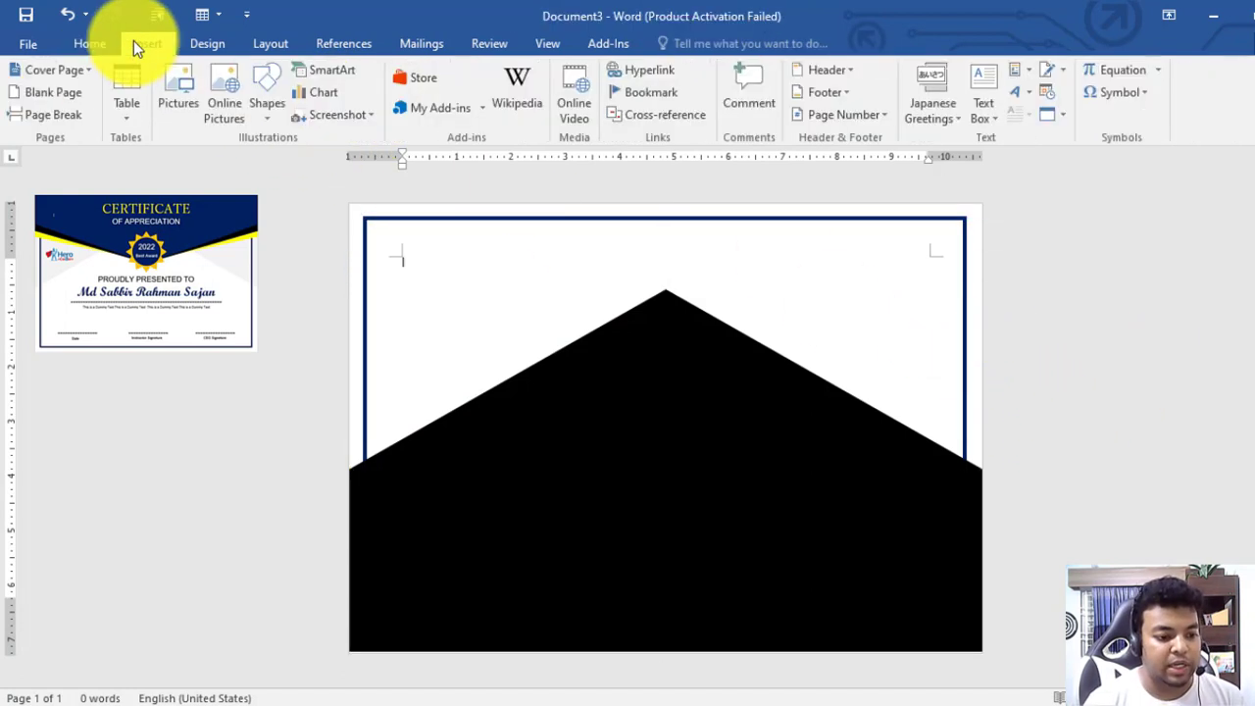
Draw a rectangle over the page's top part, past the left edge, with light grey fill and no outline
{"action": "left_click", "coordinate": [266, 86]}
{"action": "left_click", "coordinate": [359, 165]}
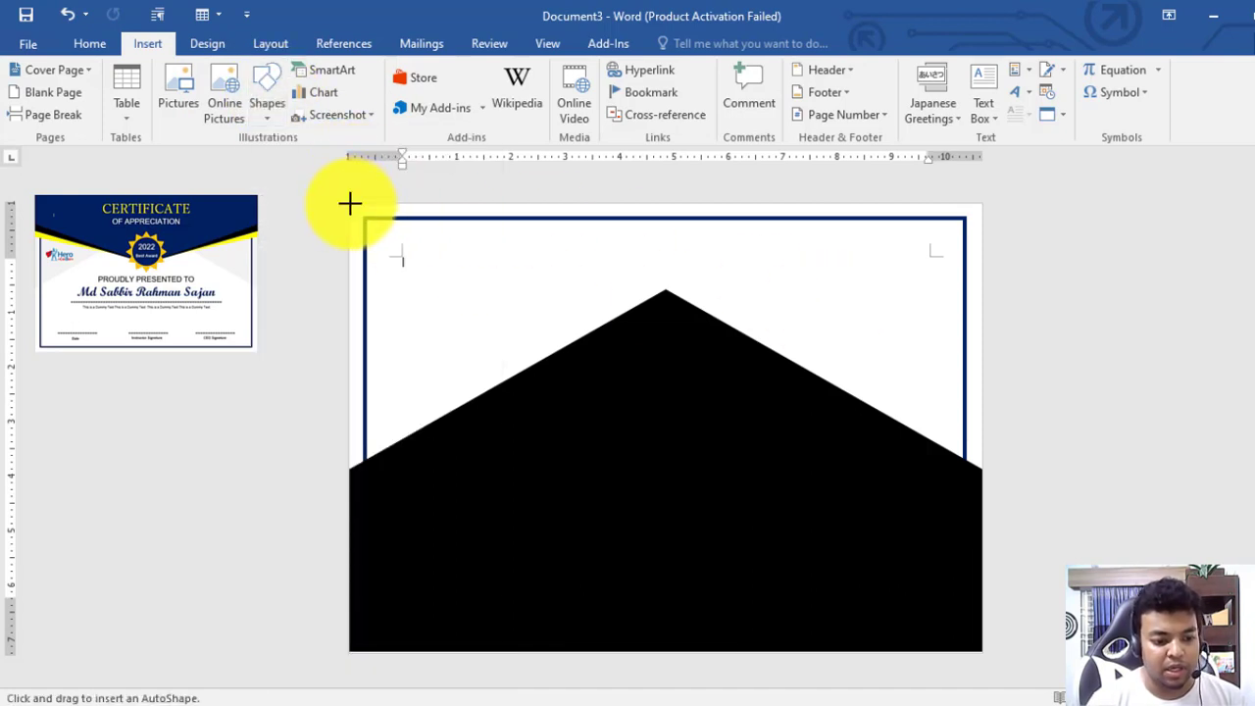
{"action": "mouse_move", "coordinate": [350, 203]}
{"action": "left_mouse_down"}
{"action": "mouse_move", "coordinate": [676, 356]}
{"action": "mouse_move", "coordinate": [967, 429]}
{"action": "mouse_move", "coordinate": [1004, 481]}
{"action": "left_mouse_up"}
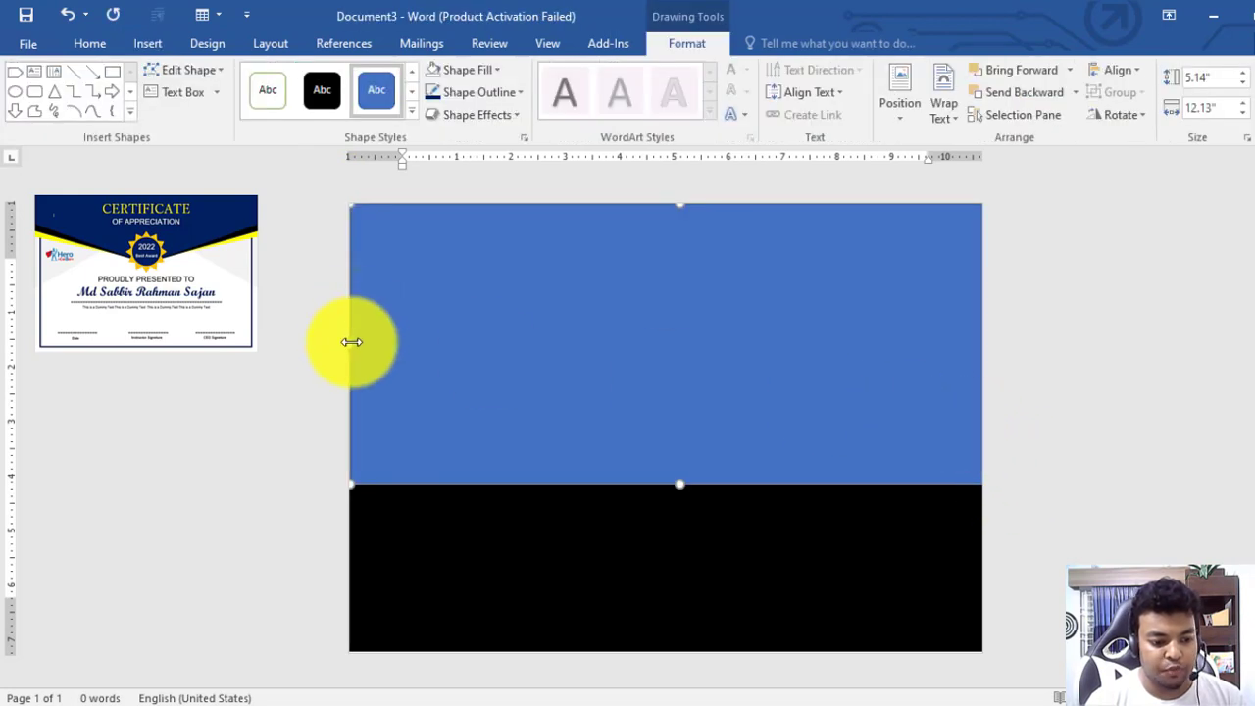
{"action": "left_click_drag", "start_coordinate": [351, 341], "coordinate": [305, 343]}
{"action": "left_click", "coordinate": [480, 91]}
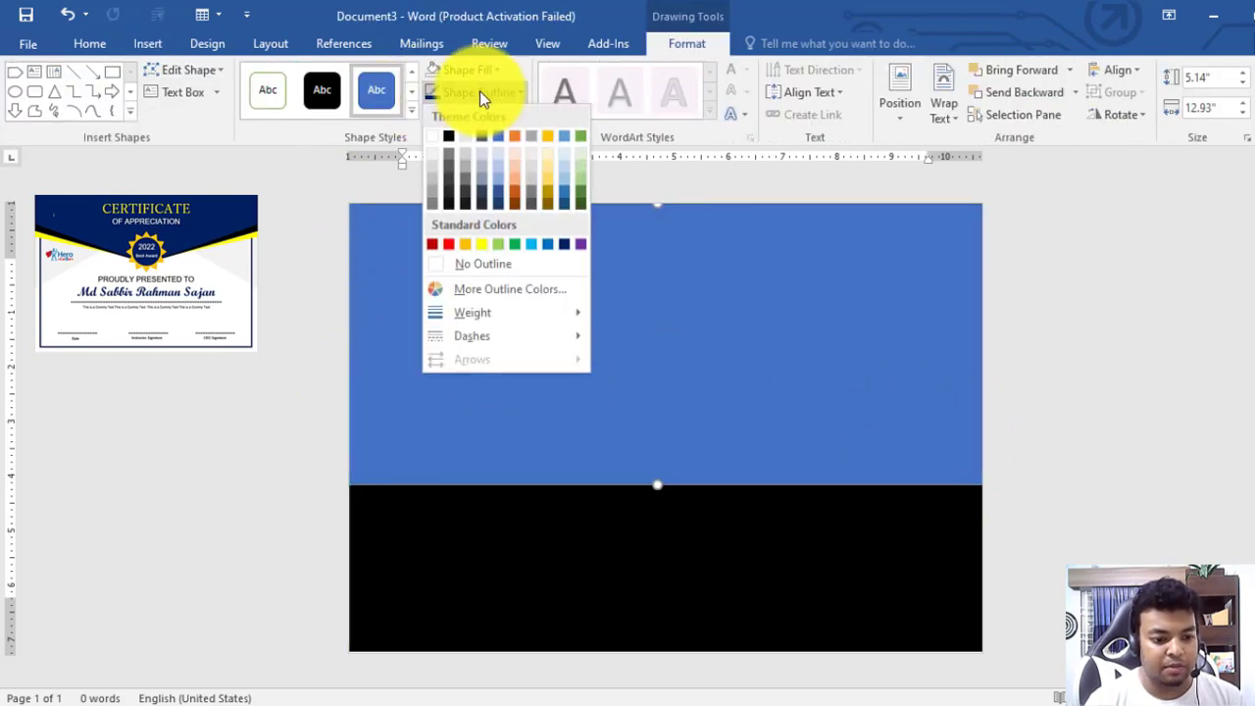
{"action": "left_click", "coordinate": [479, 258]}
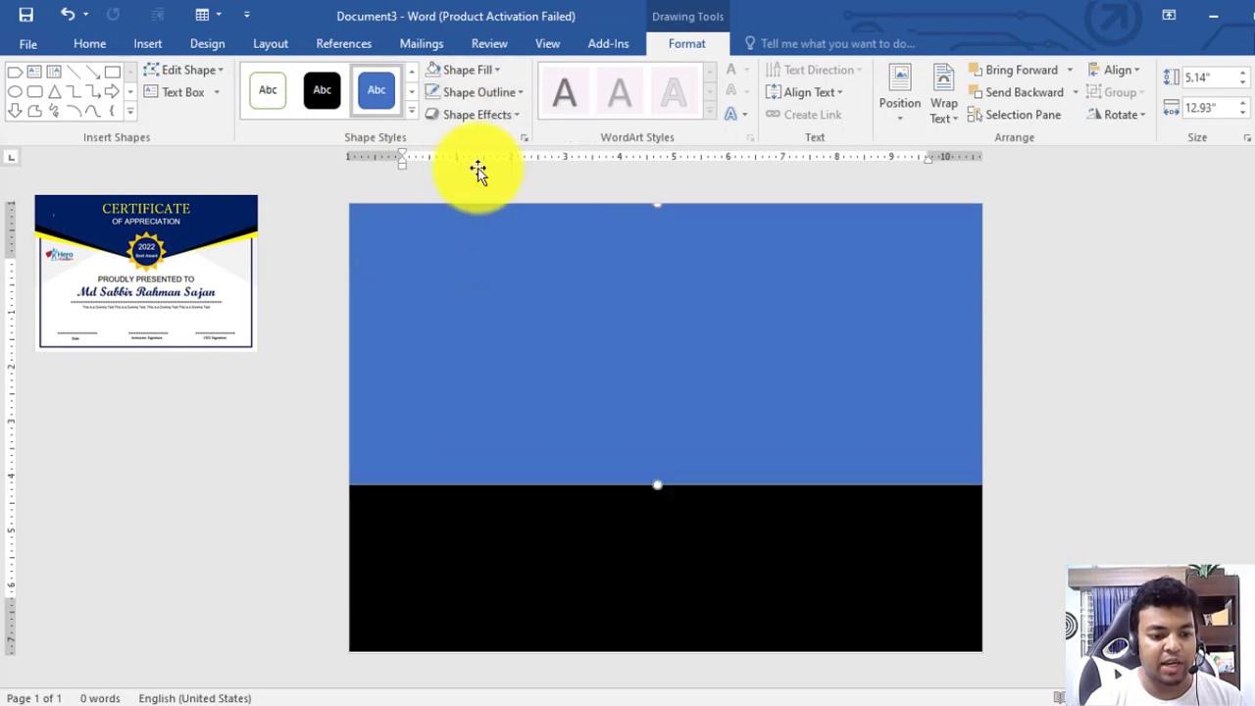
{"action": "left_click", "coordinate": [484, 66]}
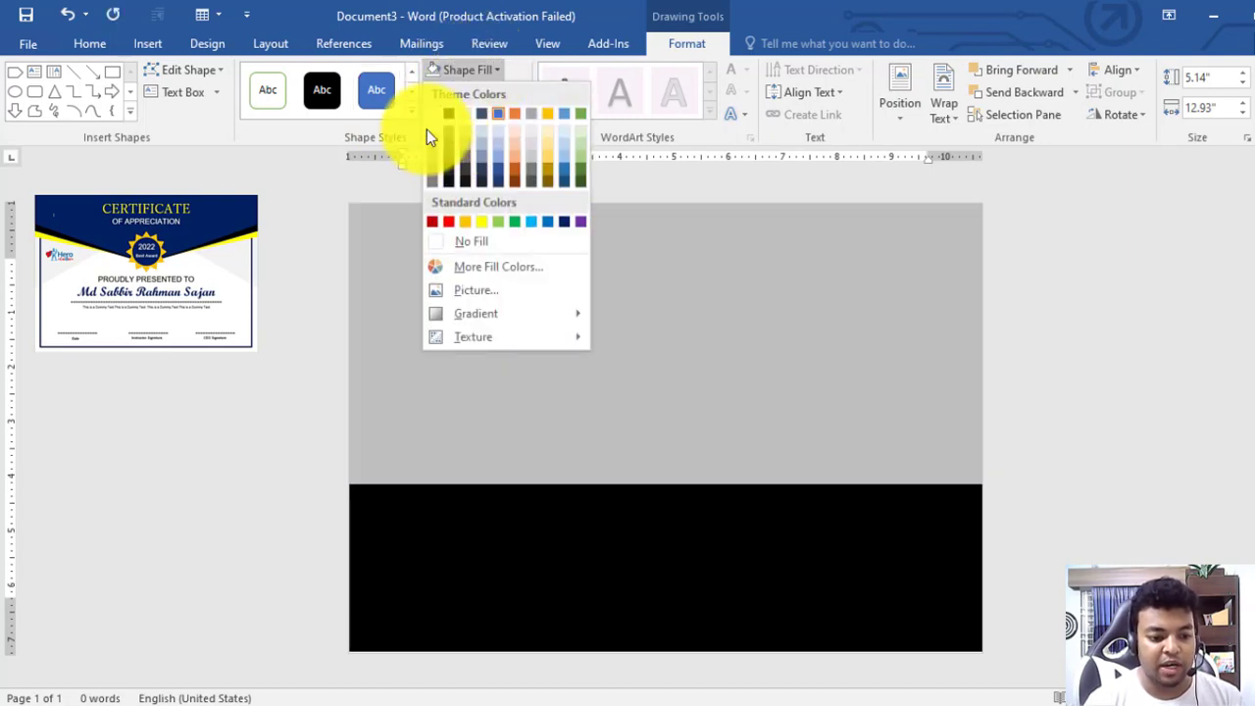
{"action": "left_click", "coordinate": [427, 130]}
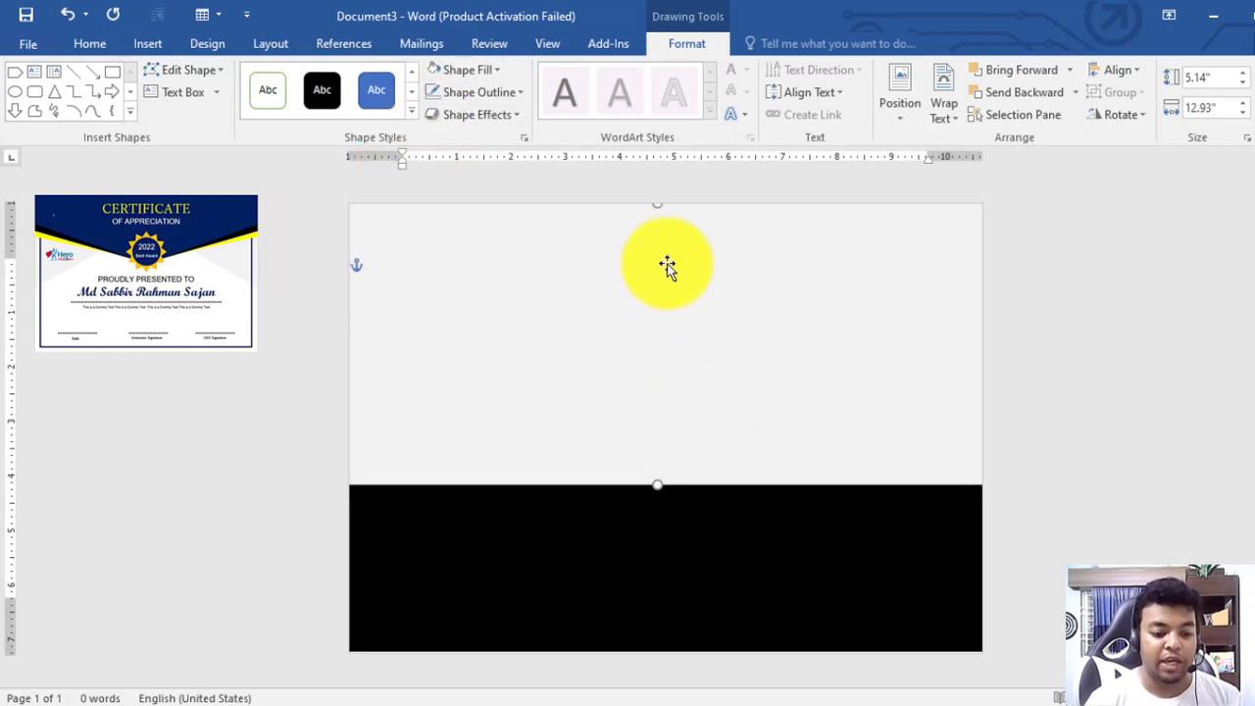
Send the light grey rectangle behind the other shapes
{"action": "right_click", "coordinate": [666, 265]}
{"action": "left_click", "coordinate": [558, 241]}
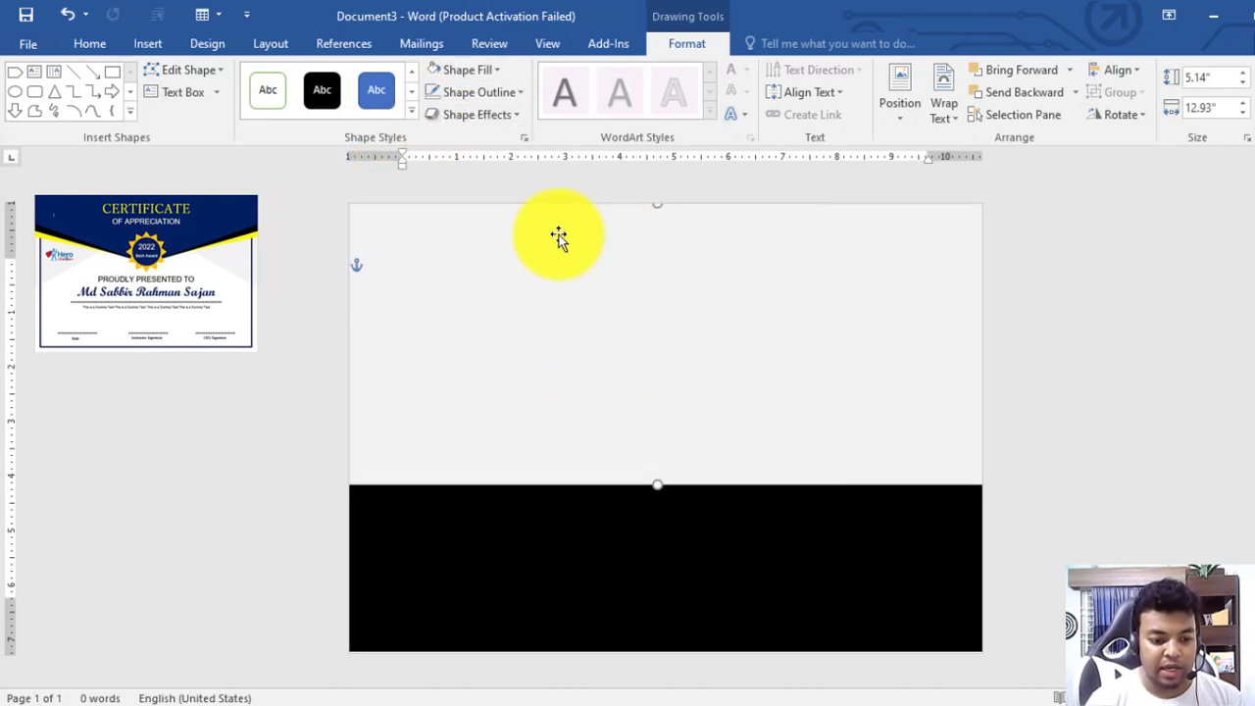
{"action": "right_click", "coordinate": [558, 239]}
{"action": "left_click", "coordinate": [638, 443]}
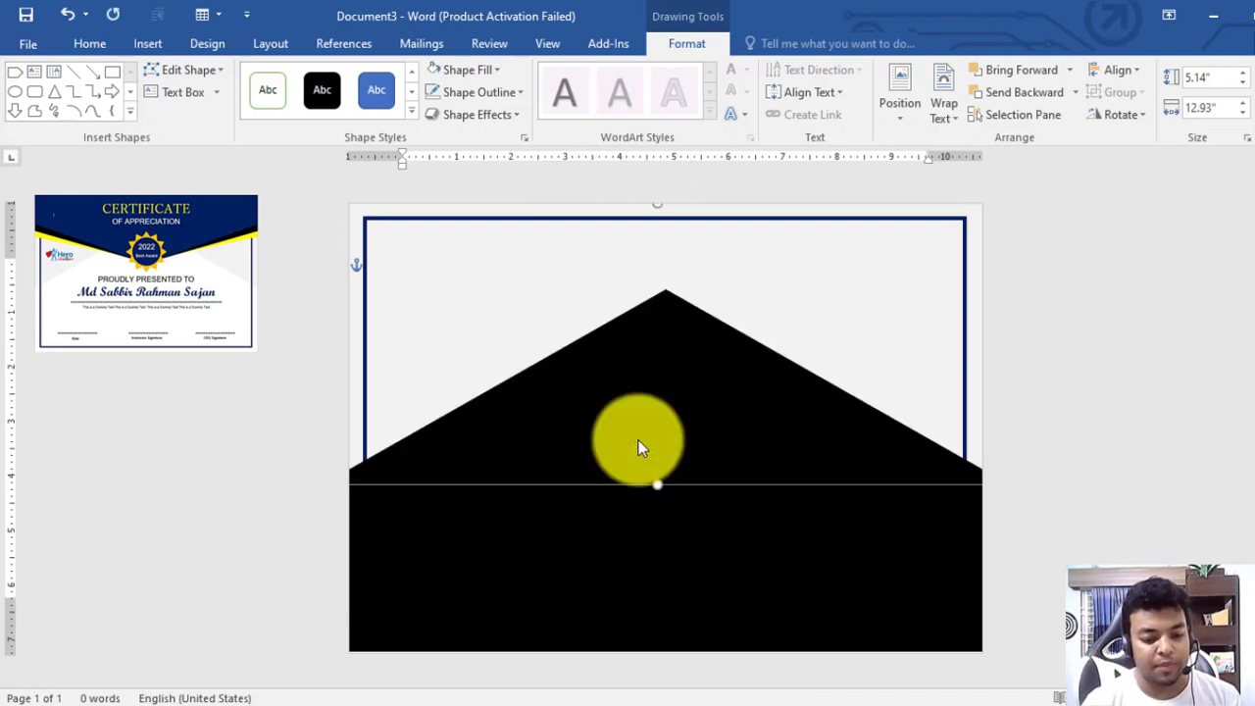
Select the navy-bordered frame to change its layering
{"action": "left_click", "coordinate": [729, 552]}
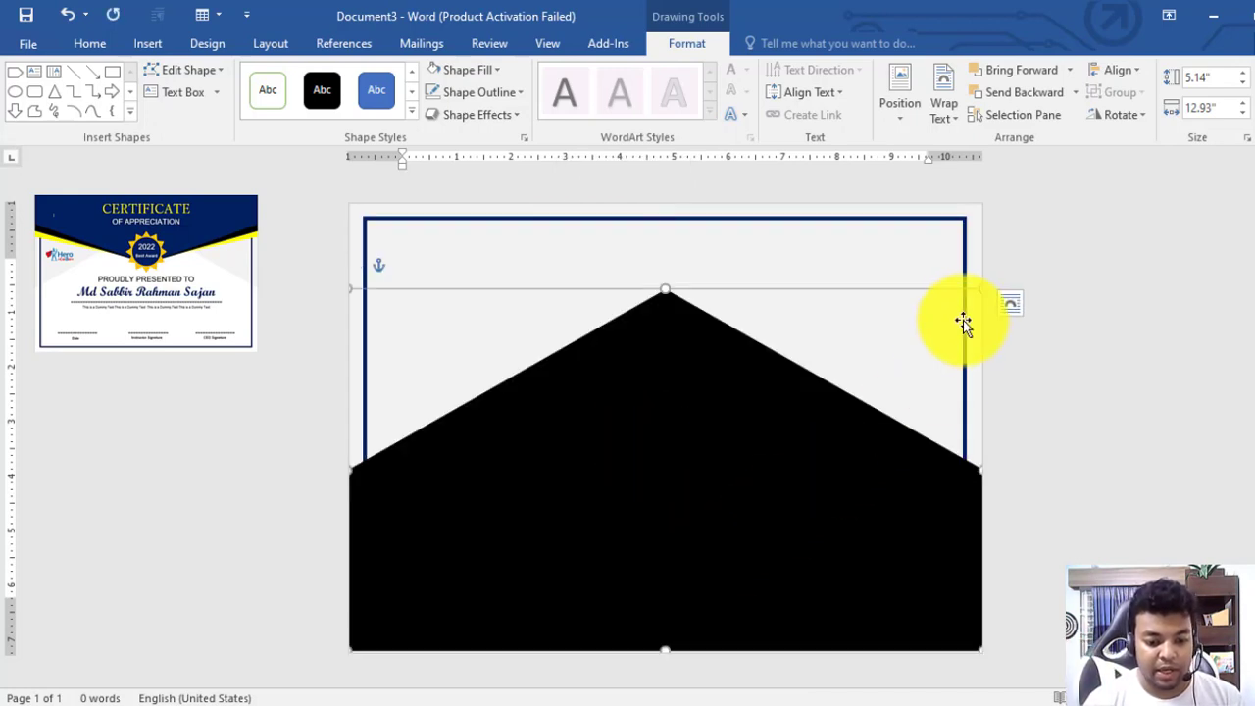
{"action": "left_click", "coordinate": [962, 226]}
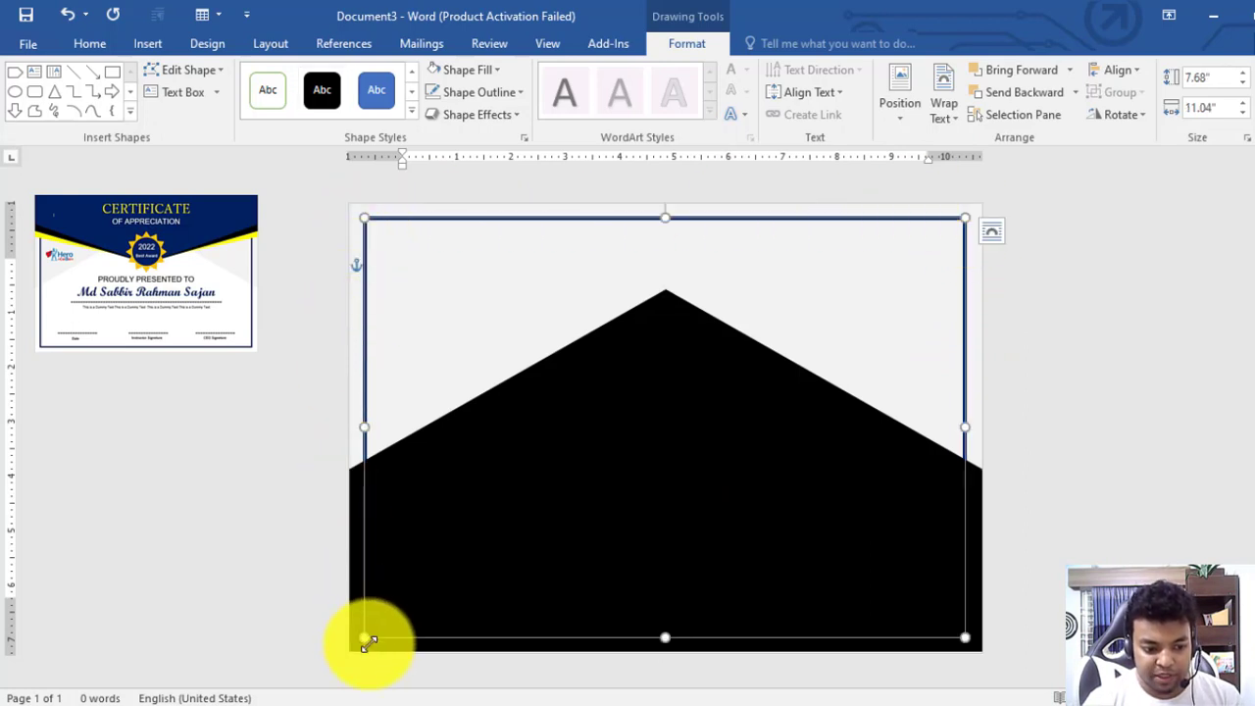
{"action": "right_click", "coordinate": [801, 218]}
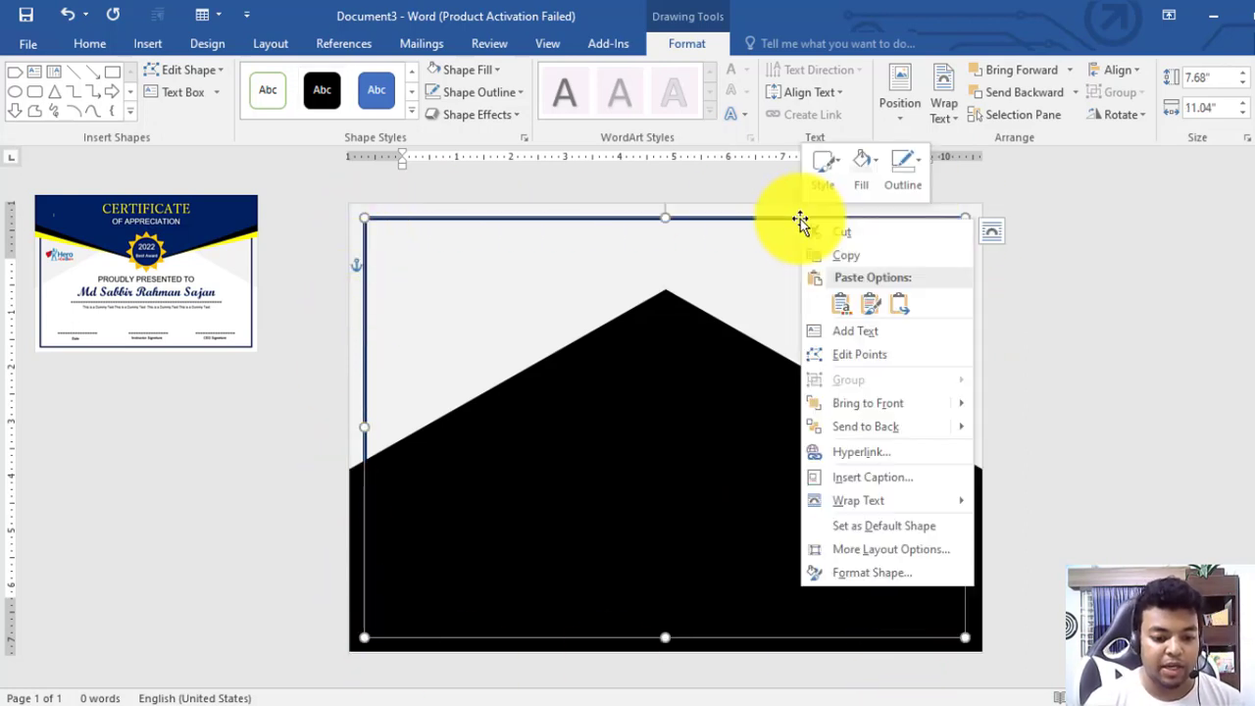
Bring the navy frame to front, then give the pentagon white fill and no outline
{"action": "left_click", "coordinate": [869, 406]}
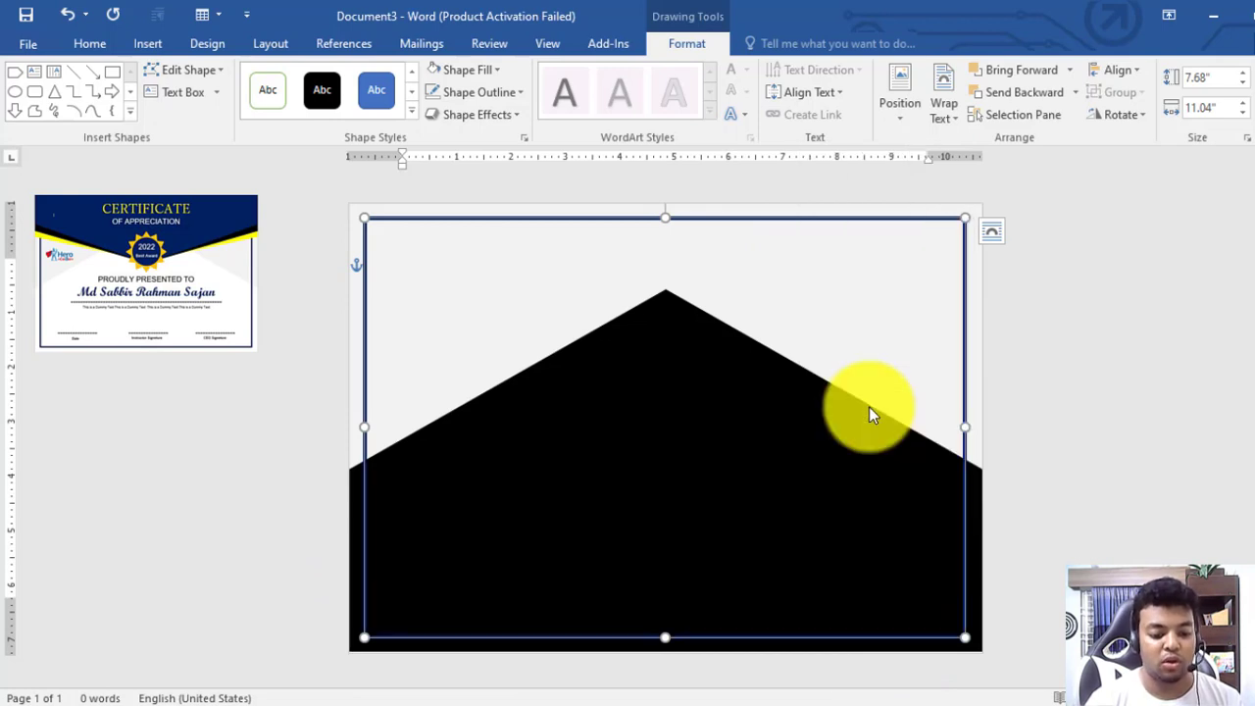
{"action": "left_click", "coordinate": [1092, 408]}
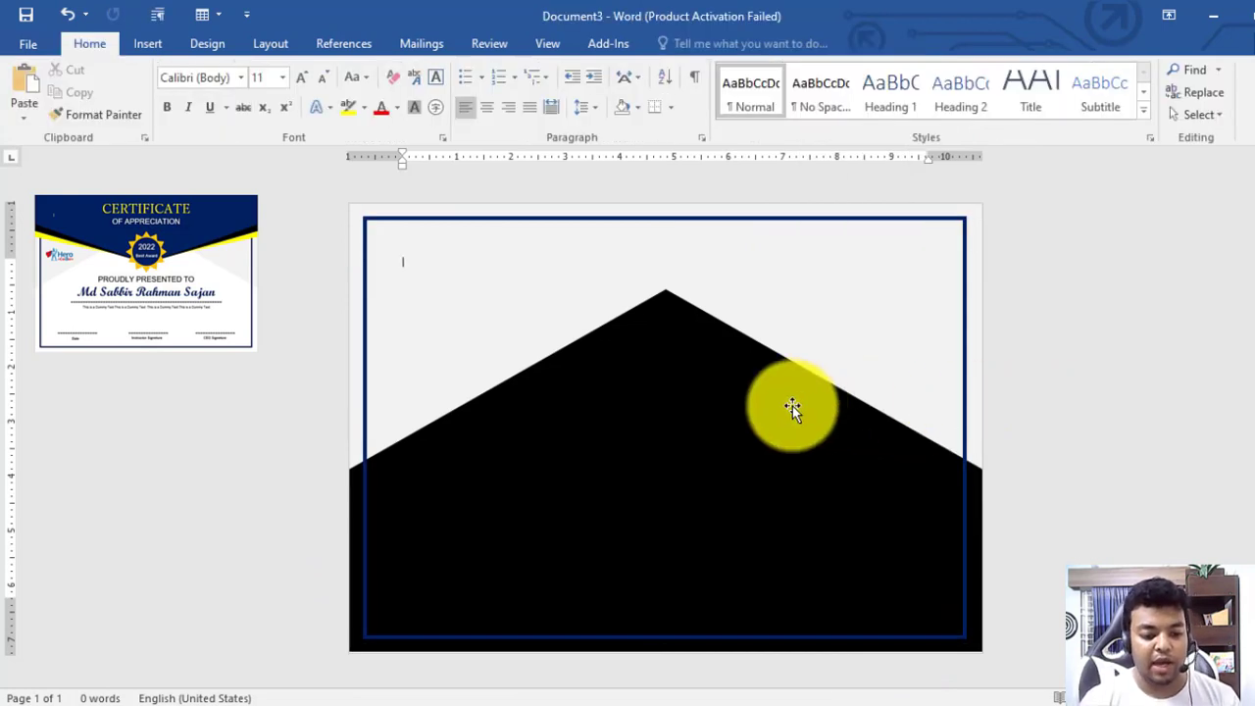
{"action": "left_click", "coordinate": [677, 401]}
{"action": "left_click", "coordinate": [493, 69]}
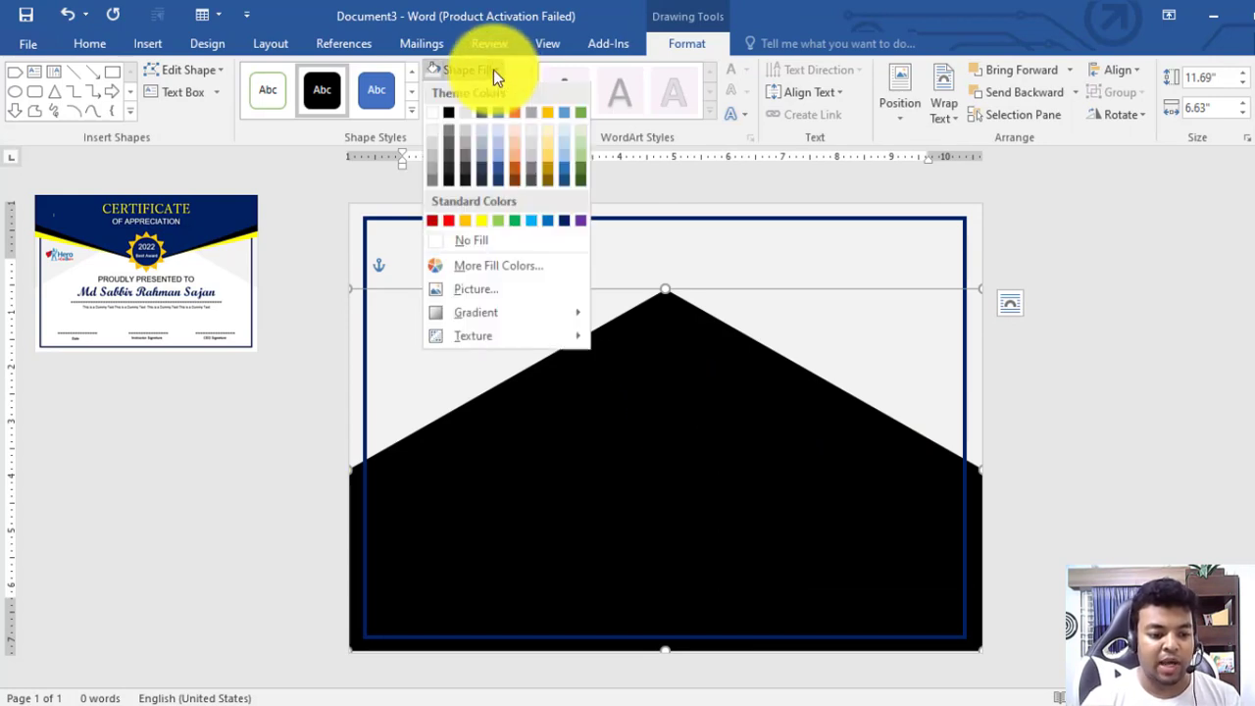
{"action": "left_click", "coordinate": [433, 116]}
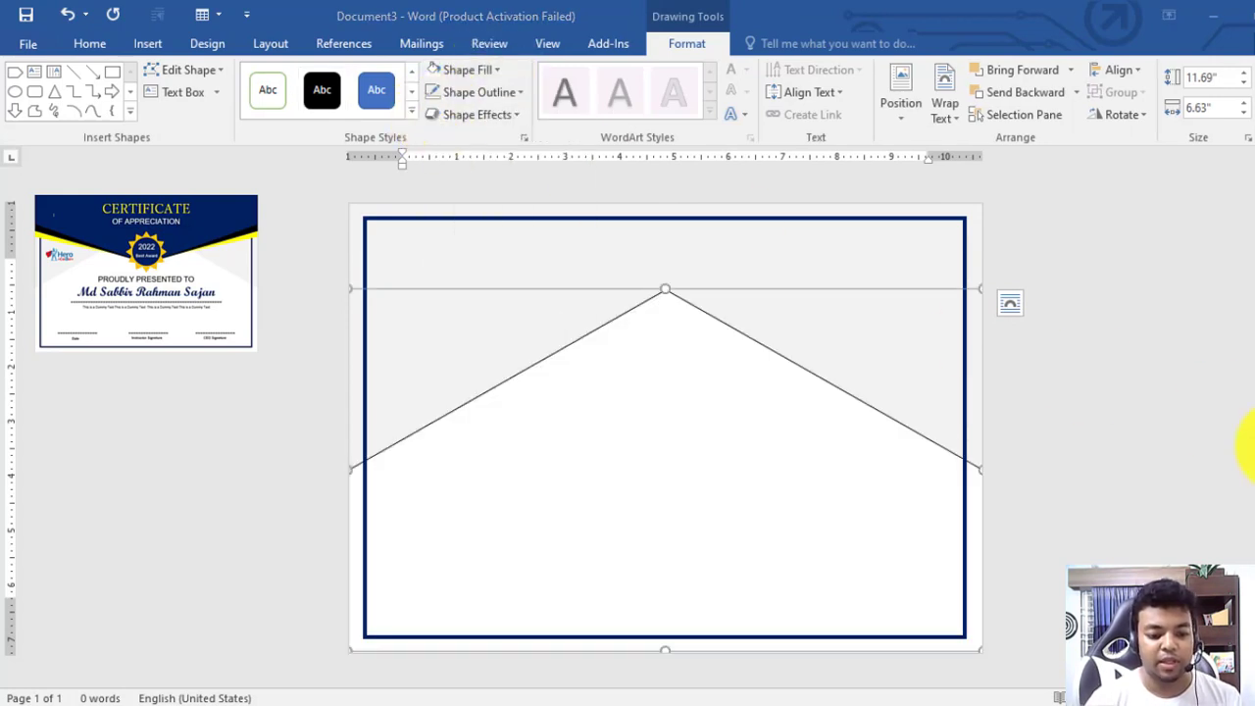
{"action": "left_click", "coordinate": [459, 95]}
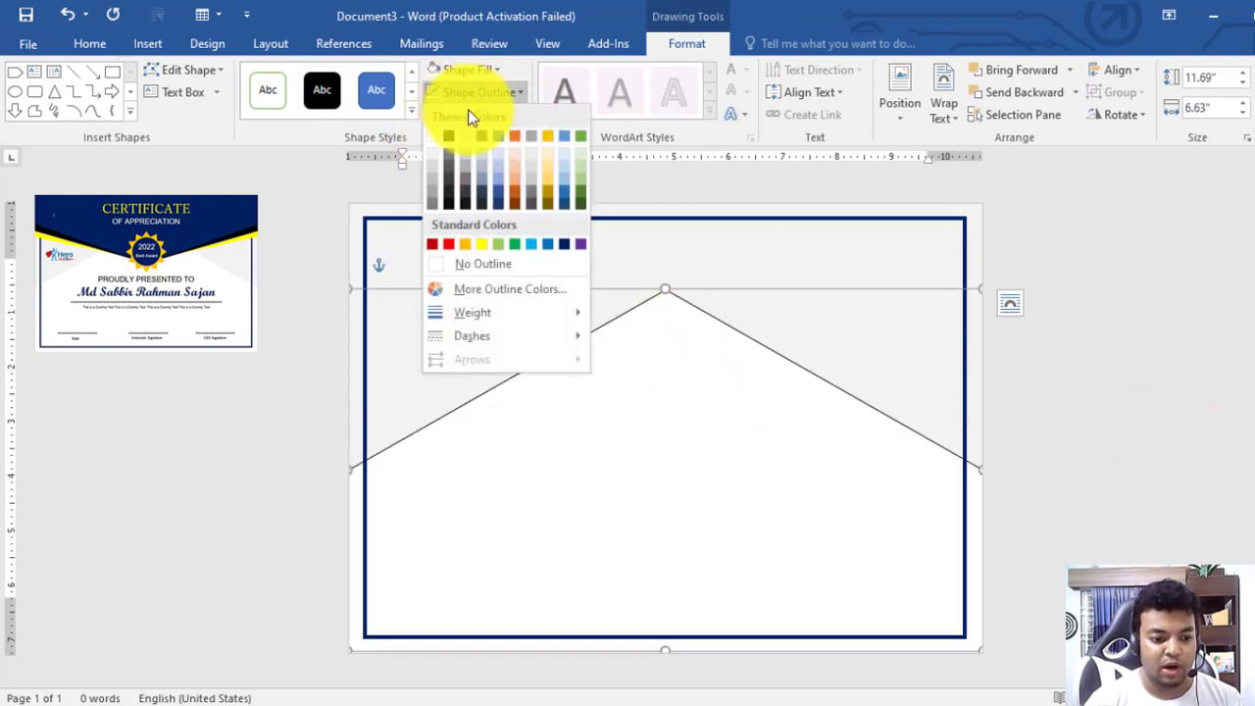
{"action": "left_click", "coordinate": [471, 265]}
{"action": "left_click", "coordinate": [1088, 373]}
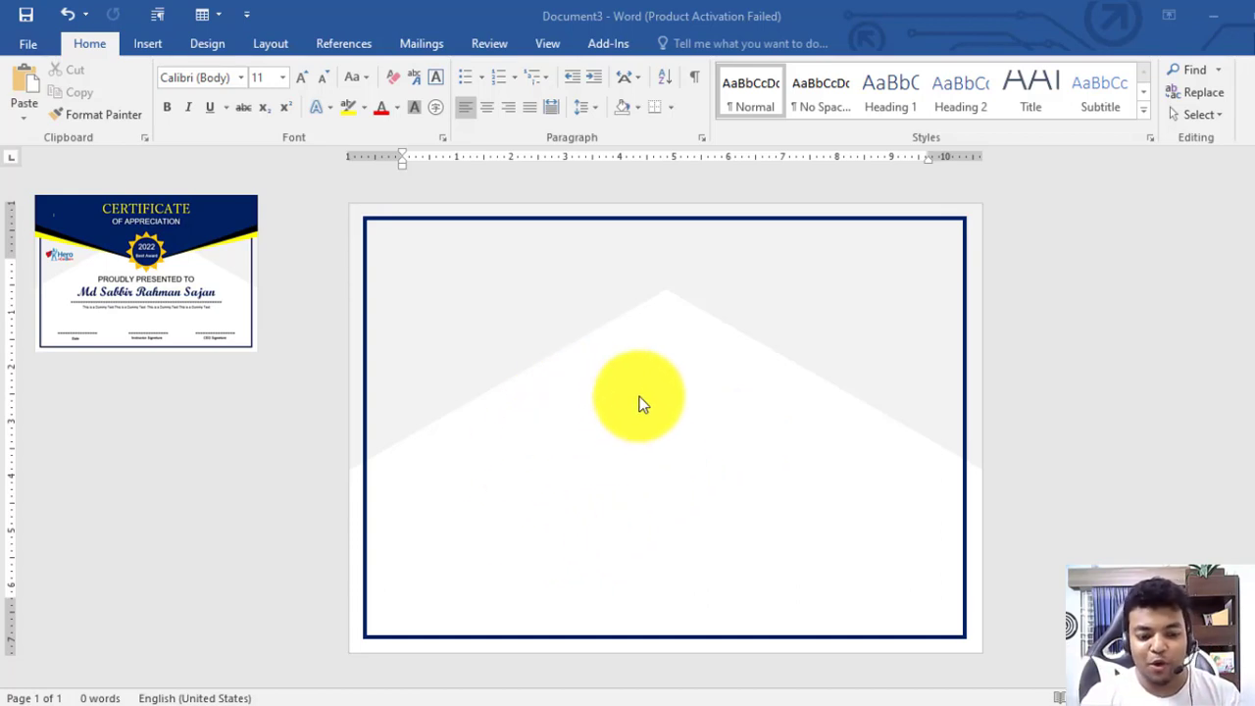
Draw a Pentagon arrow shape on the page and rotate it to point downward
{"action": "left_click", "coordinate": [194, 49]}
{"action": "left_click", "coordinate": [142, 43]}
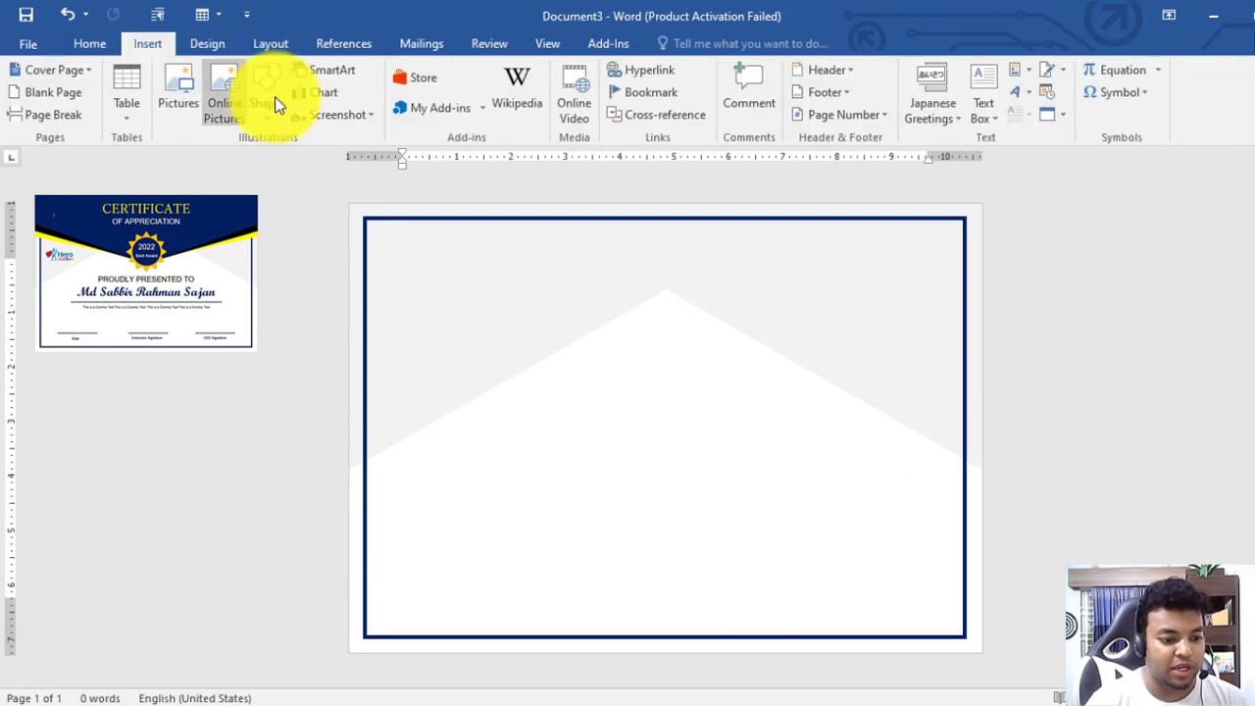
{"action": "left_click", "coordinate": [270, 98]}
{"action": "left_click", "coordinate": [280, 174]}
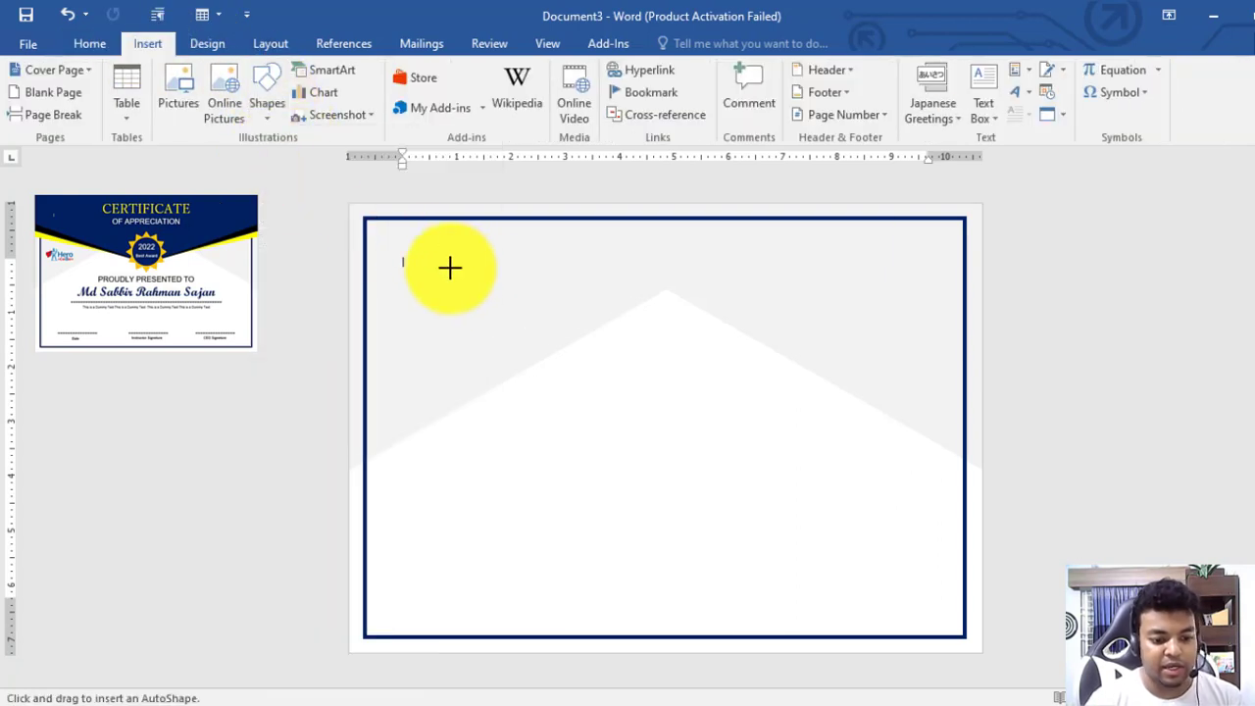
{"action": "mouse_move", "coordinate": [442, 257]}
{"action": "left_mouse_down"}
{"action": "mouse_move", "coordinate": [656, 395]}
{"action": "mouse_move", "coordinate": [824, 530]}
{"action": "left_mouse_up"}
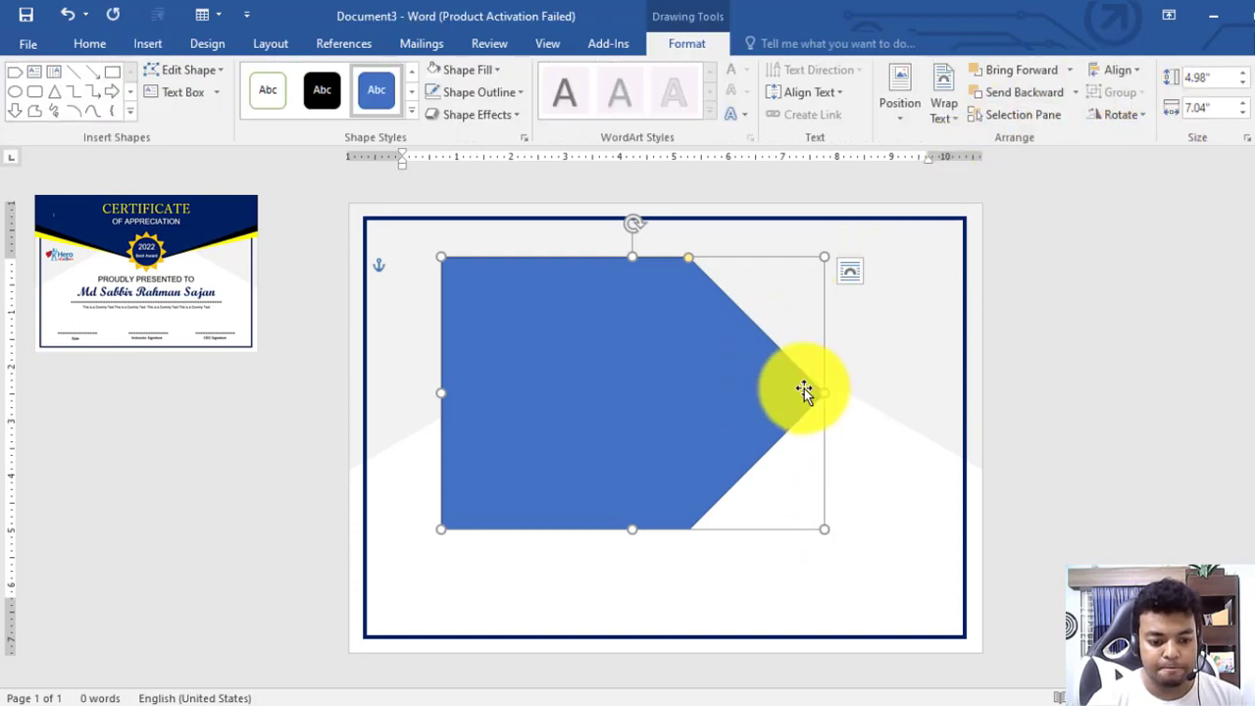
{"action": "left_click", "coordinate": [1121, 115]}
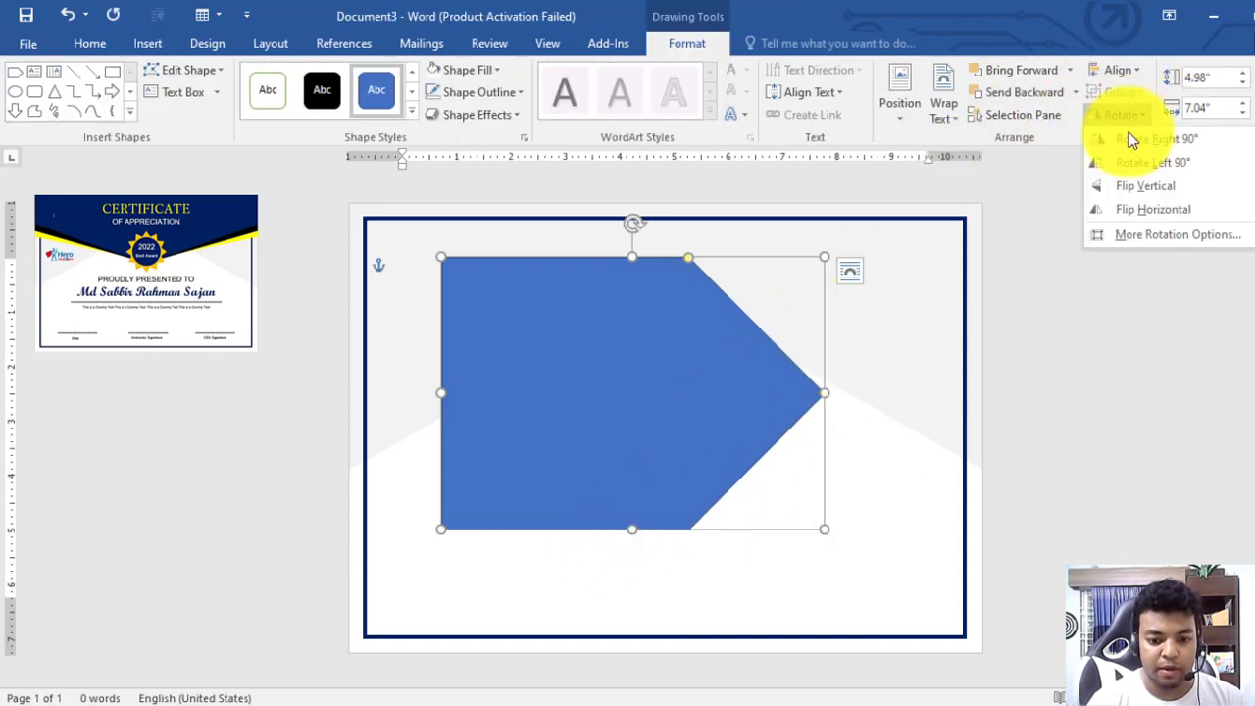
{"action": "left_click", "coordinate": [1144, 160]}
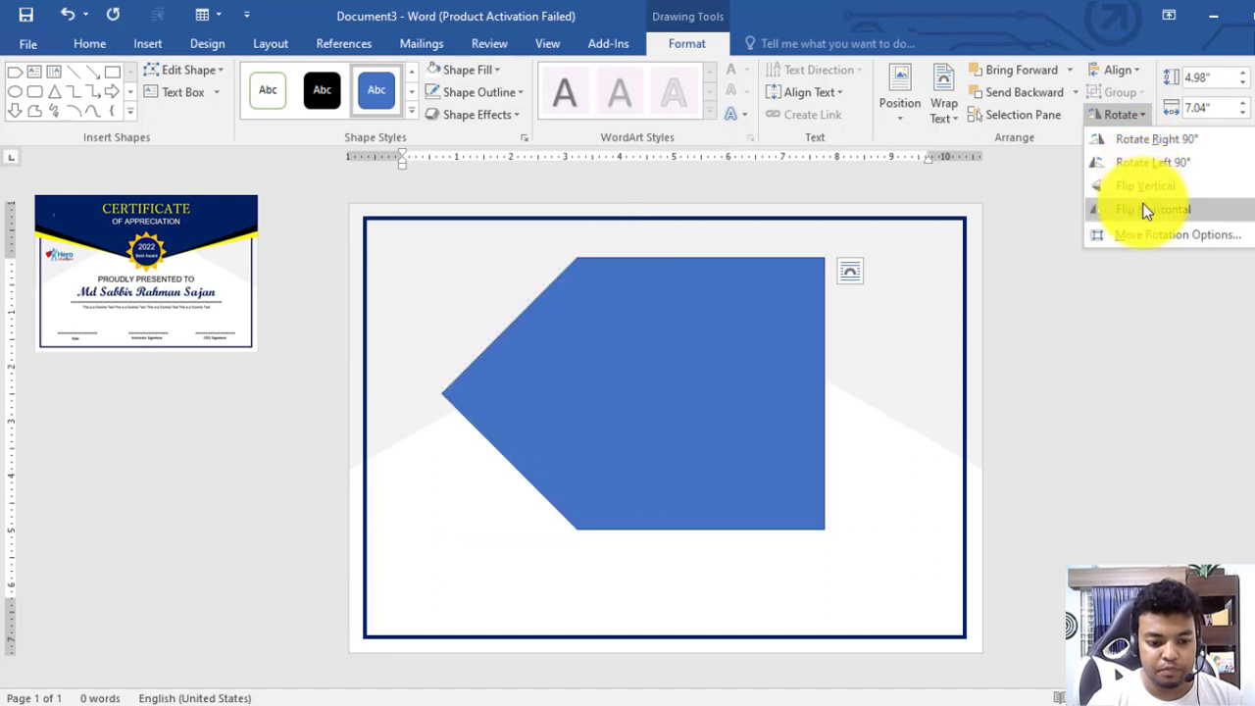
{"action": "left_click", "coordinate": [1152, 141]}
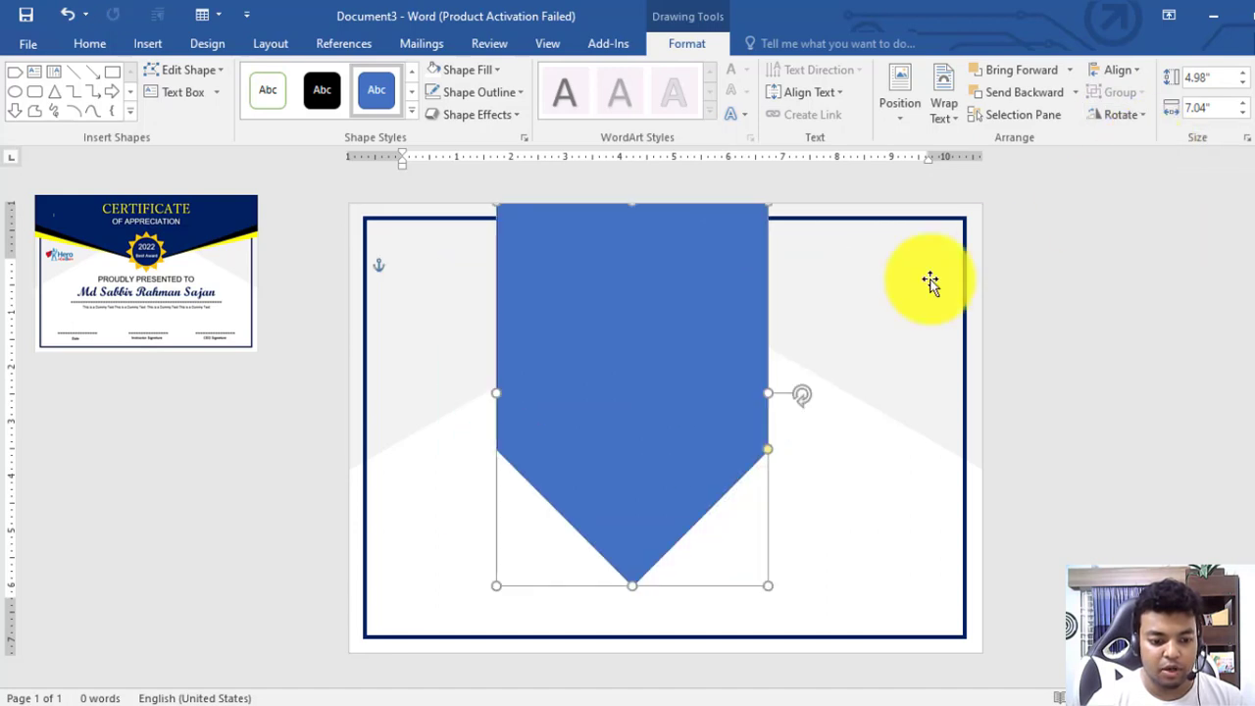
Stretch the arrow across the full page width and reshape its point into a shallow V
{"action": "left_click_drag", "start_coordinate": [676, 355], "coordinate": [527, 334]}
{"action": "left_click_drag", "start_coordinate": [621, 375], "coordinate": [1006, 321]}
{"action": "left_click_drag", "start_coordinate": [981, 380], "coordinate": [981, 452]}
{"action": "left_click_drag", "start_coordinate": [658, 574], "coordinate": [658, 391]}
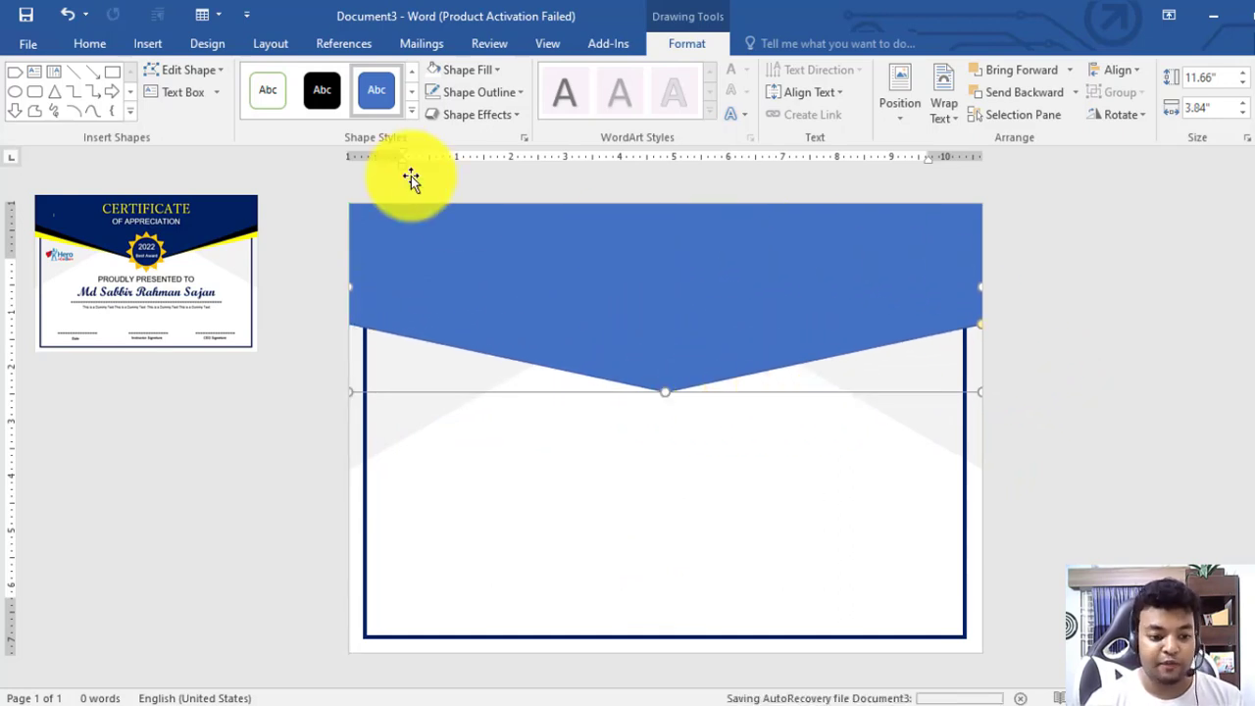
Make the banner yellow with no outline
{"action": "left_click", "coordinate": [487, 74]}
{"action": "left_click", "coordinate": [480, 221]}
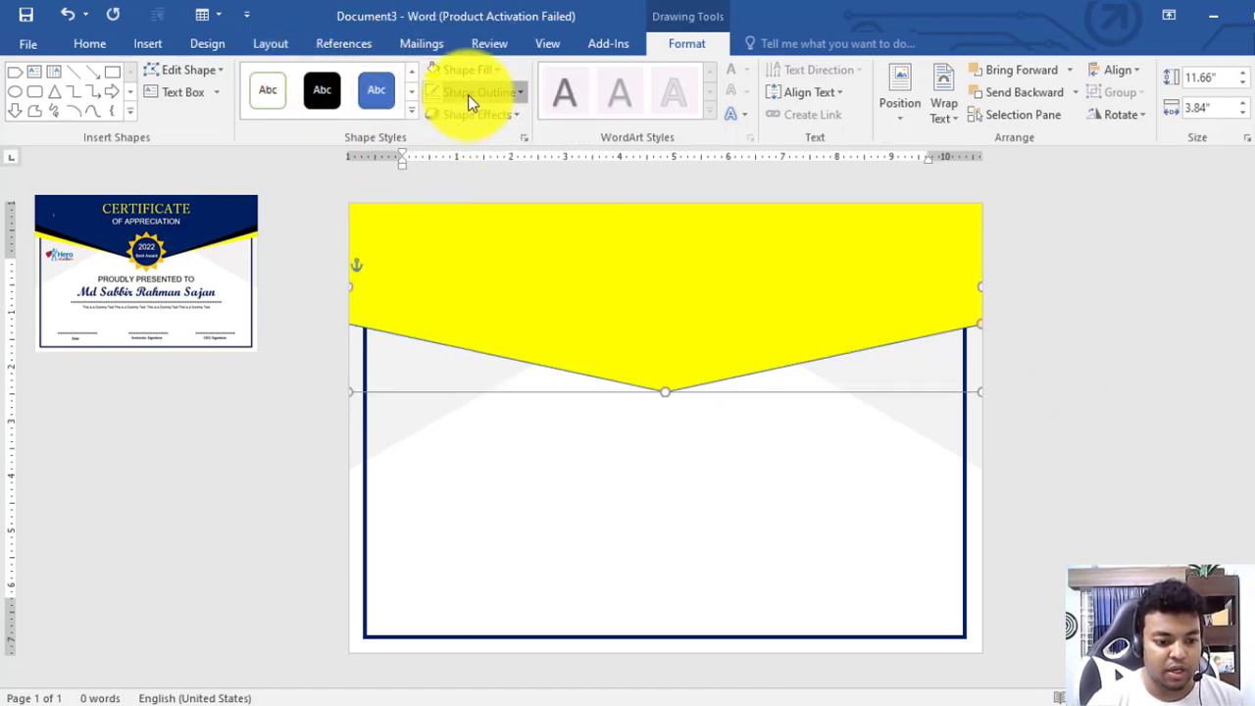
{"action": "left_click", "coordinate": [474, 92]}
{"action": "left_click", "coordinate": [487, 267]}
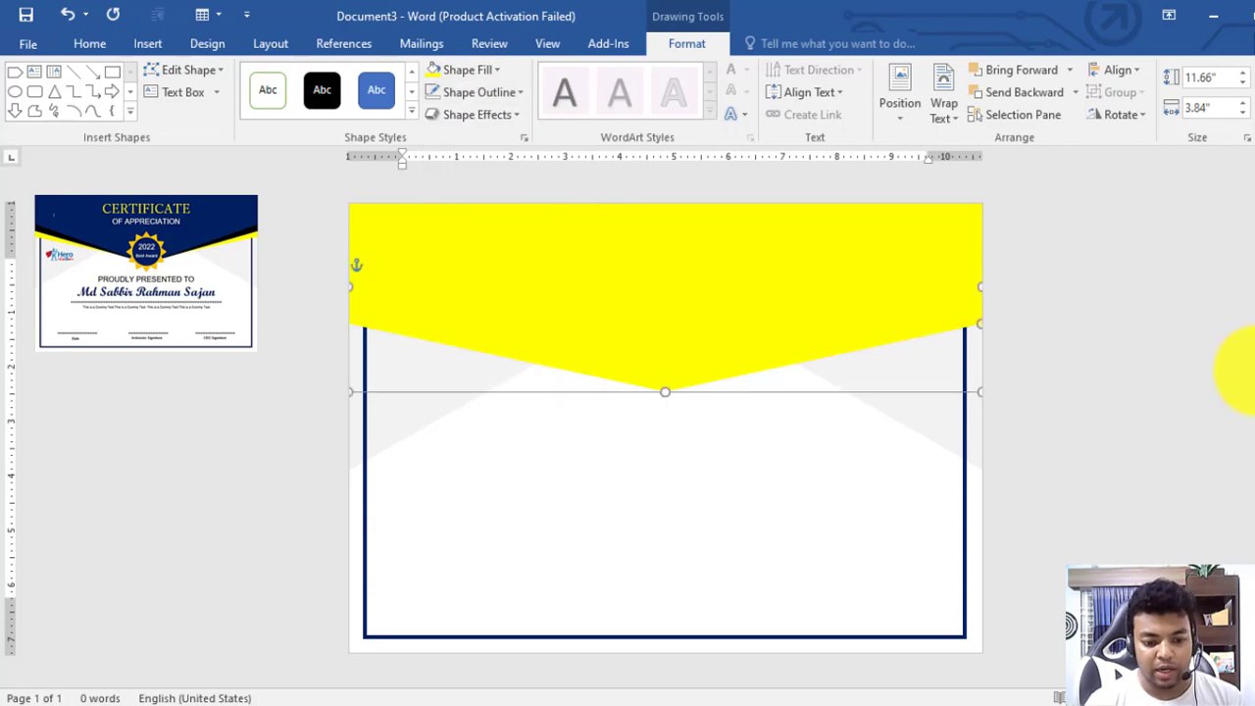
{"action": "left_click", "coordinate": [1240, 373]}
Duplicate the banner, fill the copy black, and shift it up over the yellow one
{"action": "left_click", "coordinate": [733, 330]}
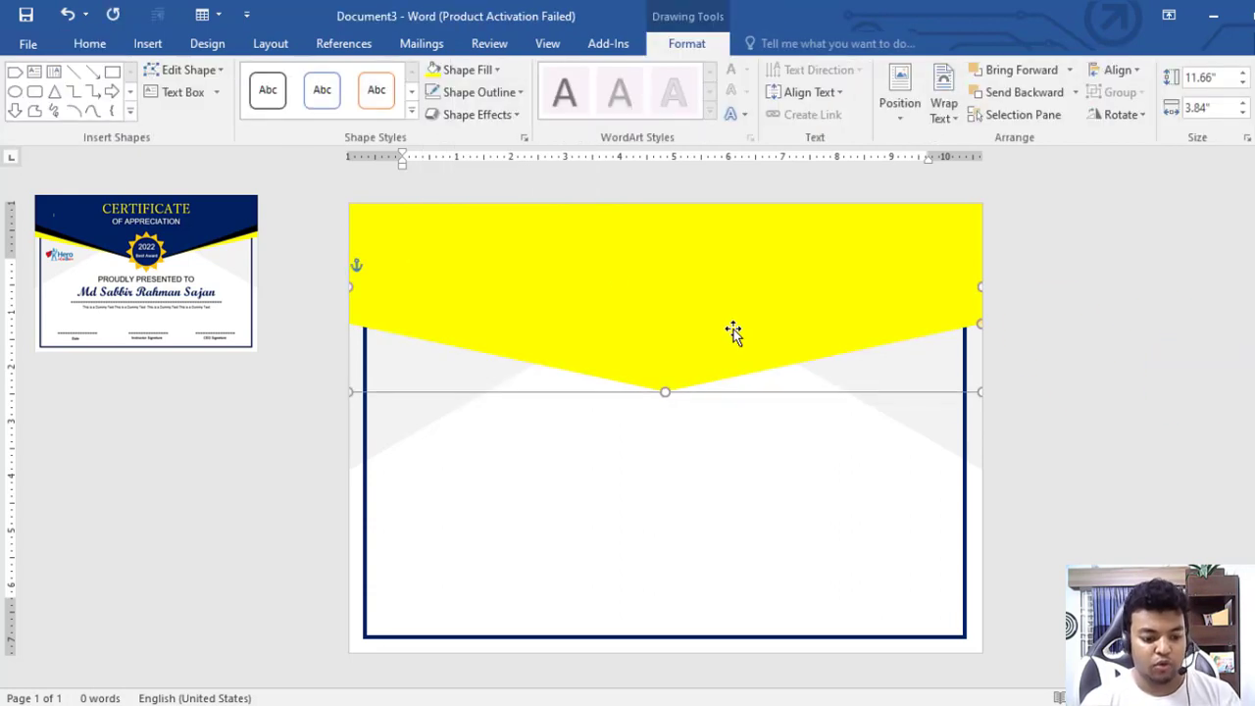
{"action": "left_click_drag", "start_coordinate": [734, 331], "coordinate": [739, 339], "text": "ctrl"}
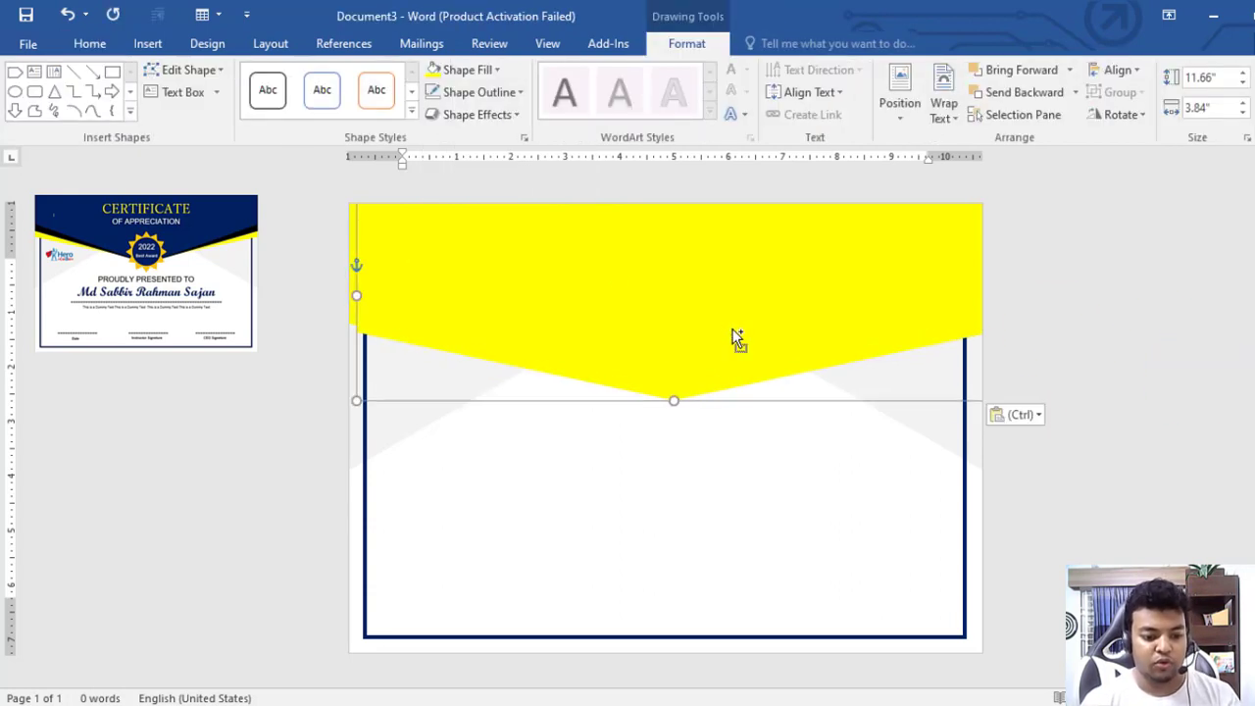
{"action": "left_click", "coordinate": [488, 70]}
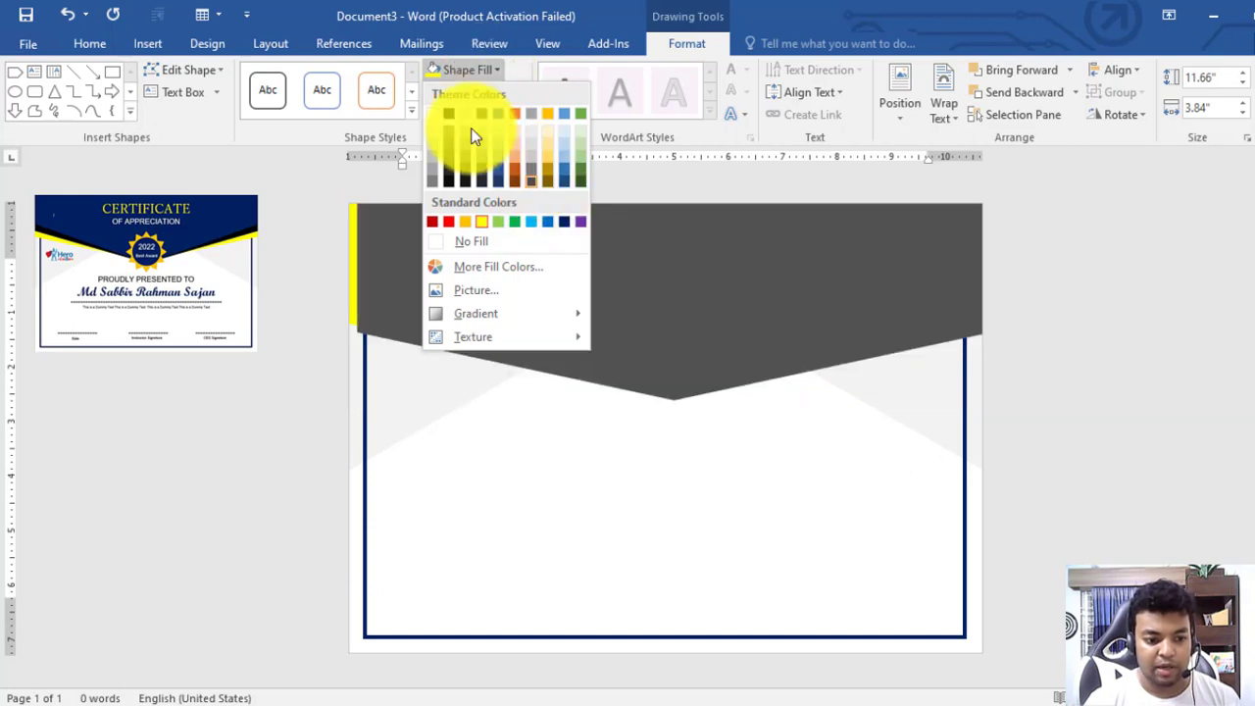
{"action": "left_click", "coordinate": [448, 114]}
{"action": "left_click_drag", "start_coordinate": [721, 338], "coordinate": [707, 338]}
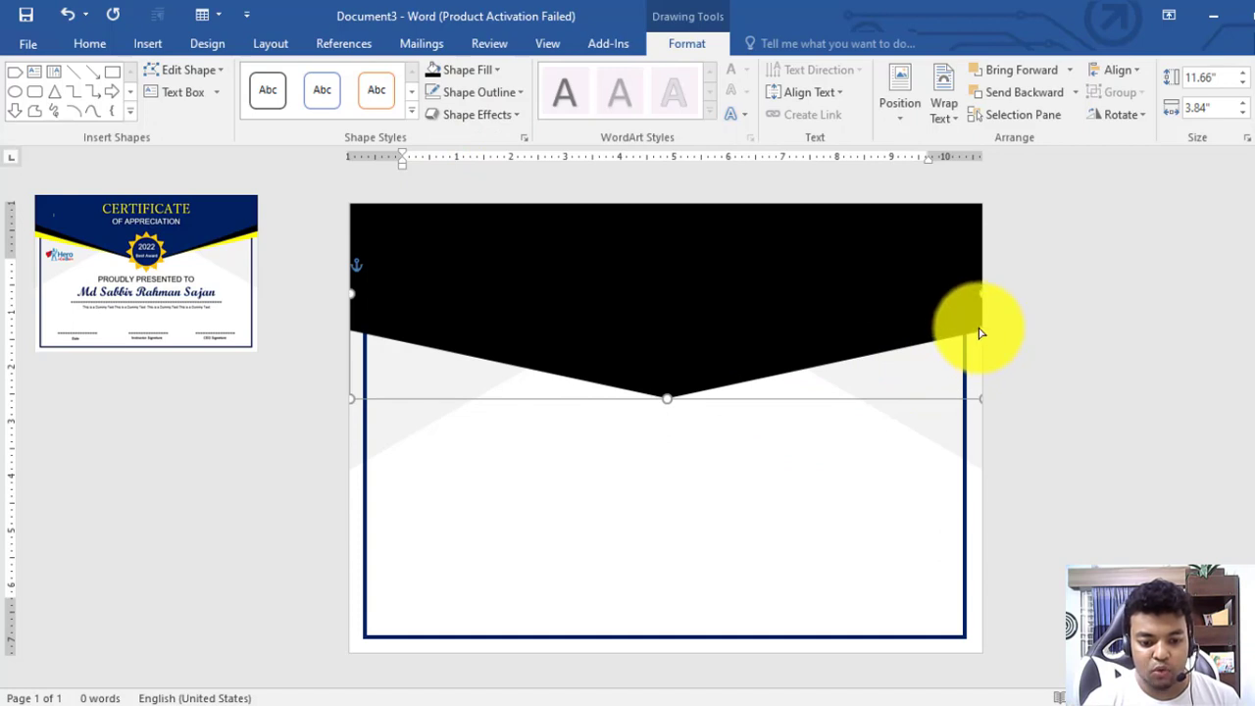
{"action": "left_click_drag", "start_coordinate": [982, 335], "coordinate": [975, 311]}
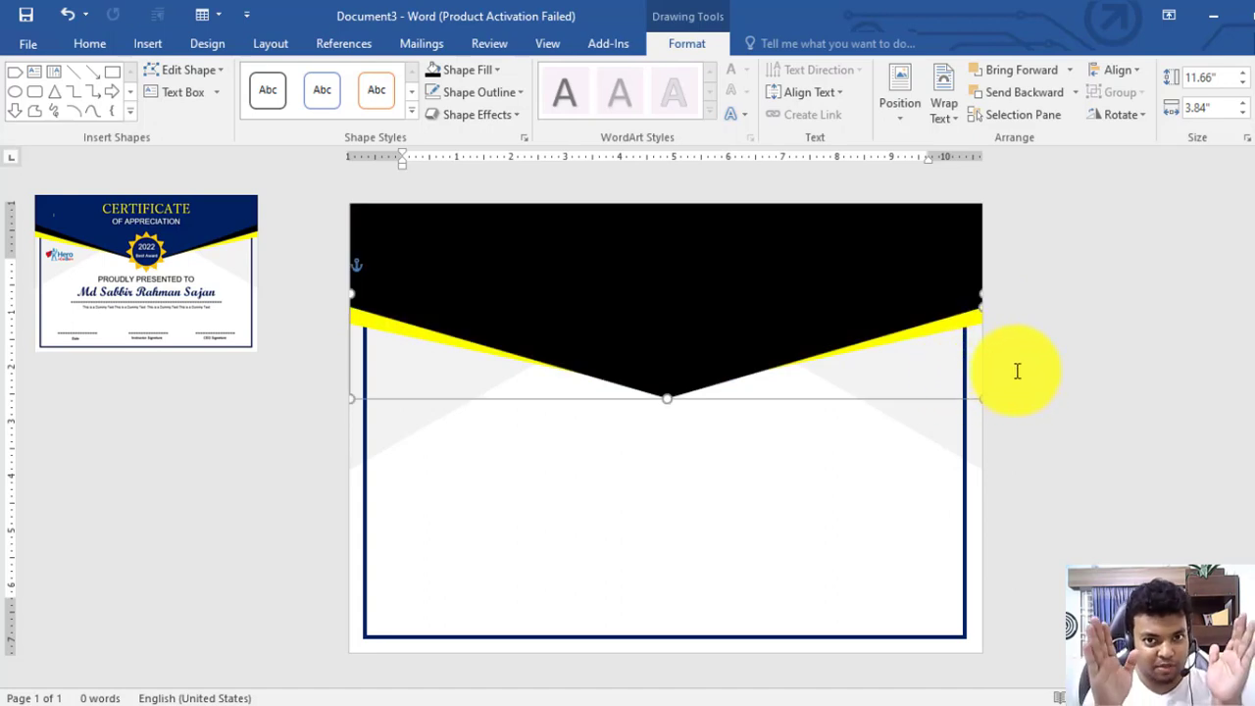
{"action": "left_click", "coordinate": [1091, 357]}
{"action": "left_click", "coordinate": [681, 300]}
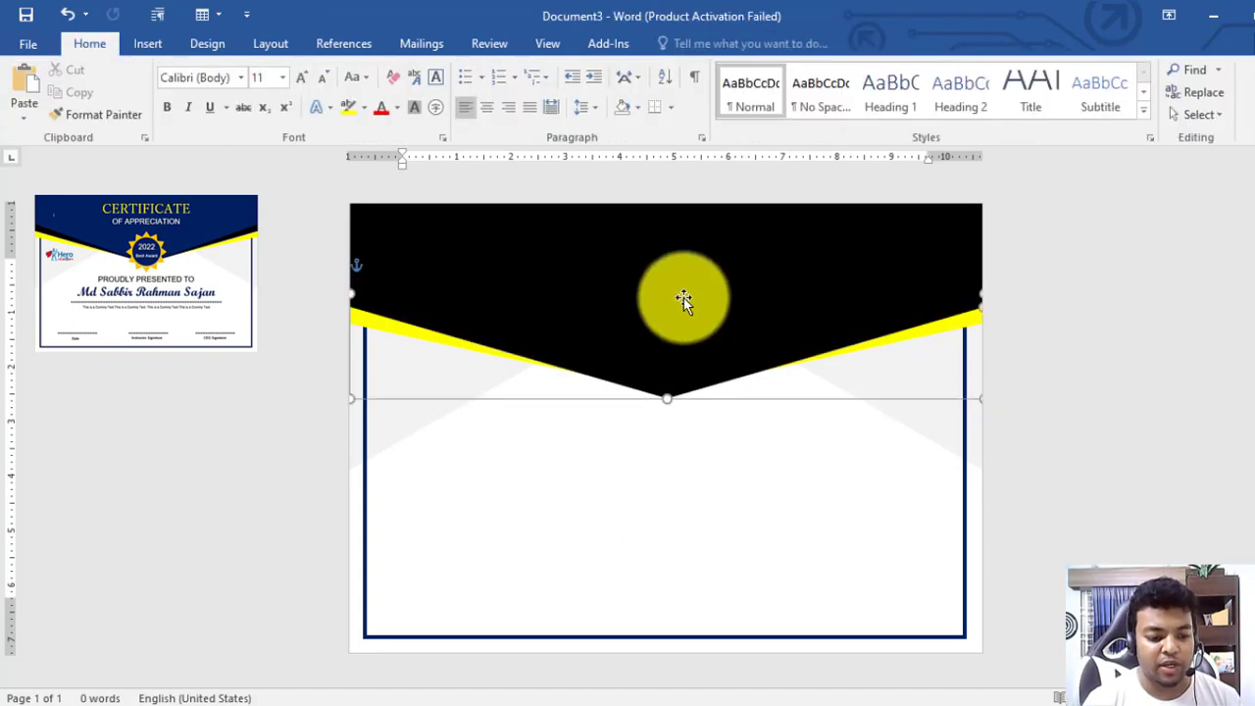
{"action": "key", "text": "ctrl+v"}
{"action": "left_click_drag", "start_coordinate": [672, 296], "coordinate": [664, 390]}
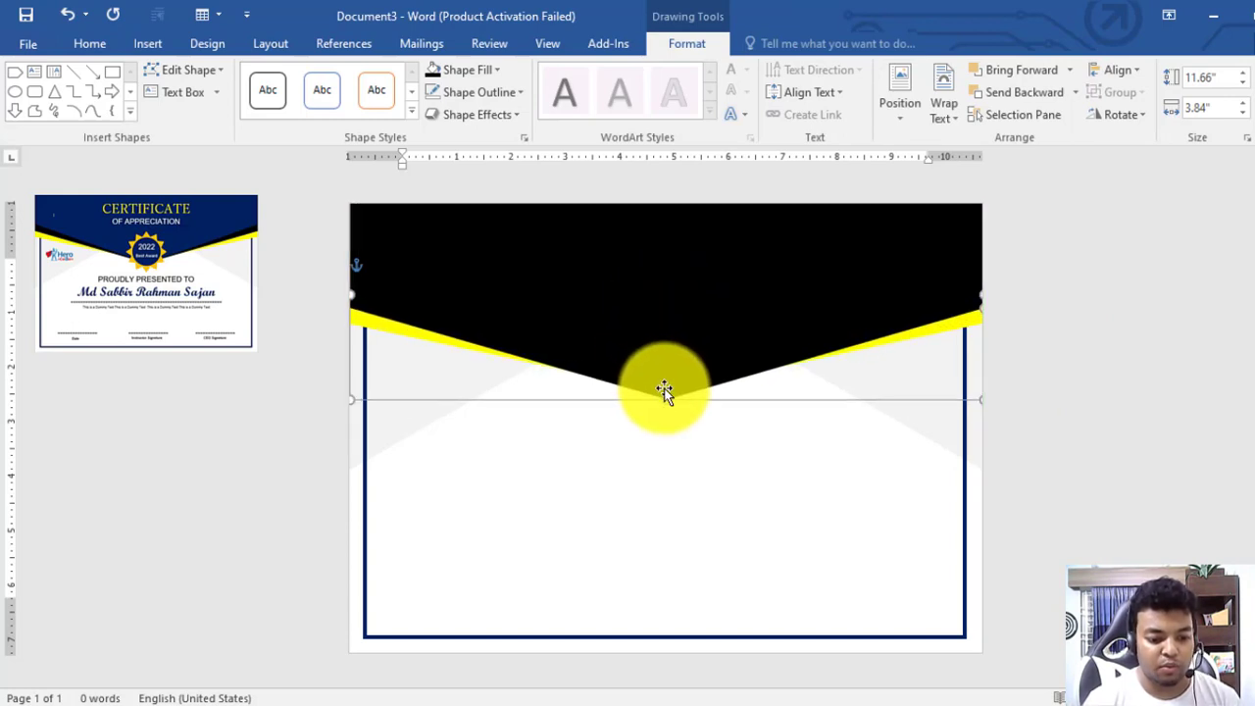
{"action": "left_click", "coordinate": [475, 72]}
{"action": "left_click", "coordinate": [564, 223]}
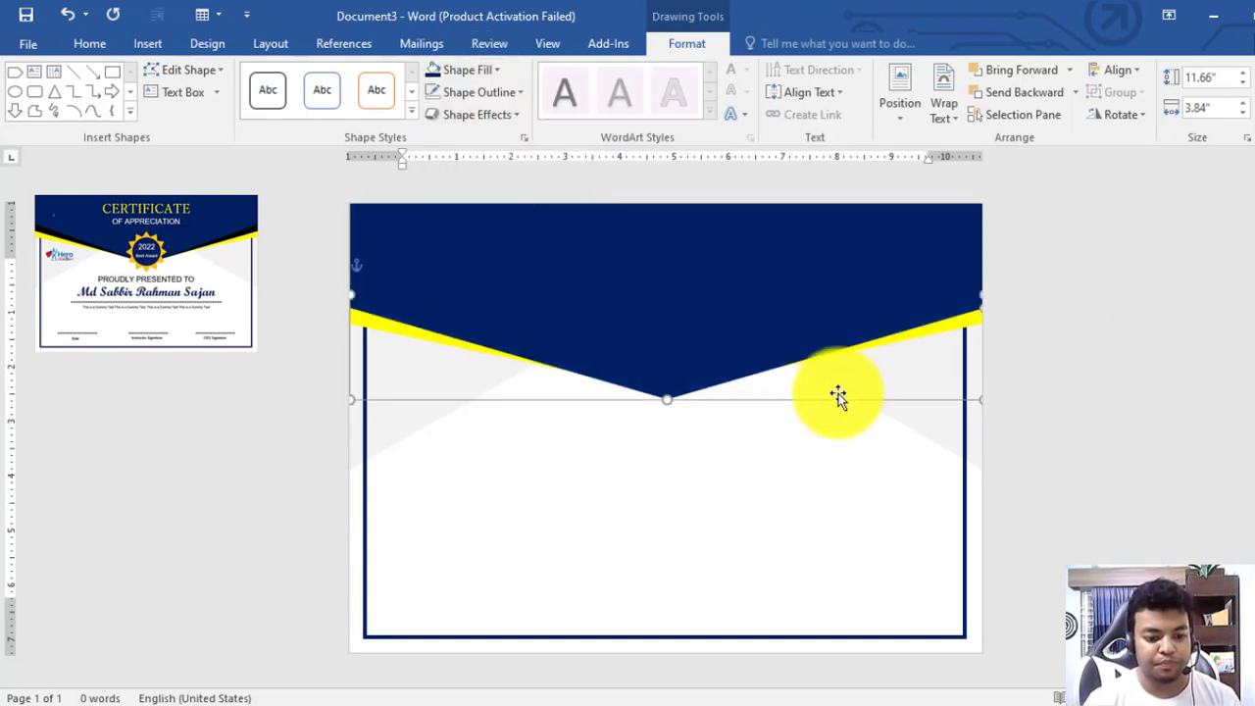
{"action": "mouse_move", "coordinate": [983, 309]}
{"action": "left_mouse_down"}
{"action": "mouse_move", "coordinate": [983, 296]}
{"action": "mouse_move", "coordinate": [967, 314]}
{"action": "left_mouse_up"}
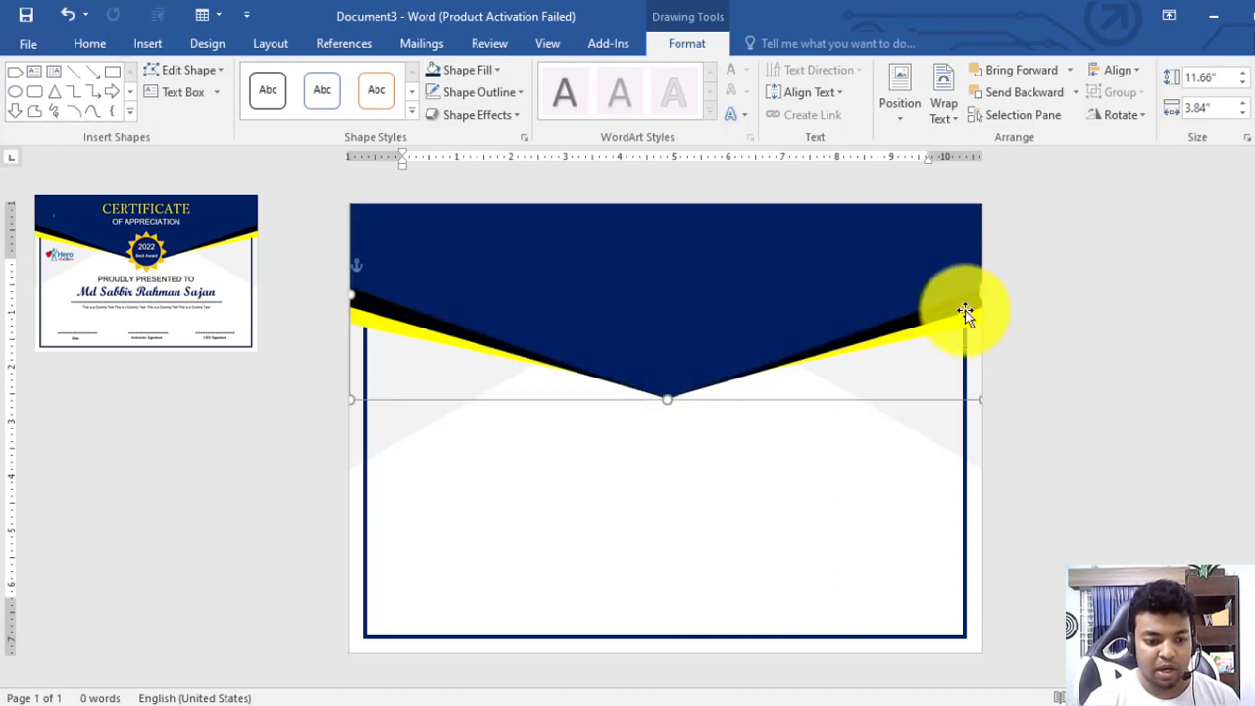
{"action": "left_click", "coordinate": [1077, 369]}
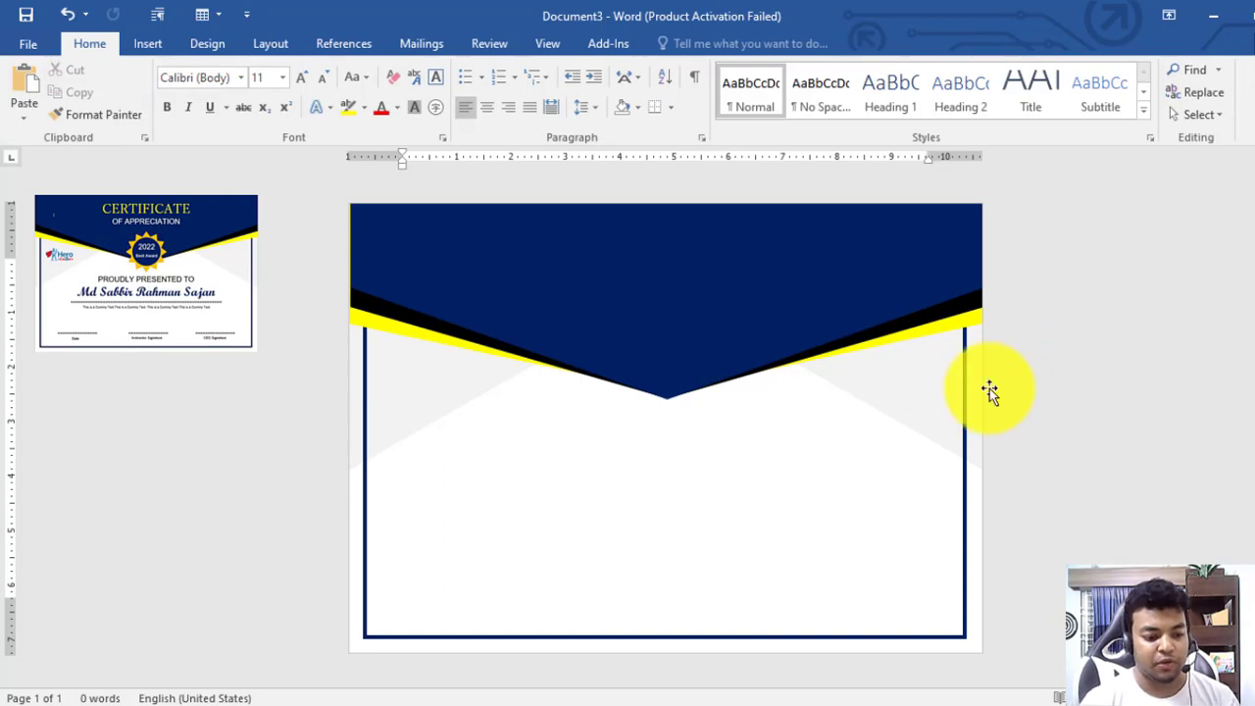
{"action": "left_click", "coordinate": [390, 308]}
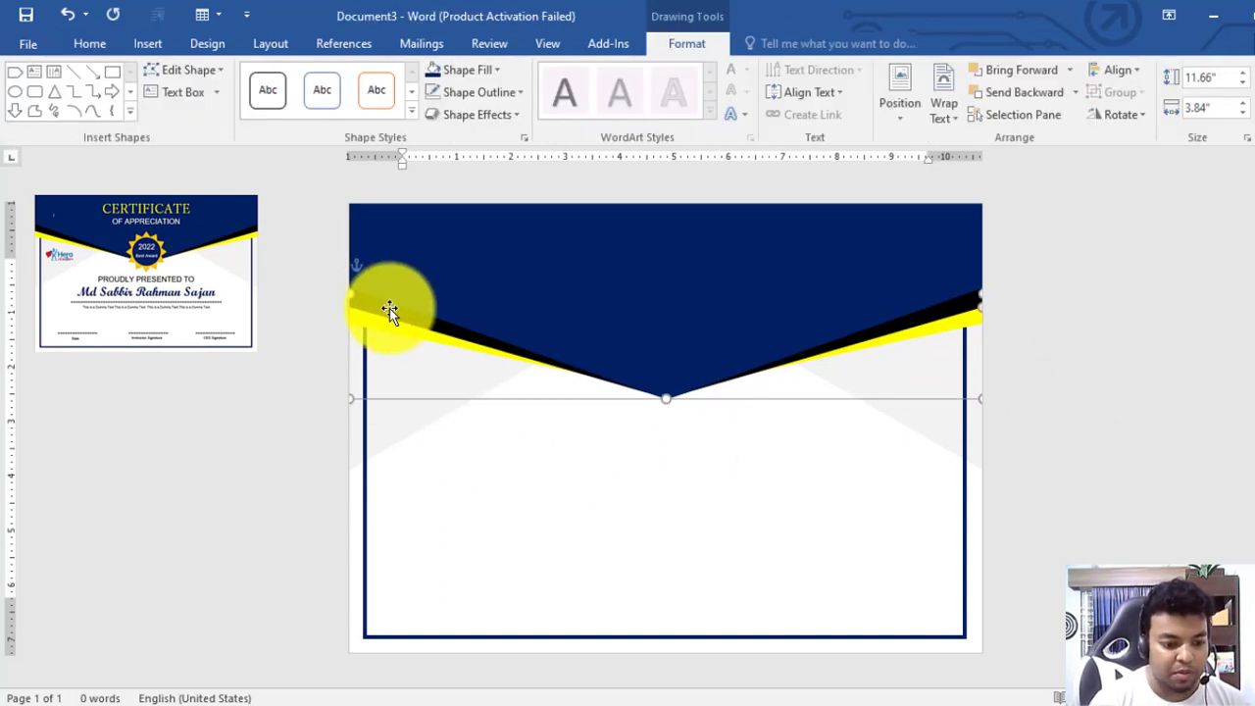
{"action": "left_click", "coordinate": [1033, 359]}
{"action": "left_click", "coordinate": [859, 272]}
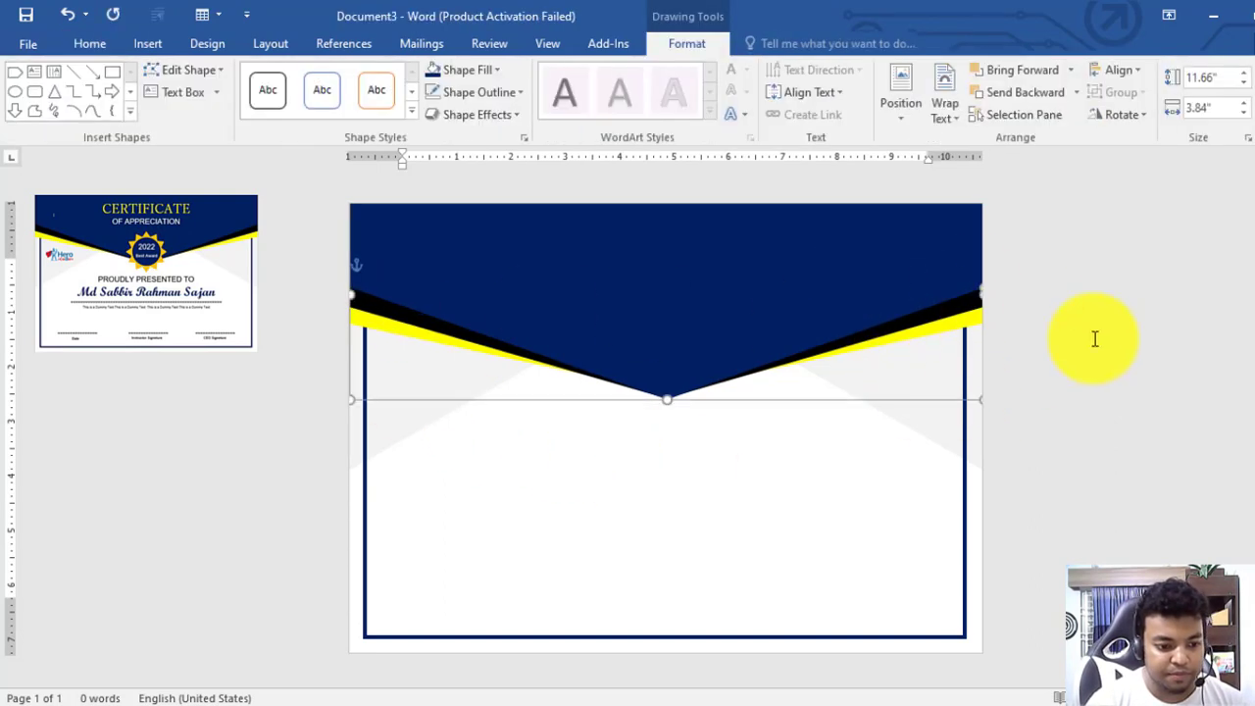
{"action": "left_click", "coordinate": [1154, 356]}
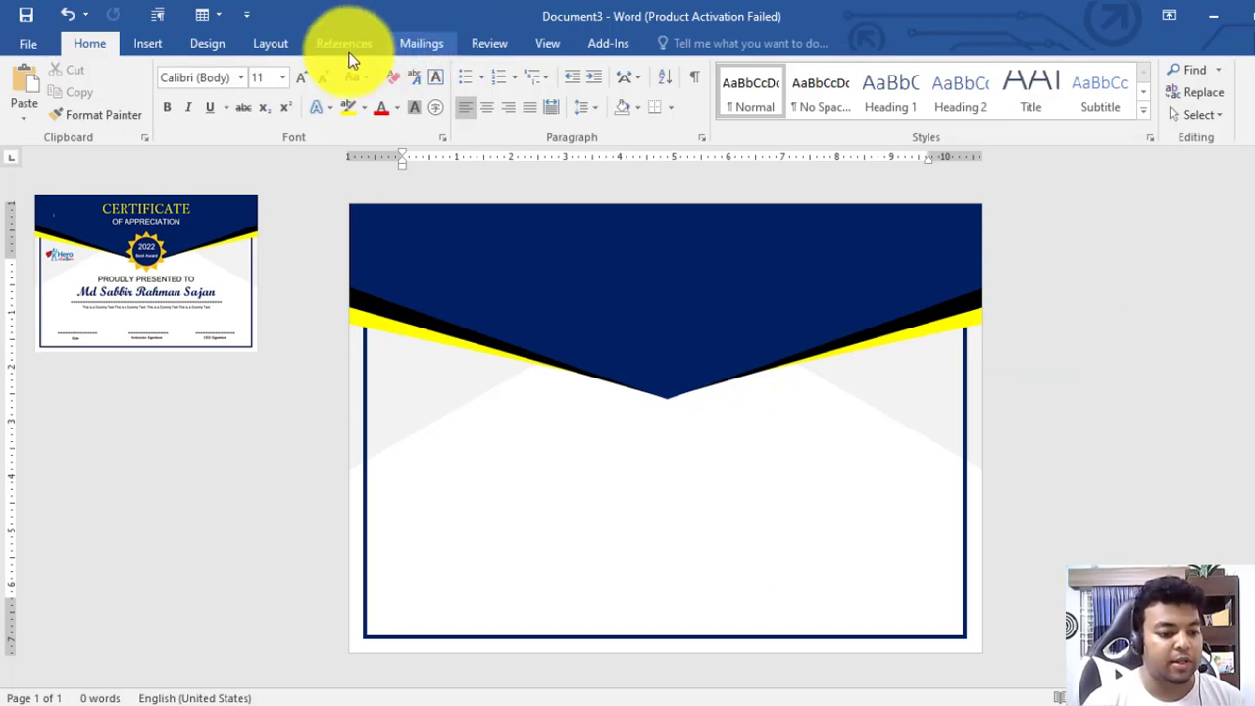
Draw a 12-point star, resize it to 2.14 inches, and centre it on the banner's point
{"action": "left_click", "coordinate": [188, 43]}
{"action": "left_click", "coordinate": [154, 46]}
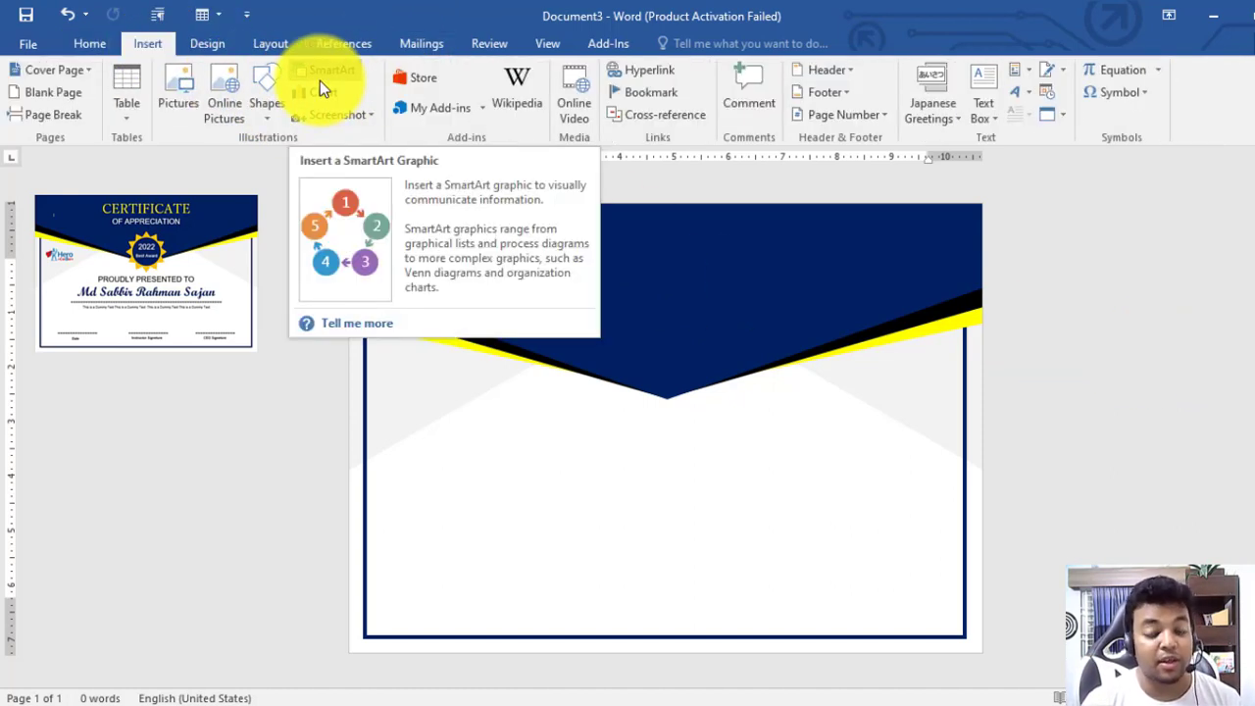
{"action": "left_click", "coordinate": [273, 95]}
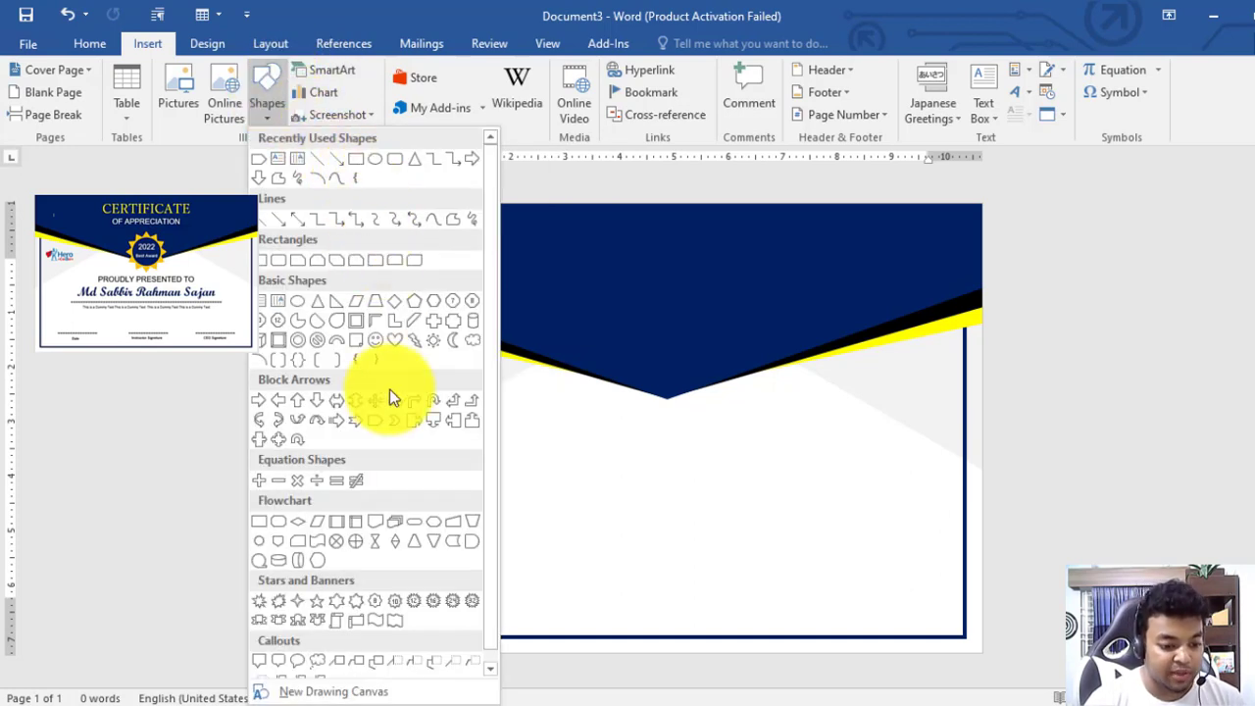
{"action": "left_click", "coordinate": [420, 607]}
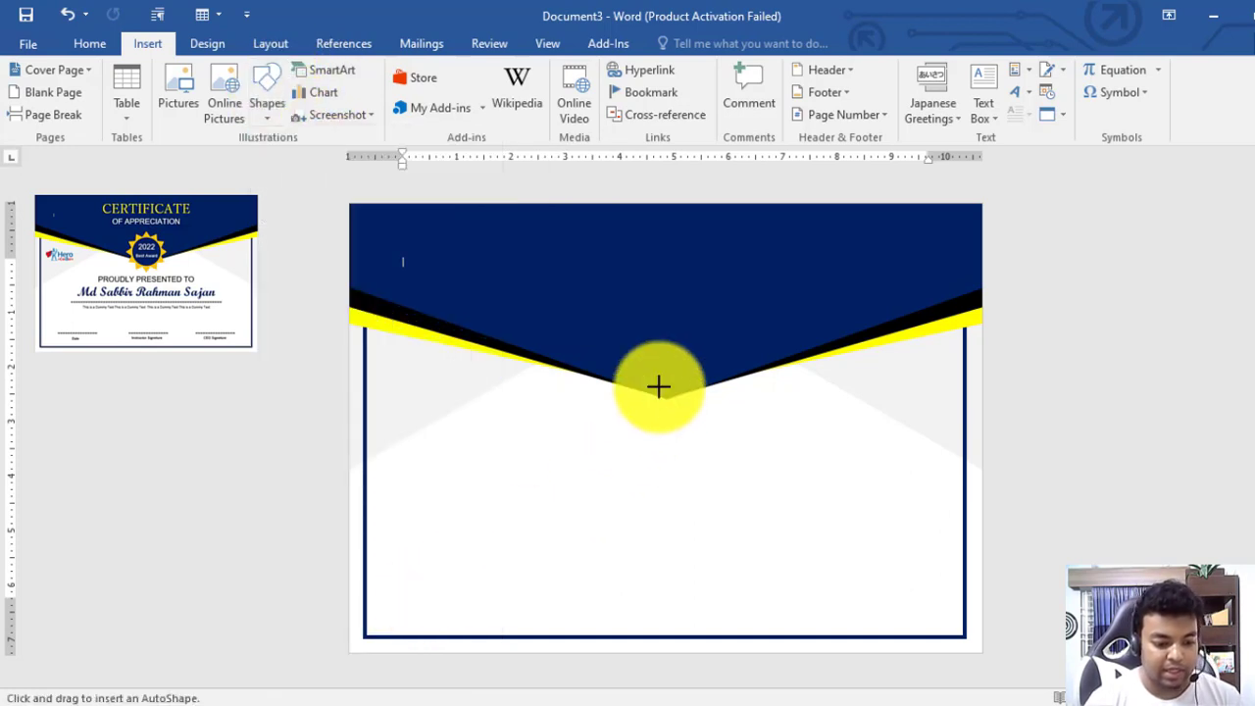
{"action": "mouse_move", "coordinate": [601, 327]}
{"action": "left_mouse_down"}
{"action": "mouse_move", "coordinate": [738, 434]}
{"action": "mouse_move", "coordinate": [695, 399]}
{"action": "left_mouse_up"}
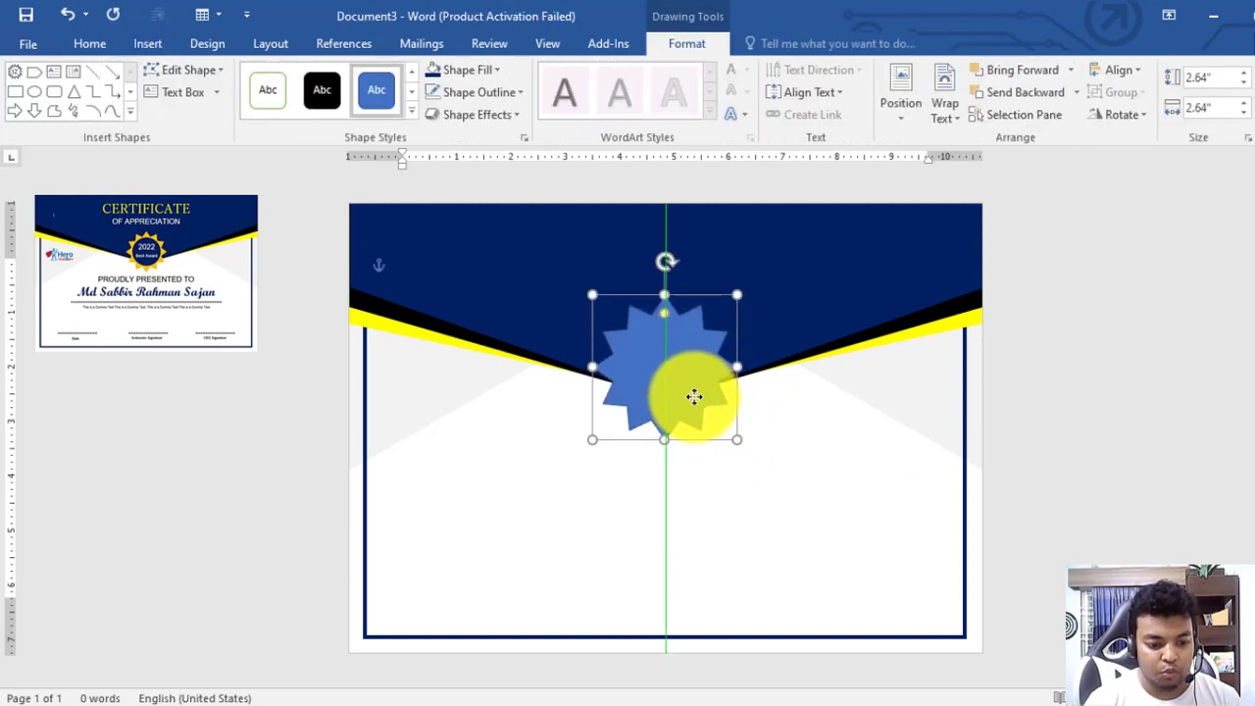
{"action": "left_click_drag", "start_coordinate": [738, 294], "coordinate": [717, 317]}
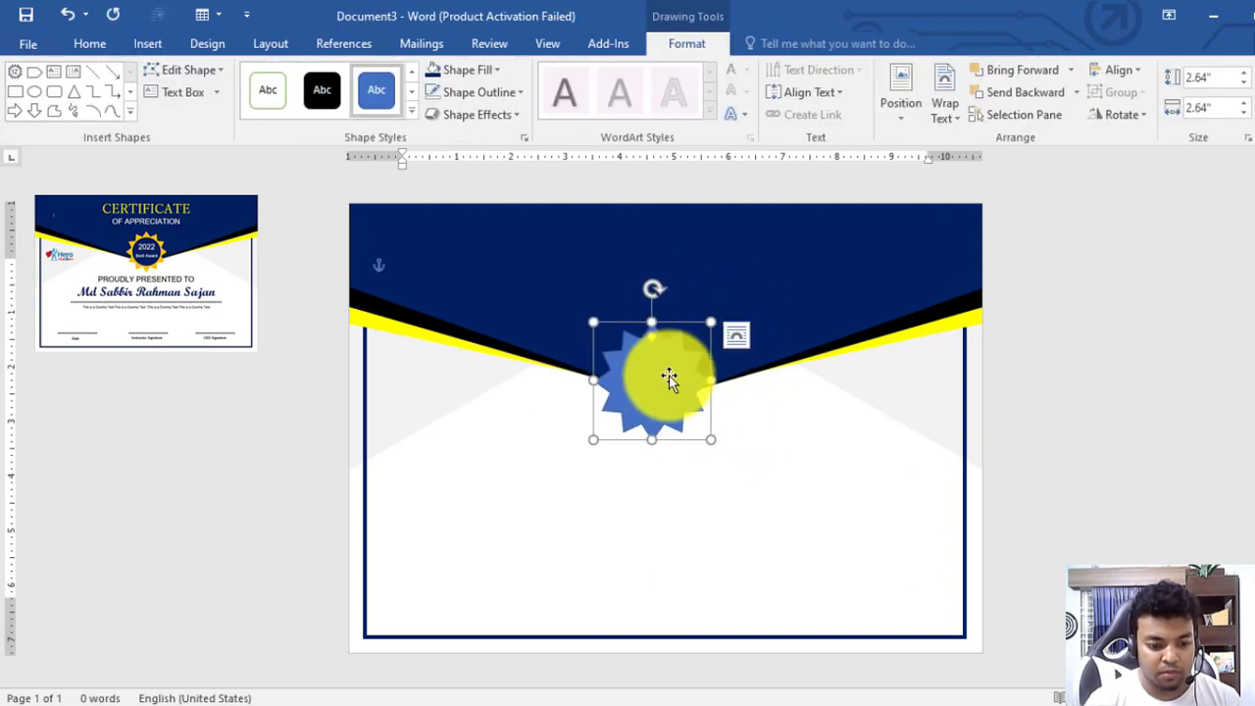
{"action": "left_click_drag", "start_coordinate": [666, 375], "coordinate": [682, 369]}
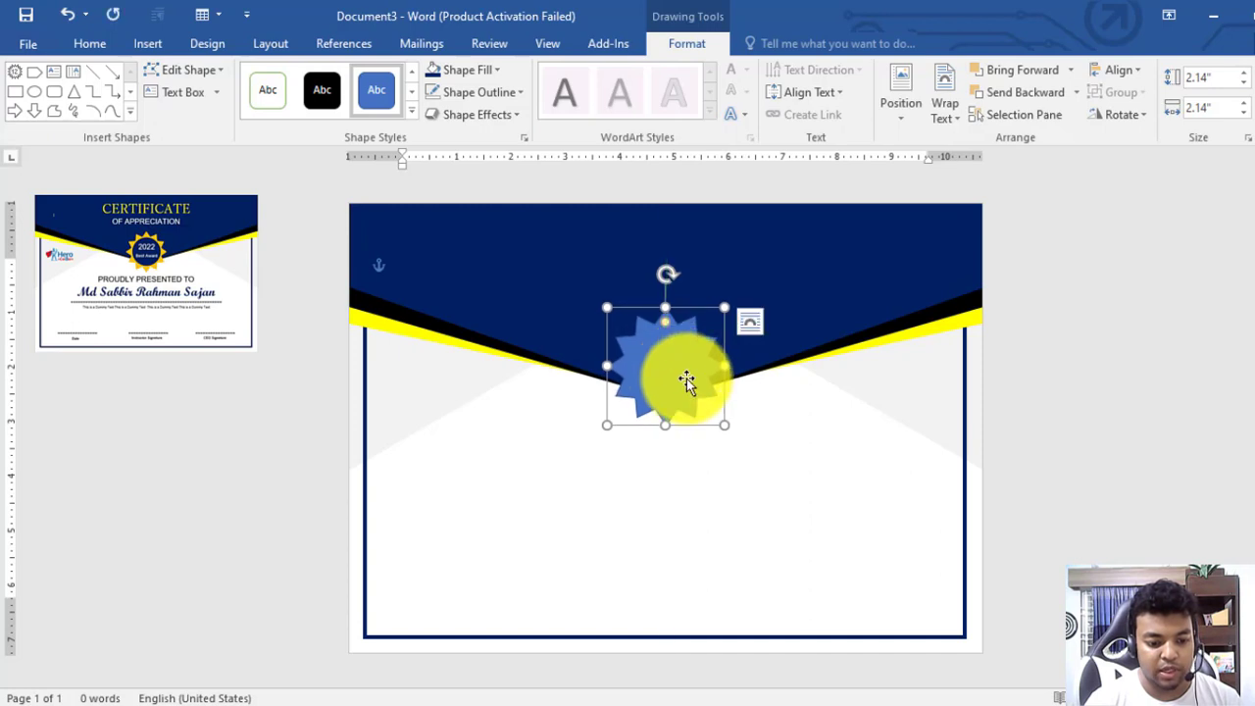
Give the star no outline and a gold fill
{"action": "left_click", "coordinate": [476, 92]}
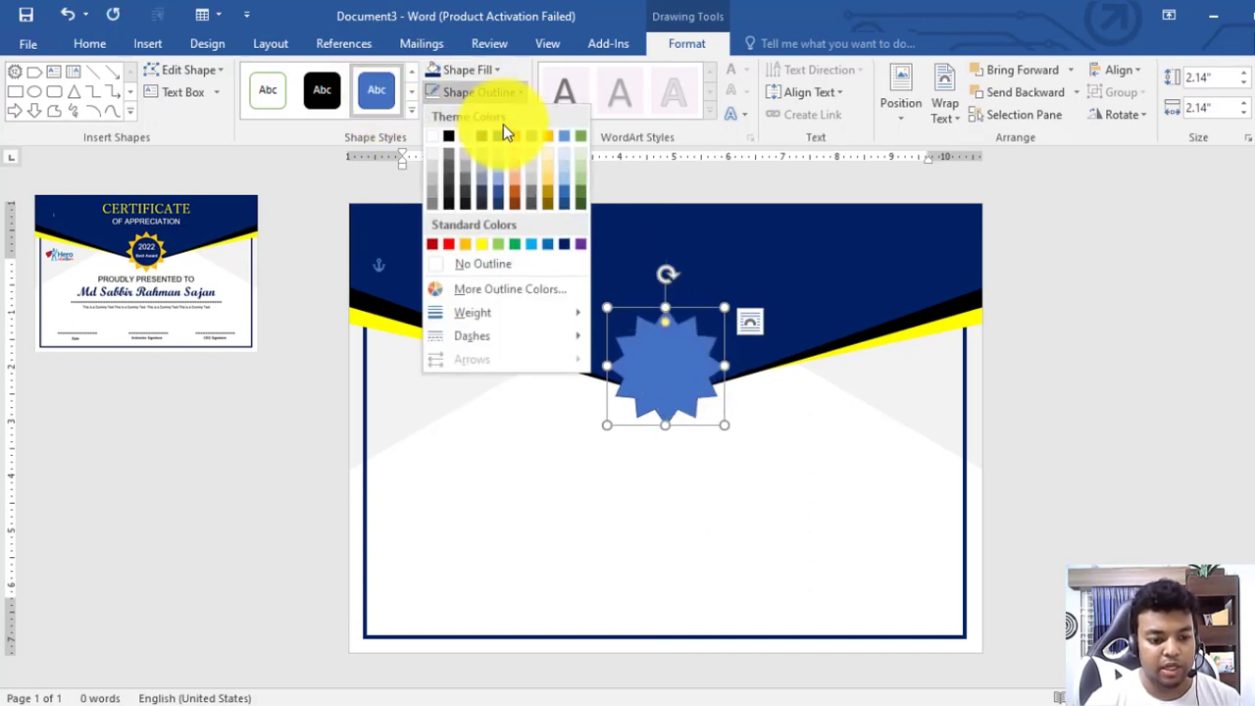
{"action": "left_click", "coordinate": [493, 258]}
{"action": "left_click", "coordinate": [469, 75]}
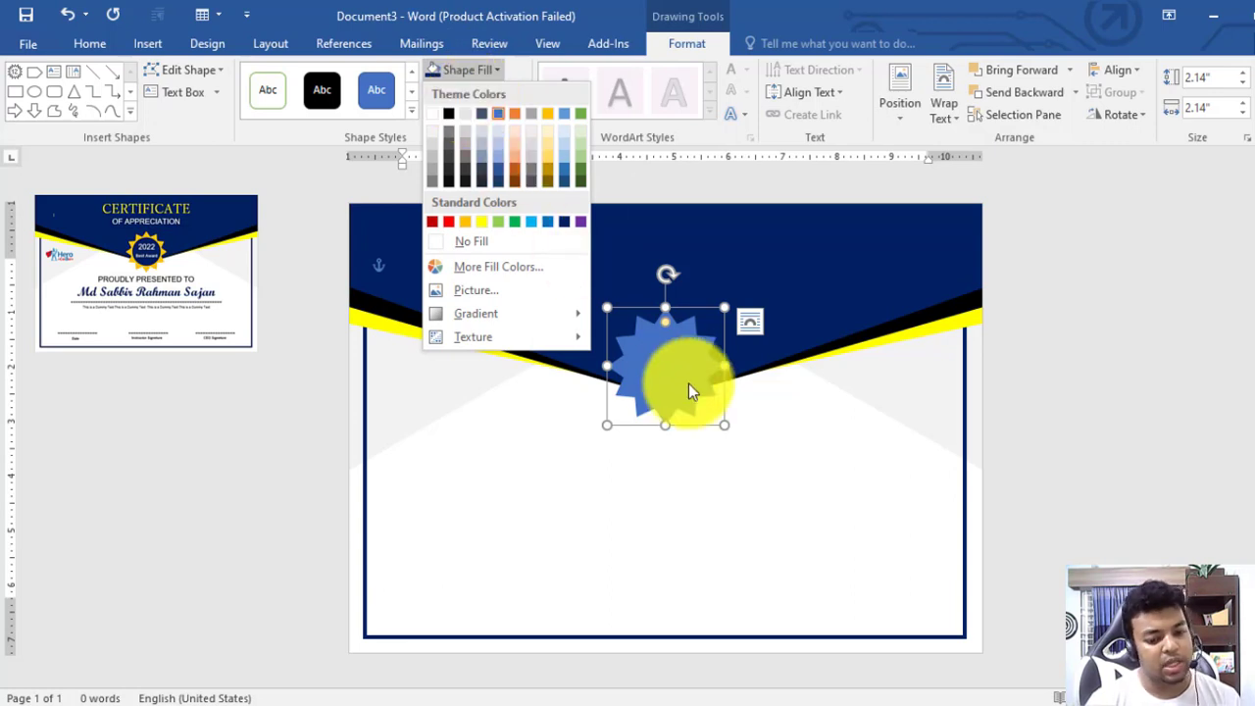
{"action": "left_click", "coordinate": [1057, 392]}
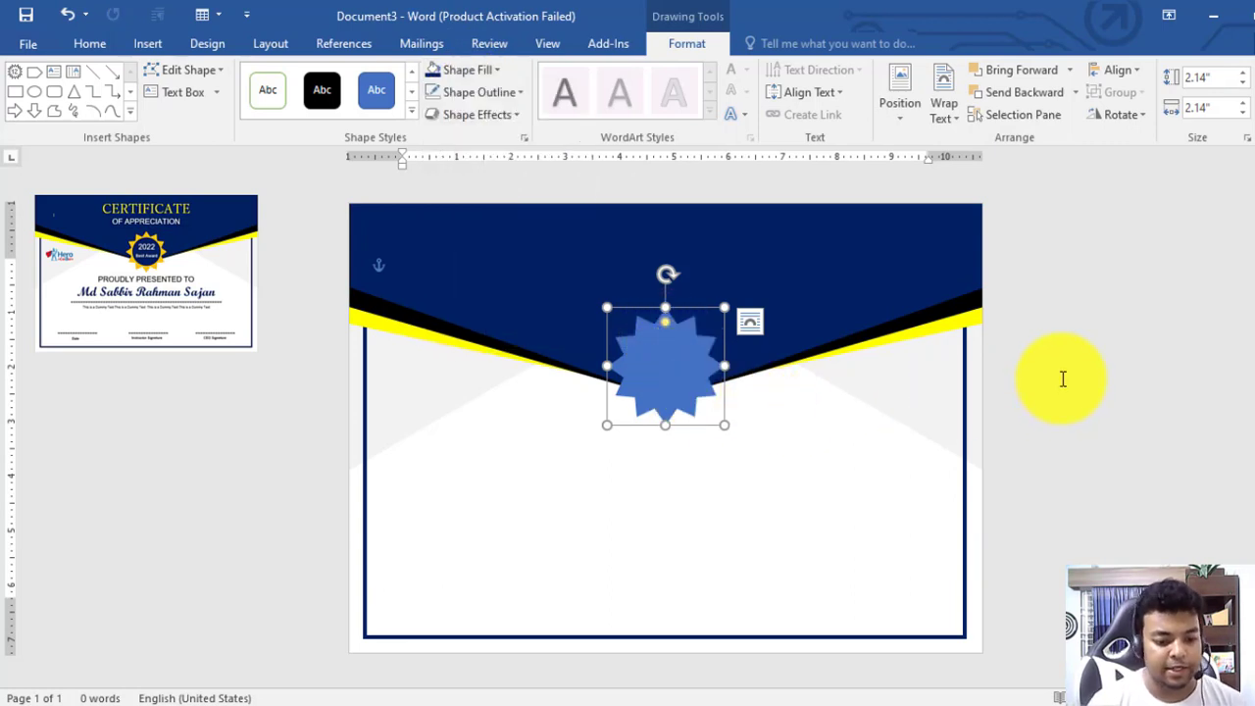
{"action": "left_click", "coordinate": [467, 70]}
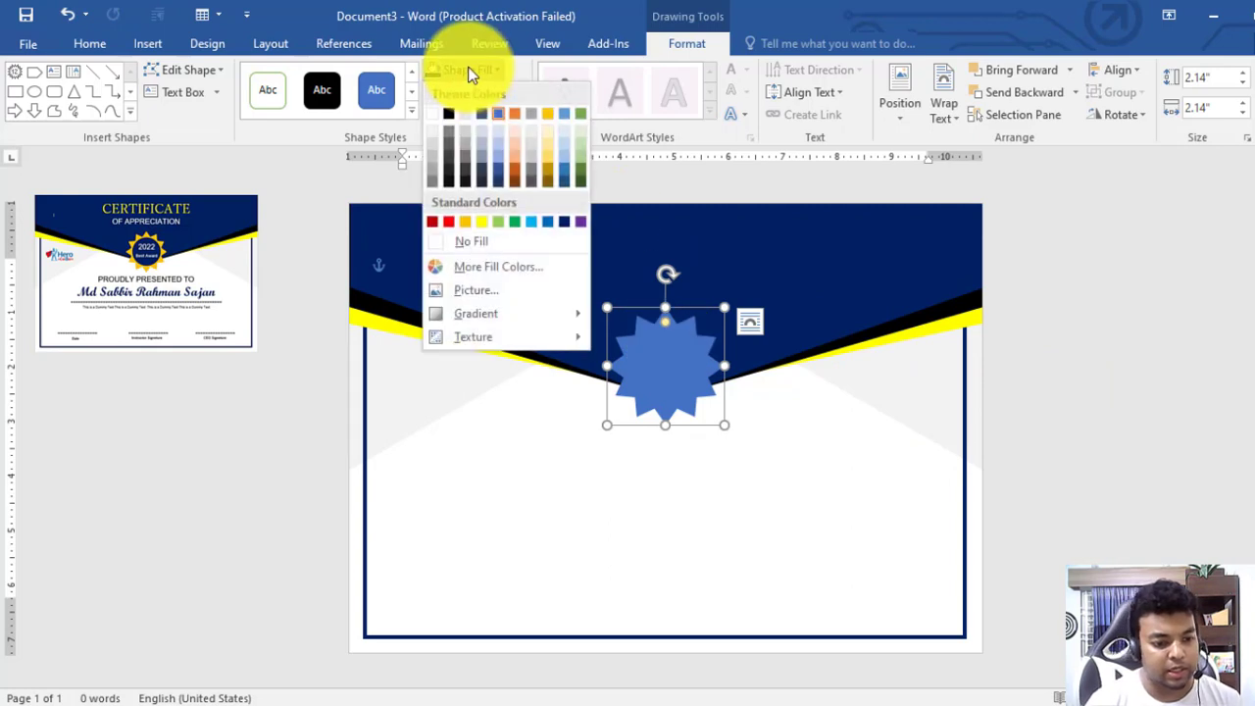
{"action": "left_click", "coordinate": [548, 116]}
{"action": "left_click", "coordinate": [1096, 379]}
{"action": "left_click", "coordinate": [157, 45]}
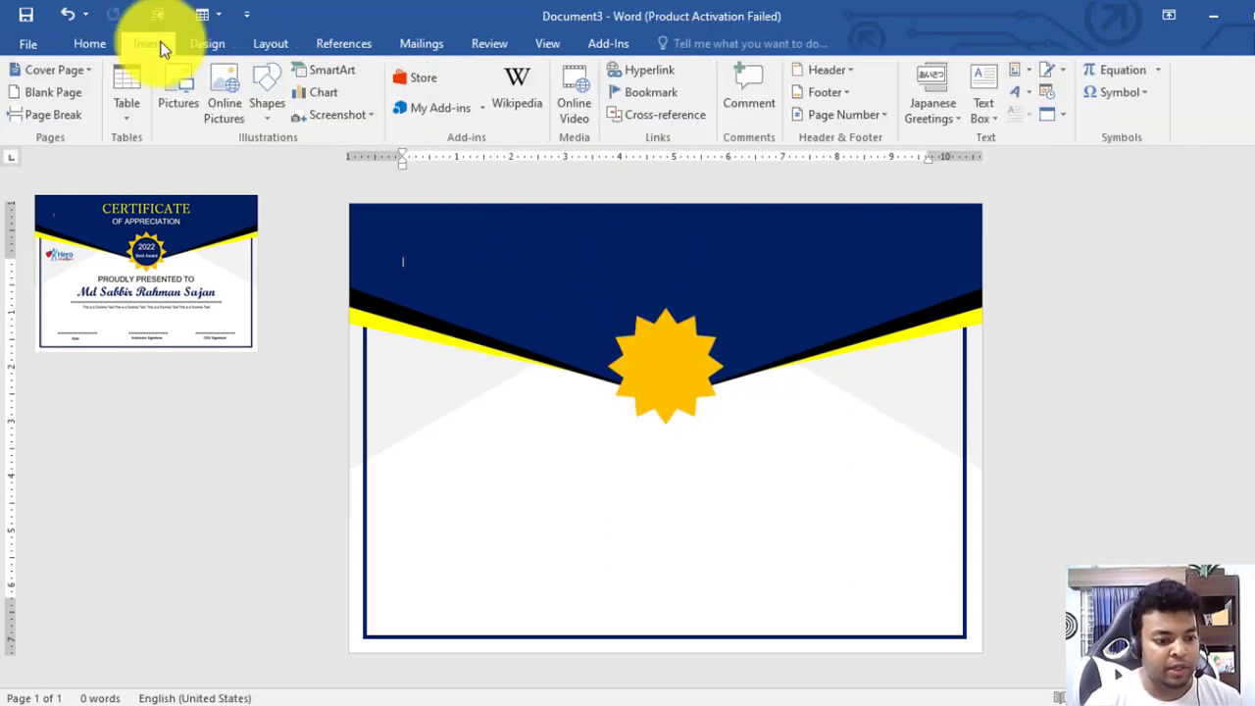
Draw an oval circle in the middle of the star, set In Front of Text
{"action": "left_click", "coordinate": [274, 93]}
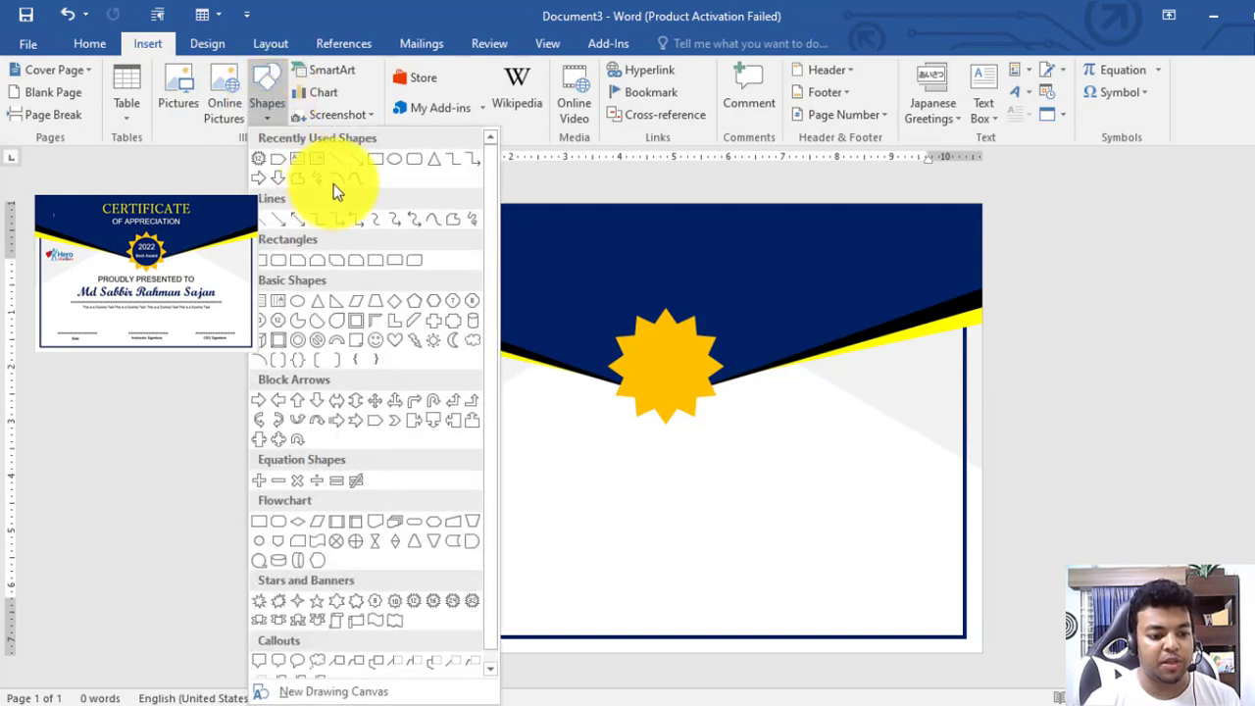
{"action": "left_click", "coordinate": [402, 160]}
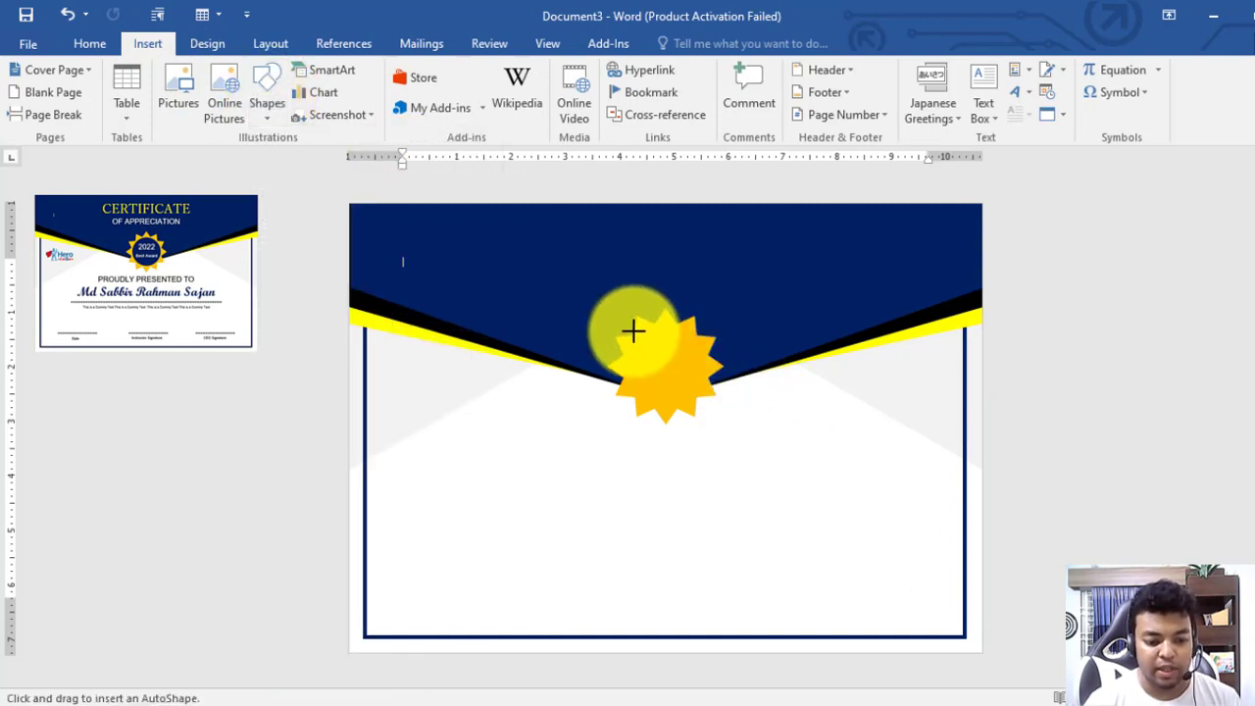
{"action": "mouse_move", "coordinate": [633, 331]}
{"action": "left_mouse_down"}
{"action": "mouse_move", "coordinate": [715, 379]}
{"action": "mouse_move", "coordinate": [716, 410]}
{"action": "mouse_move", "coordinate": [681, 368]}
{"action": "left_mouse_up"}
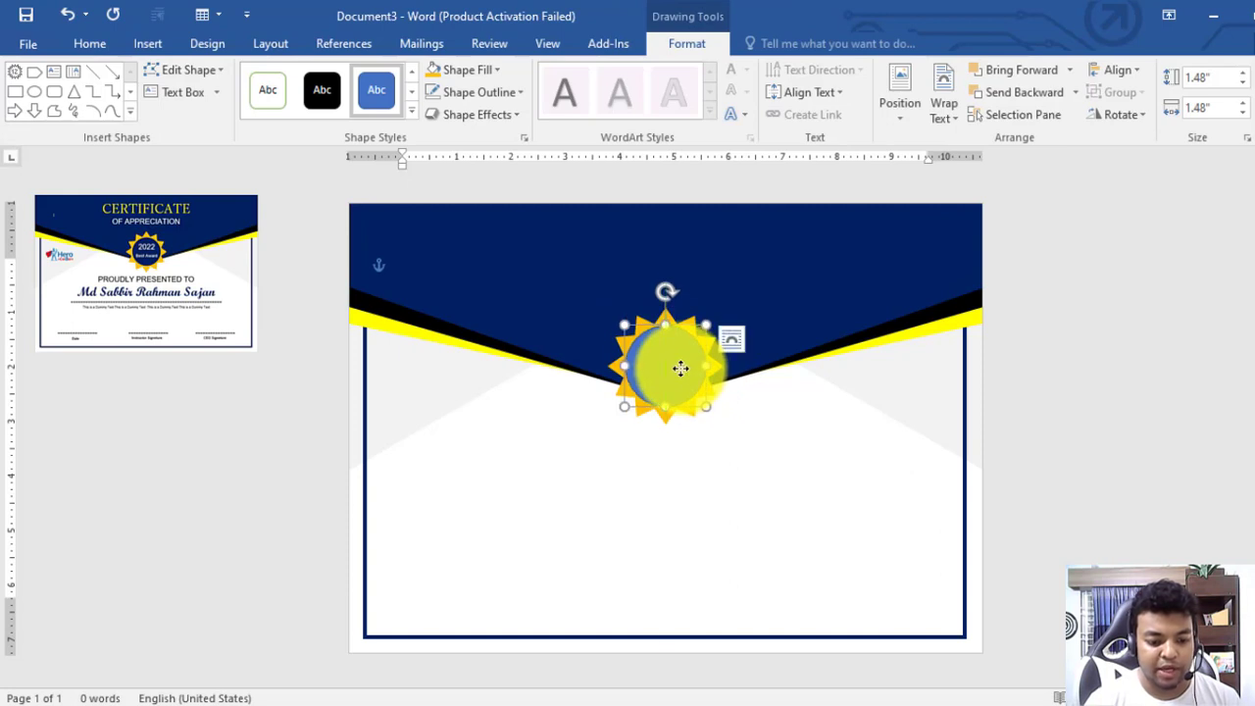
{"action": "key", "text": "ctrl"}
{"action": "key", "text": "Left"}
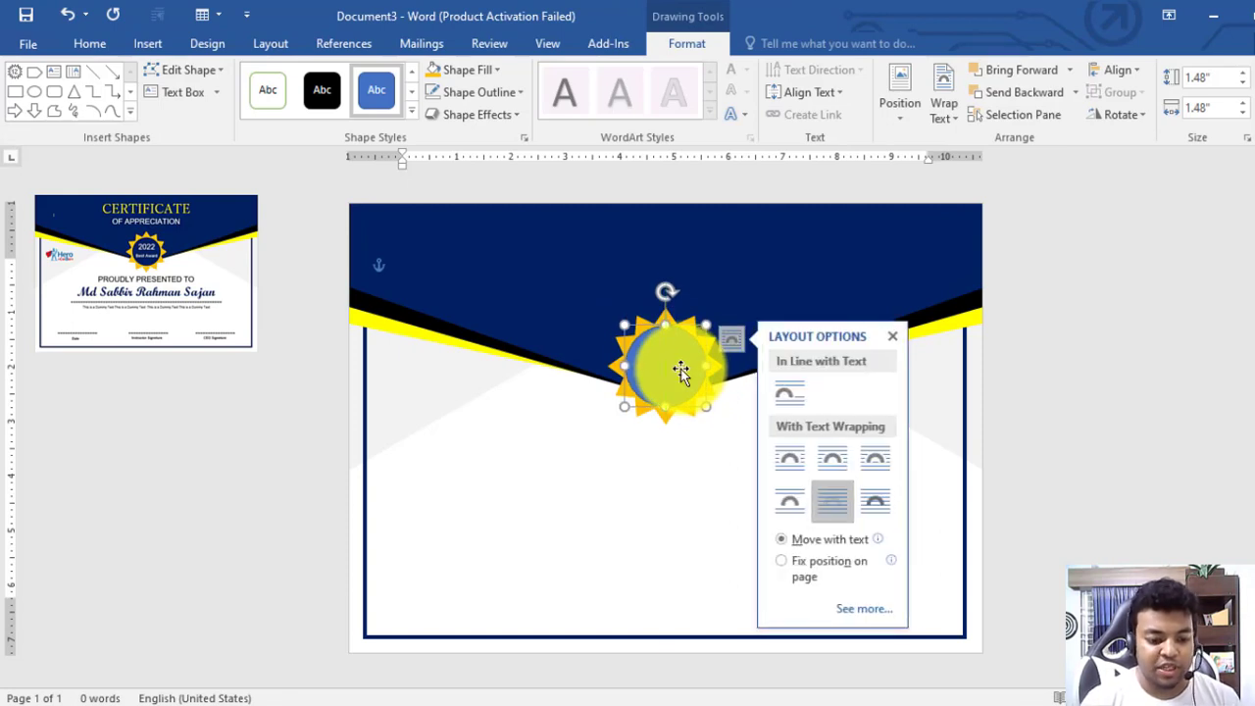
{"action": "key", "text": "Right"}
{"action": "left_click", "coordinate": [717, 306]}
Give the circle no outline and a dark navy fill
{"action": "left_click", "coordinate": [689, 370]}
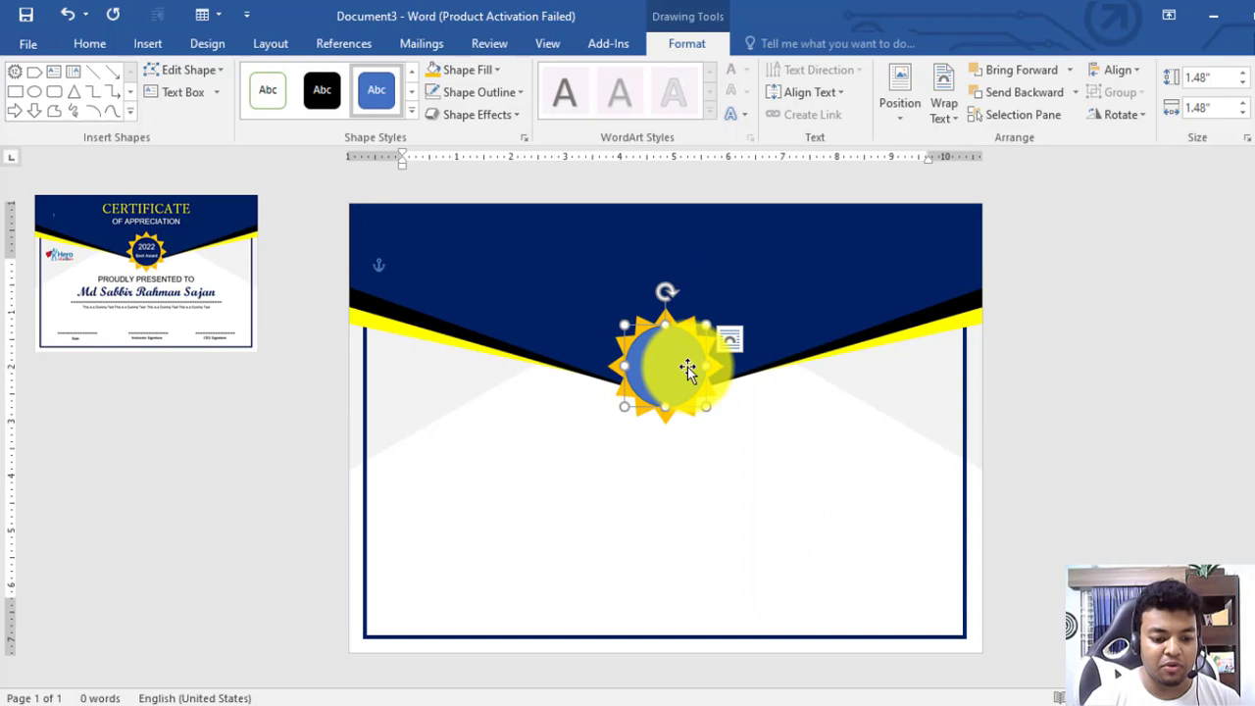
{"action": "left_click", "coordinate": [469, 92]}
{"action": "left_click", "coordinate": [484, 267]}
{"action": "left_click", "coordinate": [470, 74]}
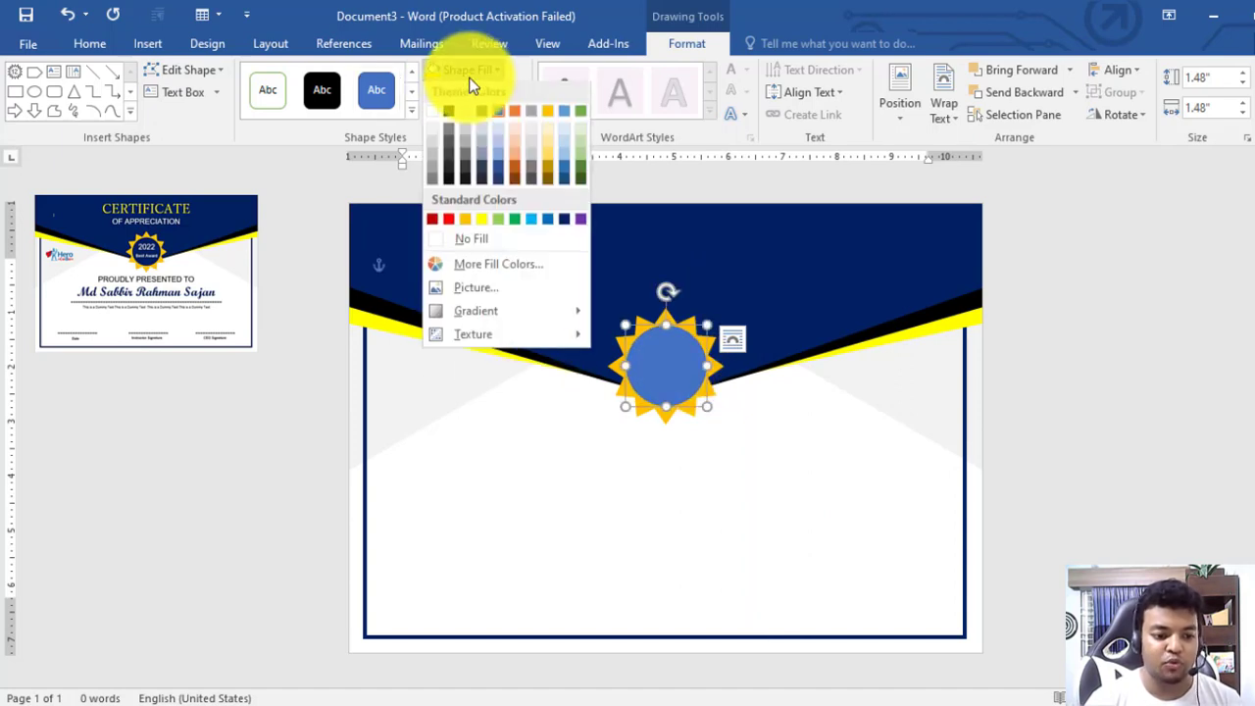
{"action": "left_click", "coordinate": [564, 221]}
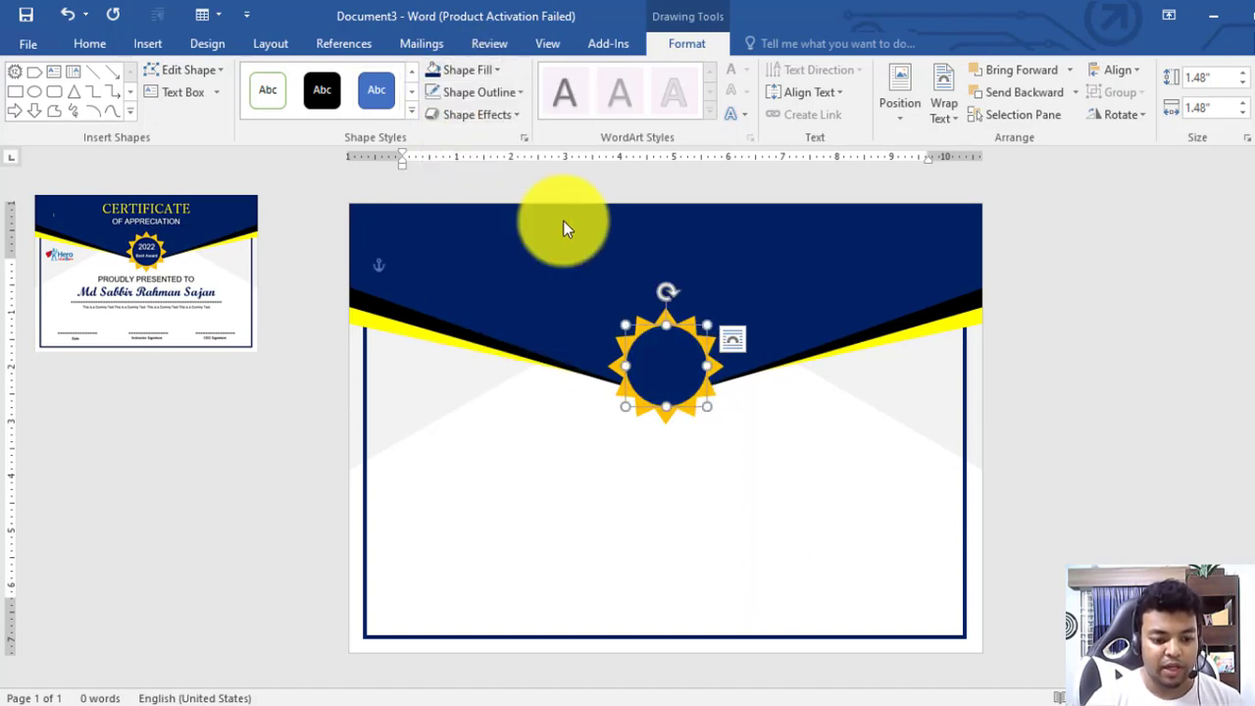
{"action": "left_click", "coordinate": [1103, 466]}
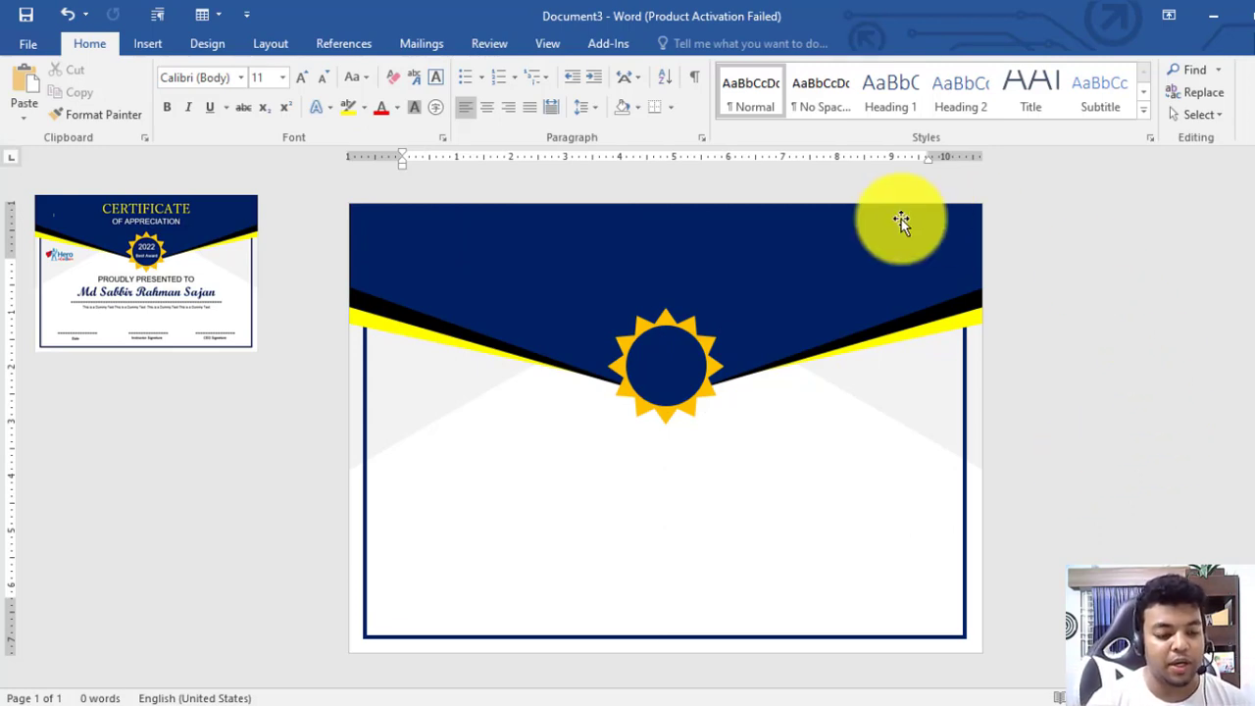
Insert a Simple Text Box above the seal, wrapped In Front of Text
{"action": "left_click", "coordinate": [271, 43]}
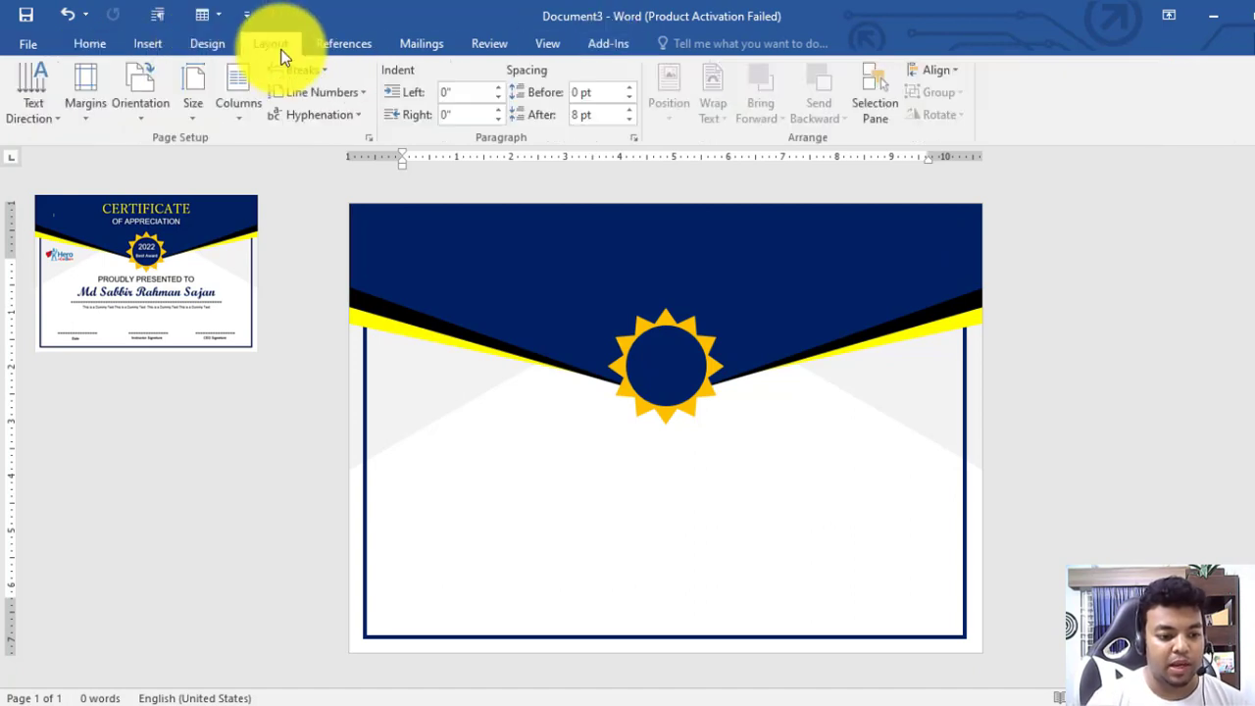
{"action": "left_click", "coordinate": [142, 44]}
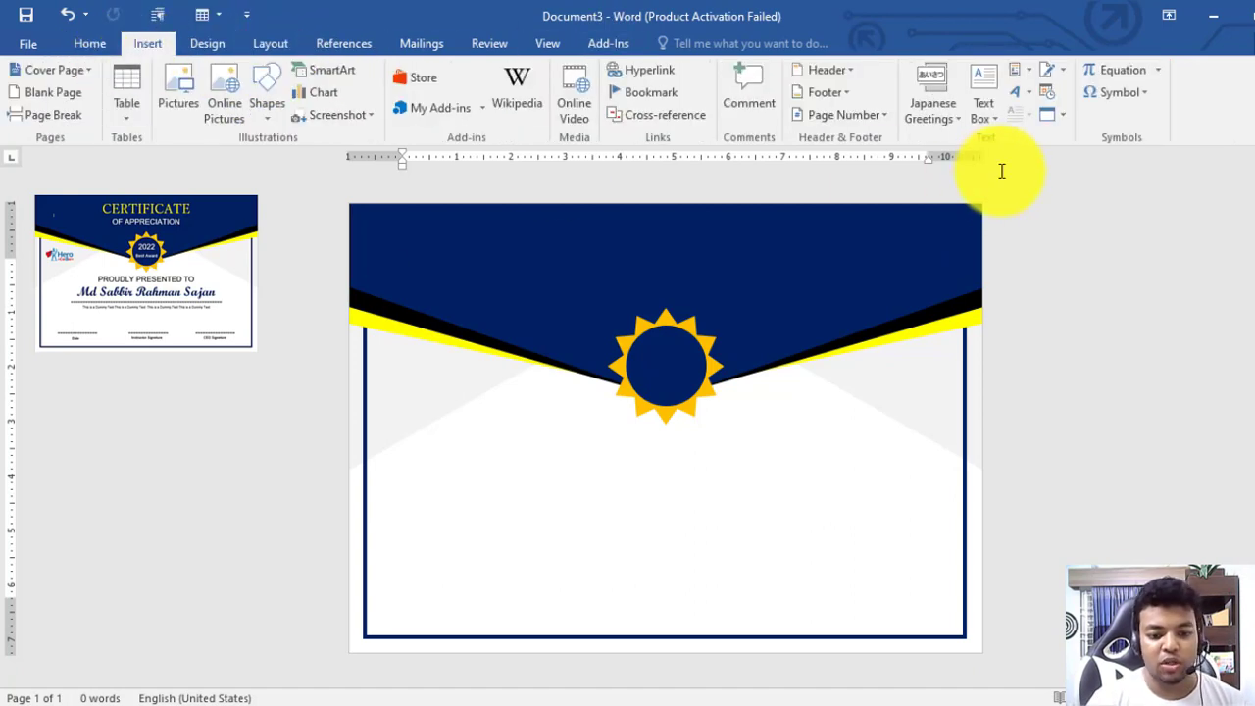
{"action": "left_click", "coordinate": [975, 77]}
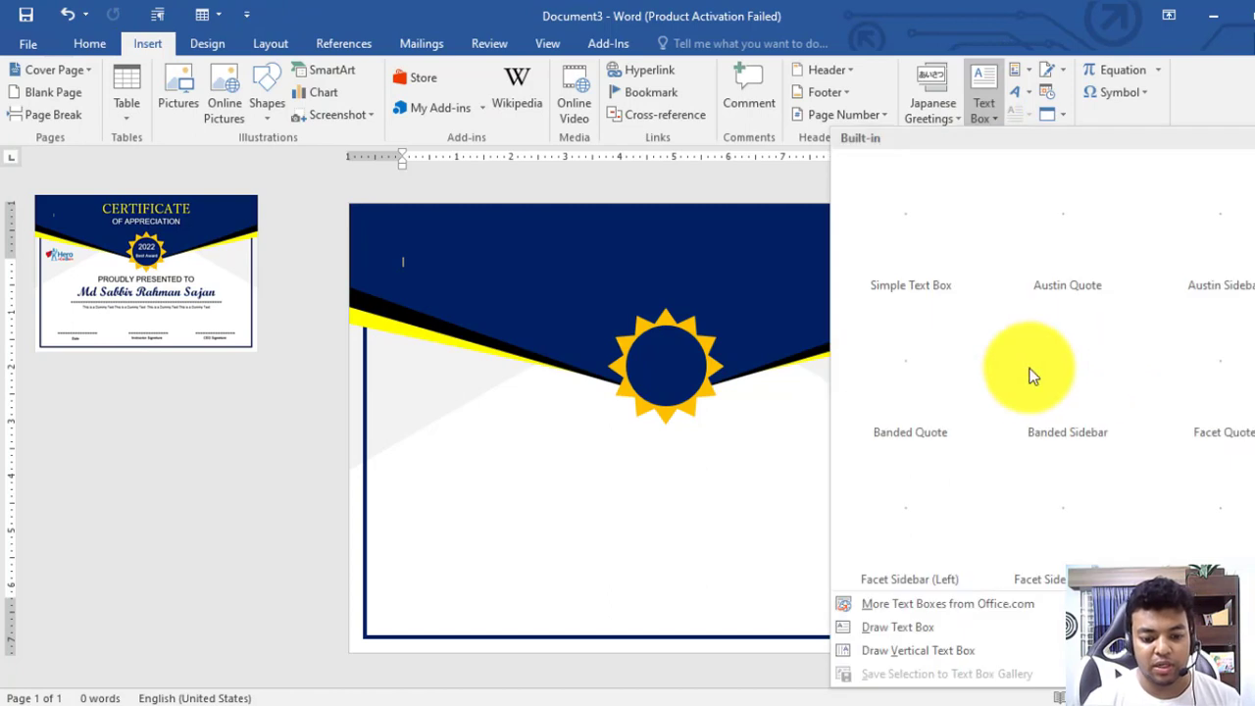
{"action": "left_click", "coordinate": [911, 207]}
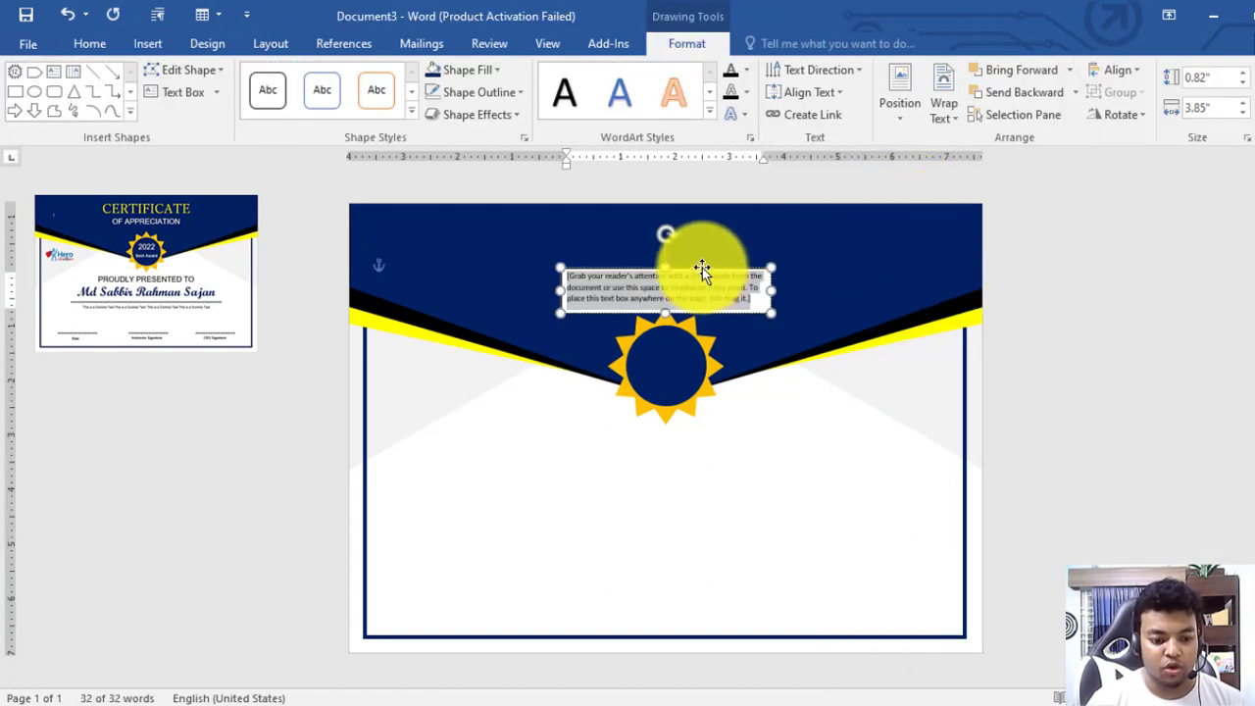
{"action": "left_click", "coordinate": [944, 110]}
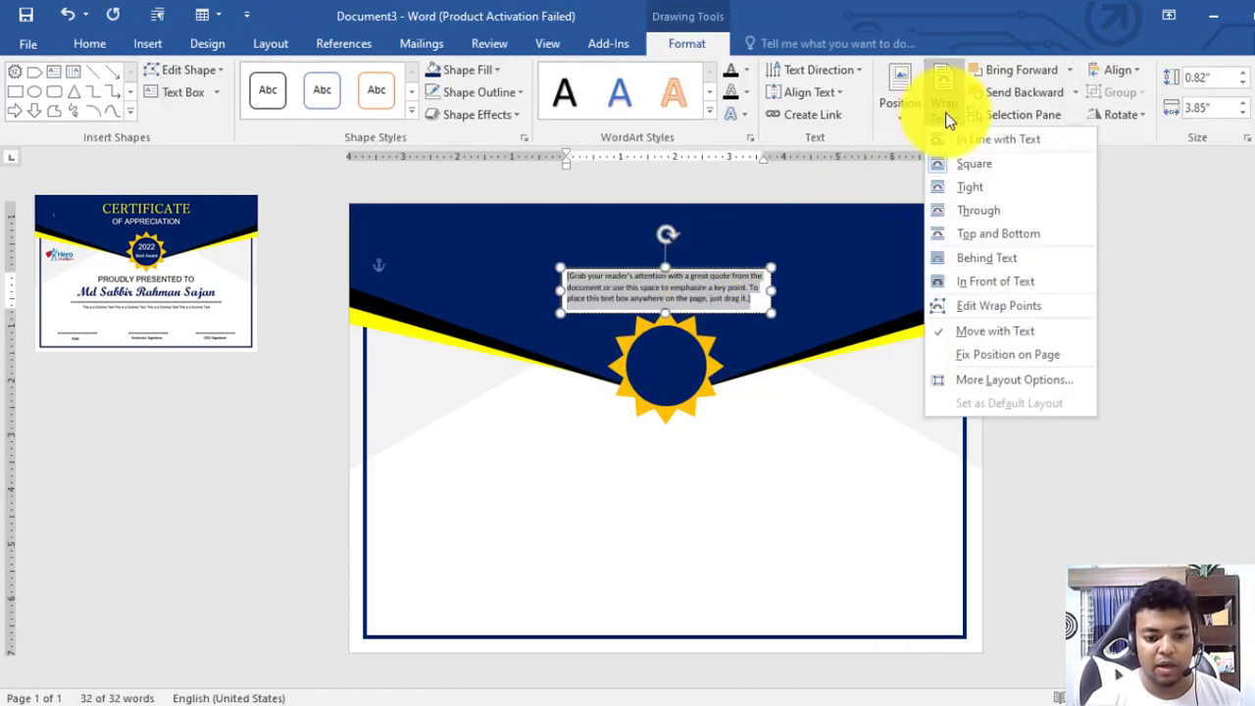
{"action": "left_click", "coordinate": [992, 282]}
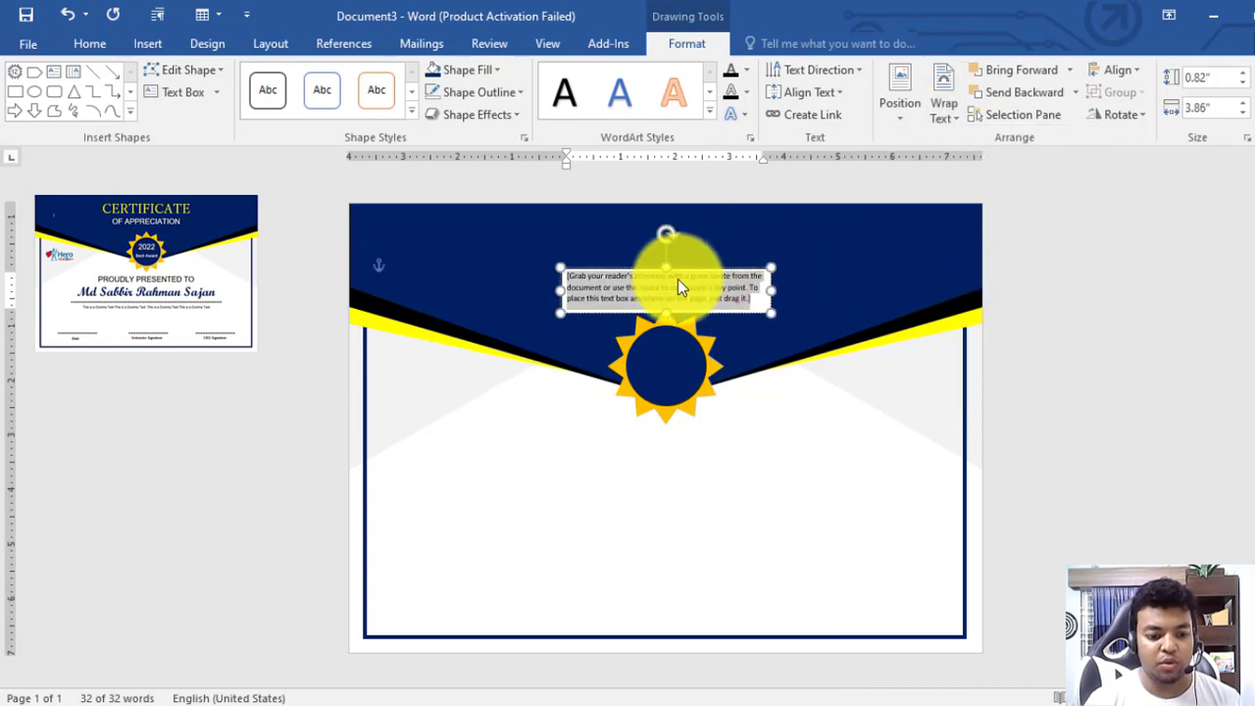
Set the text box to No Fill and No Outline
{"action": "left_click", "coordinate": [471, 70]}
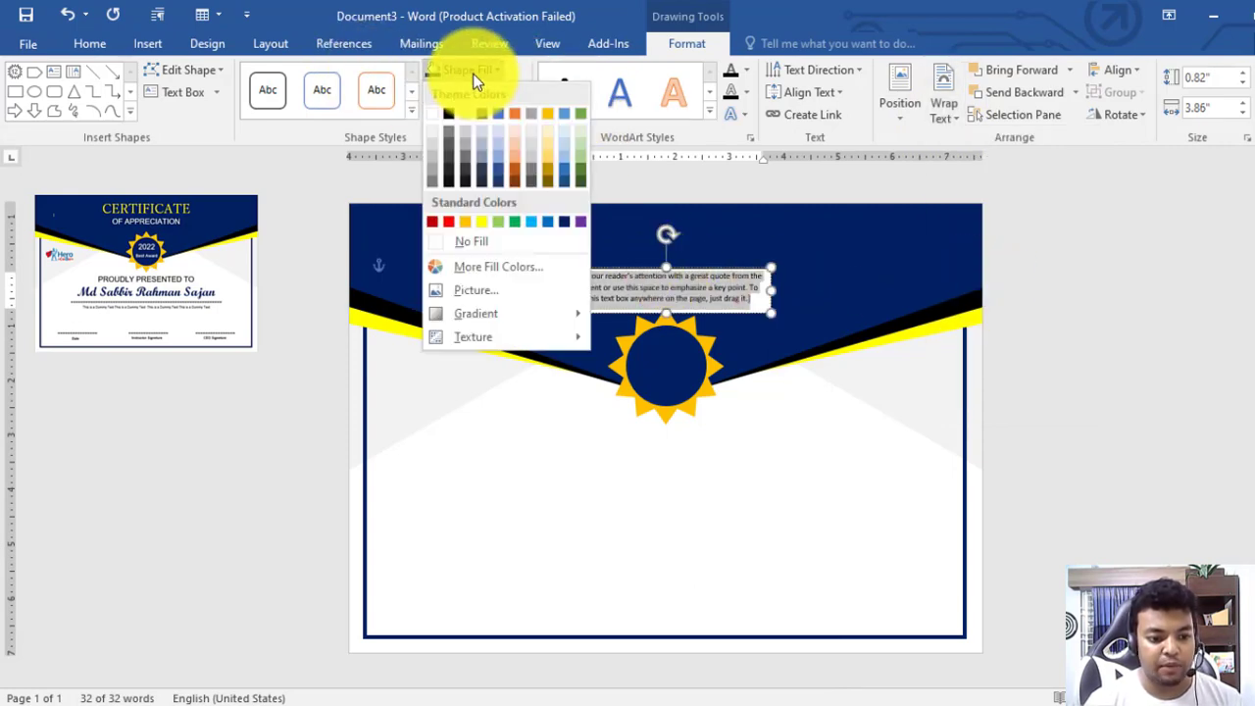
{"action": "left_click", "coordinate": [461, 240]}
{"action": "left_click", "coordinate": [463, 93]}
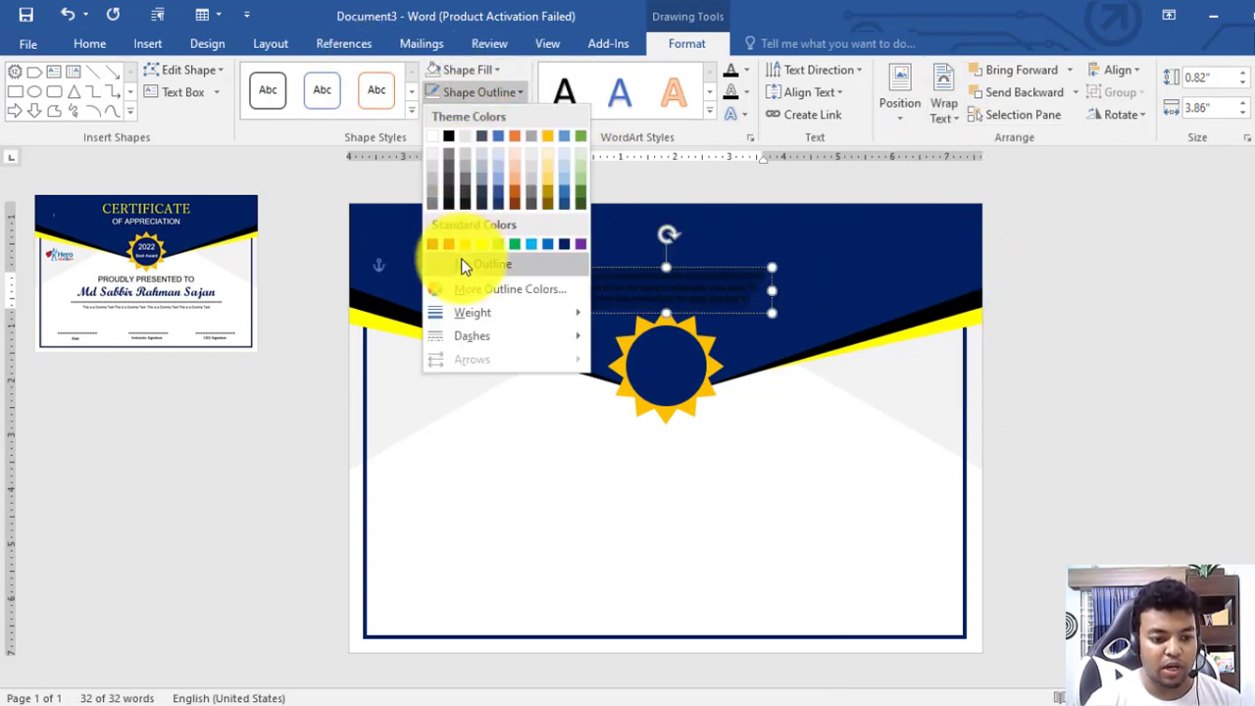
{"action": "left_click", "coordinate": [461, 261]}
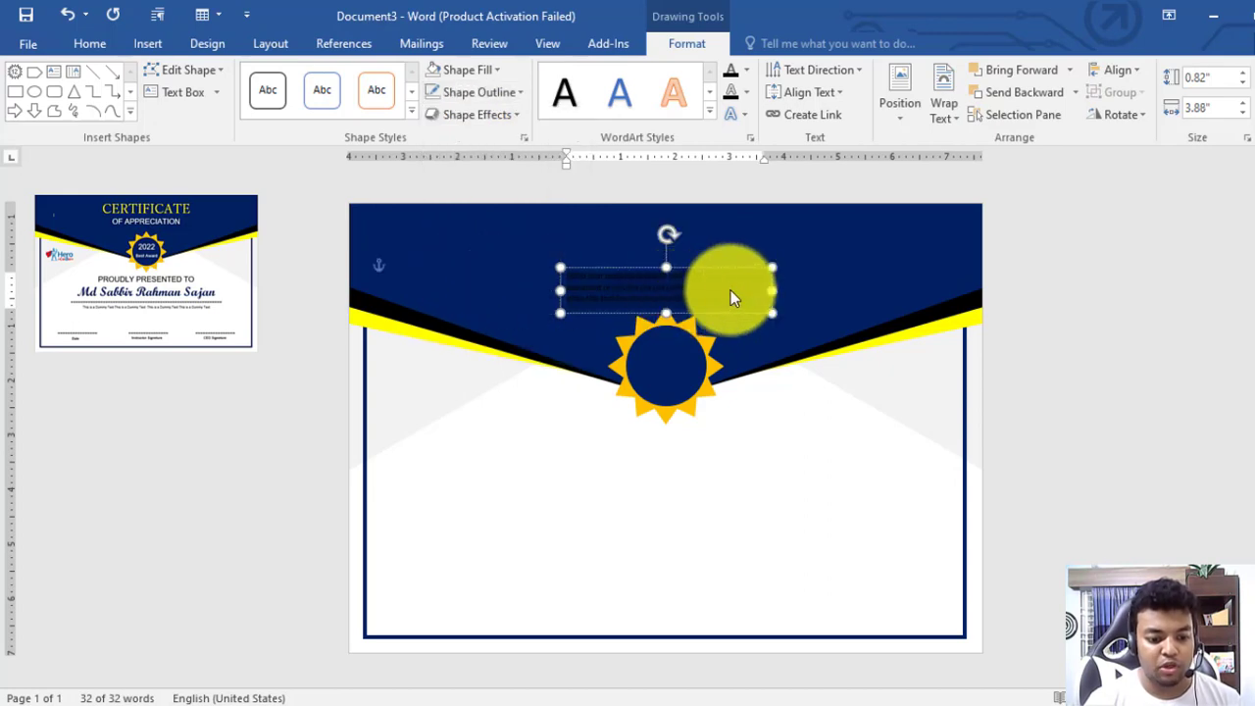
{"action": "left_click", "coordinate": [100, 45]}
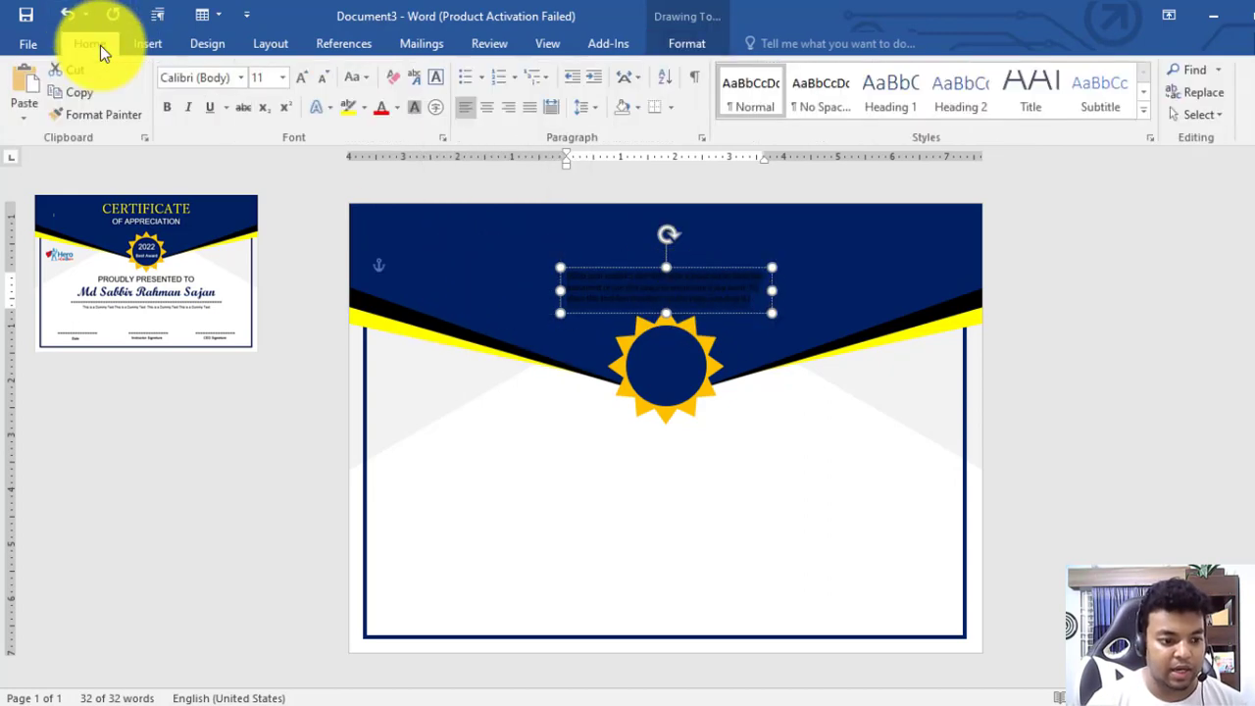
{"action": "left_click", "coordinate": [397, 107]}
Replace the placeholder with 'CERTIFICATE' in white font
{"action": "left_click", "coordinate": [382, 173]}
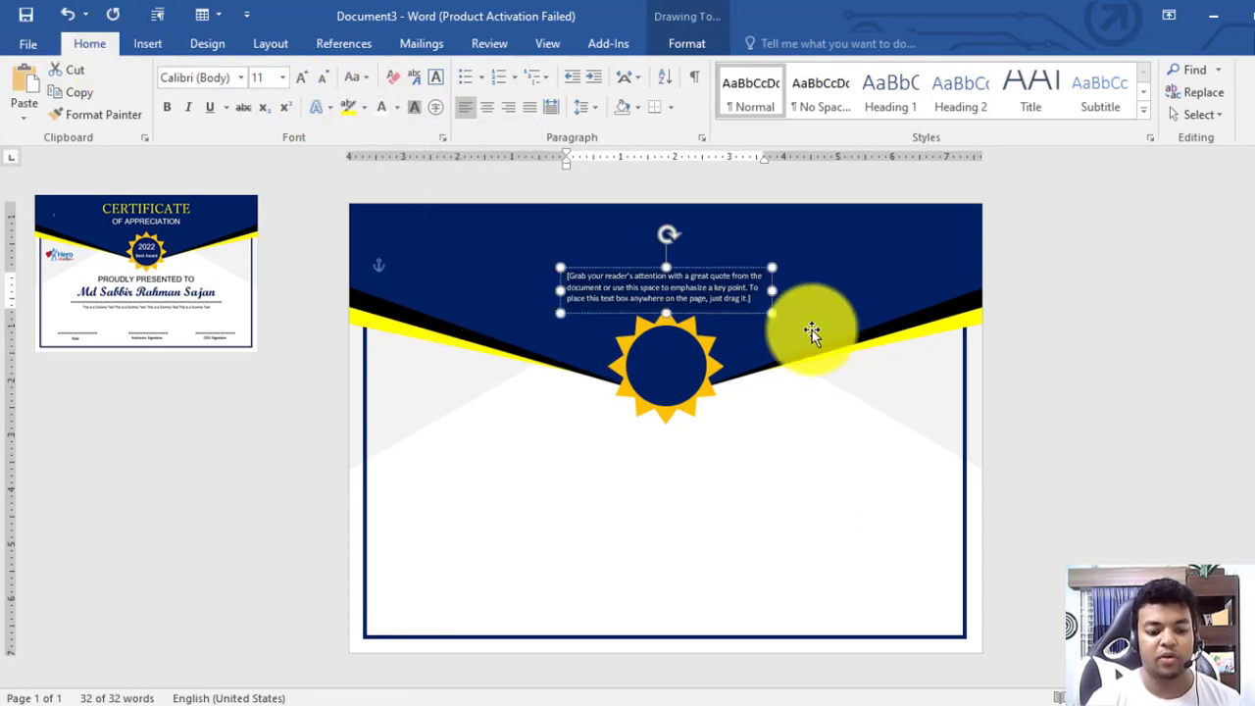
{"action": "scroll", "coordinate": [815, 344], "scroll_direction": "up", "scroll_amount": 3, "text": "ctrl"}
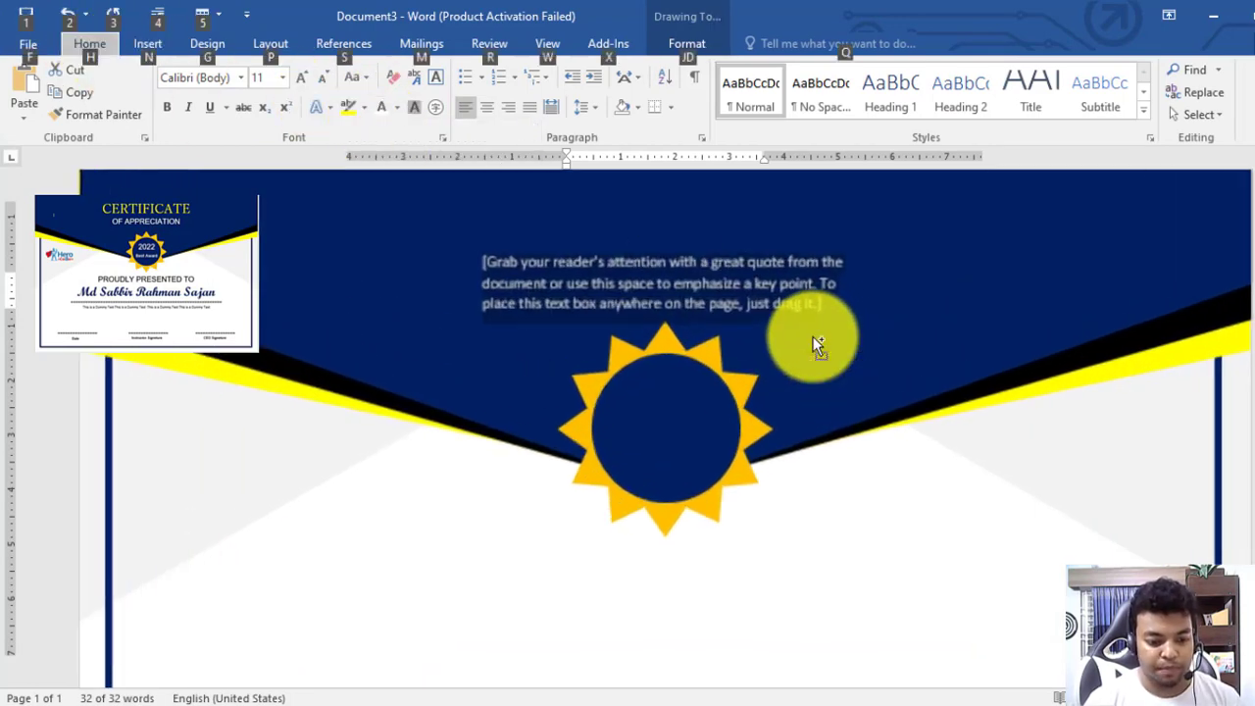
{"action": "scroll", "coordinate": [667, 299], "scroll_direction": "down", "scroll_amount": 3, "text": "ctrl"}
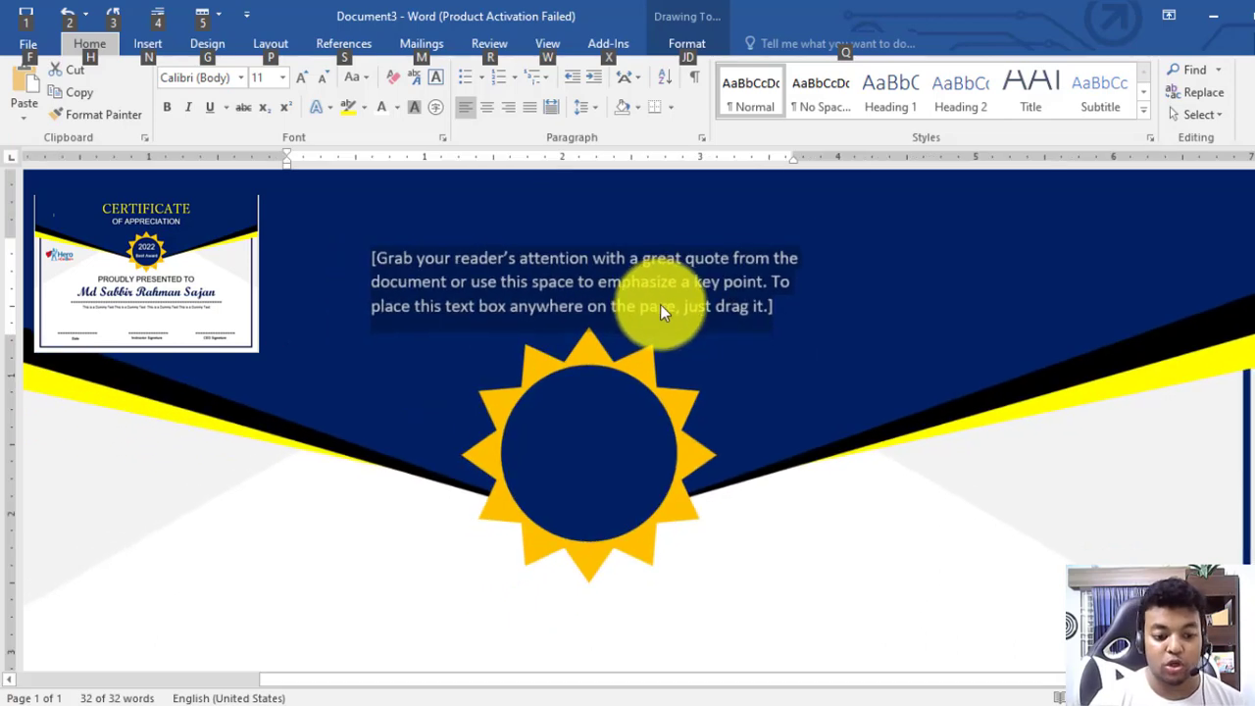
{"action": "left_click", "coordinate": [672, 294]}
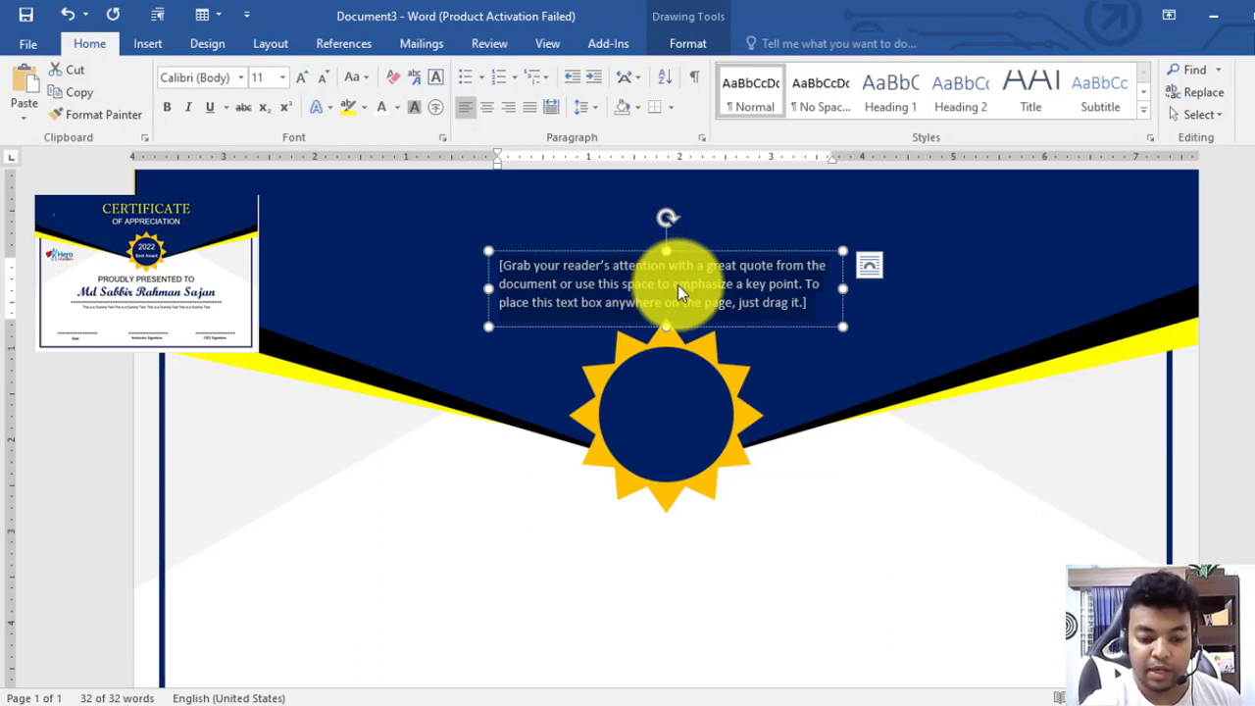
{"action": "left_click", "coordinate": [663, 299]}
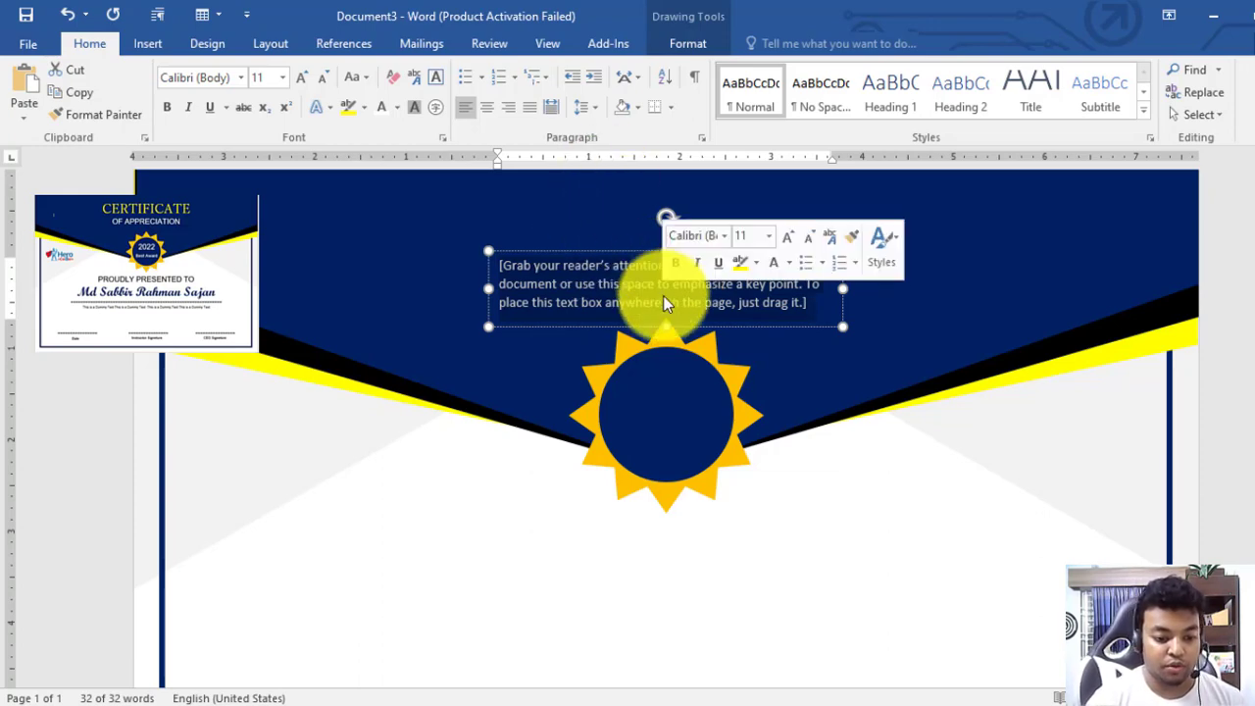
{"action": "type", "text": "CERTIFICATE"}
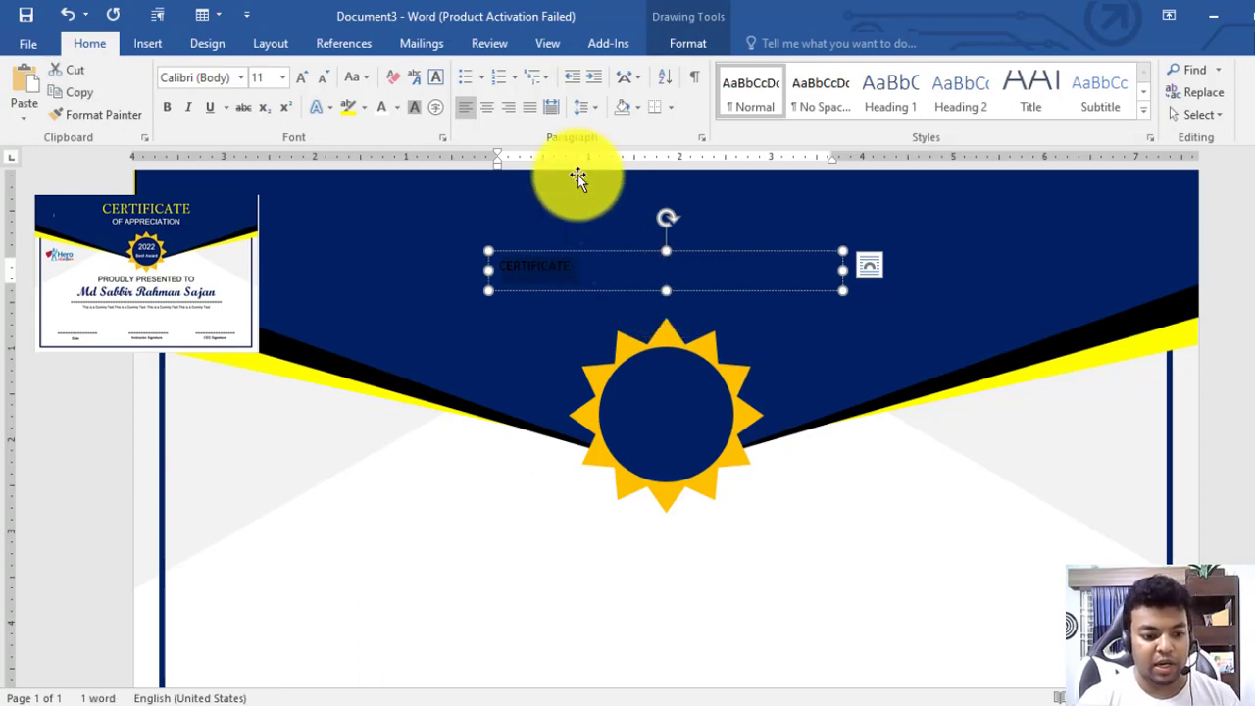
{"action": "key", "text": "ctrl+a"}
{"action": "left_click", "coordinate": [381, 108]}
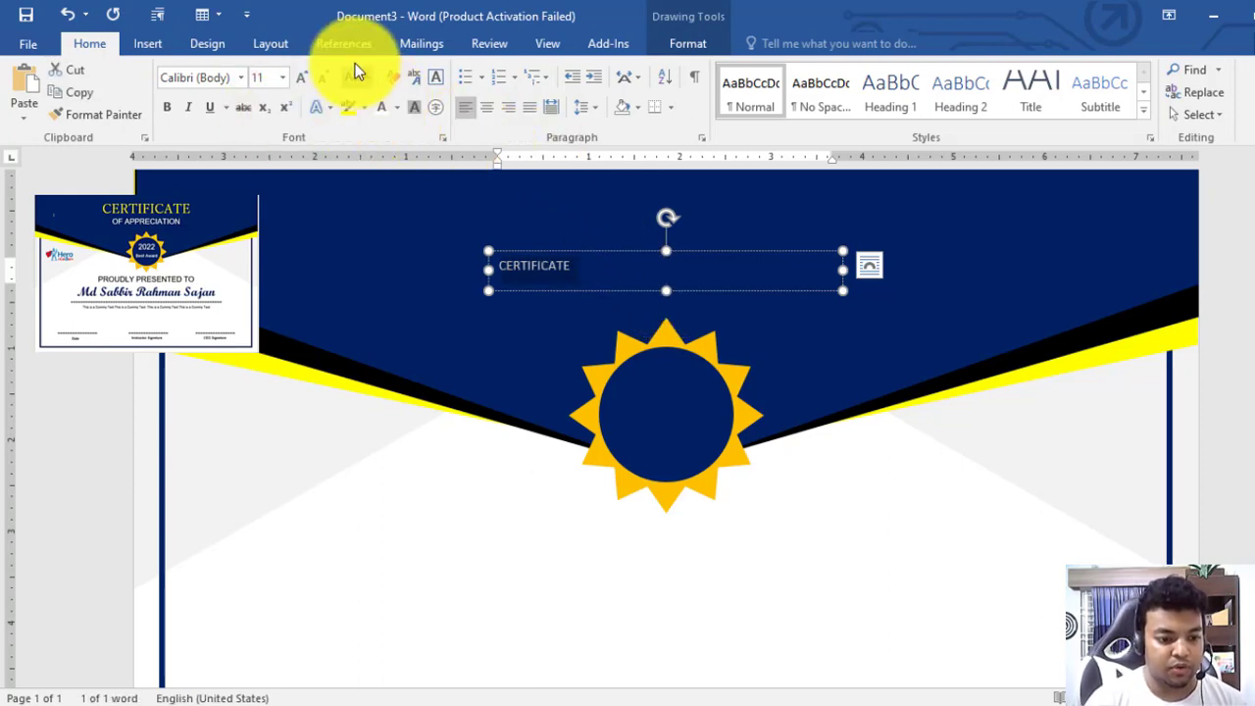
Grow CERTIFICATE to 36 pt, centre it, and apply the Yu Mincho font
{"action": "left_click", "coordinate": [303, 79]}
{"action": "left_click", "coordinate": [303, 79]}
{"action": "left_click", "coordinate": [303, 79]}
{"action": "left_click", "coordinate": [303, 78]}
{"action": "left_click", "coordinate": [304, 78]}
{"action": "left_click", "coordinate": [303, 78]}
{"action": "left_click", "coordinate": [303, 78]}
{"action": "left_click", "coordinate": [303, 78]}
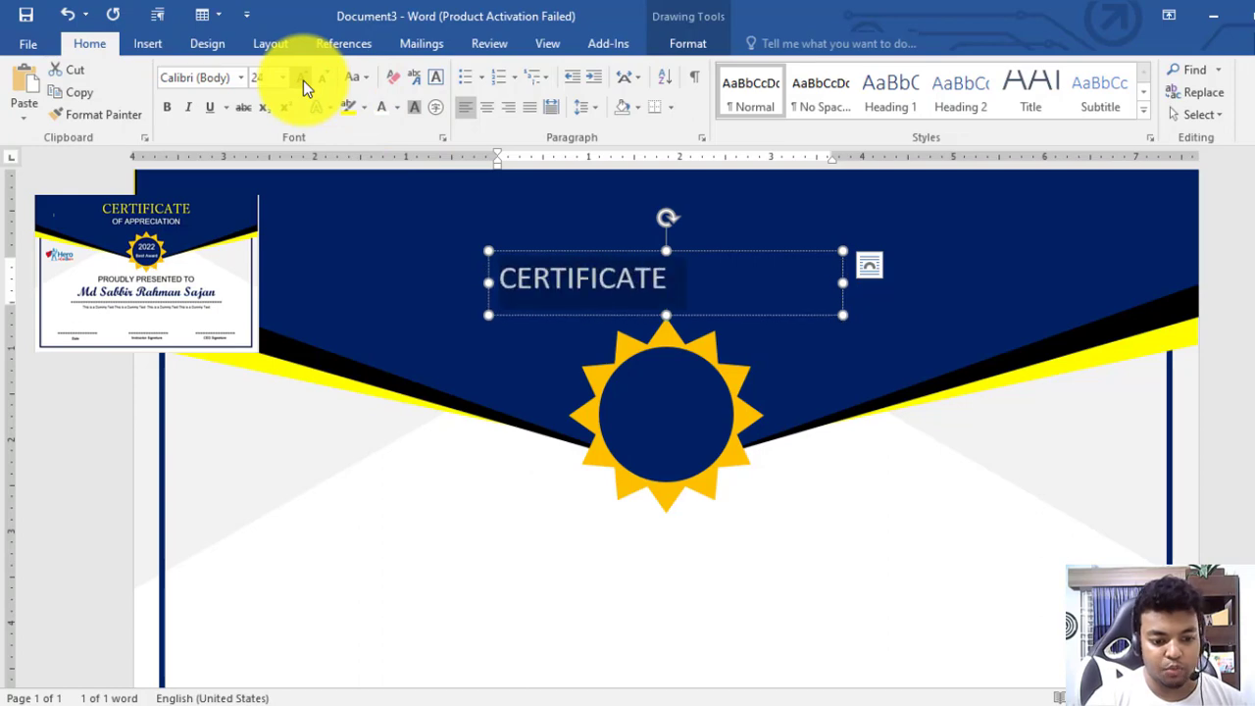
{"action": "left_click", "coordinate": [303, 78]}
{"action": "left_click", "coordinate": [303, 78]}
{"action": "left_click", "coordinate": [487, 106]}
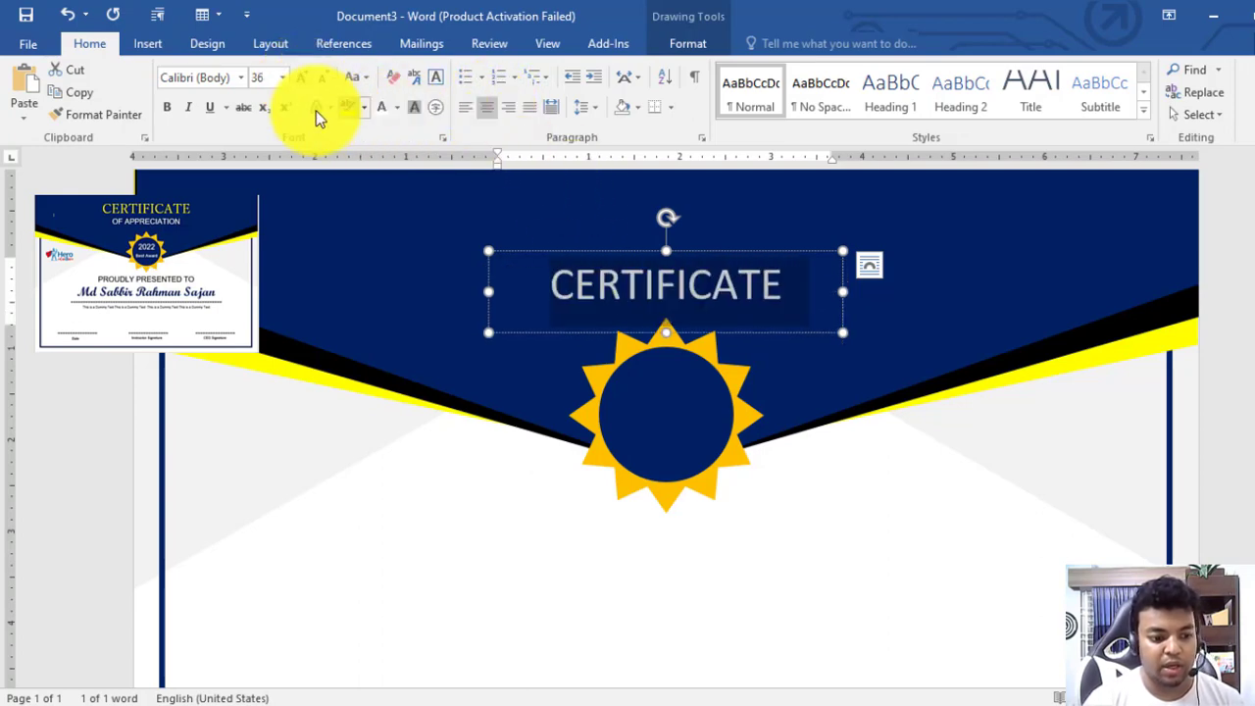
{"action": "left_click", "coordinate": [243, 78]}
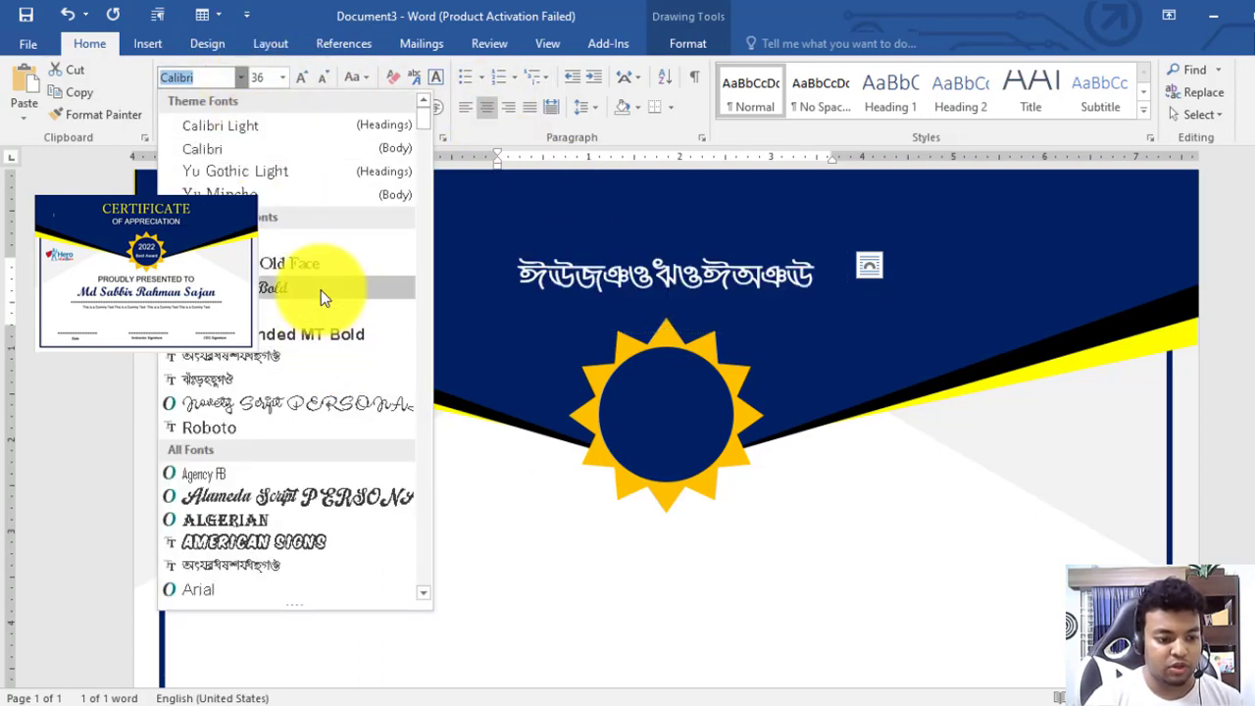
{"action": "left_click", "coordinate": [281, 204]}
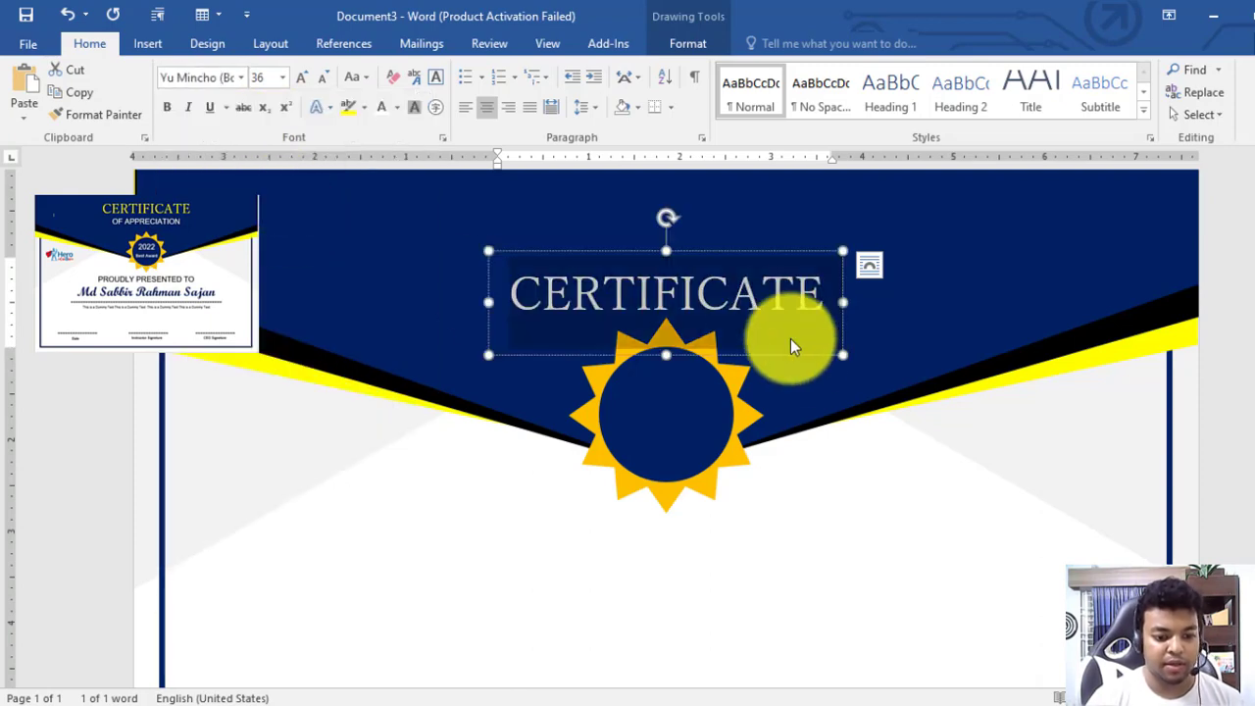
Raise the CERTIFICATE box near the banner top and widen it on both sides
{"action": "left_click_drag", "start_coordinate": [710, 266], "coordinate": [712, 167]}
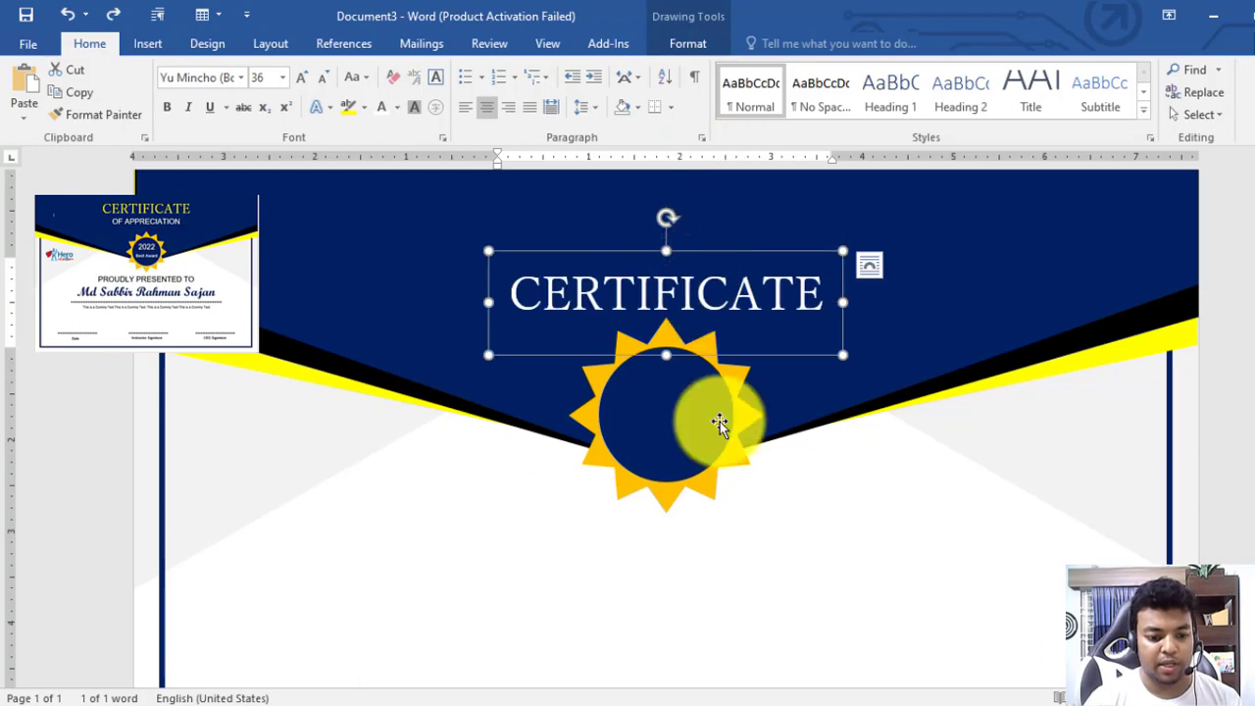
{"action": "left_click_drag", "start_coordinate": [704, 300], "coordinate": [704, 198]}
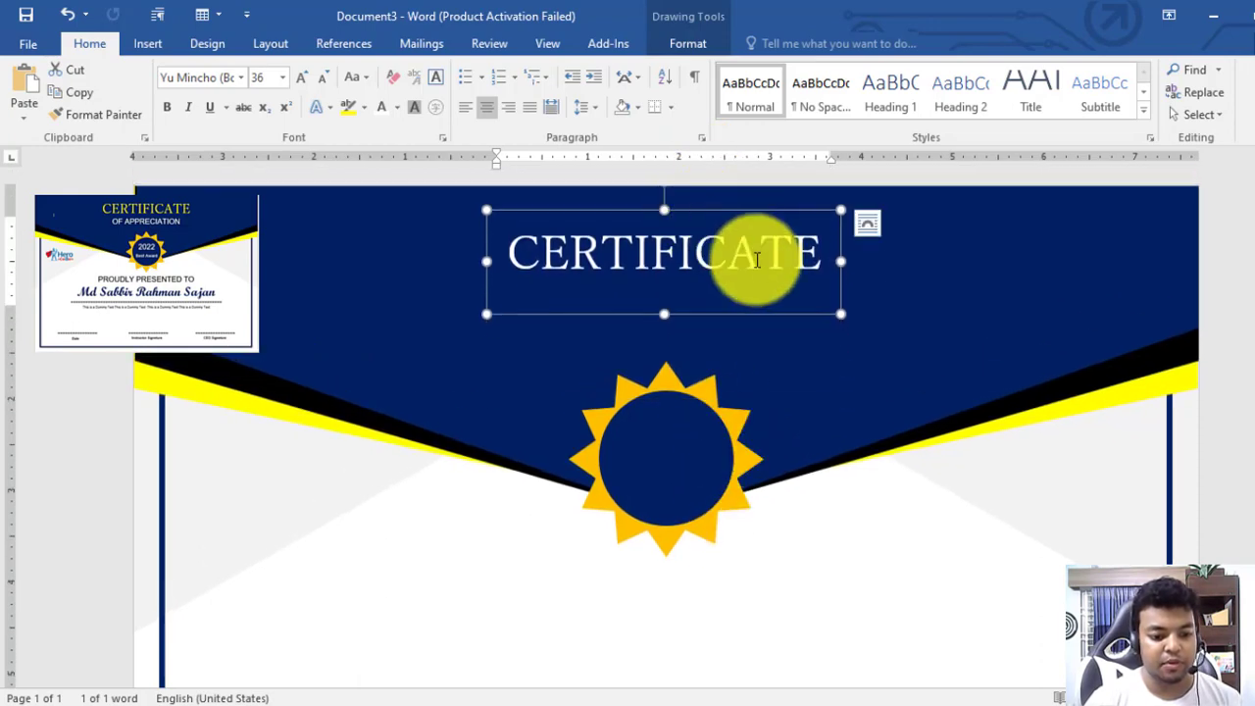
{"action": "left_click_drag", "start_coordinate": [843, 260], "coordinate": [917, 259]}
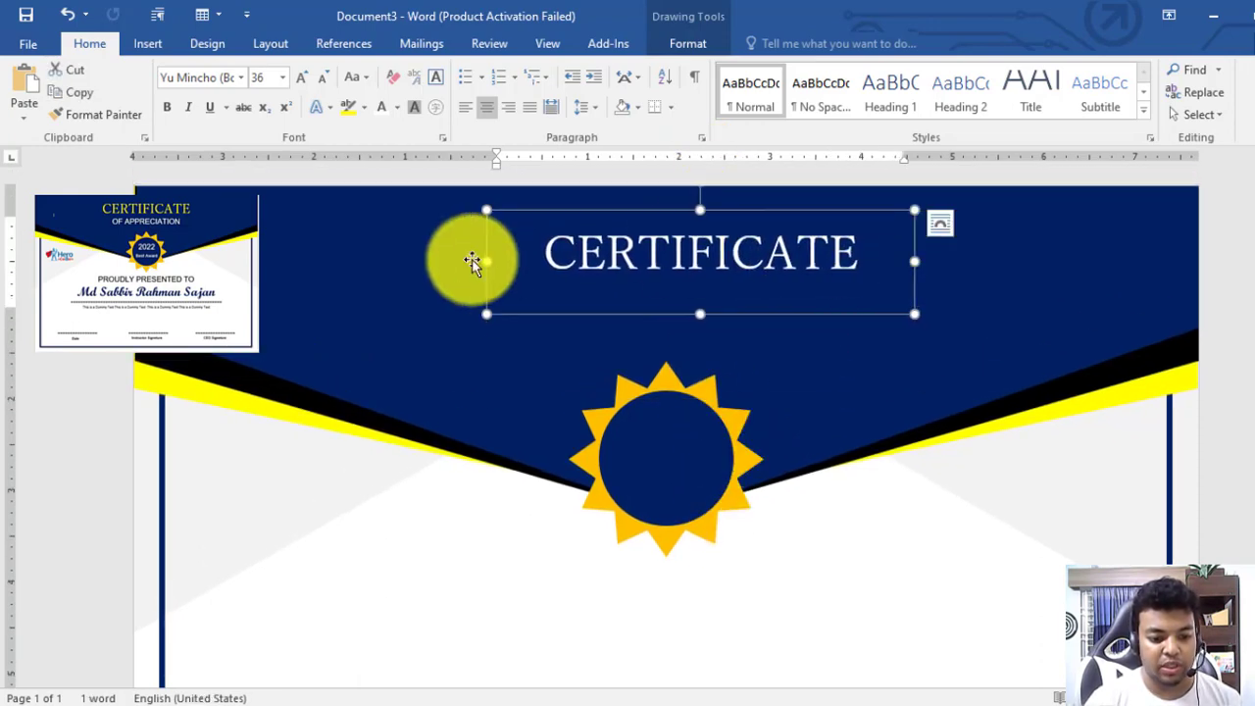
{"action": "left_click_drag", "start_coordinate": [485, 263], "coordinate": [397, 257]}
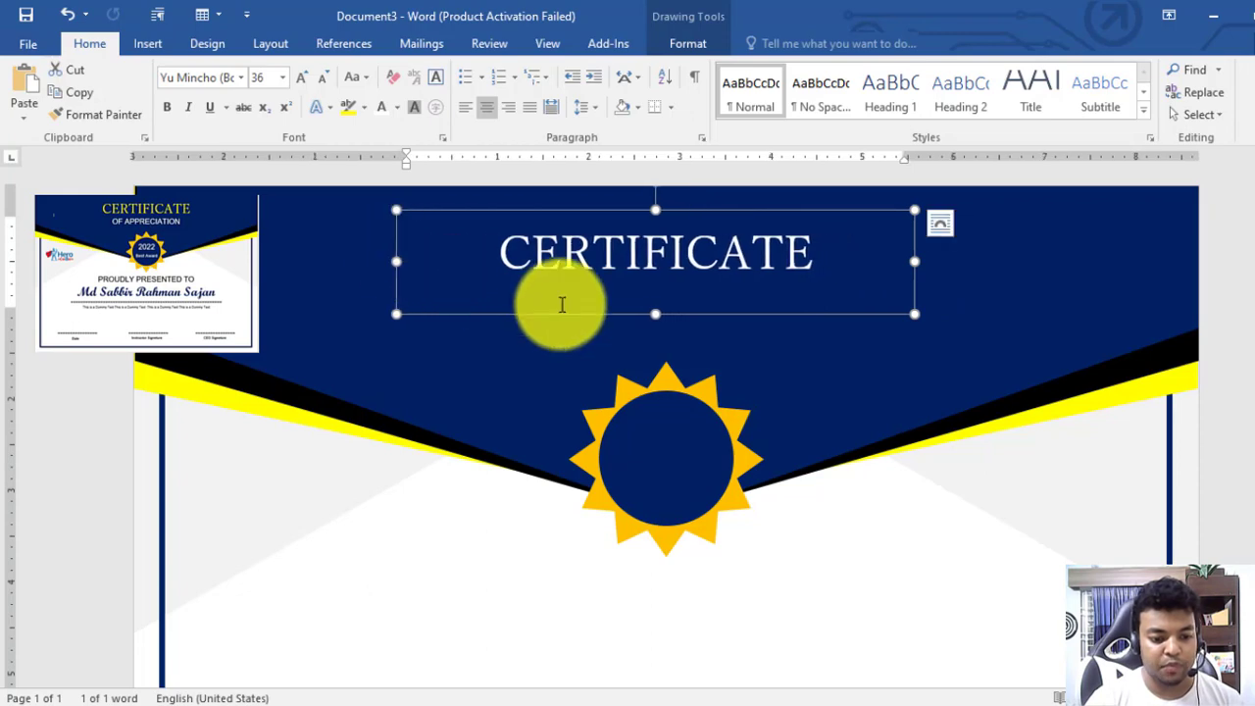
{"action": "key", "text": "alt"}
{"action": "scroll", "coordinate": [725, 392], "scroll_direction": "down", "scroll_amount": 4}
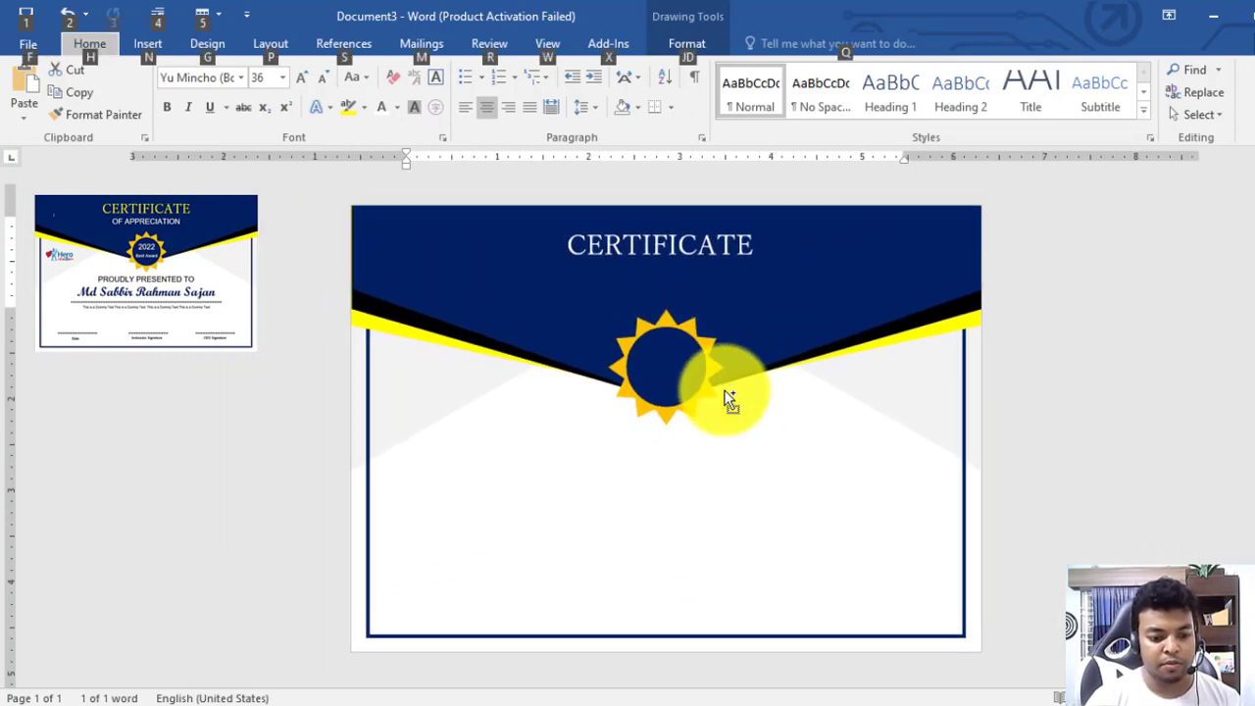
{"action": "triple_click", "coordinate": [672, 245]}
Enlarge CERTIFICATE to 48 pt and tighten the text box around it
{"action": "left_click", "coordinate": [304, 75]}
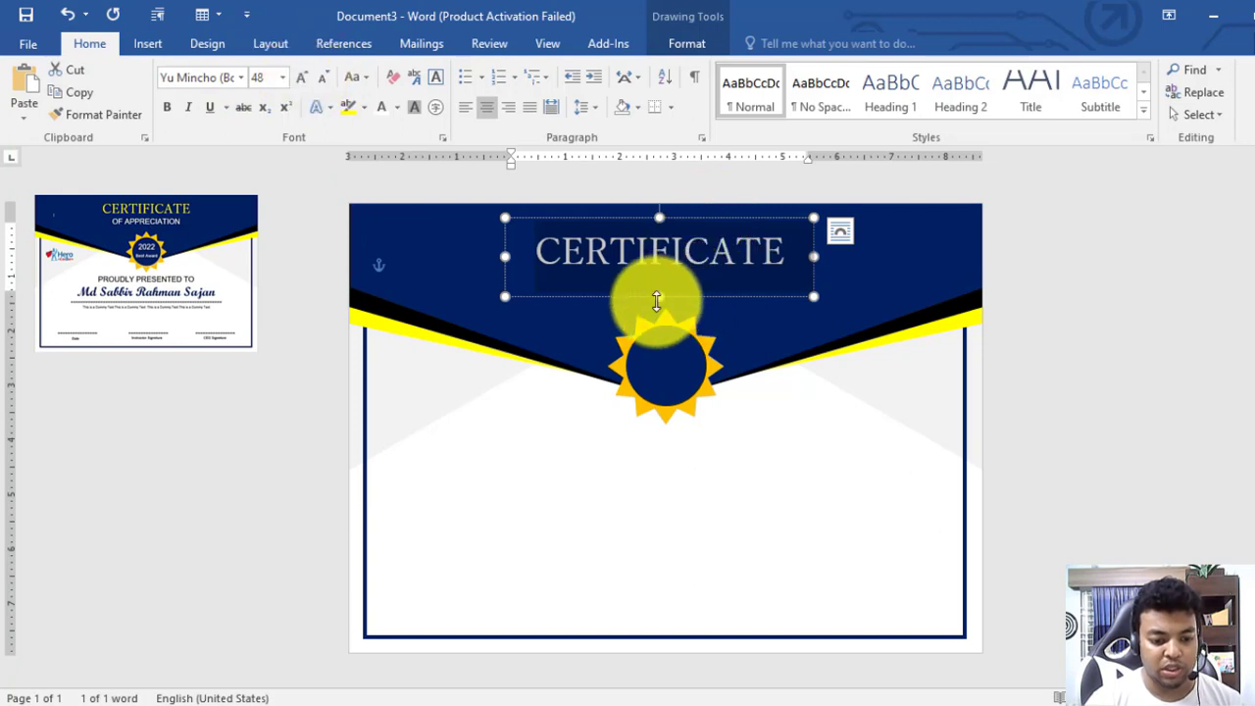
{"action": "left_click_drag", "start_coordinate": [657, 297], "coordinate": [661, 273]}
{"action": "mouse_move", "coordinate": [662, 216]}
{"action": "left_mouse_down"}
{"action": "mouse_move", "coordinate": [661, 231]}
{"action": "mouse_move", "coordinate": [658, 209]}
{"action": "left_mouse_up"}
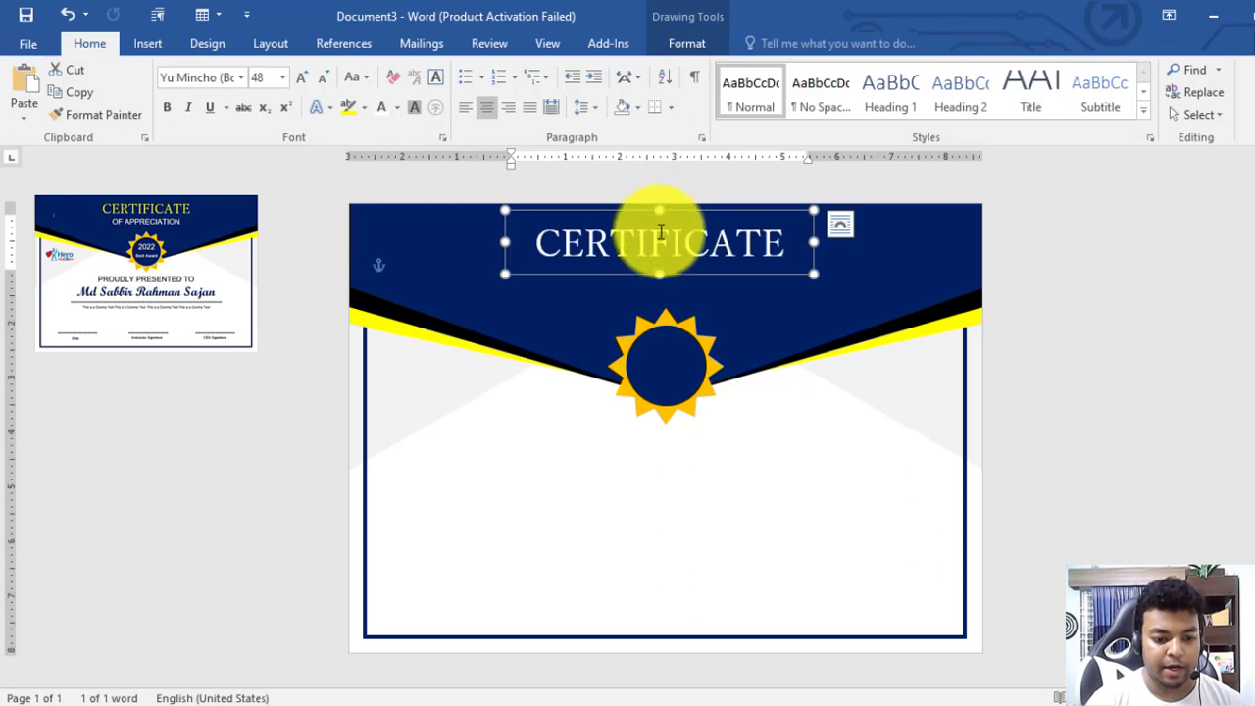
Remove the accidental yellow highlight from CERTIFICATE
{"action": "left_click", "coordinate": [351, 111]}
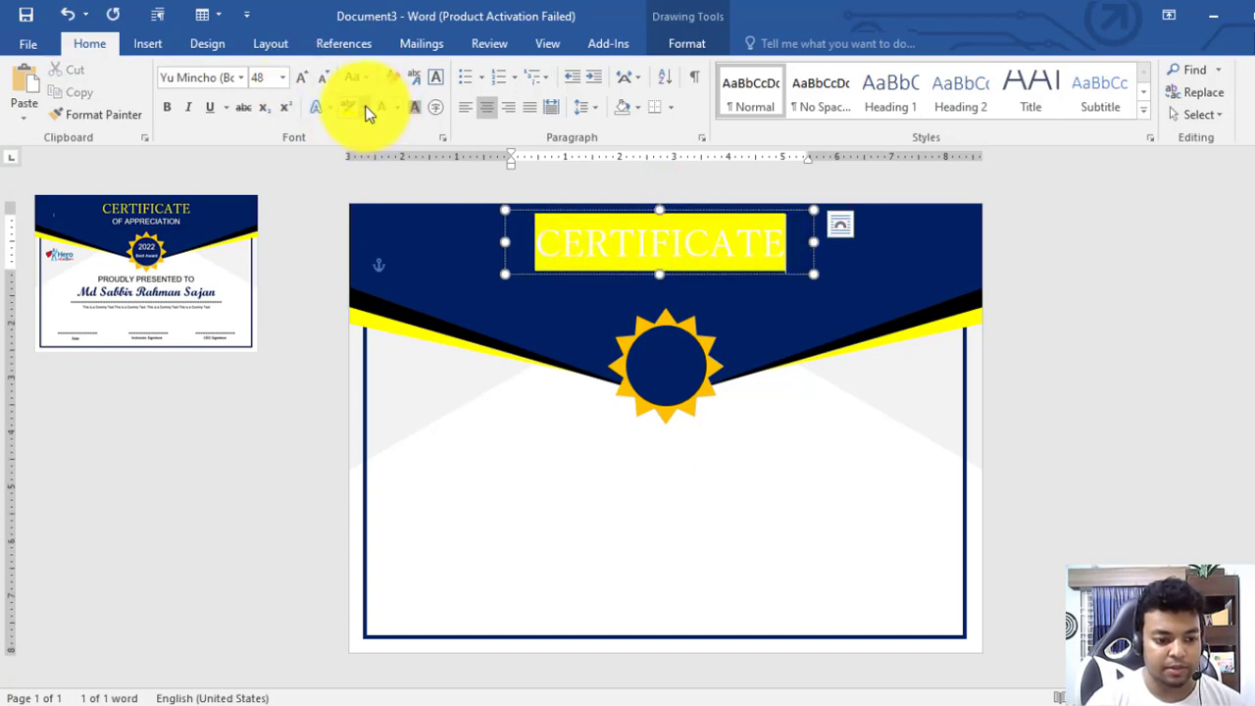
{"action": "left_click", "coordinate": [365, 108]}
{"action": "left_click", "coordinate": [376, 222]}
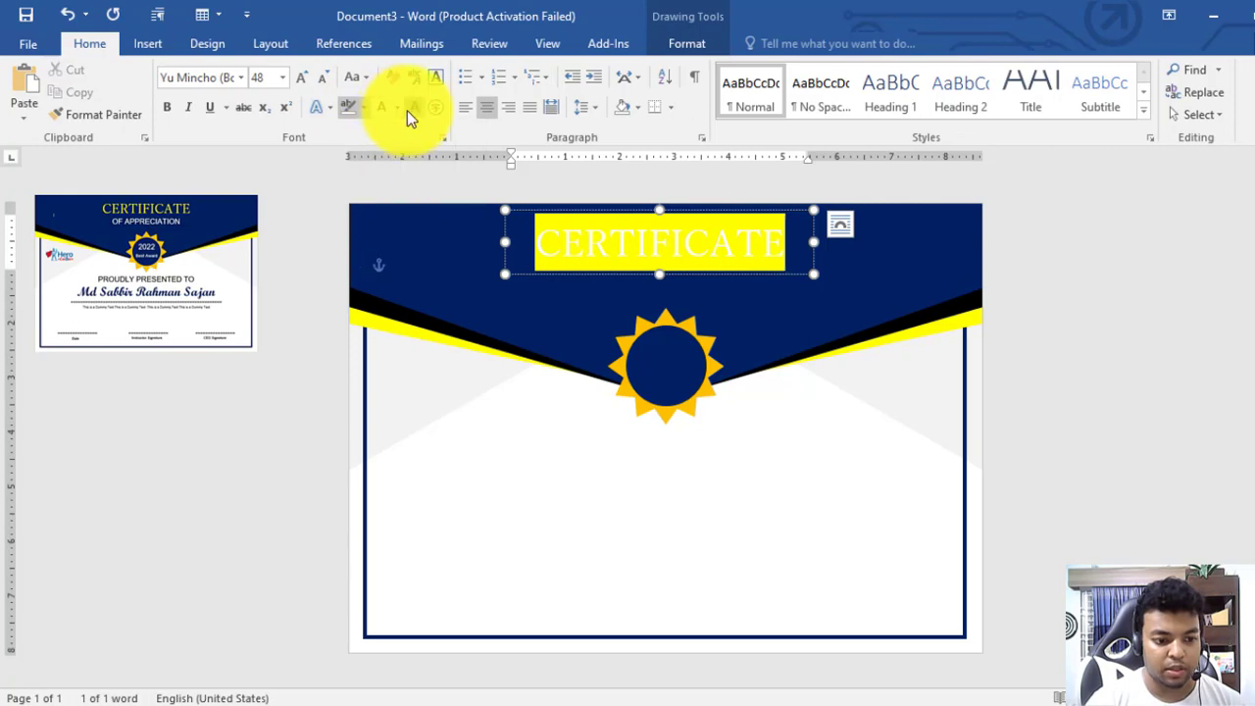
{"action": "left_click", "coordinate": [833, 266]}
{"action": "left_click", "coordinate": [734, 246]}
{"action": "double_click", "coordinate": [653, 264]}
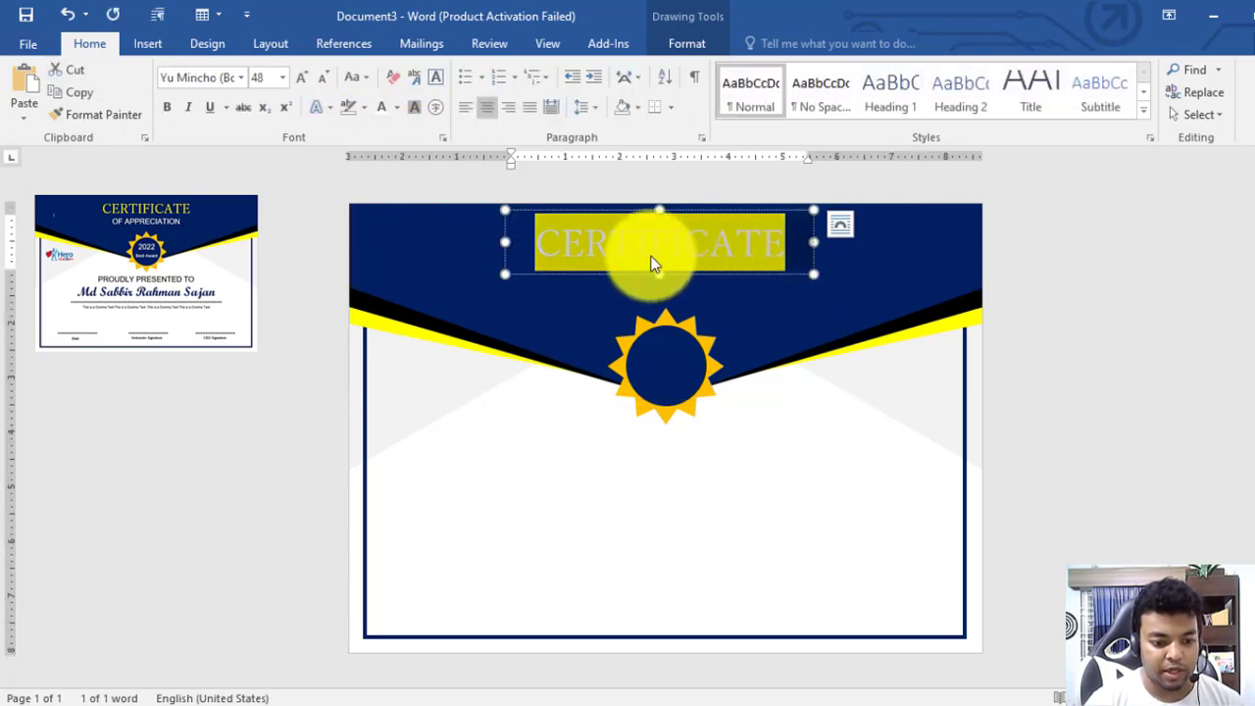
{"action": "left_click", "coordinate": [371, 112]}
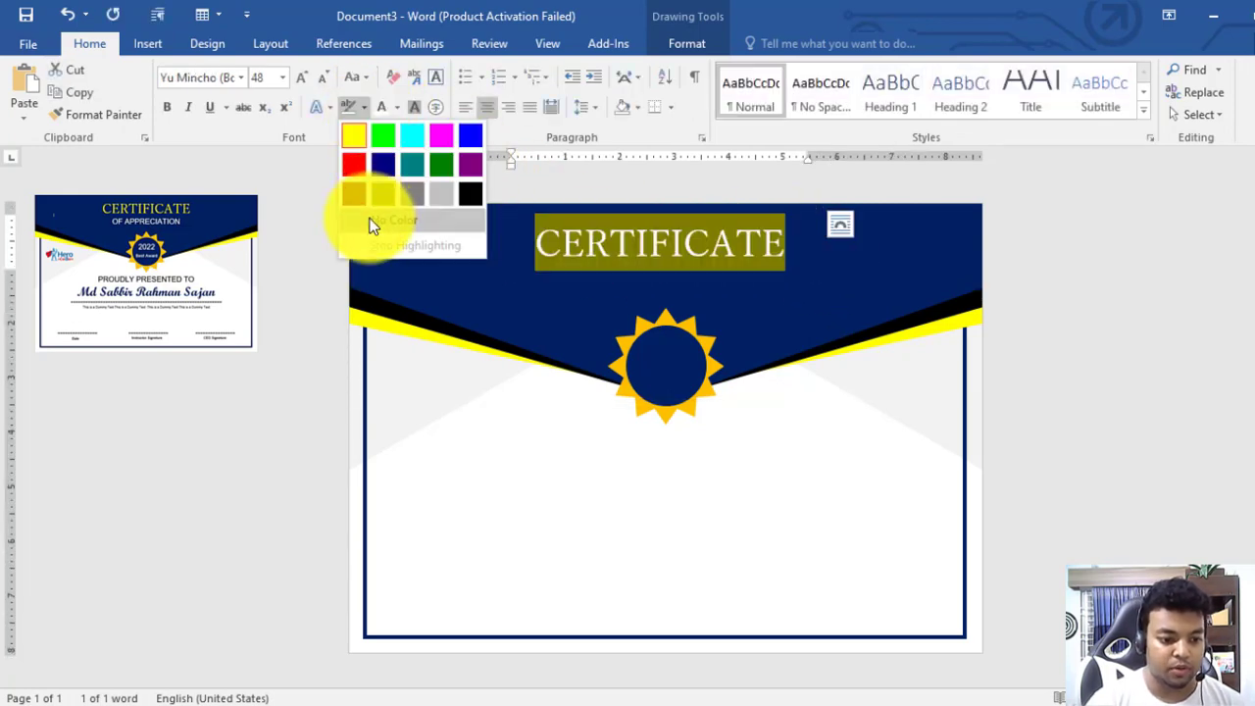
{"action": "left_click", "coordinate": [373, 221]}
Colour the CERTIFICATE text yellow
{"action": "left_click", "coordinate": [396, 108]}
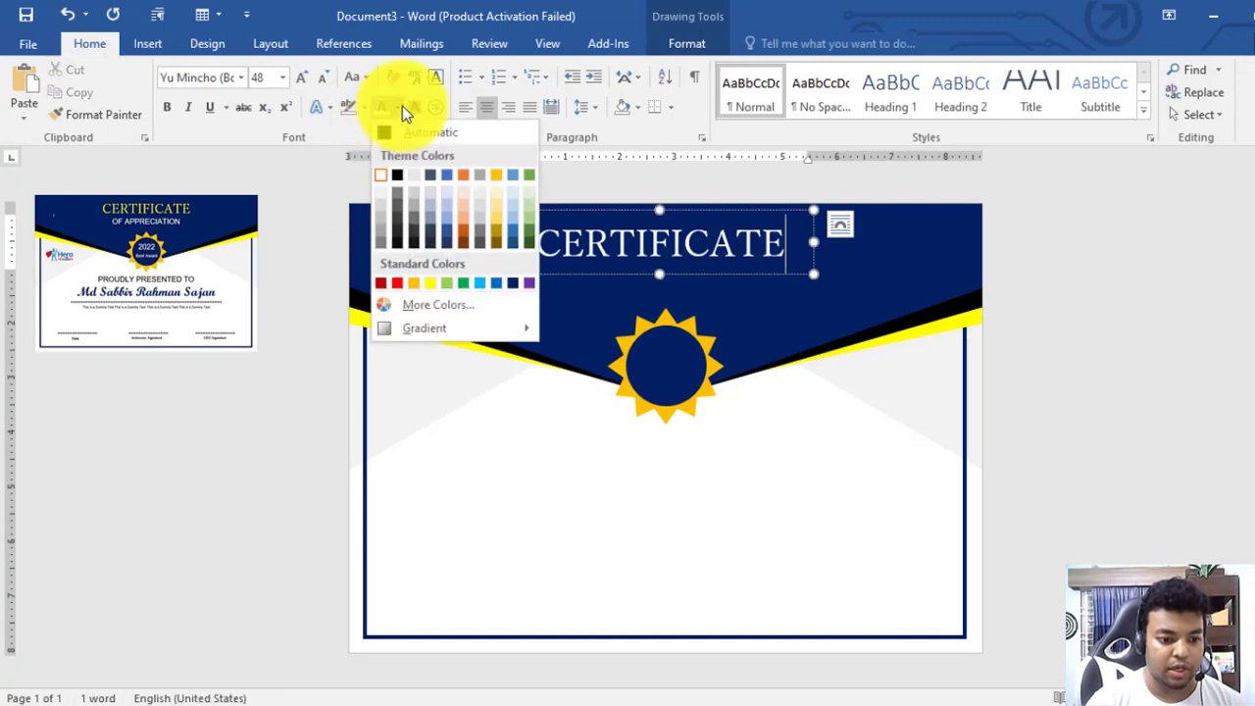
{"action": "left_click", "coordinate": [431, 285]}
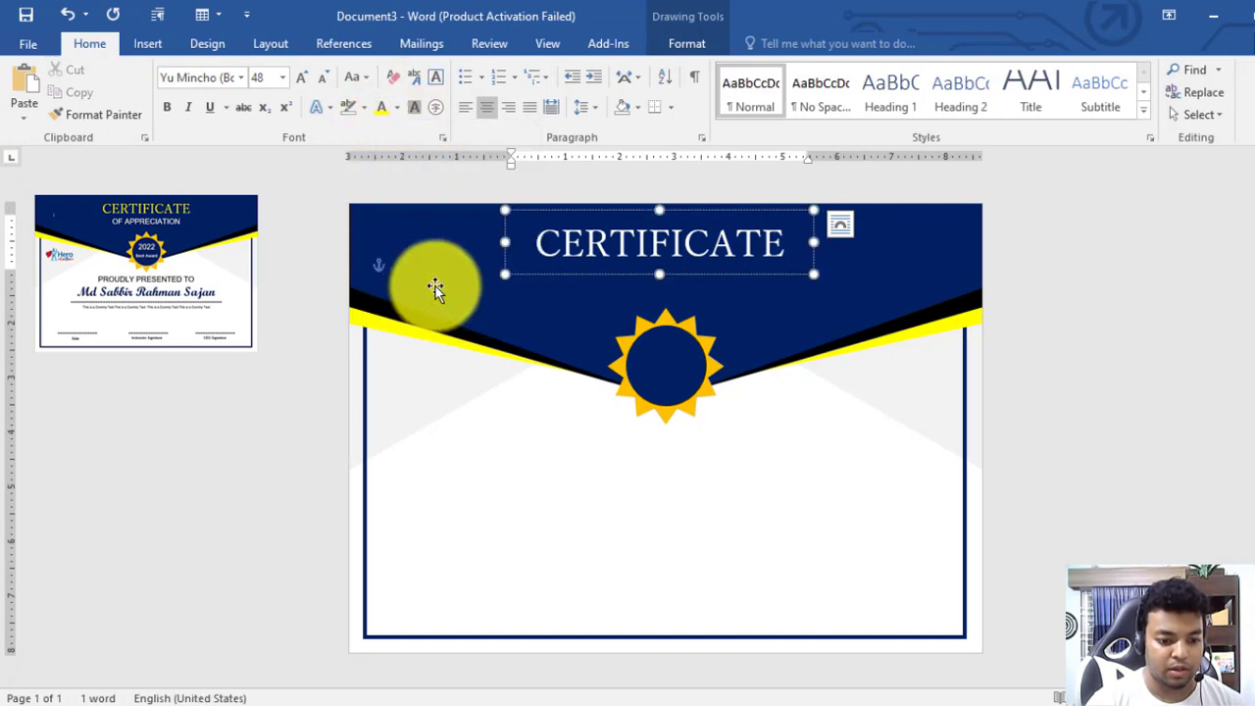
{"action": "left_click", "coordinate": [383, 107]}
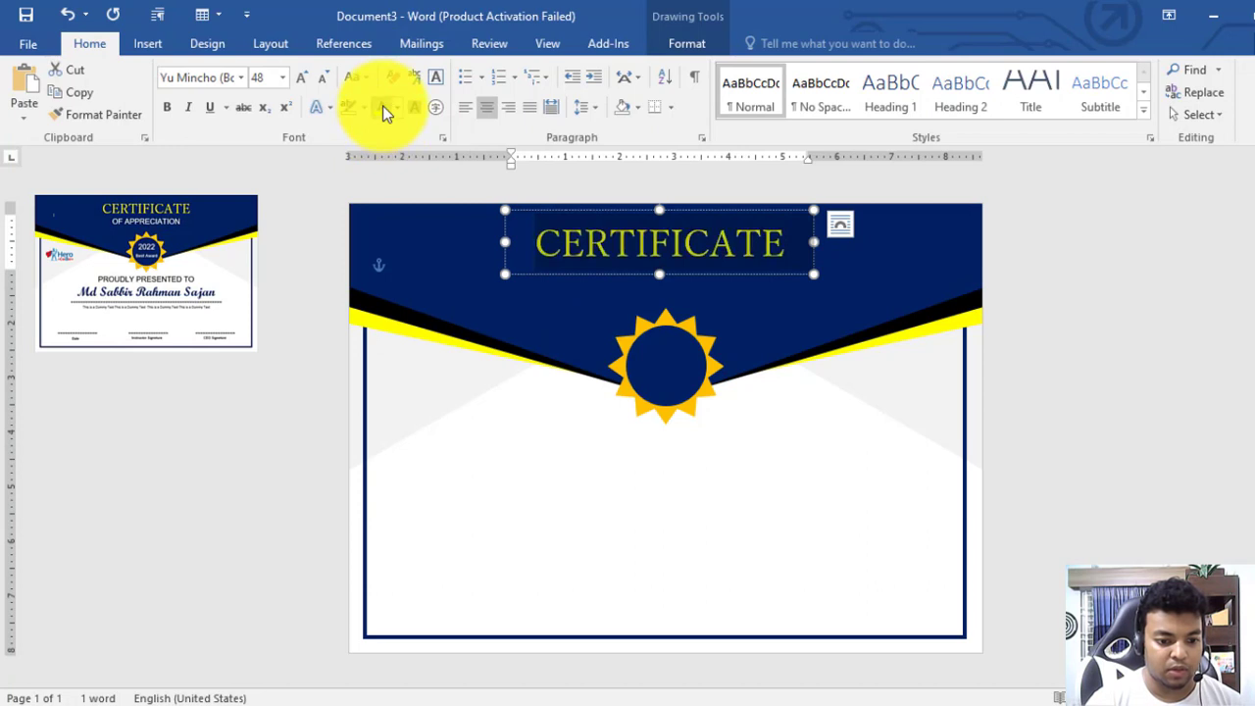
{"action": "left_click", "coordinate": [701, 257]}
{"action": "double_click", "coordinate": [699, 251]}
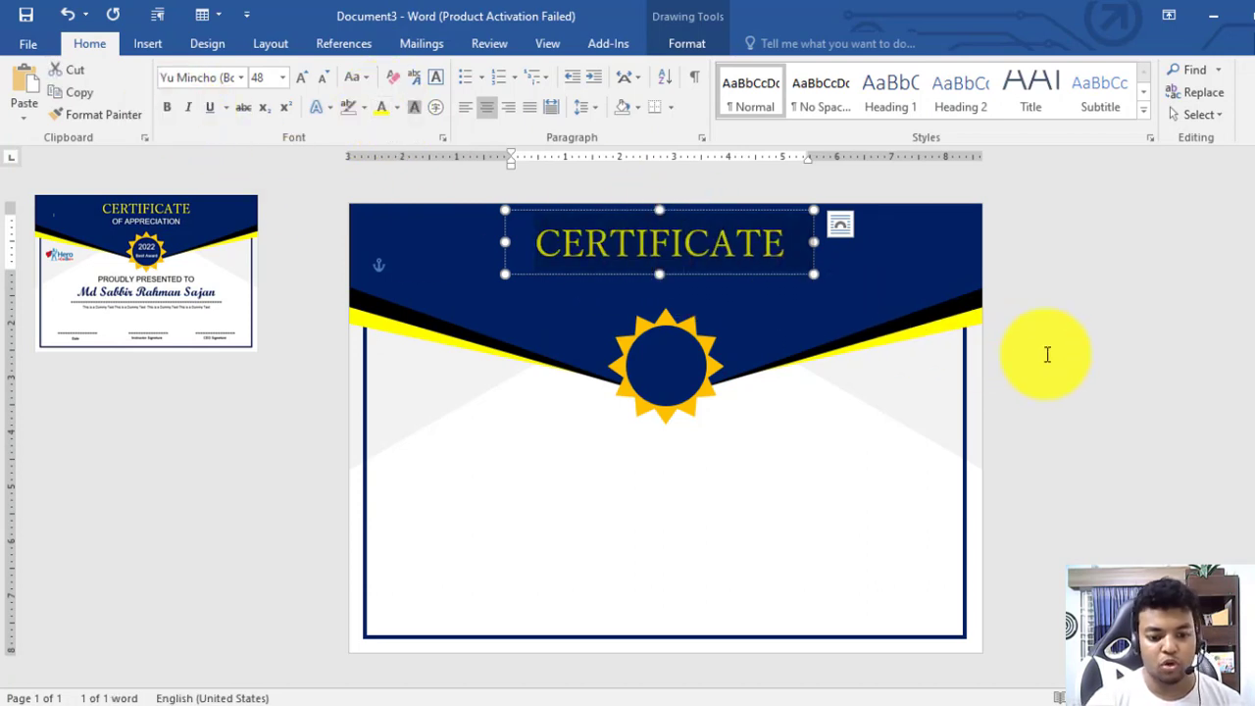
{"action": "left_click", "coordinate": [751, 281]}
{"action": "left_click", "coordinate": [739, 273]}
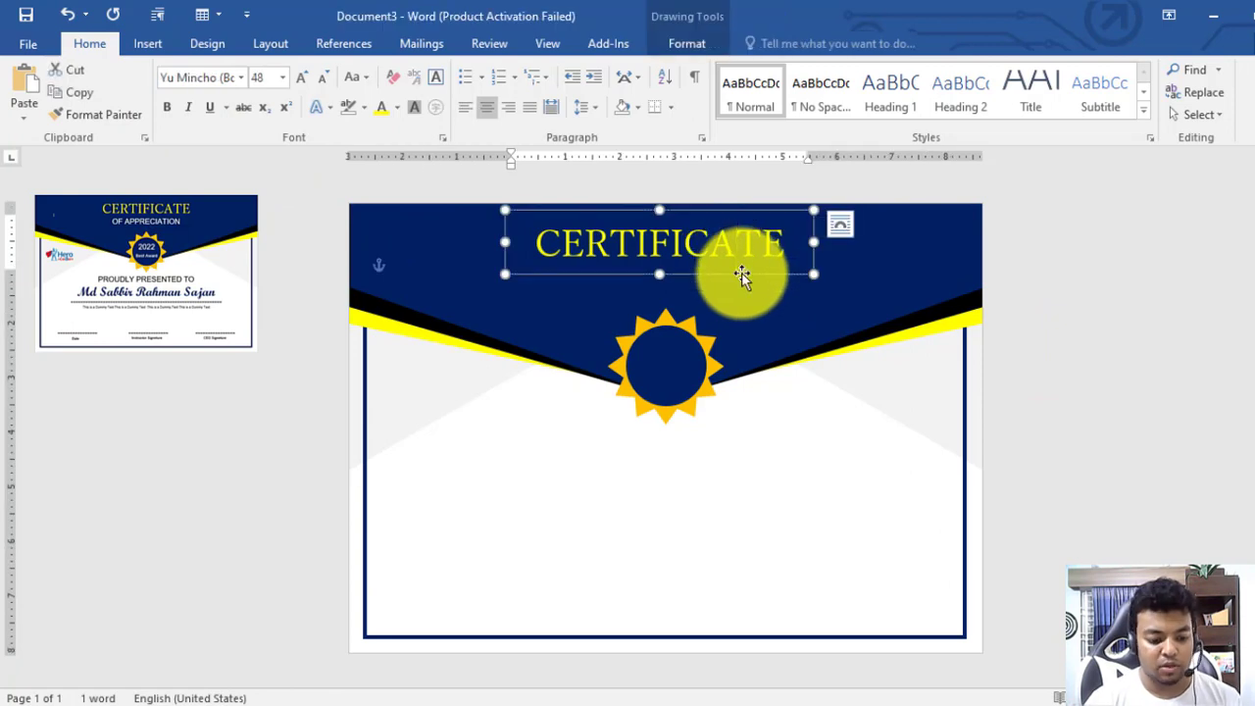
Duplicate the CERTIFICATE text box and retype its text as 'OF APPRECIATION'
{"action": "key", "text": "ctrl+c"}
{"action": "key", "text": "ctrl+v"}
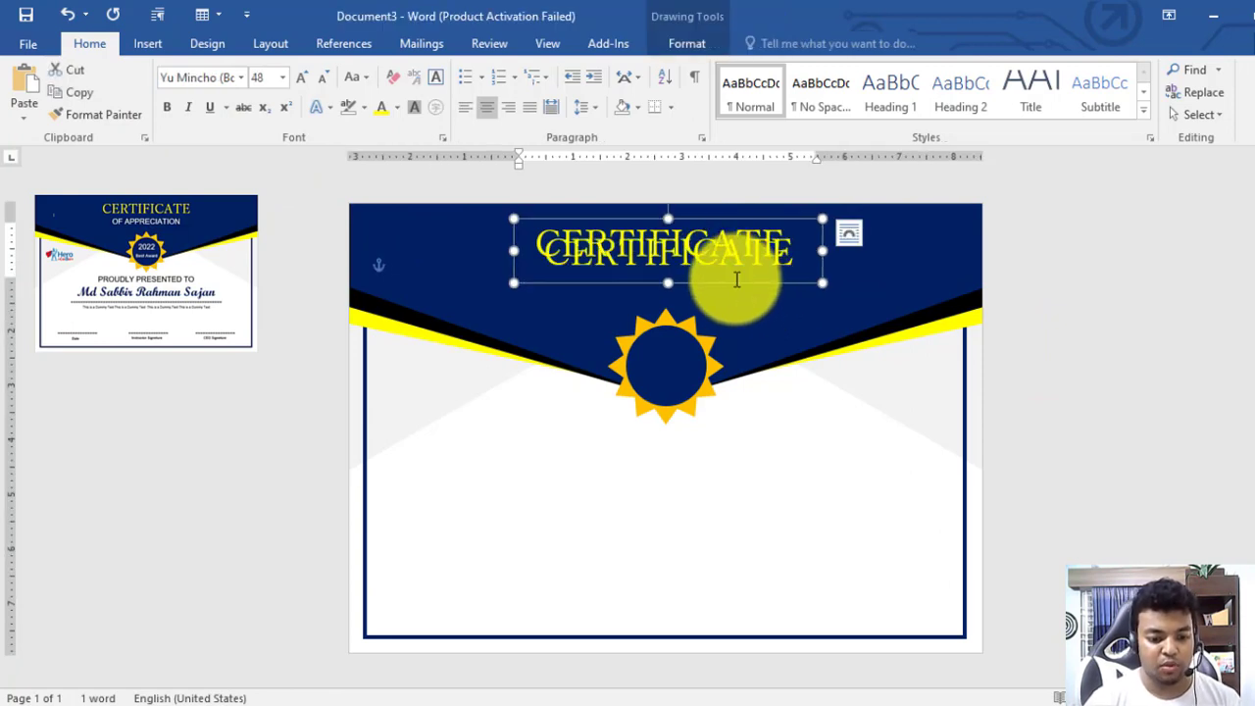
{"action": "left_click_drag", "start_coordinate": [734, 284], "coordinate": [732, 303]}
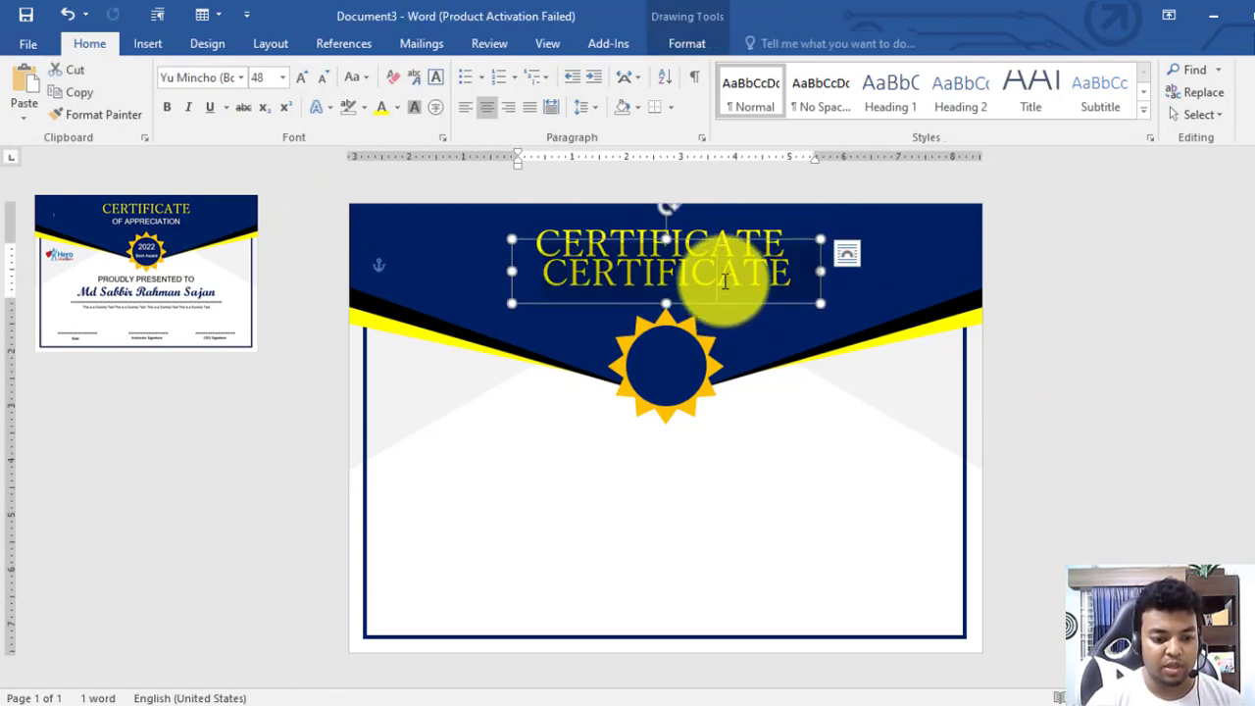
{"action": "type", "text": "OF A"}
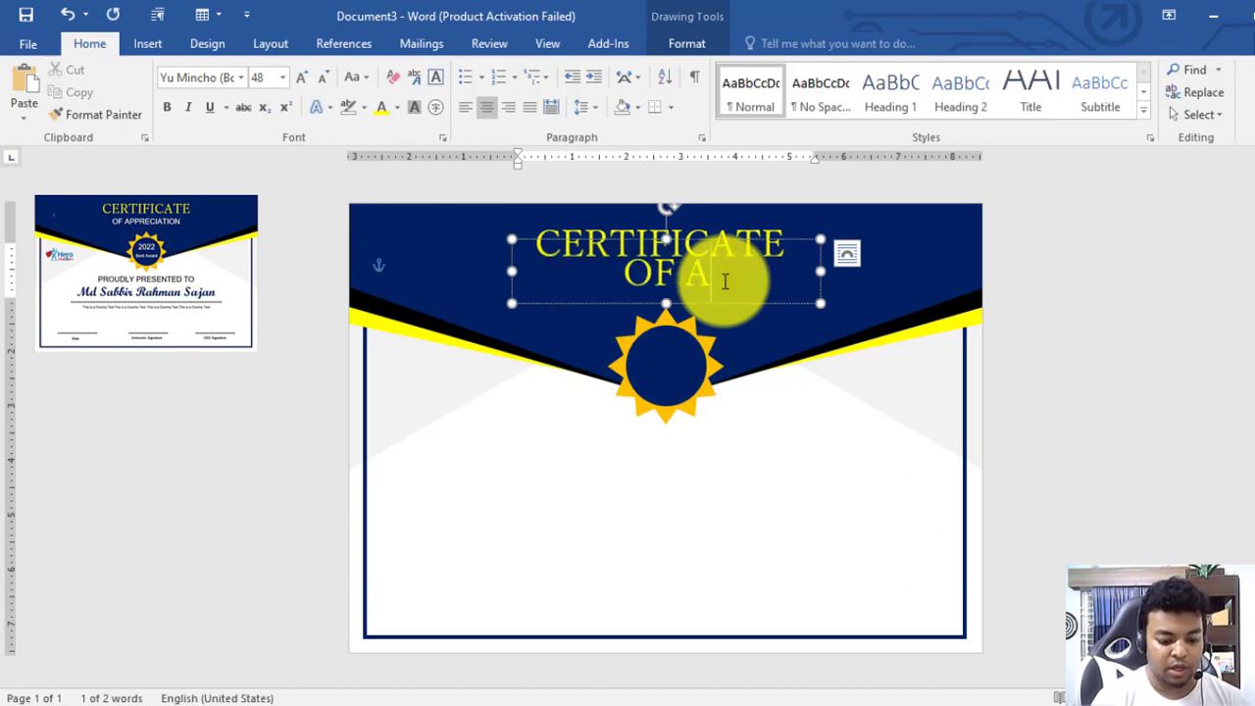
{"action": "type", "text": "PPRESCITI"}
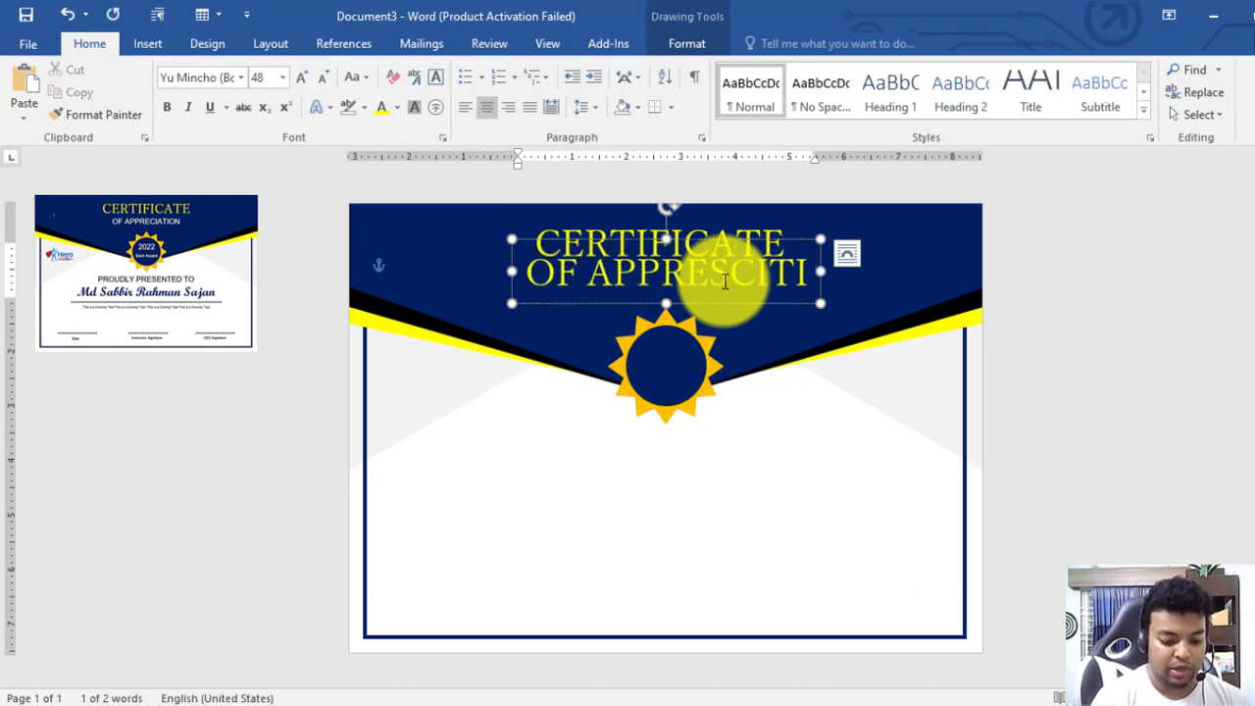
{"action": "key", "text": "ctrl+BackSpace"}
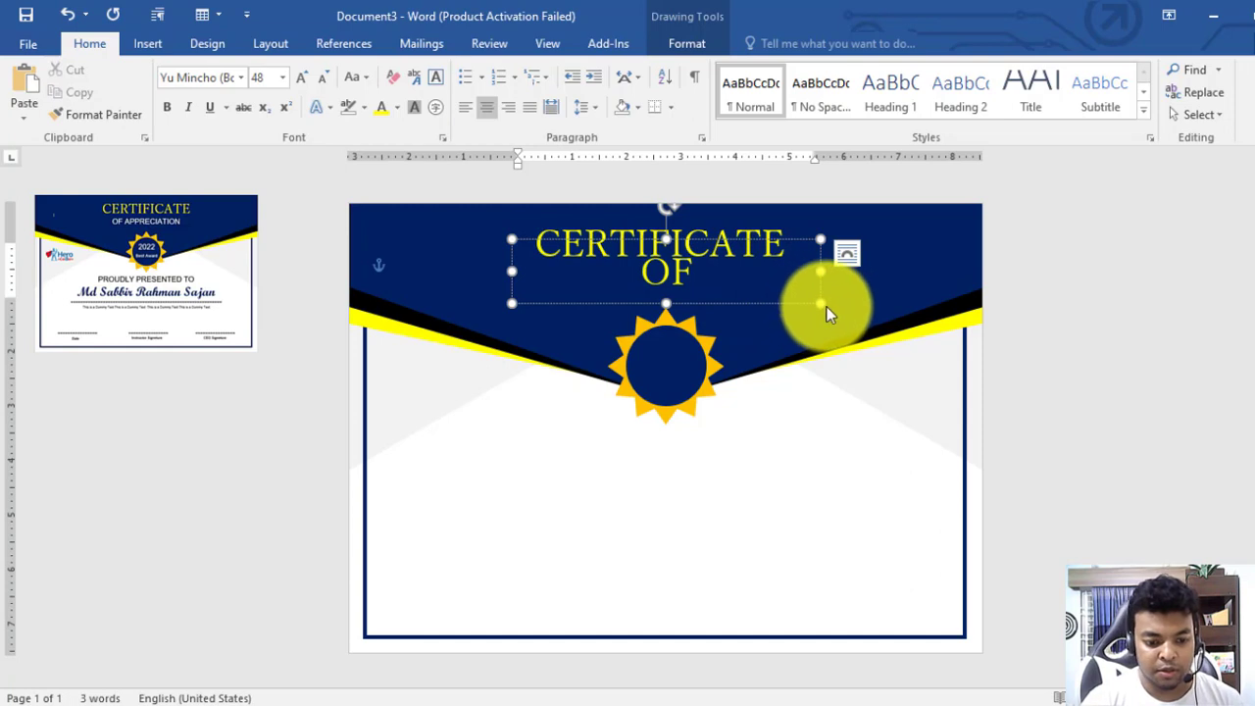
{"action": "left_click_drag", "start_coordinate": [820, 305], "coordinate": [968, 290]}
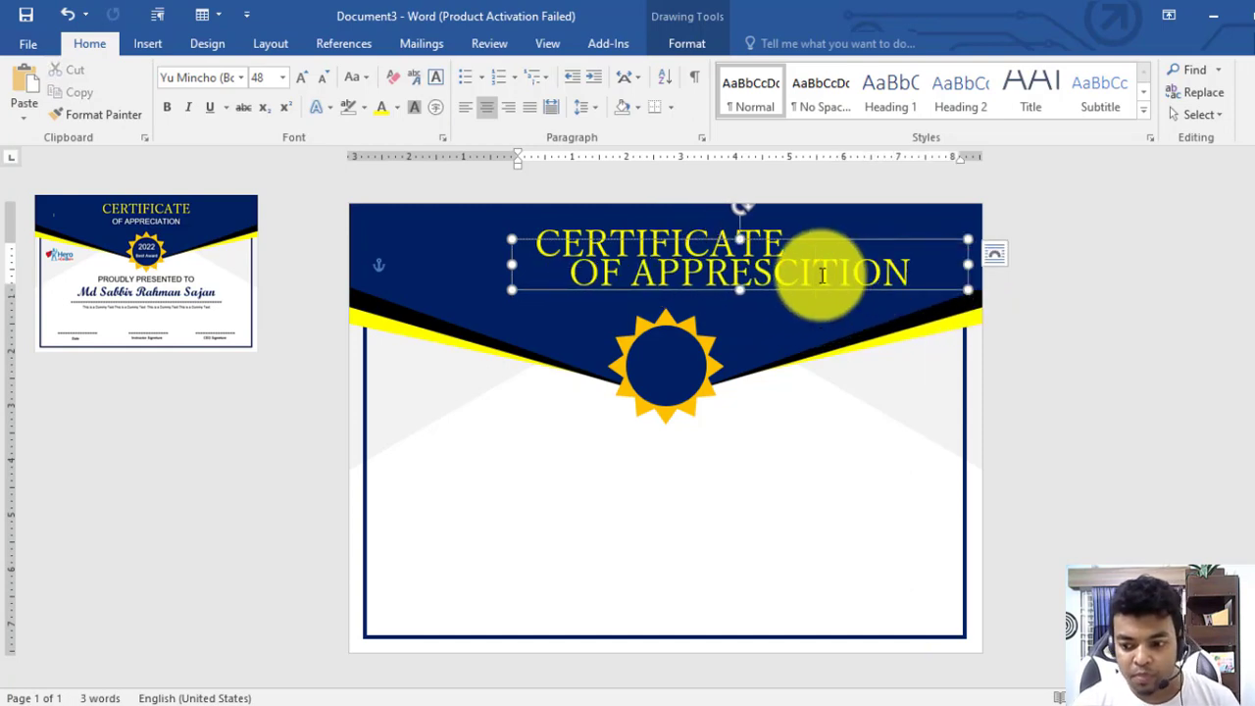
{"action": "left_click", "coordinate": [826, 272]}
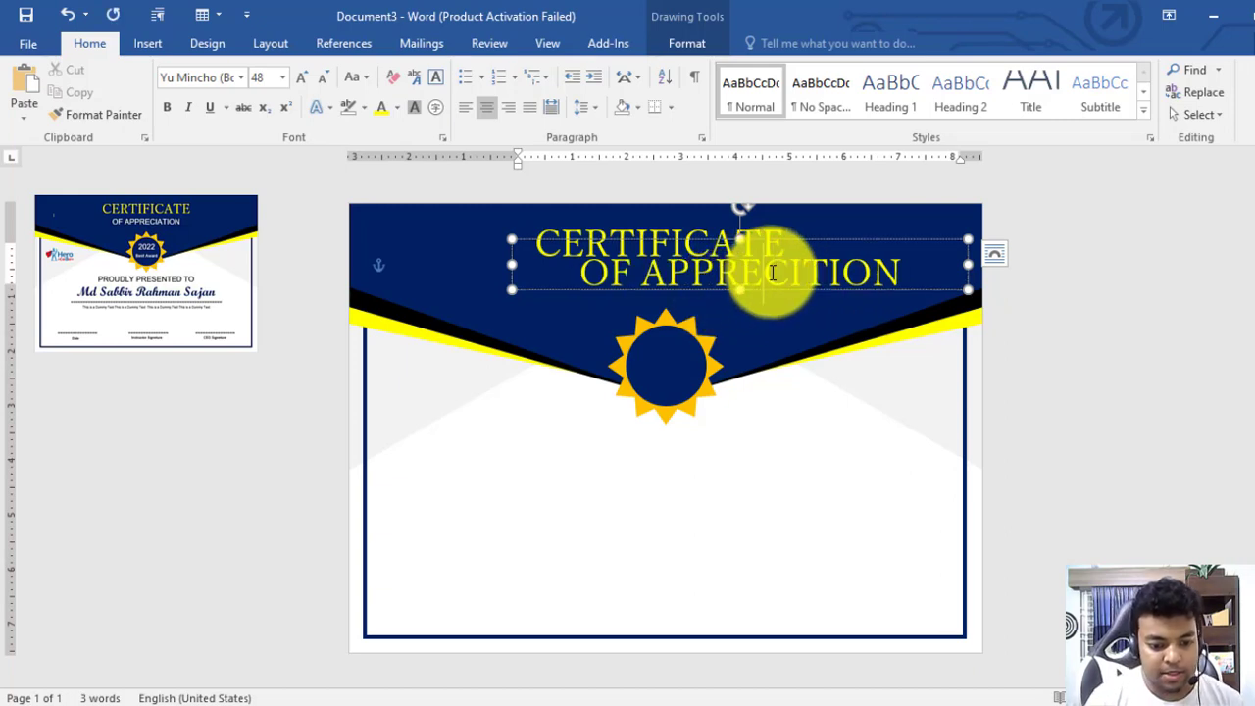
{"action": "type", "text": "A"}
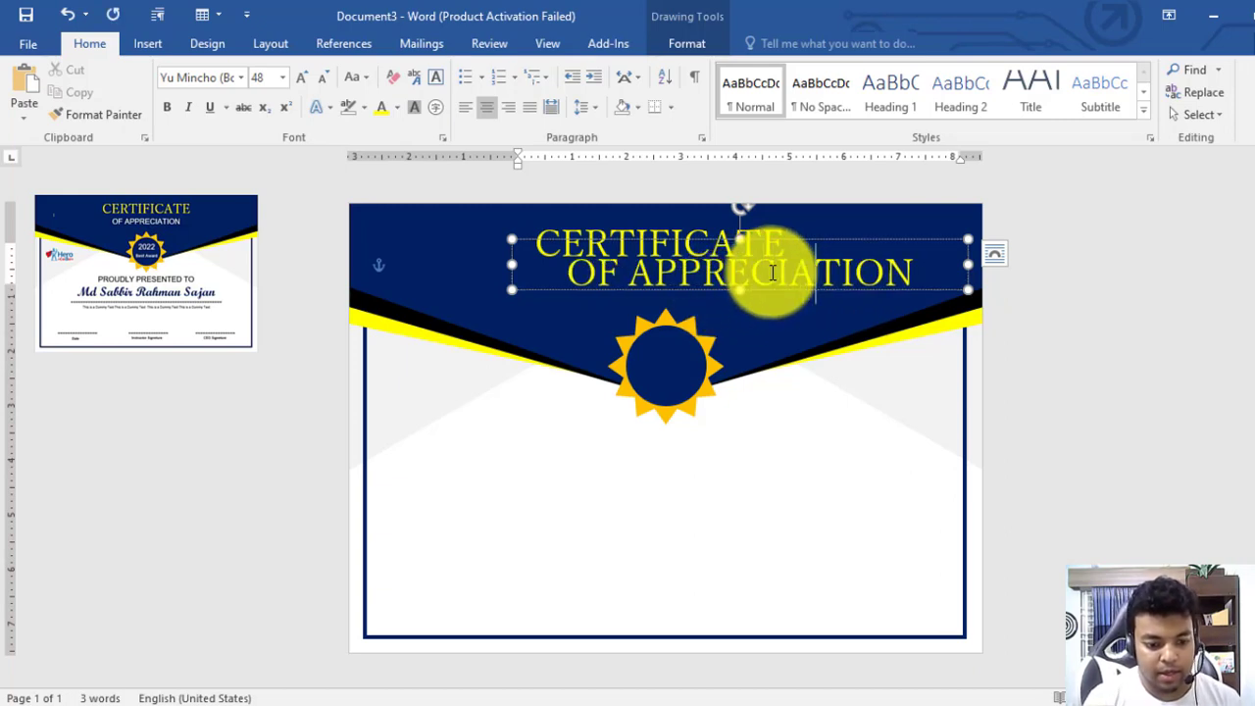
Make OF APPRECIATION Arial 28 pt white and place it beneath the title
{"action": "key", "text": "ctrl+a"}
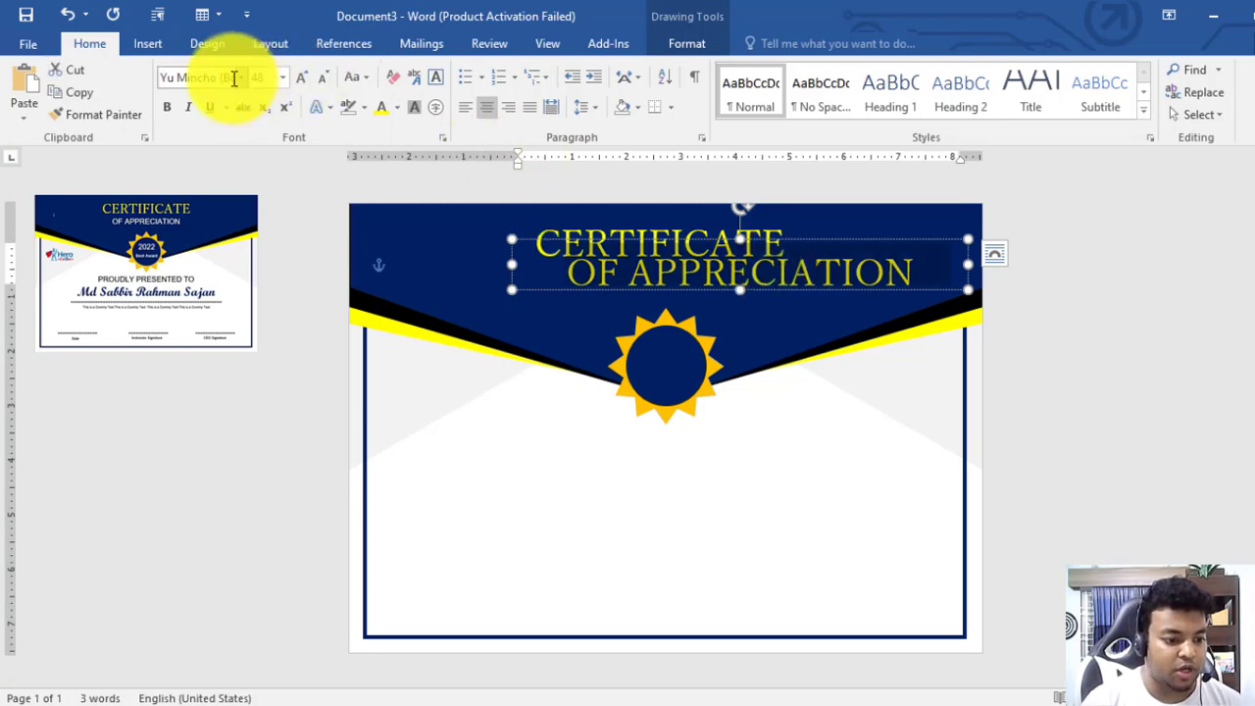
{"action": "left_click", "coordinate": [215, 78]}
{"action": "type", "text": "Arial"}
{"action": "key", "text": "Return"}
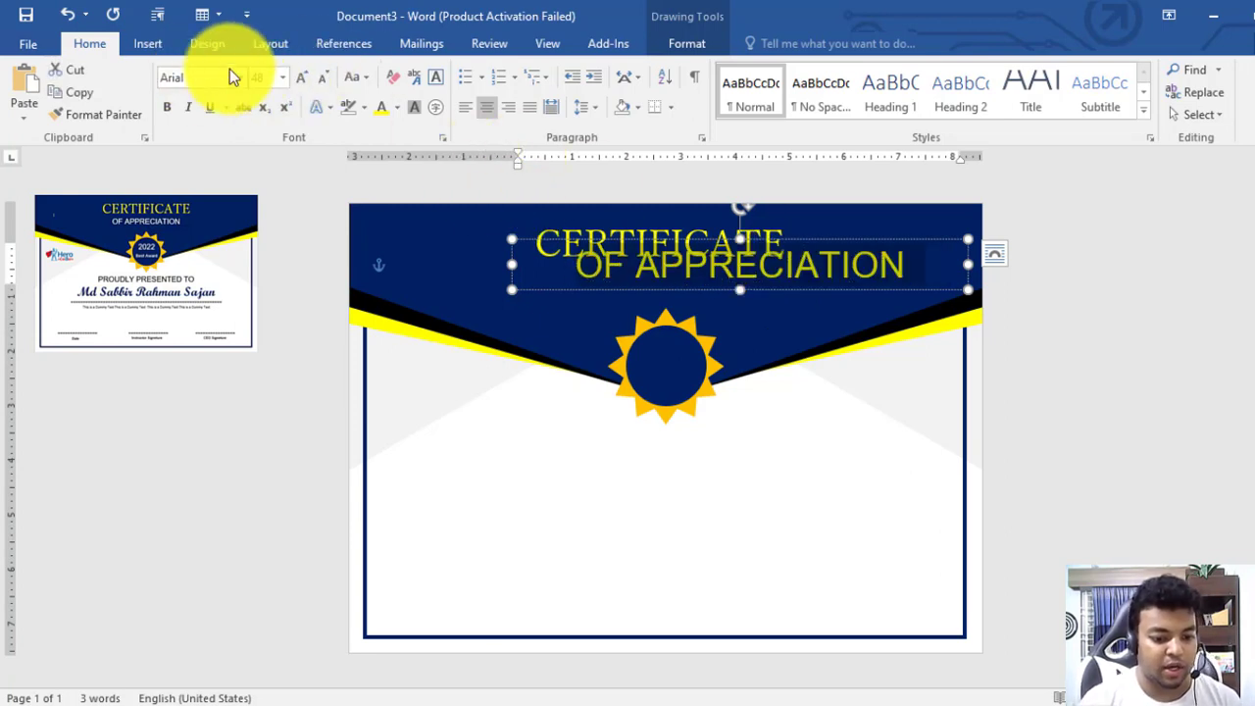
{"action": "left_click", "coordinate": [318, 81]}
{"action": "left_click", "coordinate": [318, 82]}
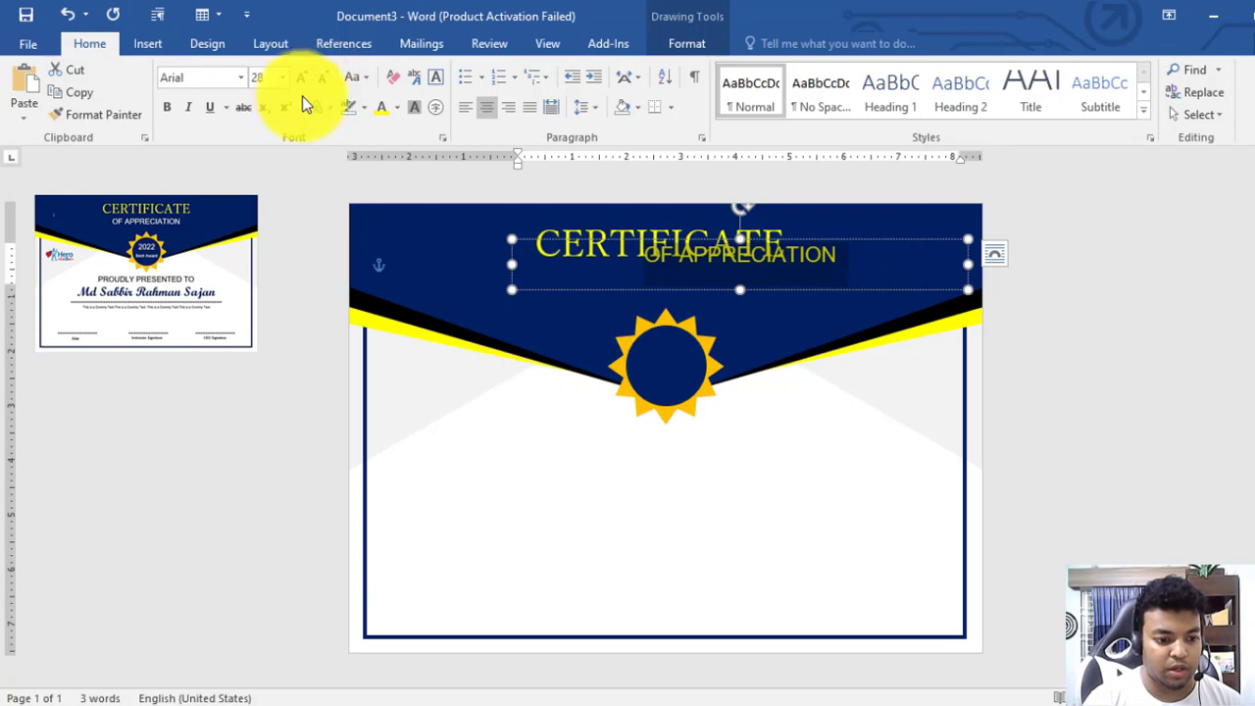
{"action": "left_click", "coordinate": [396, 108]}
{"action": "left_click", "coordinate": [395, 176]}
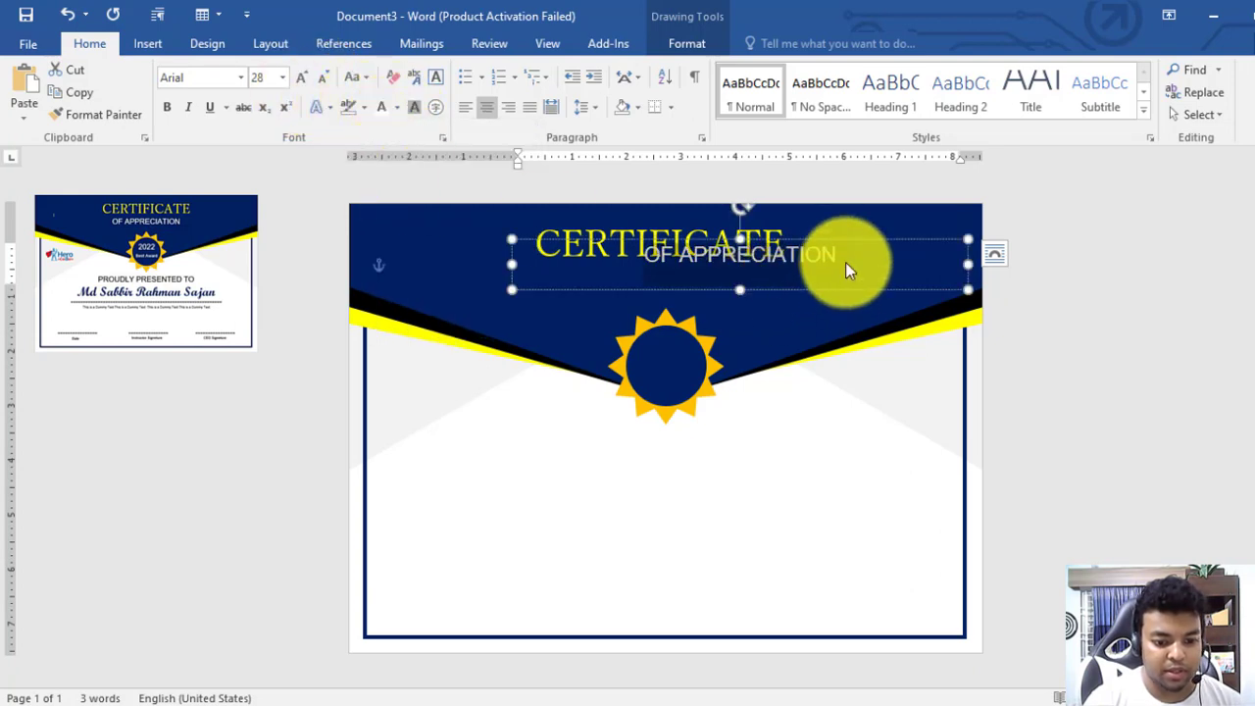
{"action": "left_click_drag", "start_coordinate": [841, 292], "coordinate": [748, 318]}
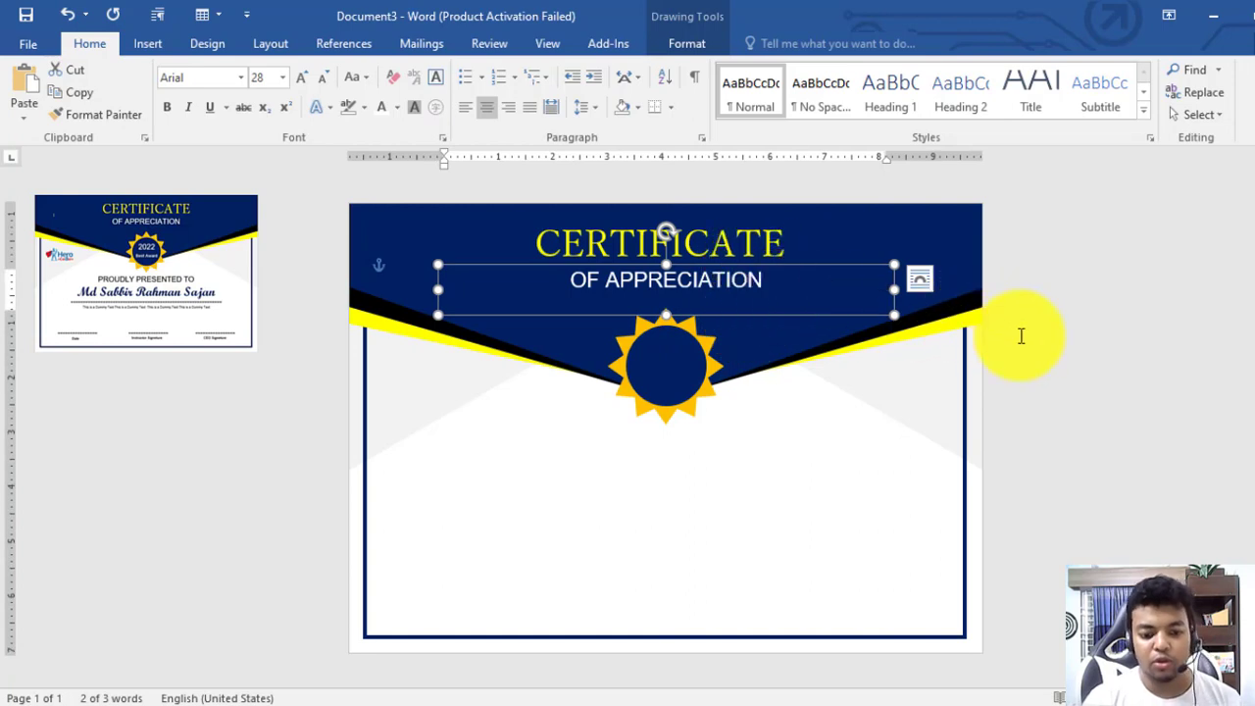
{"action": "left_click", "coordinate": [973, 424]}
{"action": "left_click", "coordinate": [965, 403]}
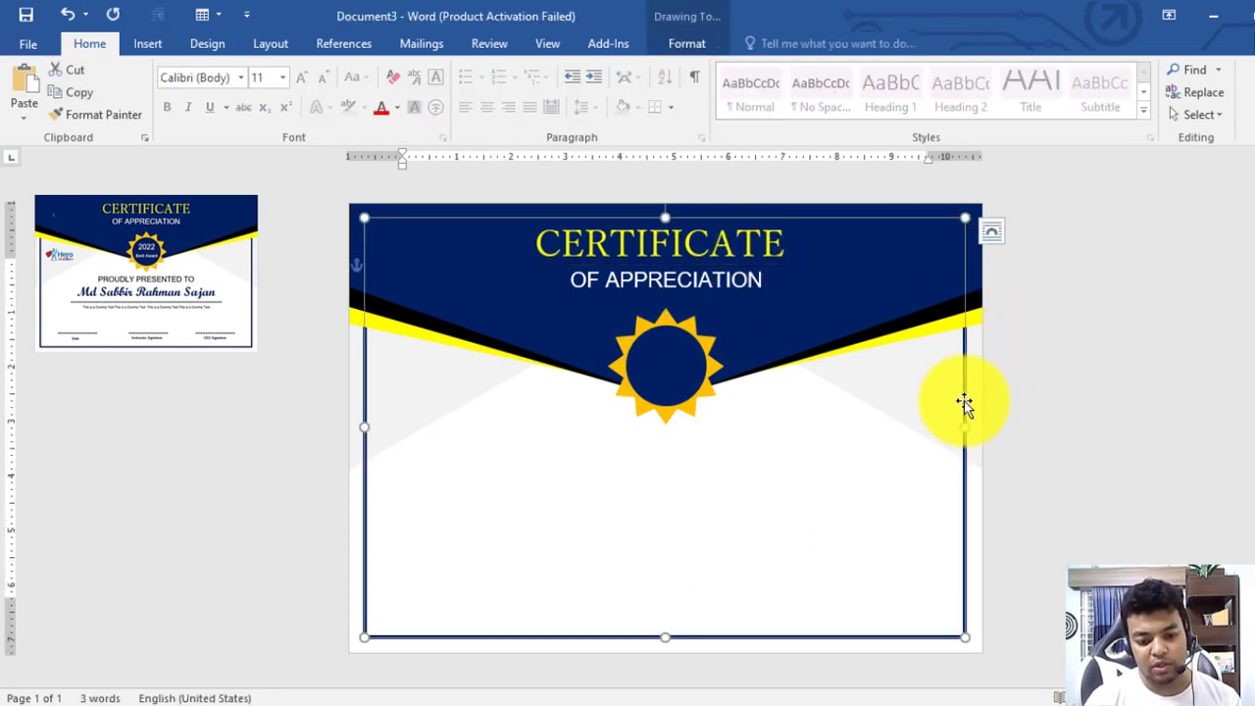
Align the CERTIFICATE and OF APPRECIATION text boxes to each other's centre
{"action": "left_click", "coordinate": [748, 276]}
{"action": "left_click", "coordinate": [742, 245], "text": "shift"}
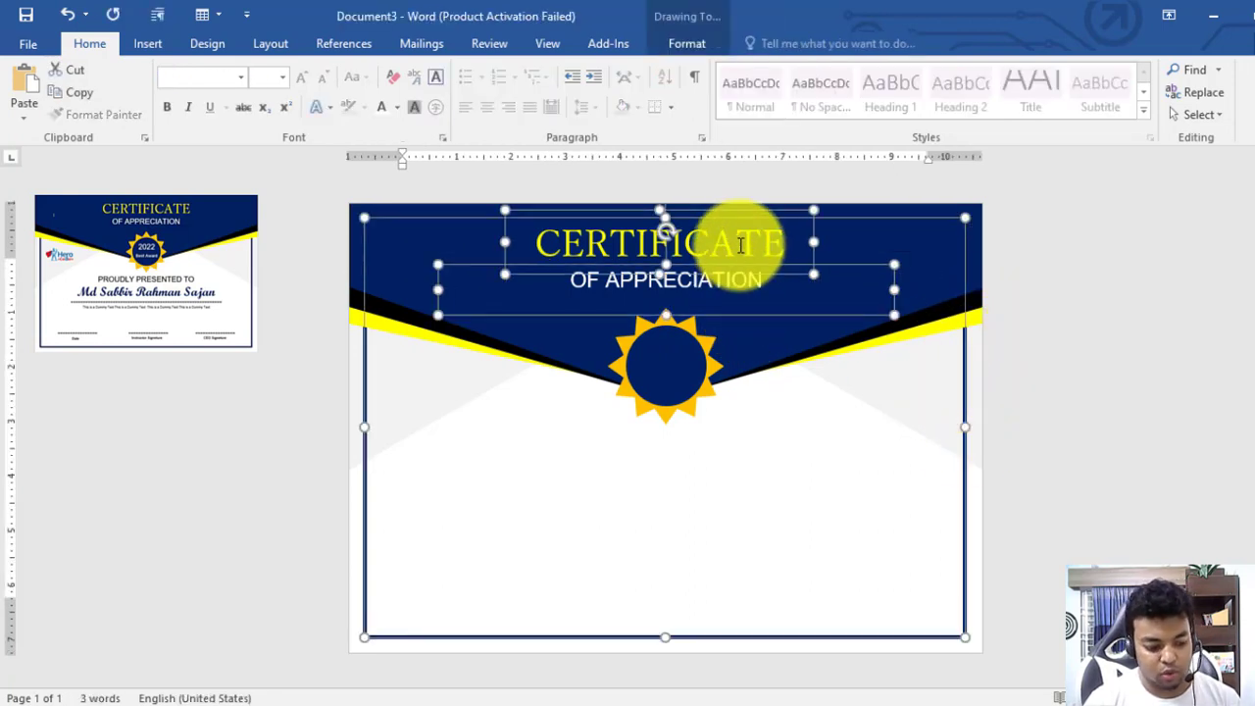
{"action": "left_click", "coordinate": [673, 45]}
{"action": "left_click", "coordinate": [1114, 75]}
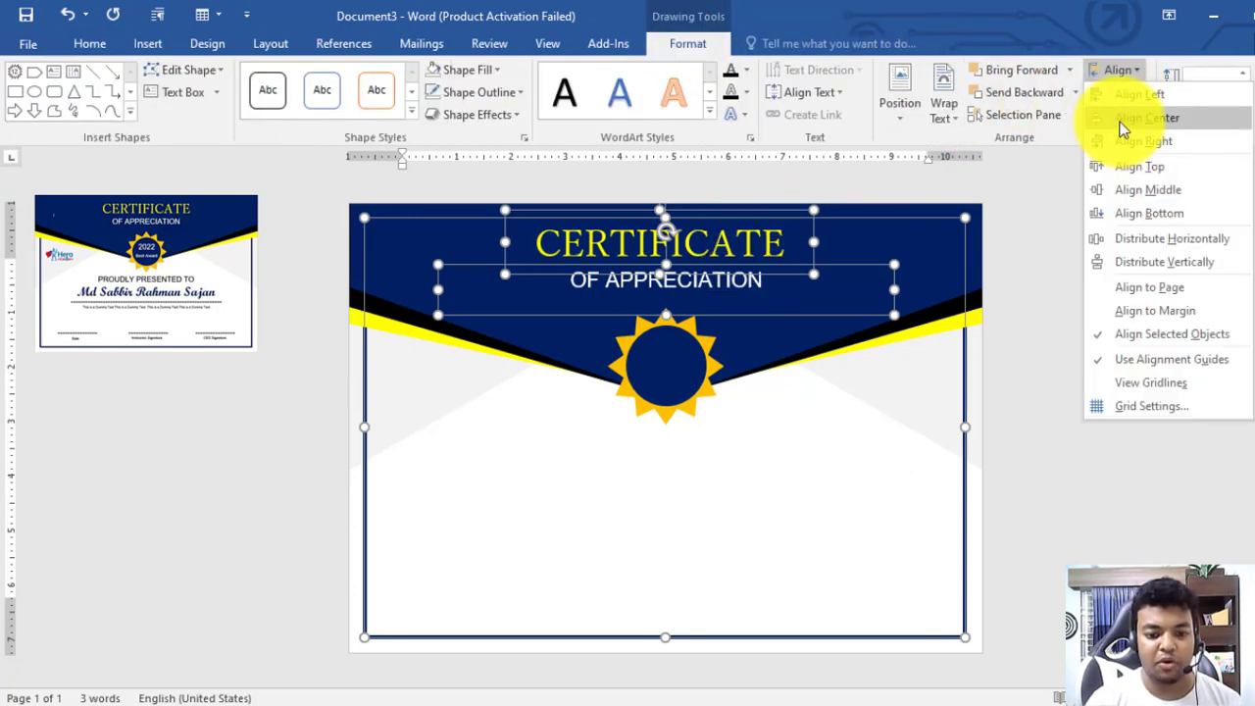
{"action": "left_click", "coordinate": [1128, 119]}
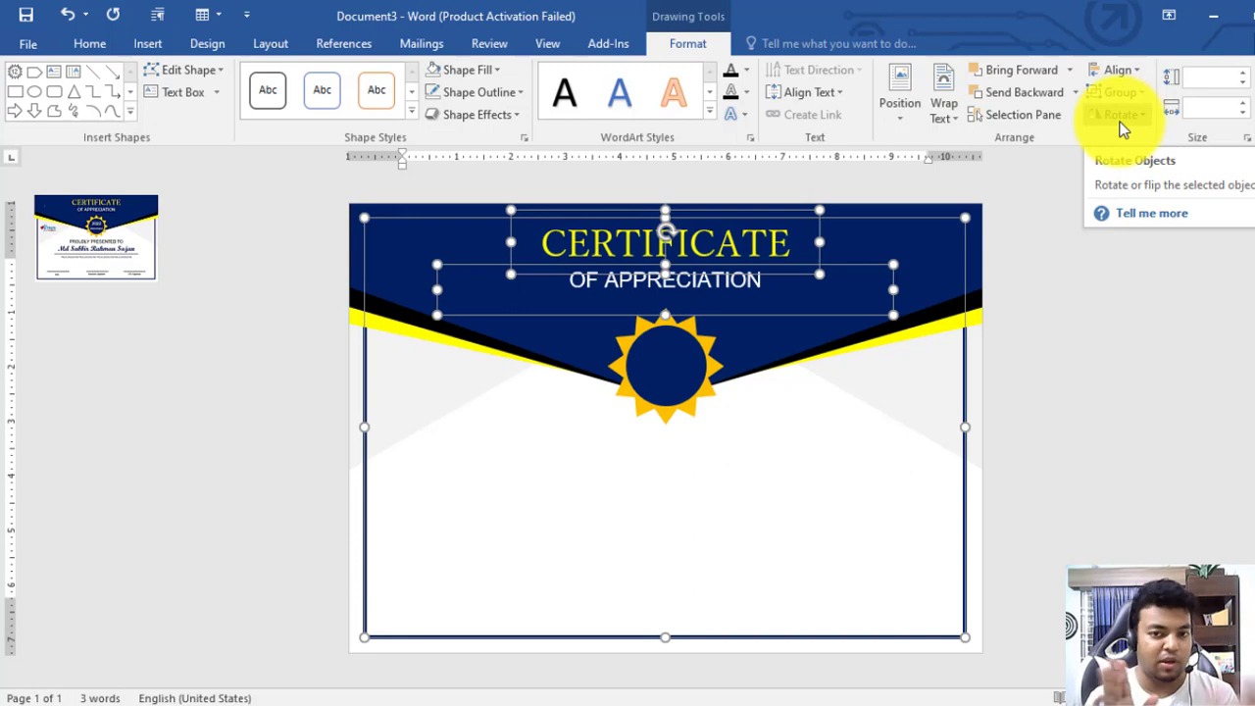
{"action": "left_click", "coordinate": [1087, 325]}
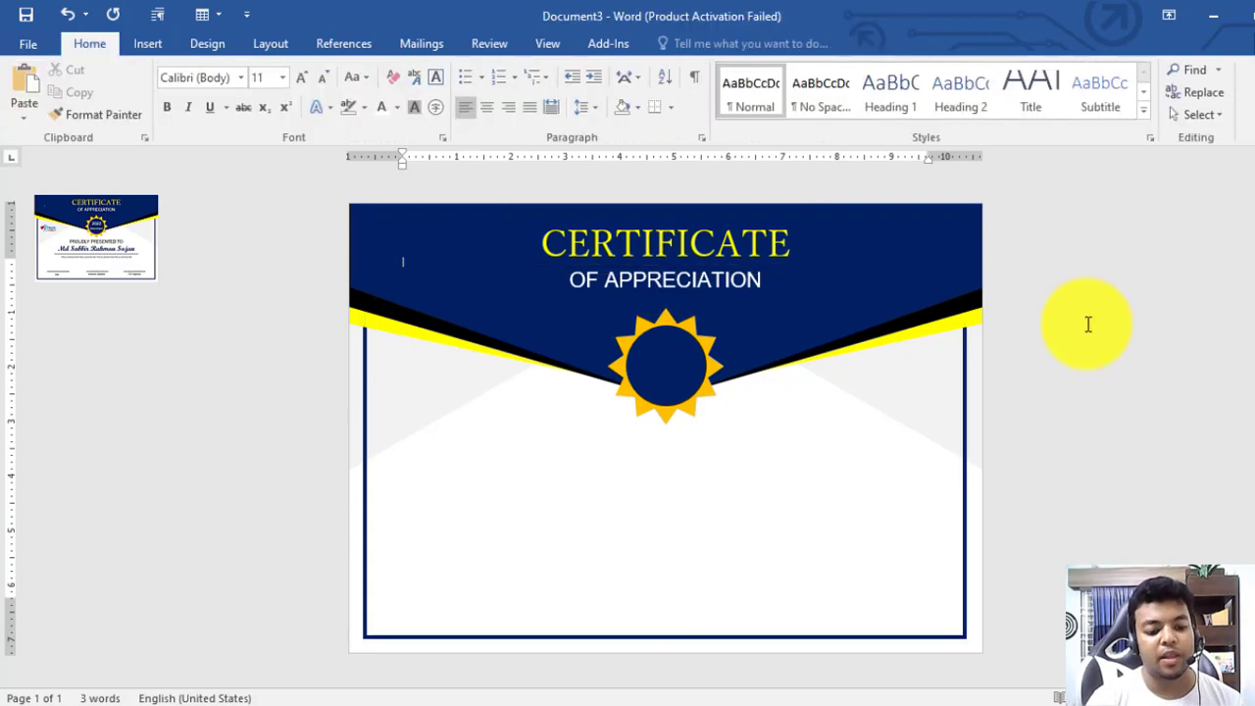
Turn a text box into a '2022' label sized to fit the year on the seal
{"action": "left_click", "coordinate": [671, 272]}
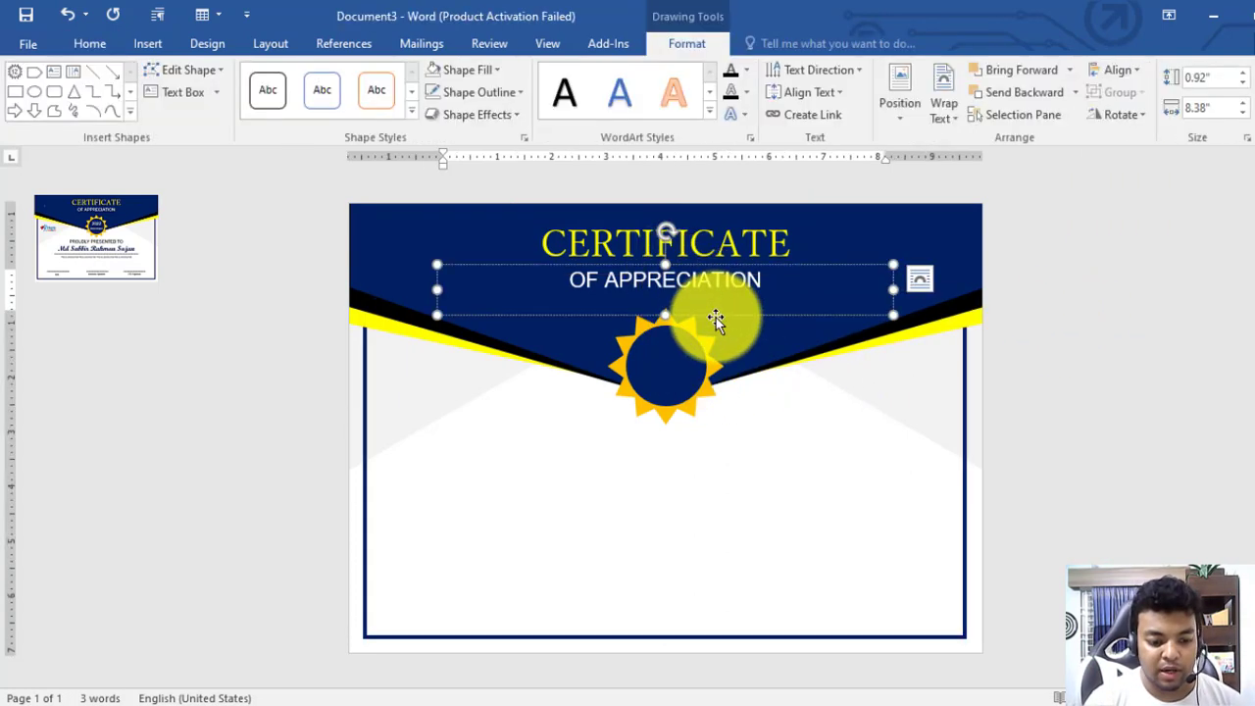
{"action": "left_click_drag", "start_coordinate": [671, 306], "coordinate": [811, 334]}
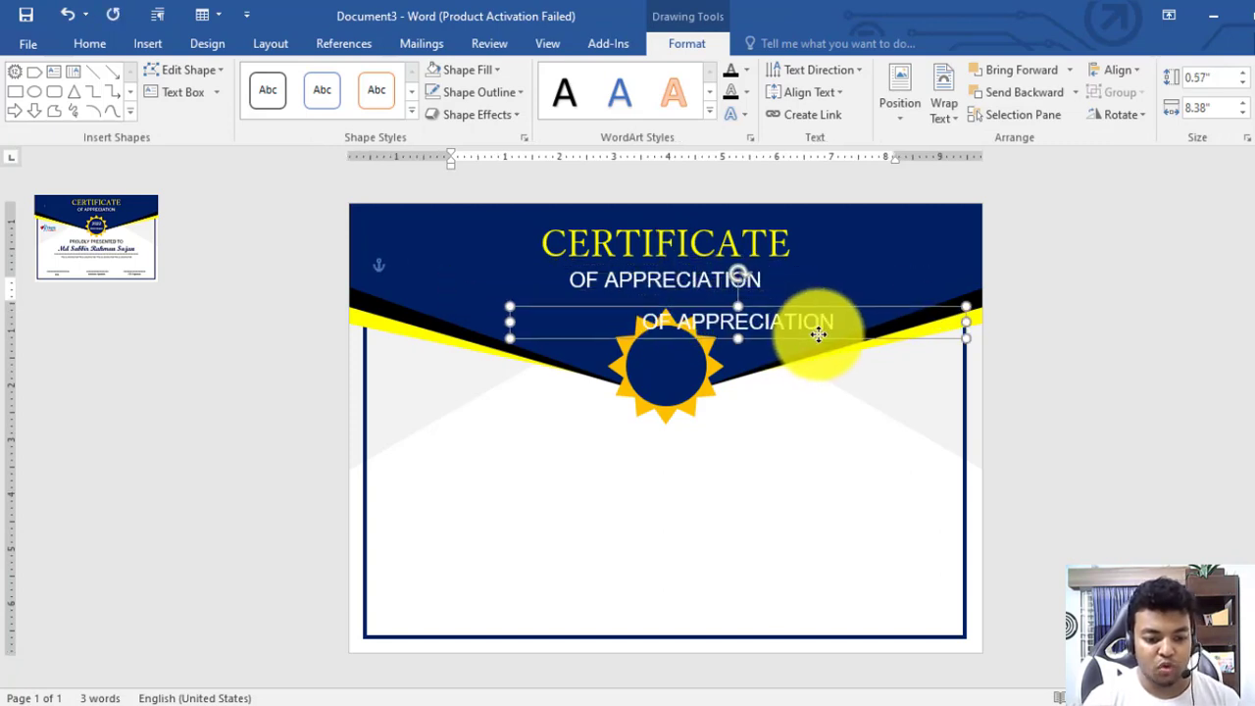
{"action": "key", "text": "ctrl+a"}
{"action": "type", "text": "2022"}
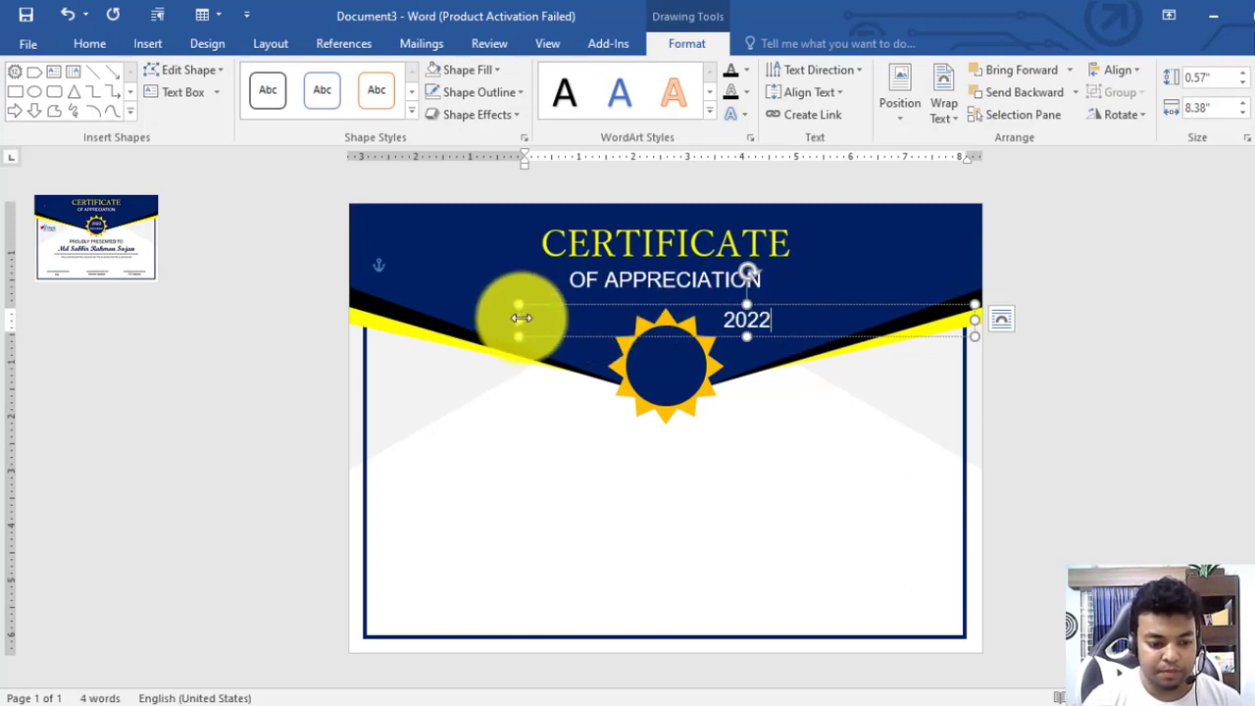
{"action": "left_click_drag", "start_coordinate": [519, 320], "coordinate": [684, 338]}
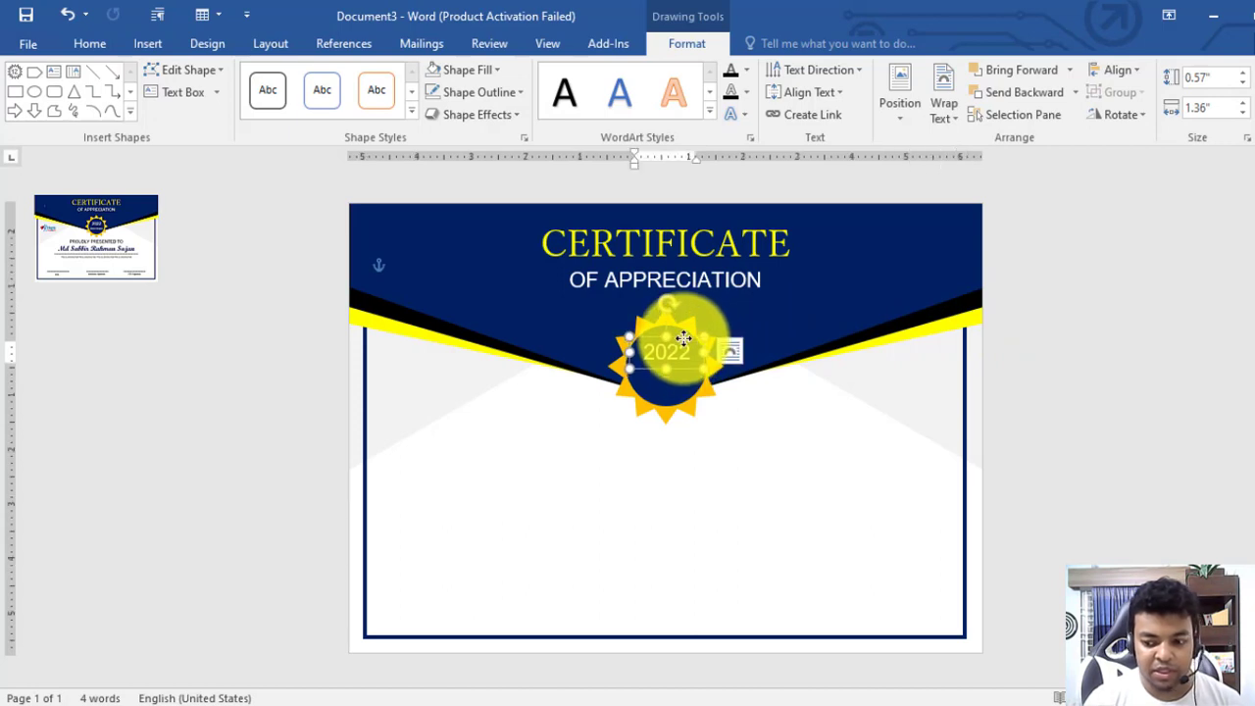
Place a smaller Best Award box just below 2022, shrinking its text and height to fit the seal
{"action": "left_click", "coordinate": [680, 373]}
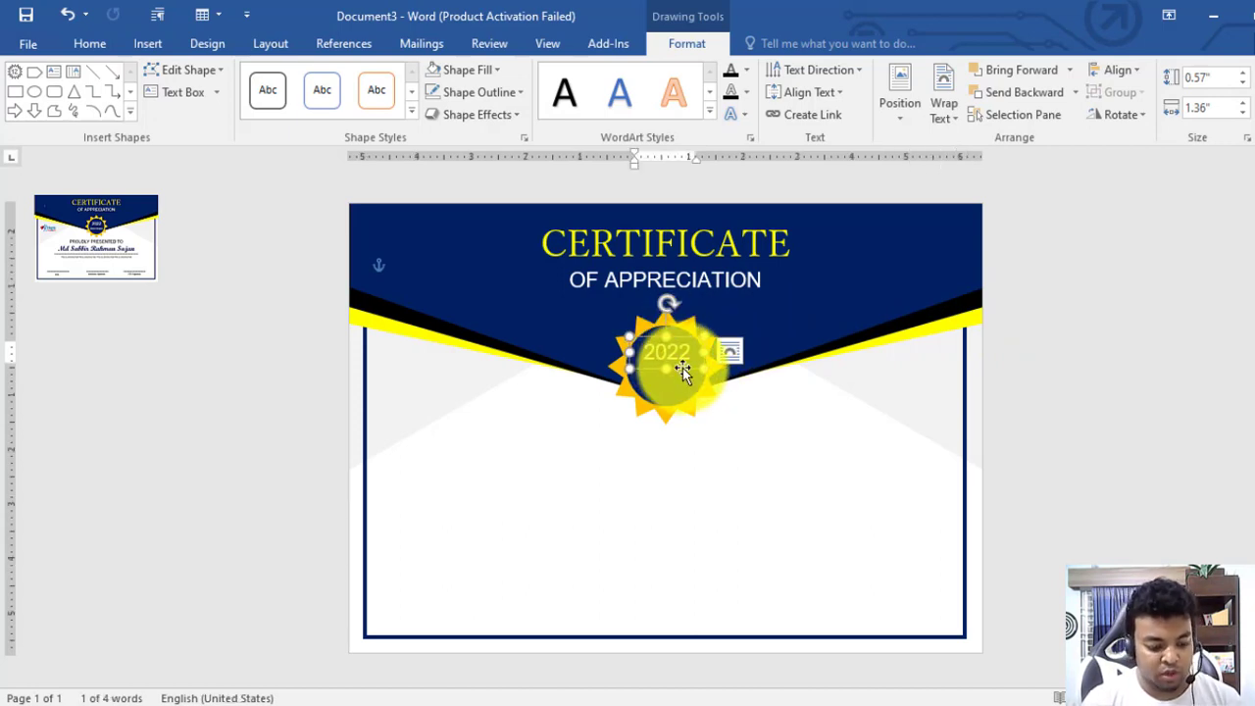
{"action": "key", "text": "ctrl+v"}
{"action": "left_click_drag", "start_coordinate": [697, 380], "coordinate": [689, 396]}
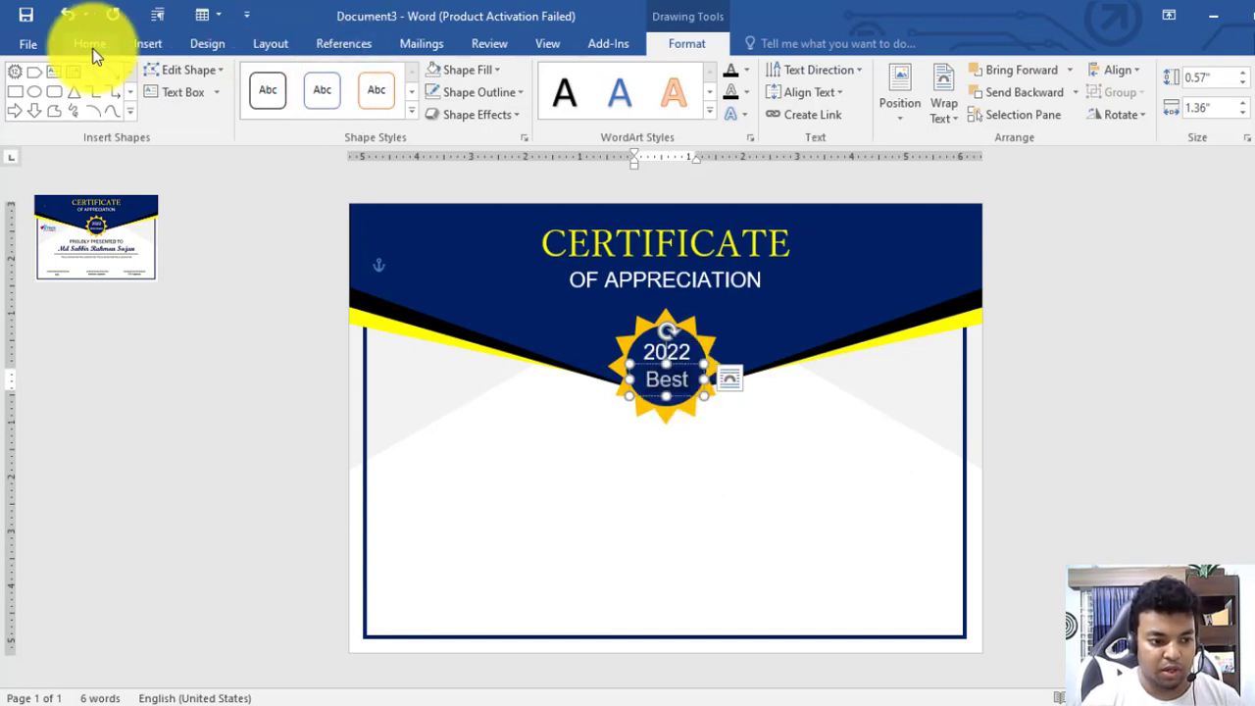
{"action": "left_click", "coordinate": [117, 46]}
{"action": "left_click", "coordinate": [318, 84]}
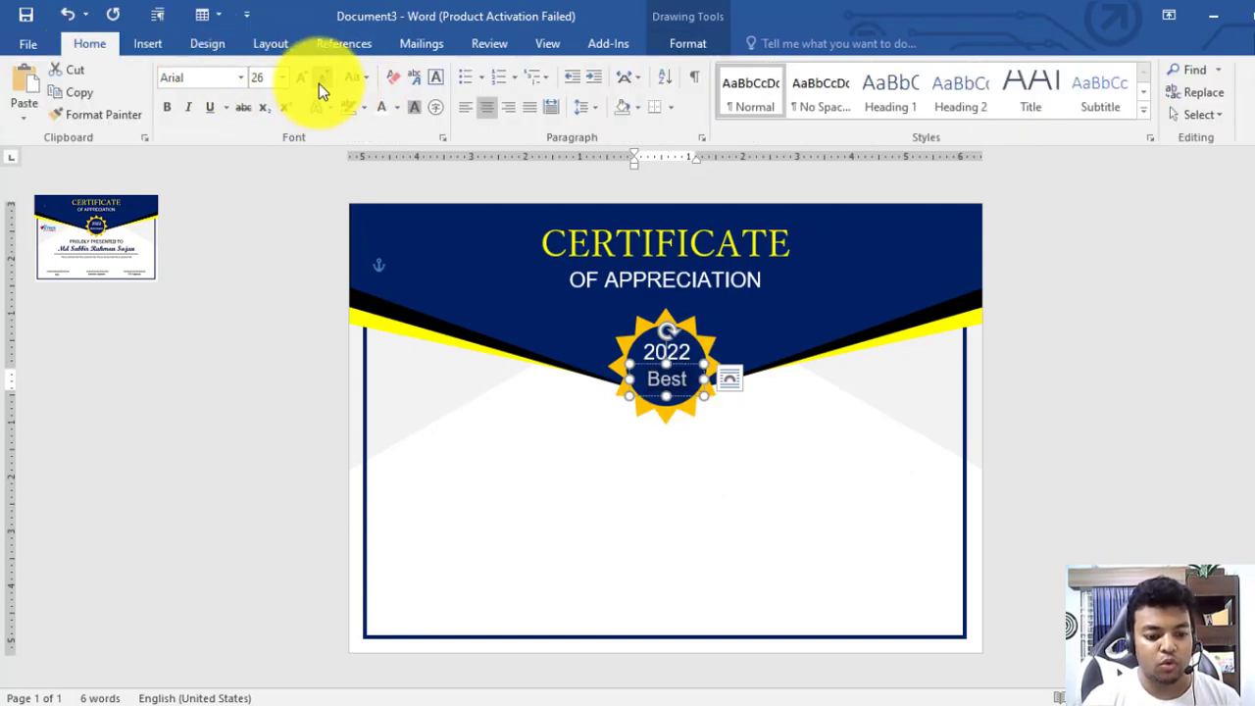
{"action": "left_click", "coordinate": [319, 83]}
{"action": "left_click", "coordinate": [319, 83]}
{"action": "left_click", "coordinate": [319, 84]}
{"action": "left_click", "coordinate": [319, 84]}
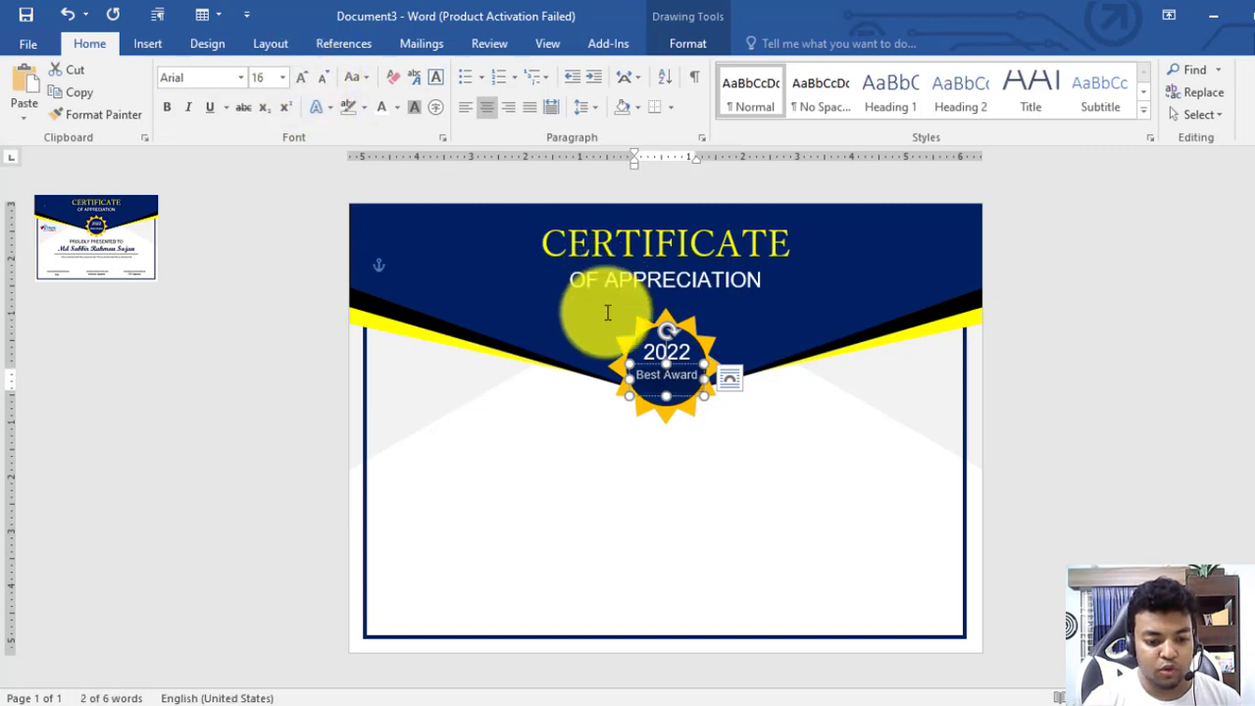
{"action": "key", "text": "alt"}
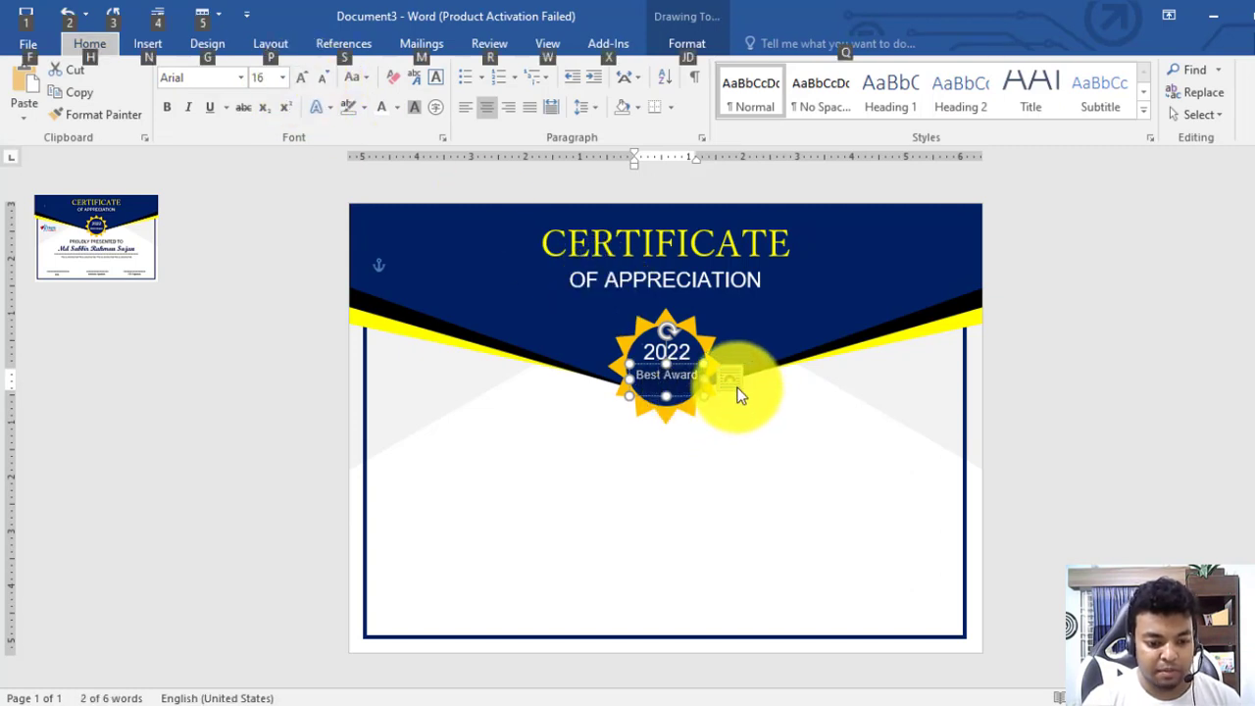
{"action": "scroll", "coordinate": [740, 396], "scroll_direction": "up", "scroll_amount": 10}
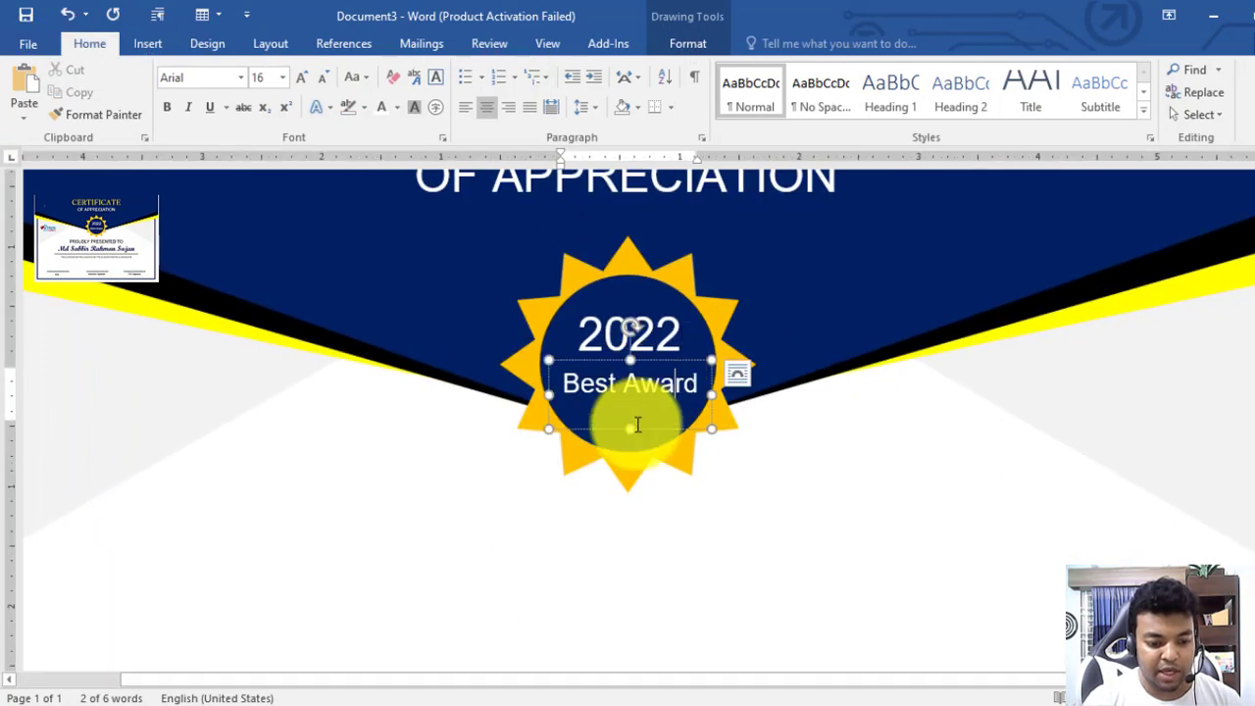
{"action": "left_click_drag", "start_coordinate": [631, 430], "coordinate": [632, 404]}
{"action": "left_click_drag", "start_coordinate": [662, 359], "coordinate": [661, 364]}
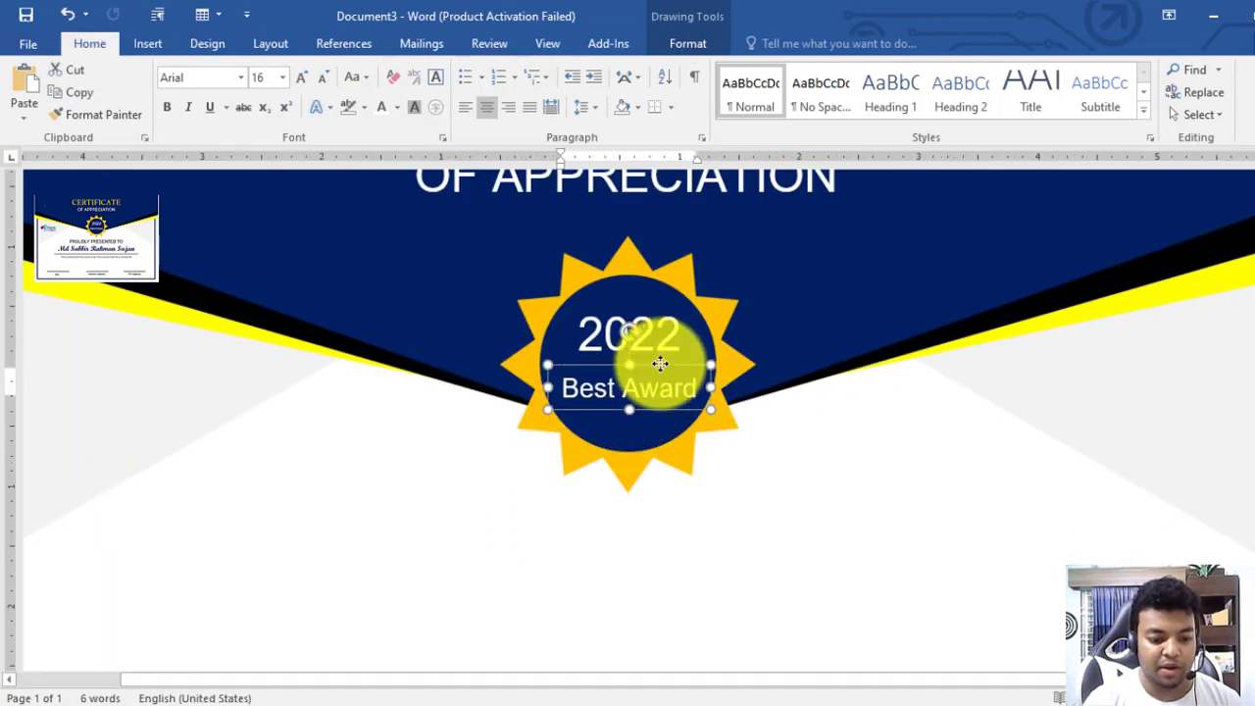
{"action": "left_click", "coordinate": [796, 451]}
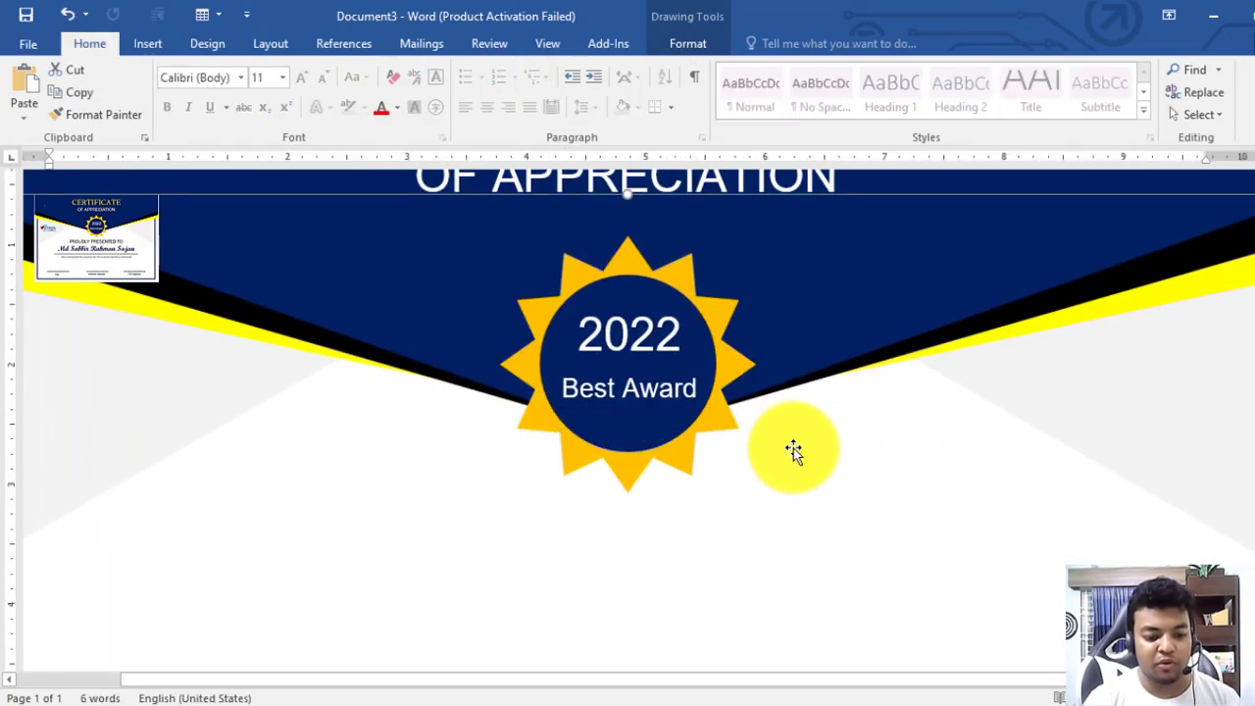
Paste a copy of the OF APPRECIATION box below the seal with black text
{"action": "scroll", "coordinate": [952, 443], "scroll_direction": "down", "scroll_amount": 8}
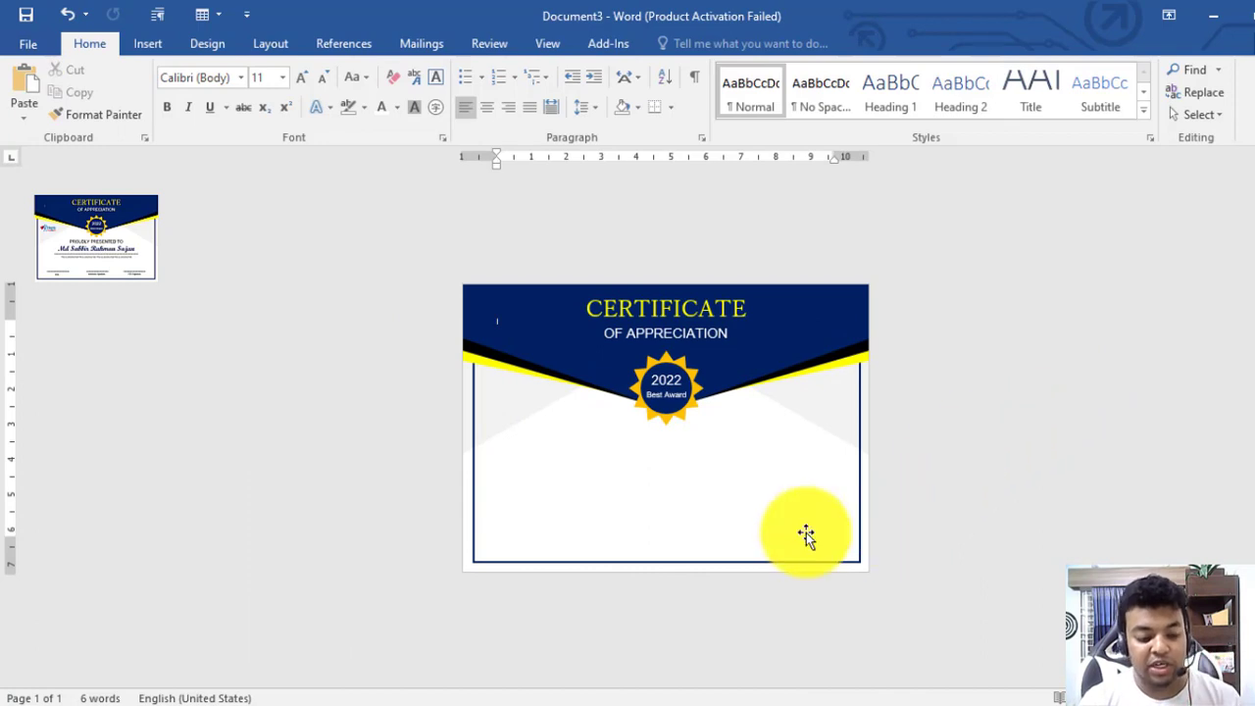
{"action": "left_click", "coordinate": [695, 345]}
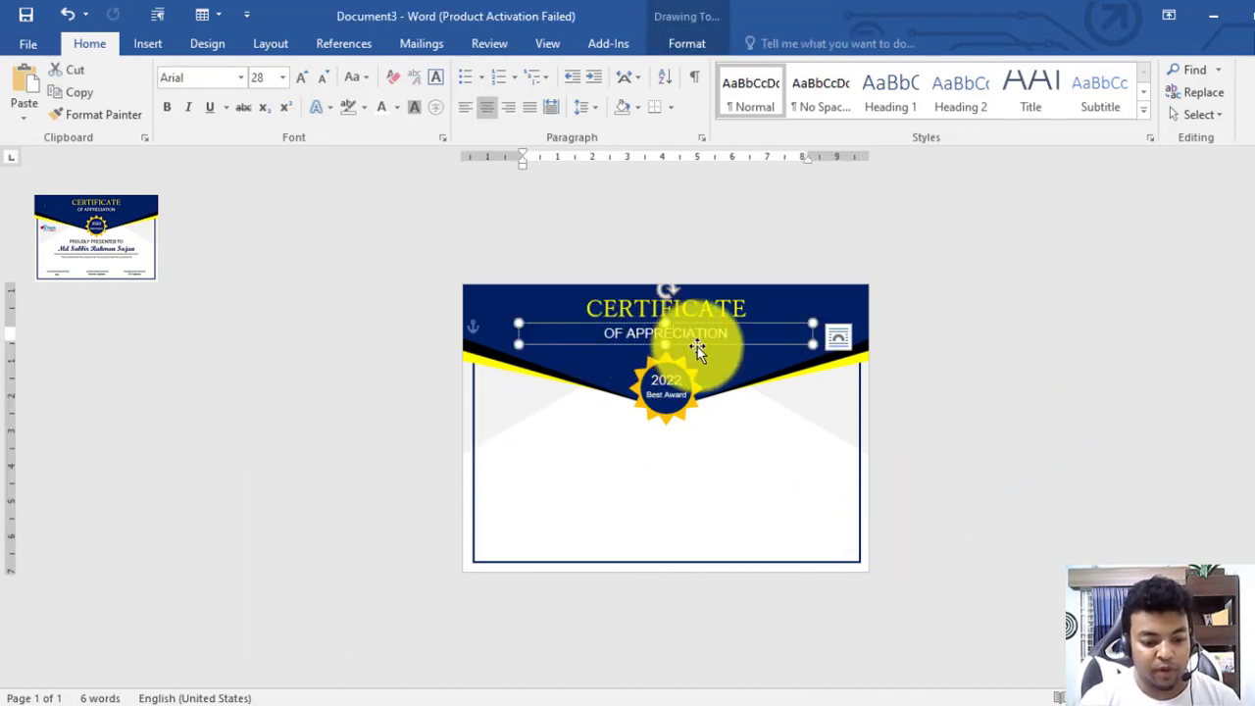
{"action": "key", "text": "ctrl+v"}
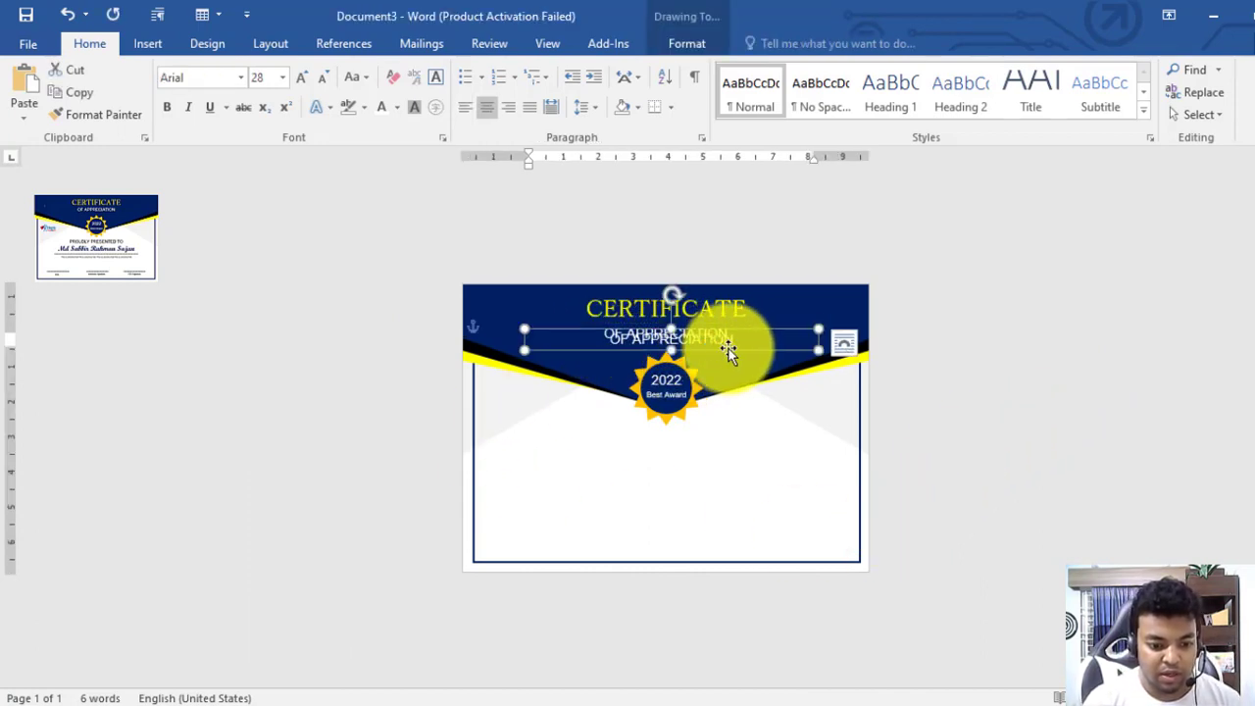
{"action": "left_click_drag", "start_coordinate": [728, 349], "coordinate": [703, 464]}
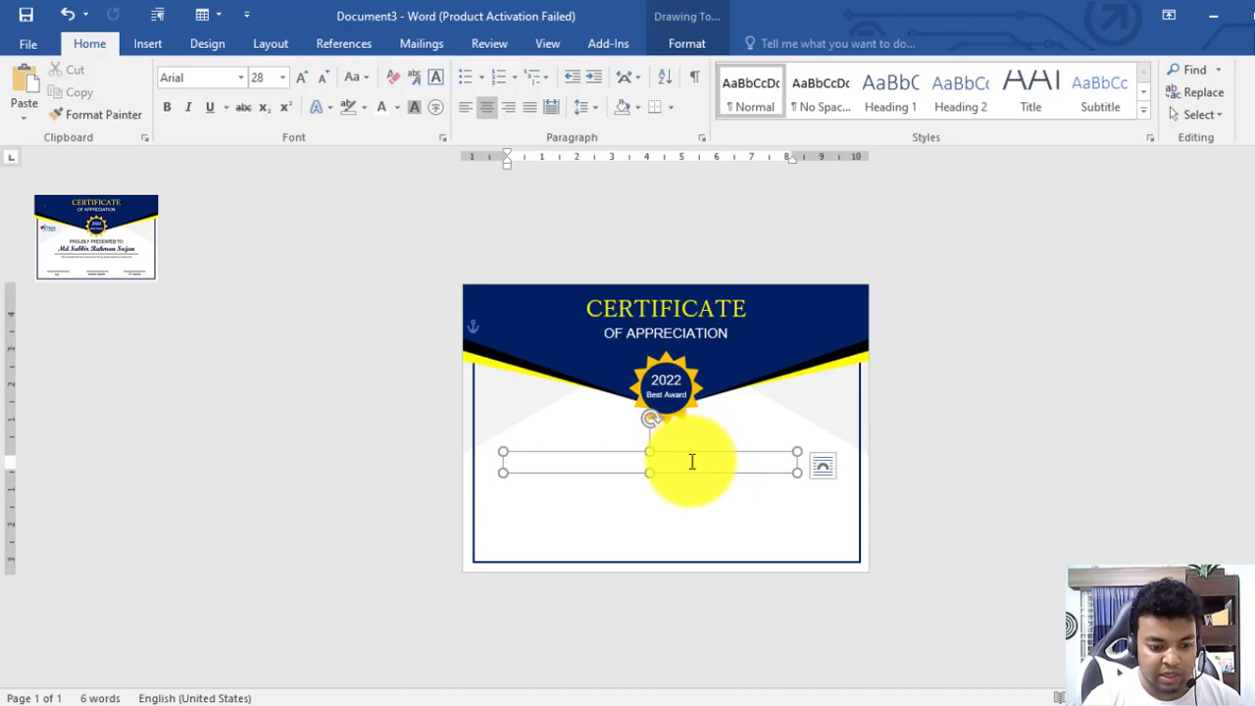
{"action": "triple_click", "coordinate": [692, 461]}
{"action": "left_click", "coordinate": [397, 108]}
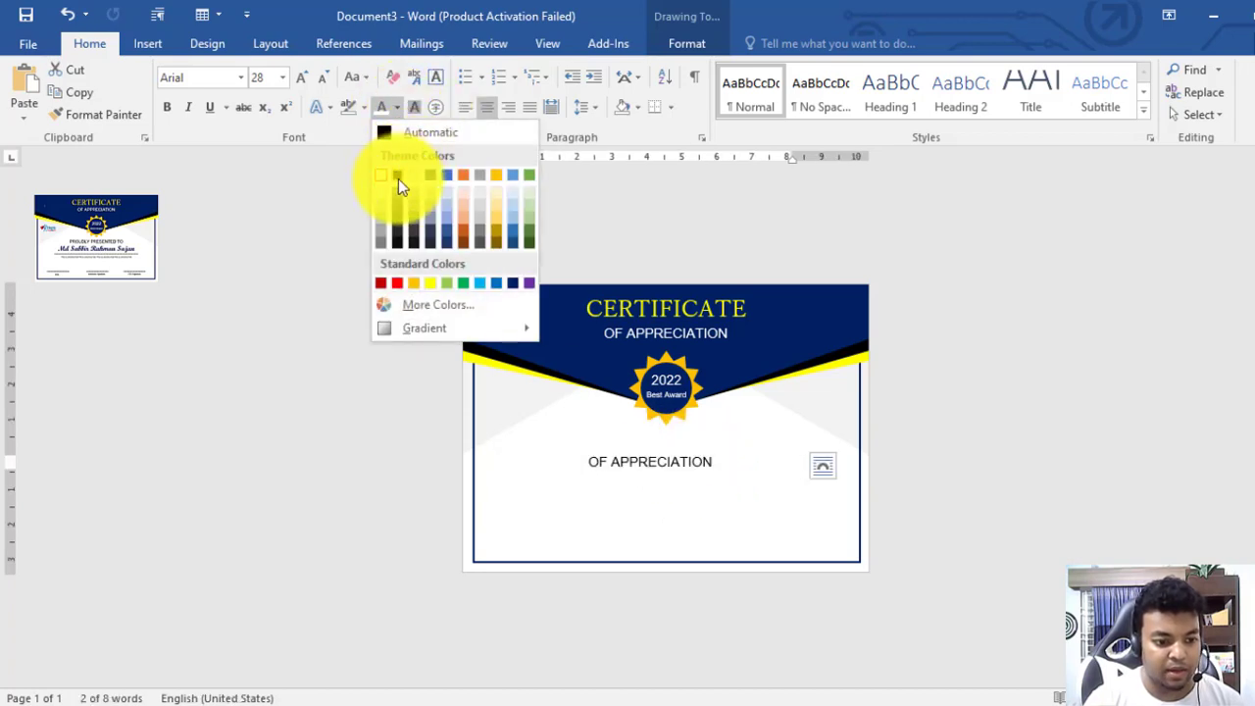
{"action": "left_click", "coordinate": [395, 176]}
Retype the copied line as 'PROUDLY PRESENTED TO' and move it up toward the seal
{"action": "key", "text": "alt"}
{"action": "scroll", "coordinate": [789, 524], "scroll_direction": "up", "scroll_amount": 6}
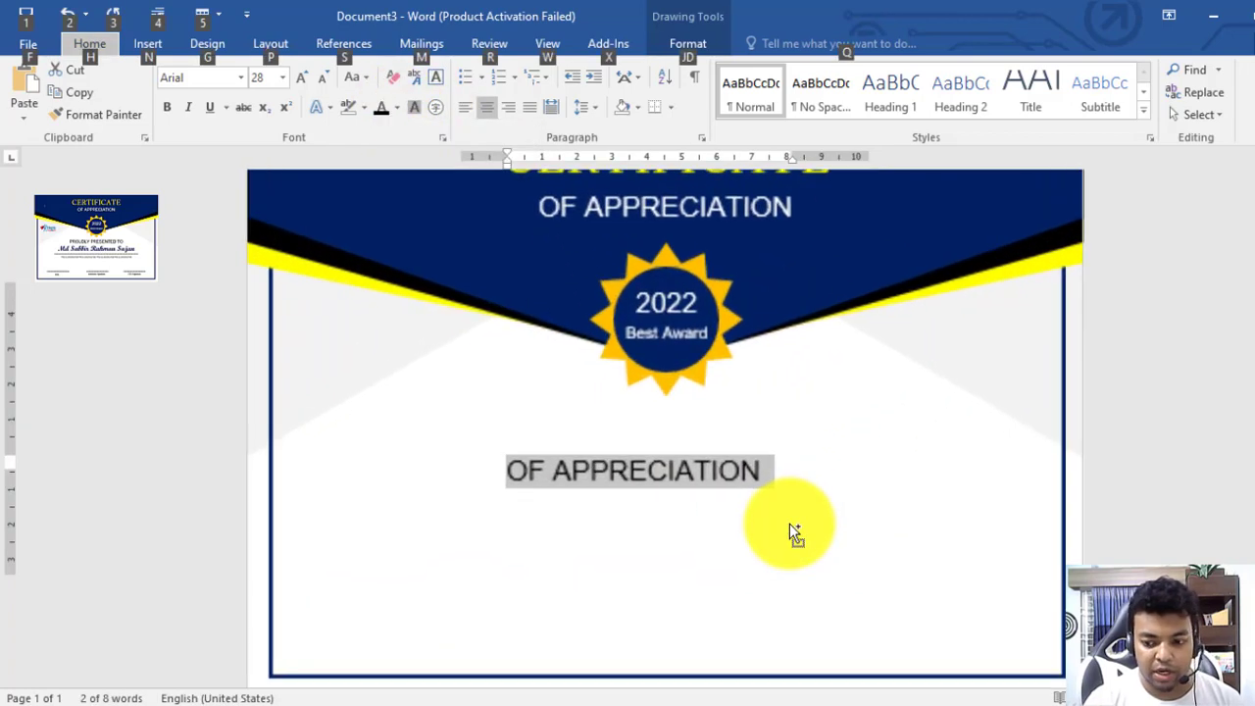
{"action": "left_click", "coordinate": [668, 474]}
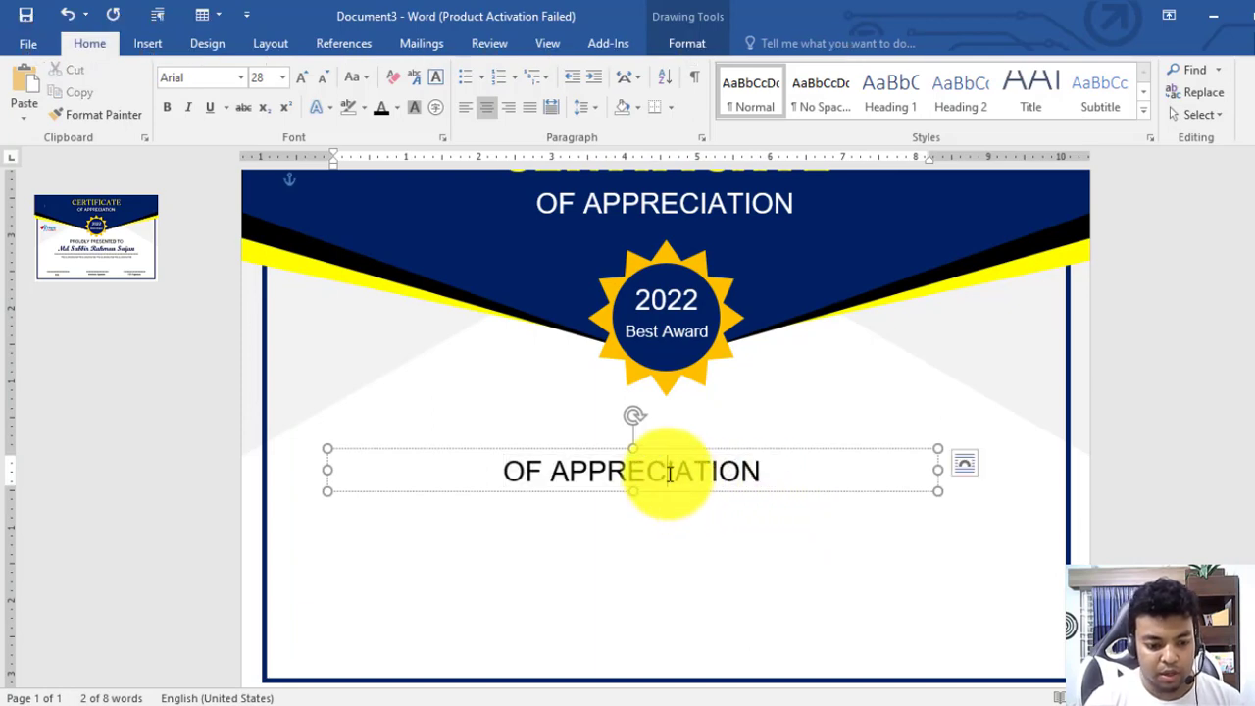
{"action": "triple_click", "coordinate": [668, 474]}
{"action": "type", "text": "Proudly"}
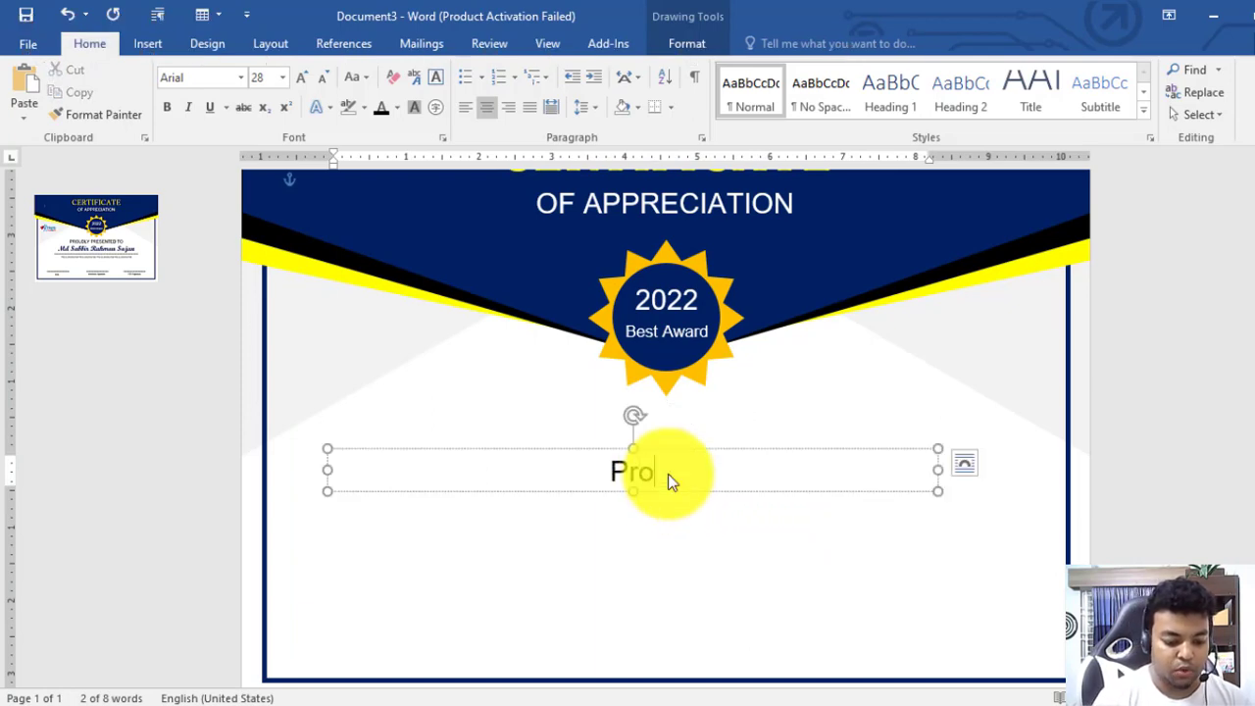
{"action": "key", "text": "BackSpace"}
{"action": "key", "text": "BackSpace"}
{"action": "key", "text": "BackSpace"}
{"action": "key", "text": "BackSpace"}
{"action": "key", "text": "BackSpace"}
{"action": "key", "text": "BackSpace"}
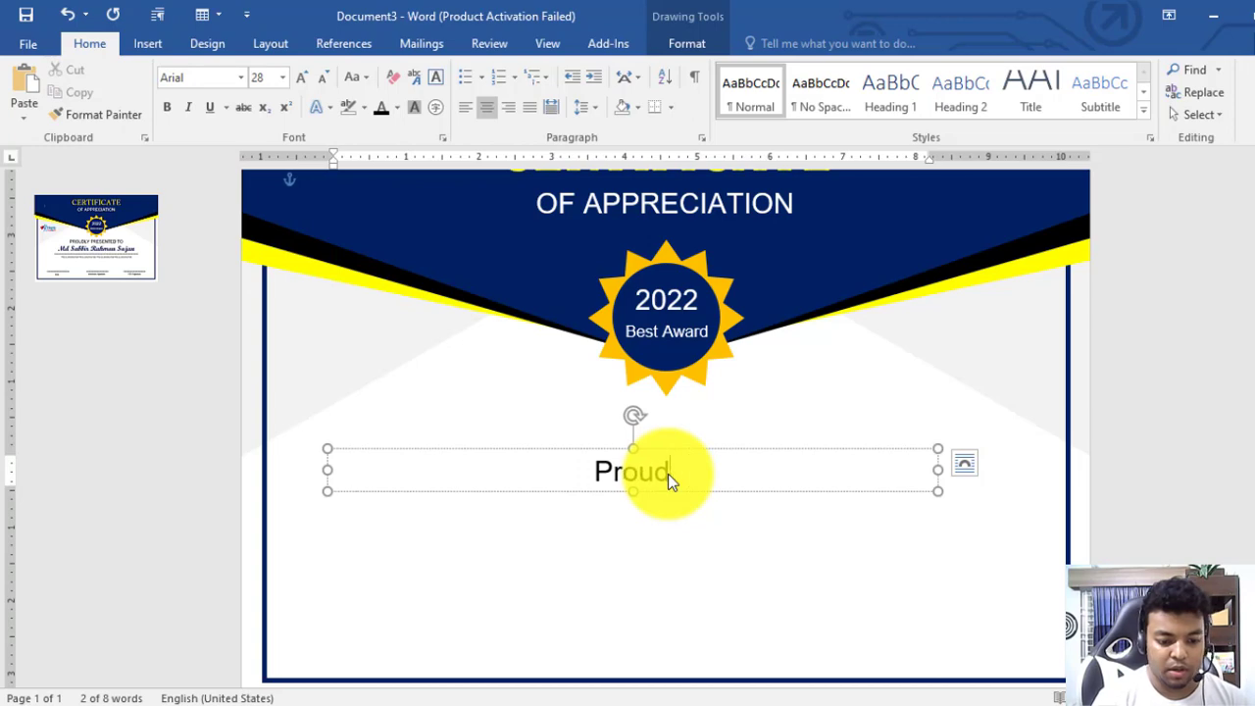
{"action": "type", "text": "ROUDLY"}
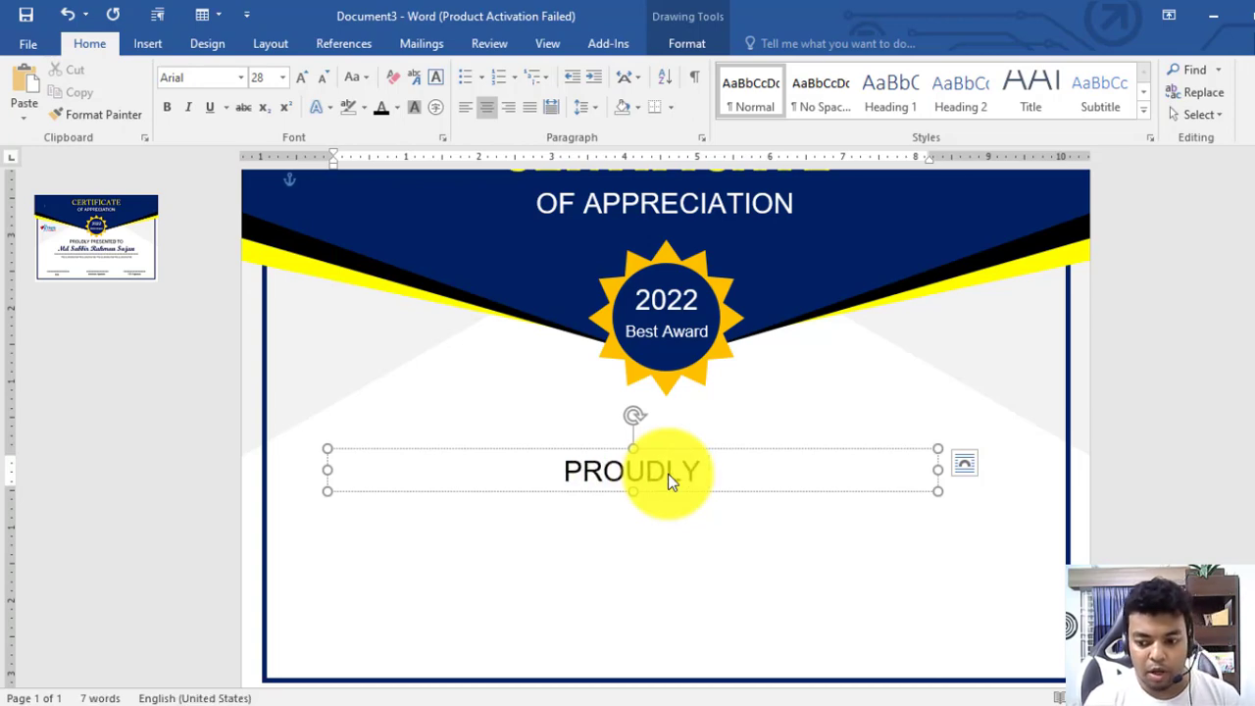
{"action": "type", "text": " PRES"}
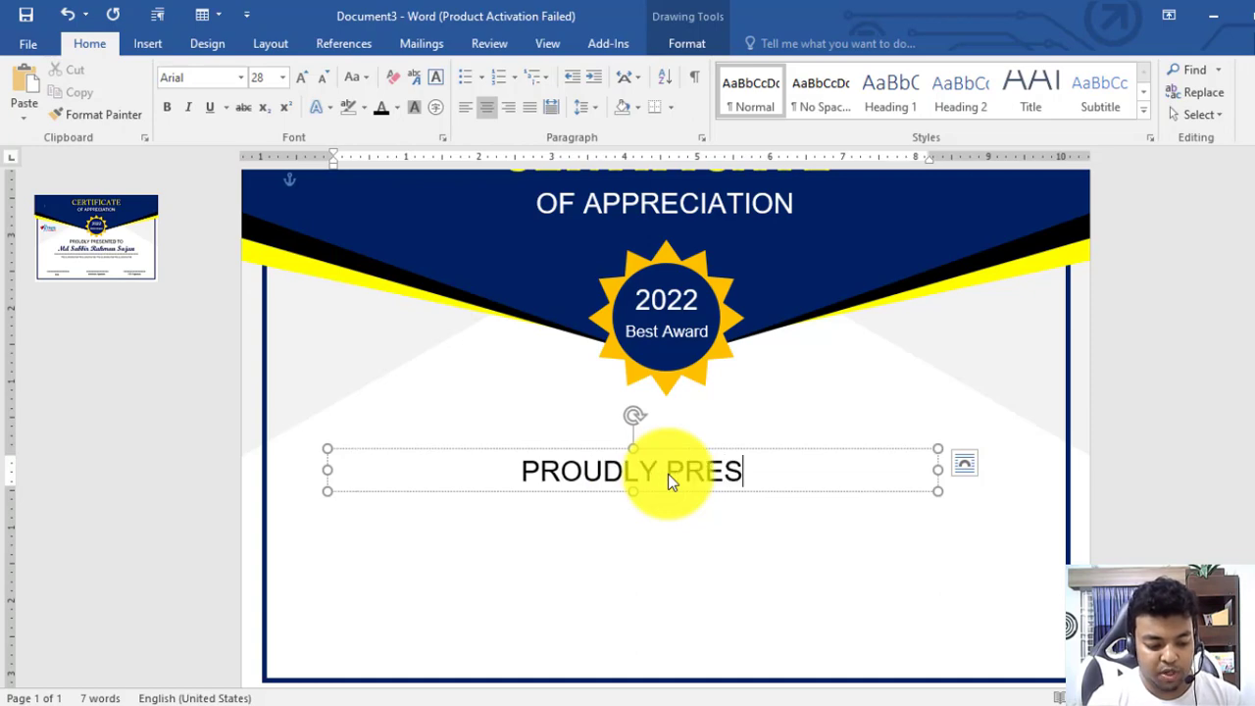
{"action": "type", "text": "ENTED TO"}
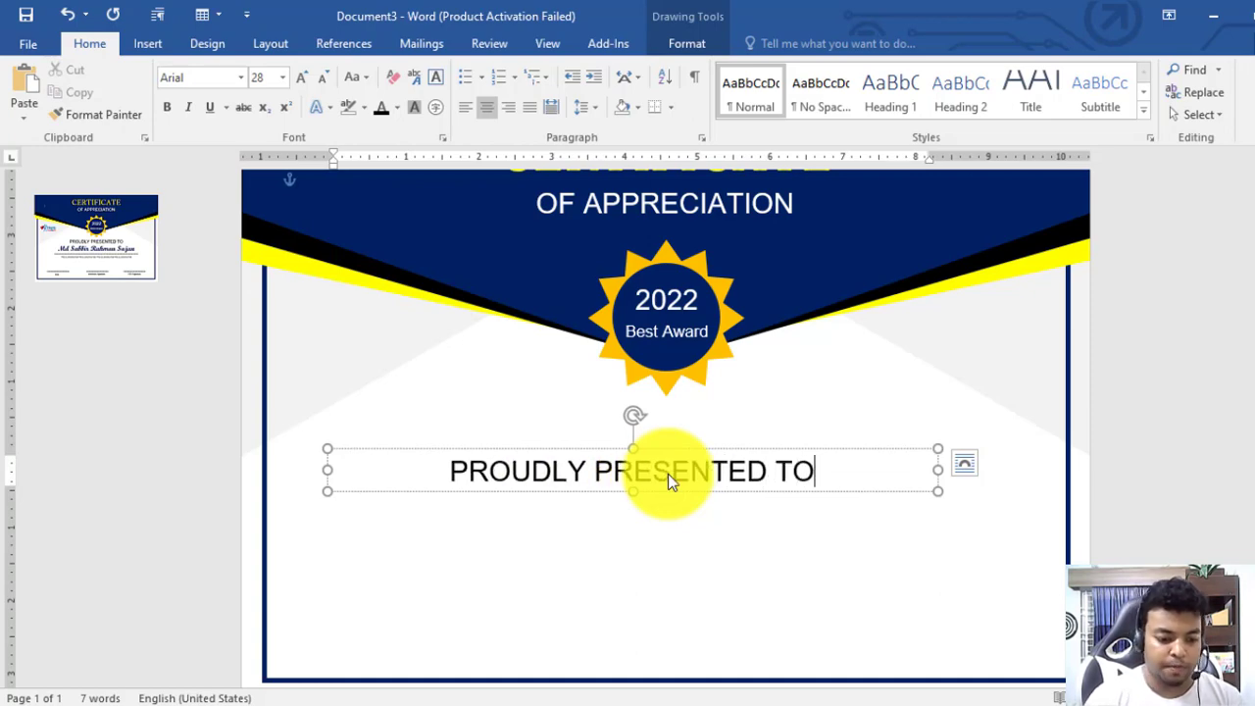
{"action": "key", "text": "ctrl+a"}
{"action": "left_click_drag", "start_coordinate": [687, 449], "coordinate": [725, 413]}
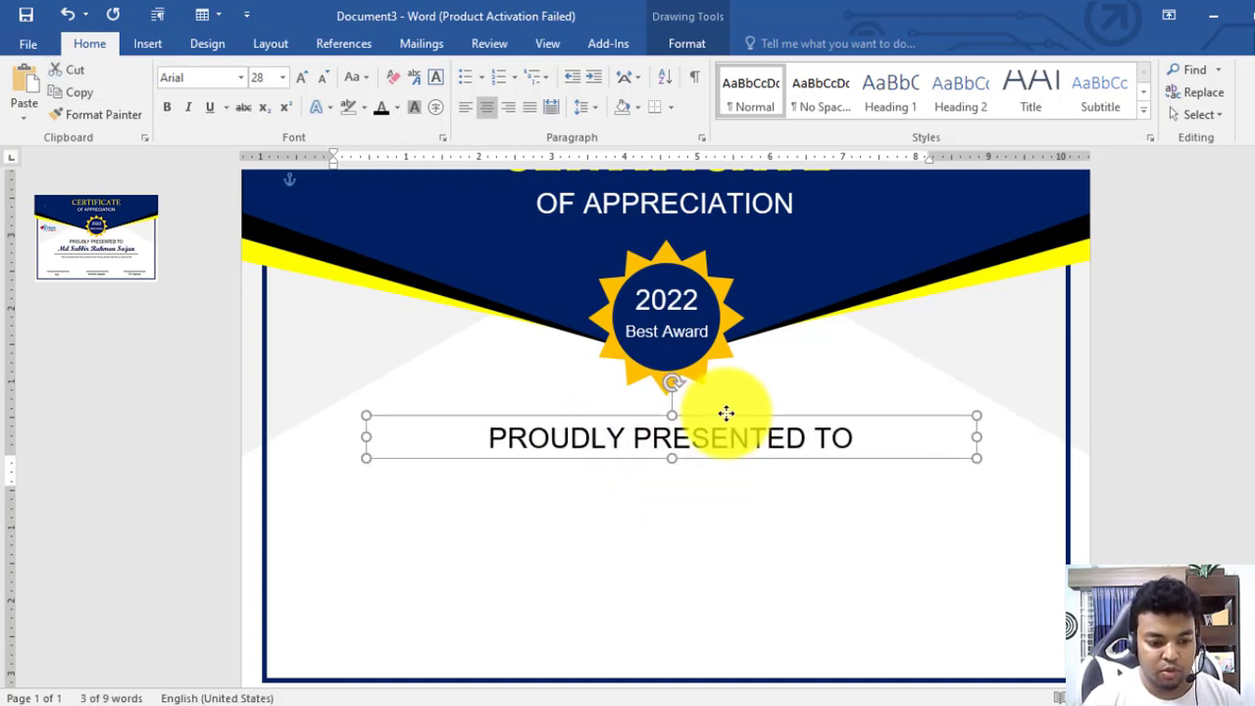
{"action": "scroll", "coordinate": [735, 505], "scroll_direction": "up", "scroll_amount": 2}
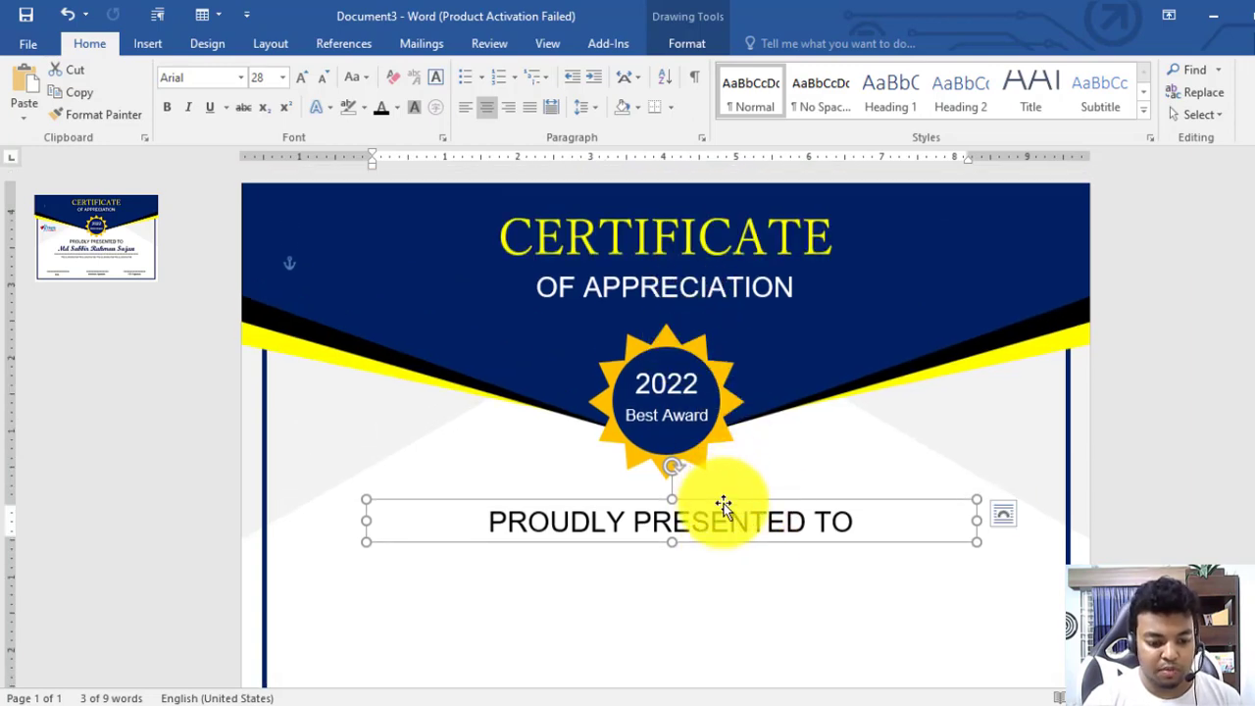
{"action": "left_click", "coordinate": [1068, 509]}
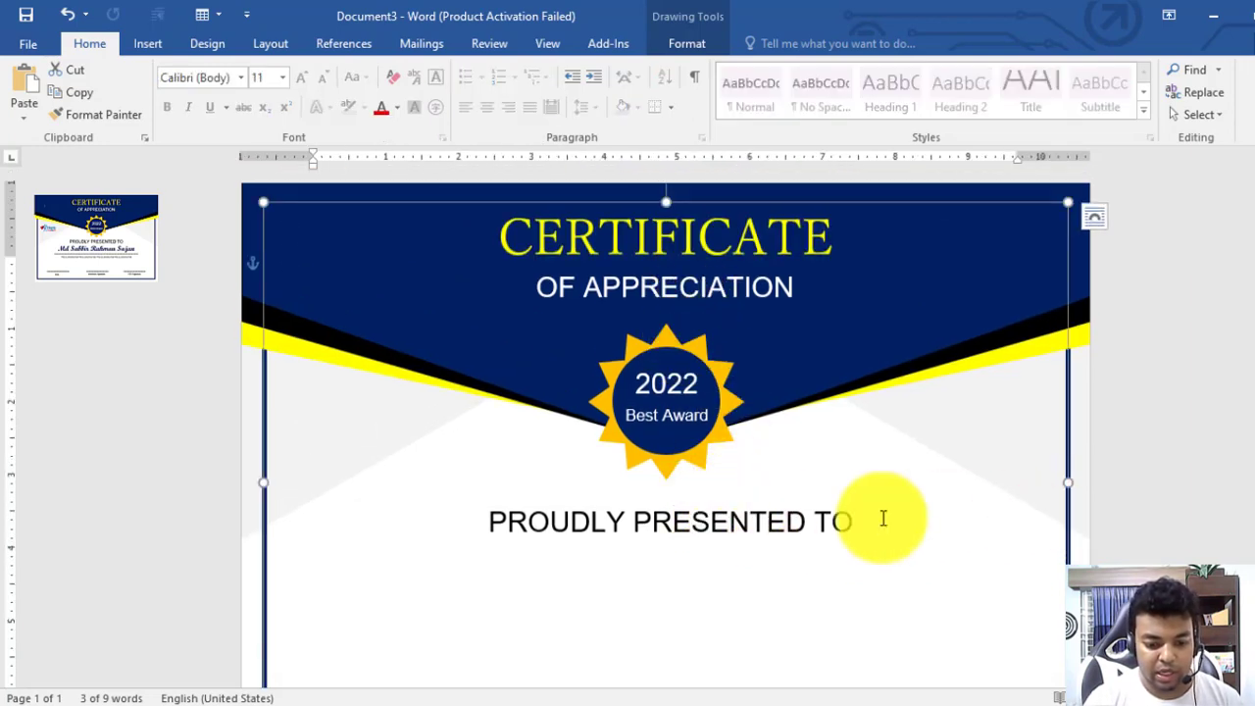
Centre the PROUDLY PRESENTED TO box horizontally on the certificate background
{"action": "left_click", "coordinate": [771, 519], "text": "shift"}
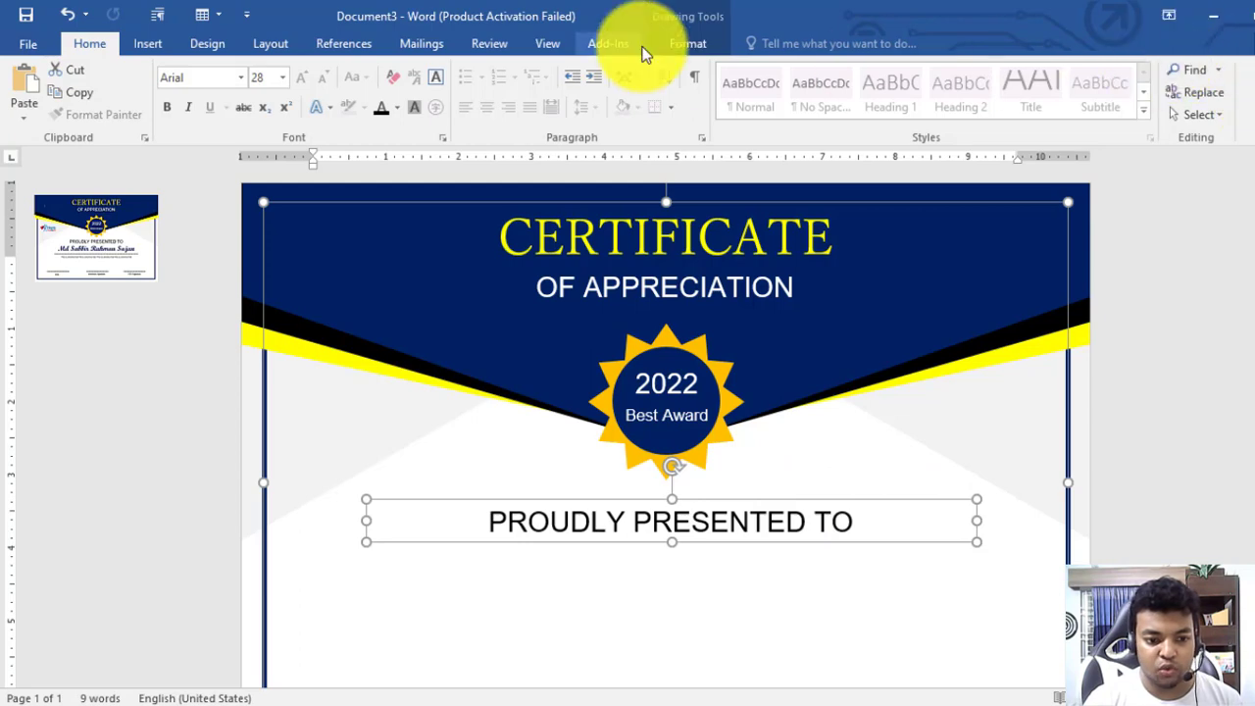
{"action": "left_click", "coordinate": [686, 43]}
{"action": "left_click", "coordinate": [1113, 72]}
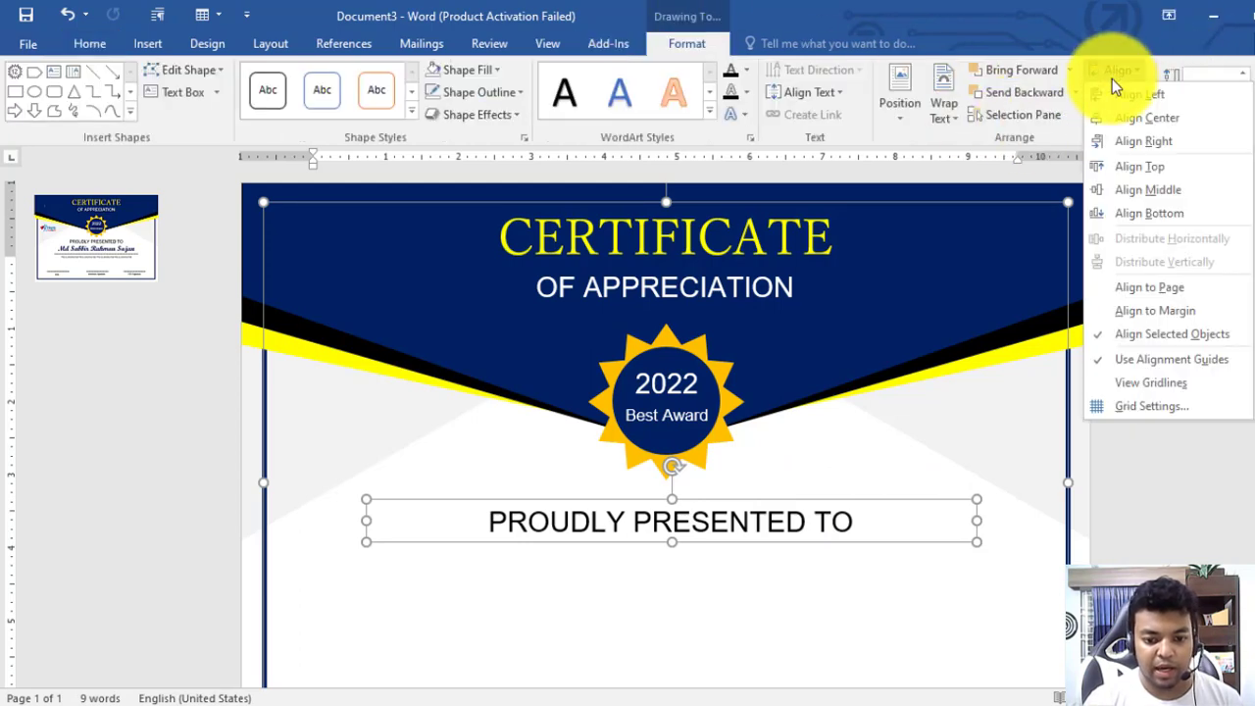
{"action": "left_click", "coordinate": [1121, 118]}
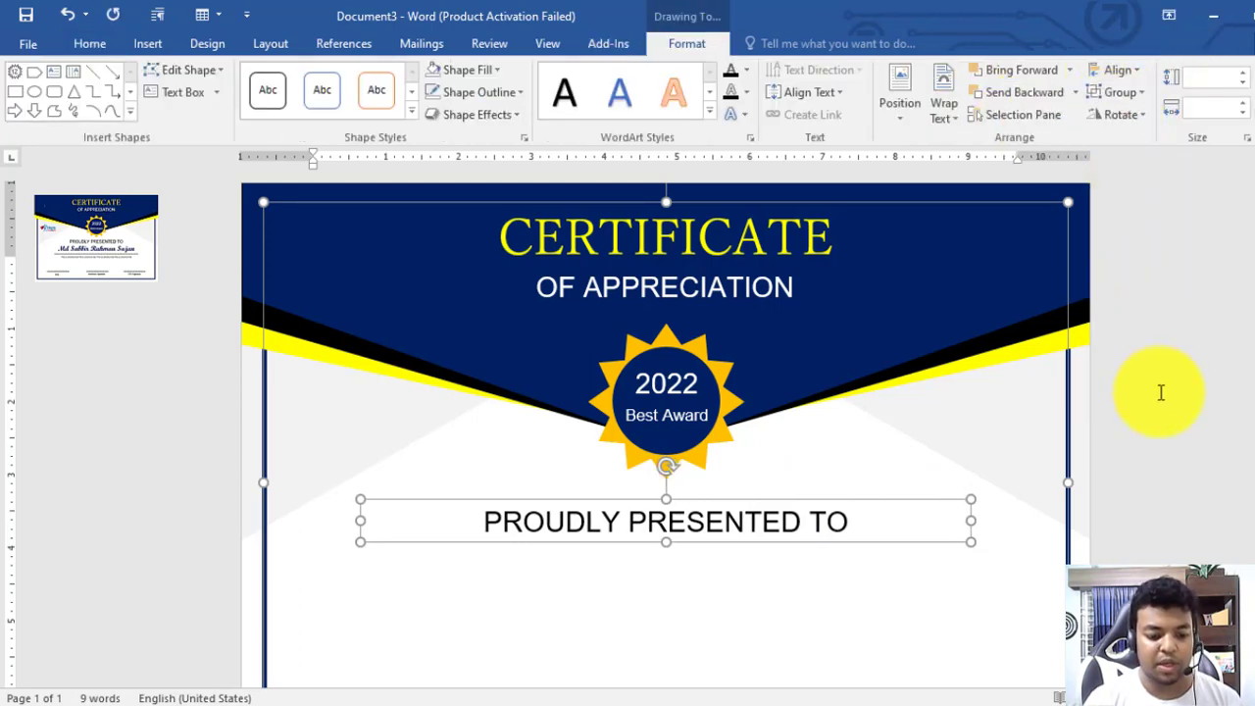
{"action": "left_click", "coordinate": [722, 518]}
Duplicate the PROUDLY PRESENTED TO line directly below the original
{"action": "scroll", "coordinate": [718, 515], "scroll_direction": "down", "scroll_amount": 2}
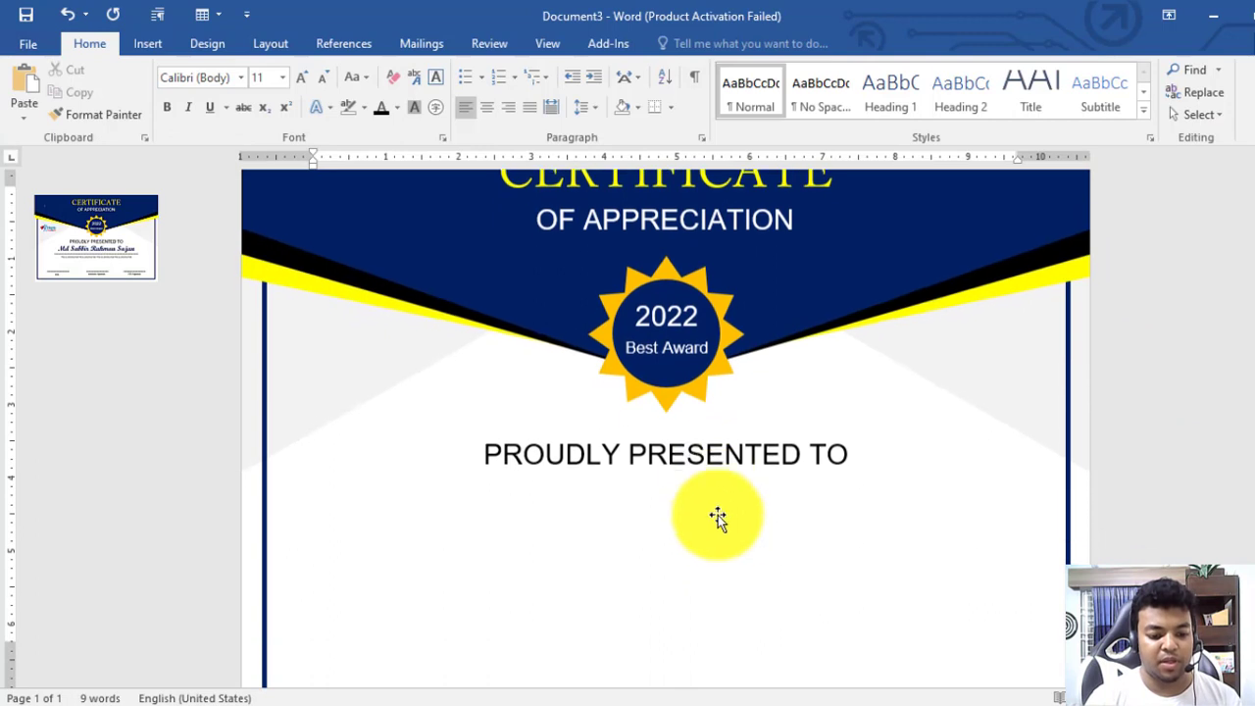
{"action": "left_click", "coordinate": [724, 463]}
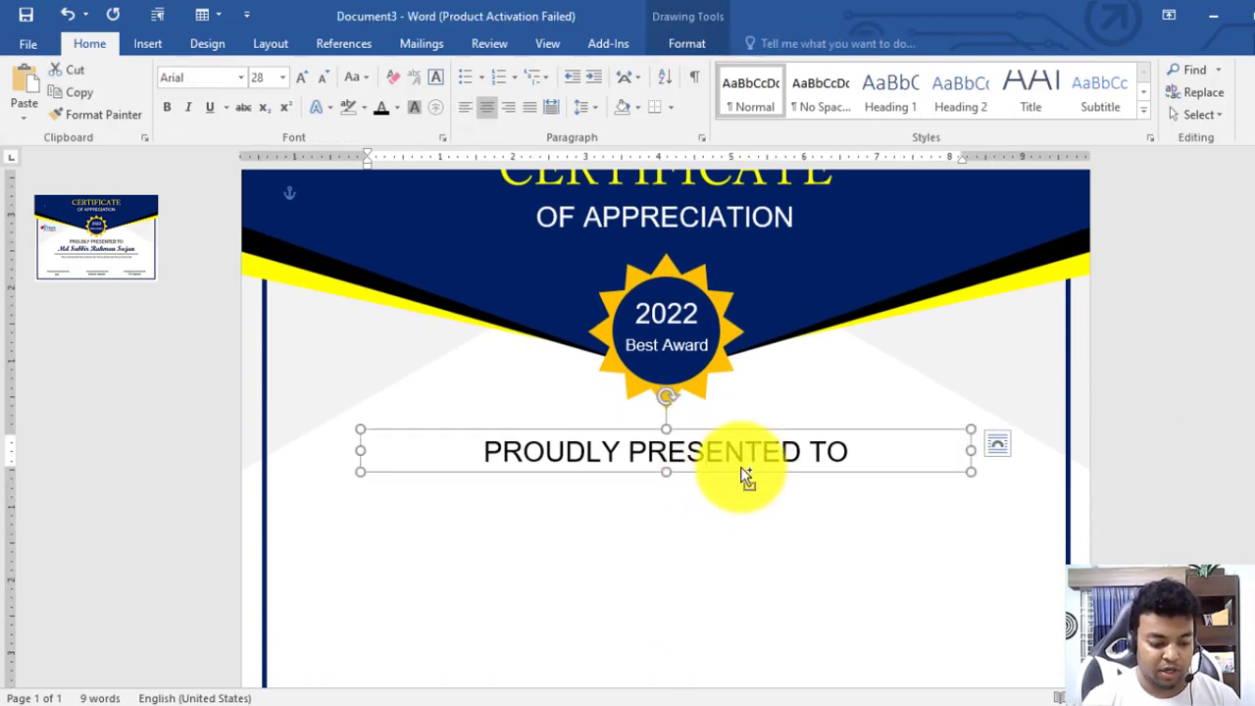
{"action": "left_click_drag", "start_coordinate": [742, 475], "coordinate": [723, 510]}
Replace the duplicated line's text with the recipient's name
{"action": "triple_click", "coordinate": [723, 509]}
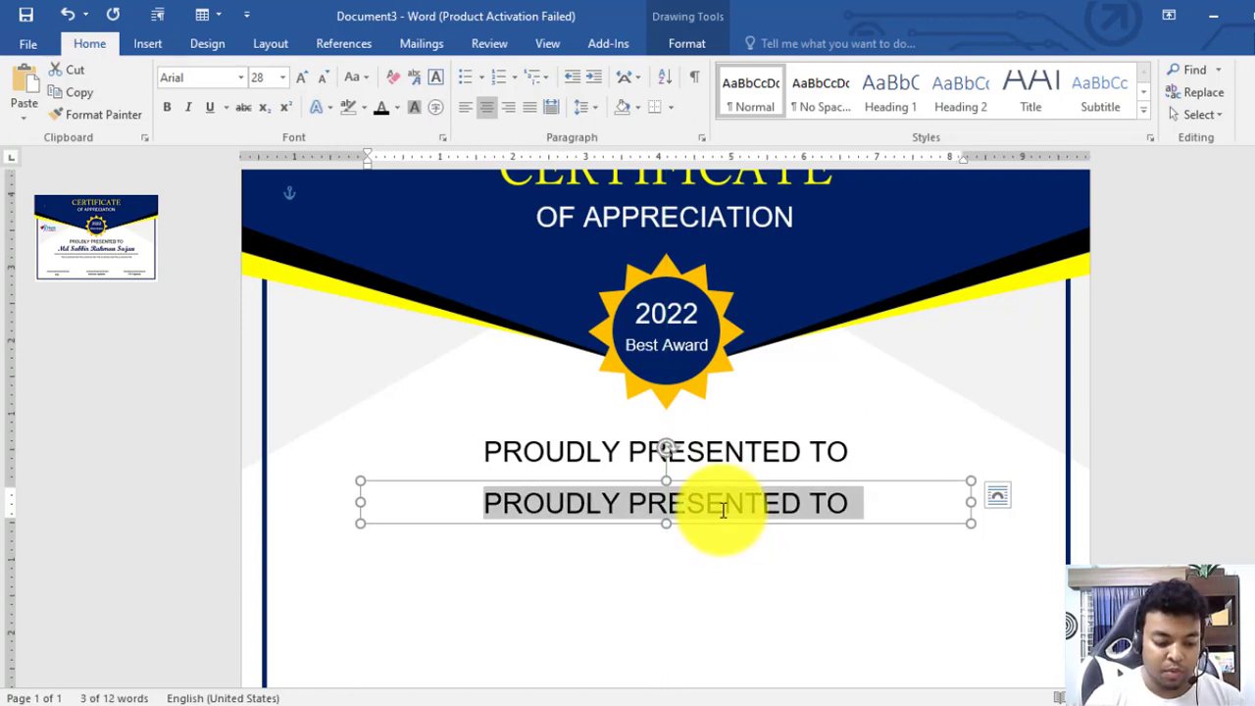
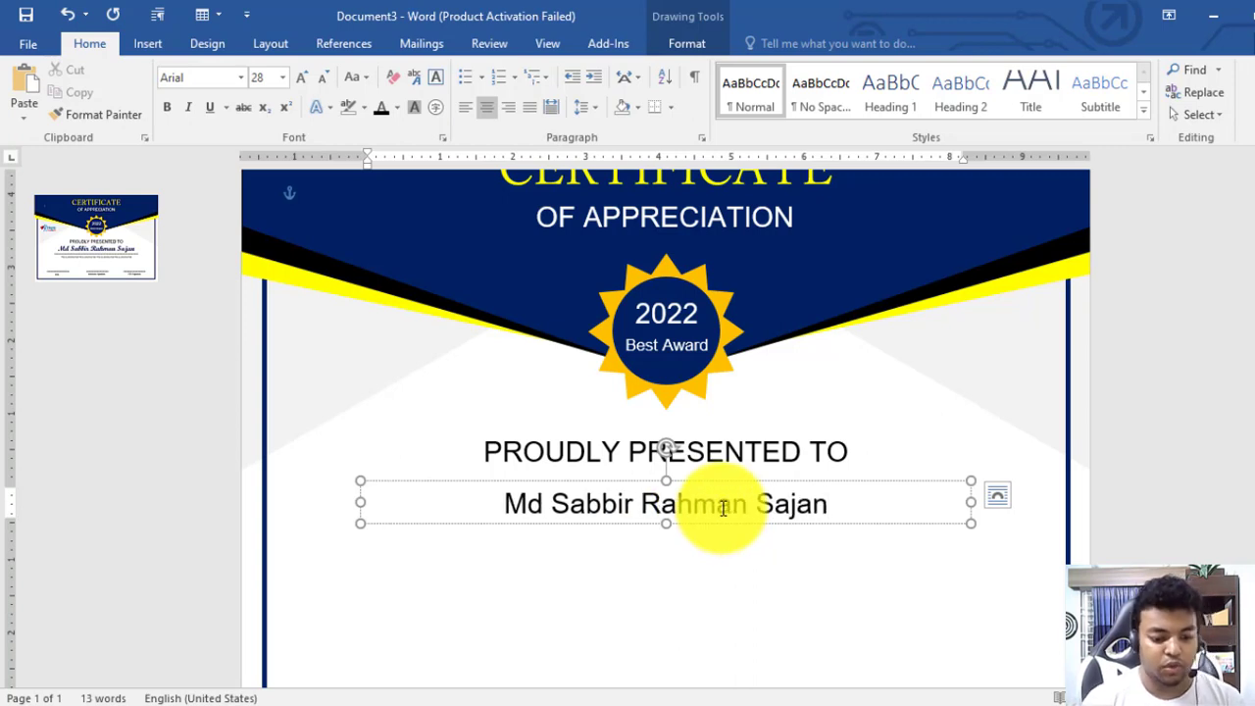
Finish typing the recipient's full name, fix its misspelled ending, and nudge the box up-left
{"action": "left_click_drag", "start_coordinate": [762, 482], "coordinate": [742, 469]}
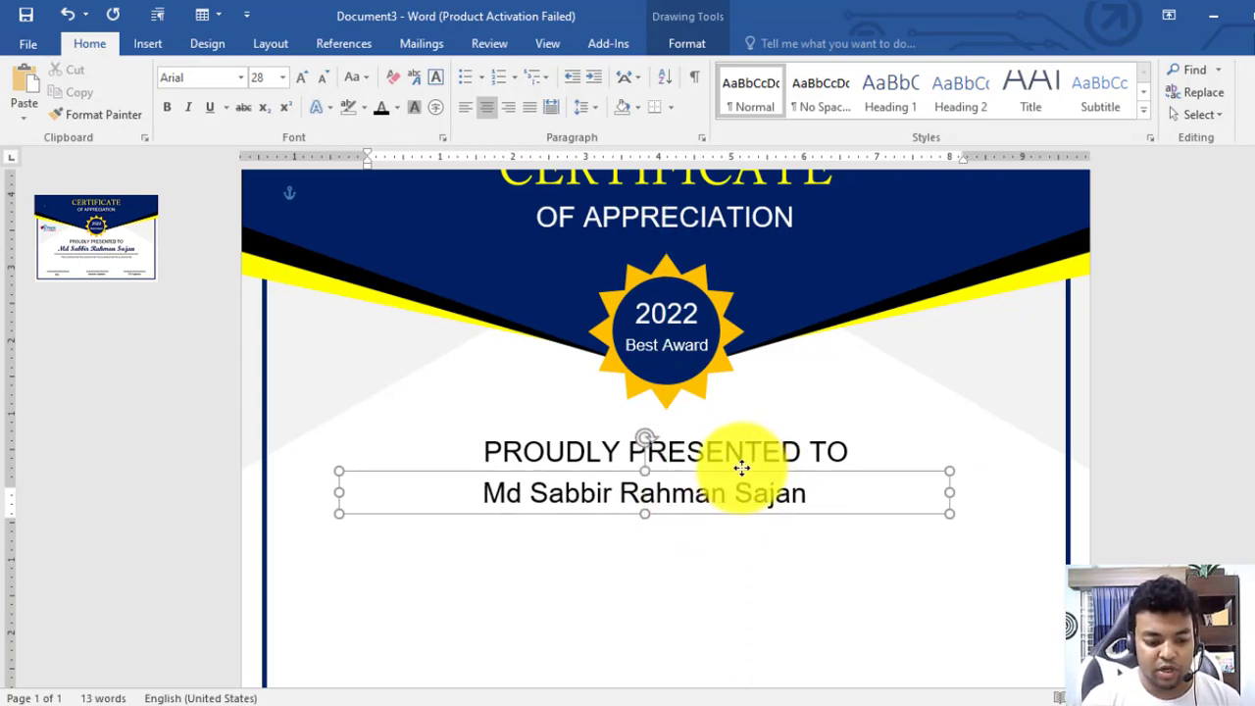
Enlarge the recipient's name to 36 pt in Script MT Bold and nudge its box right
{"action": "triple_click", "coordinate": [751, 496]}
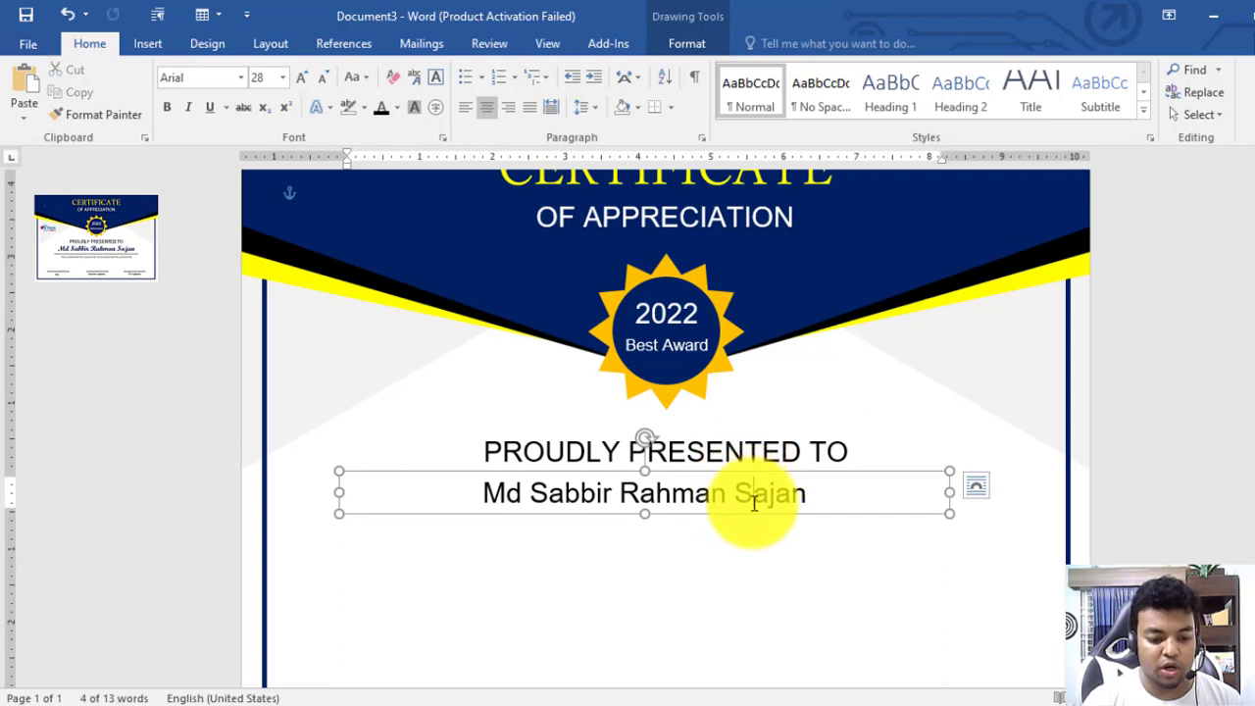
{"action": "left_click", "coordinate": [302, 78]}
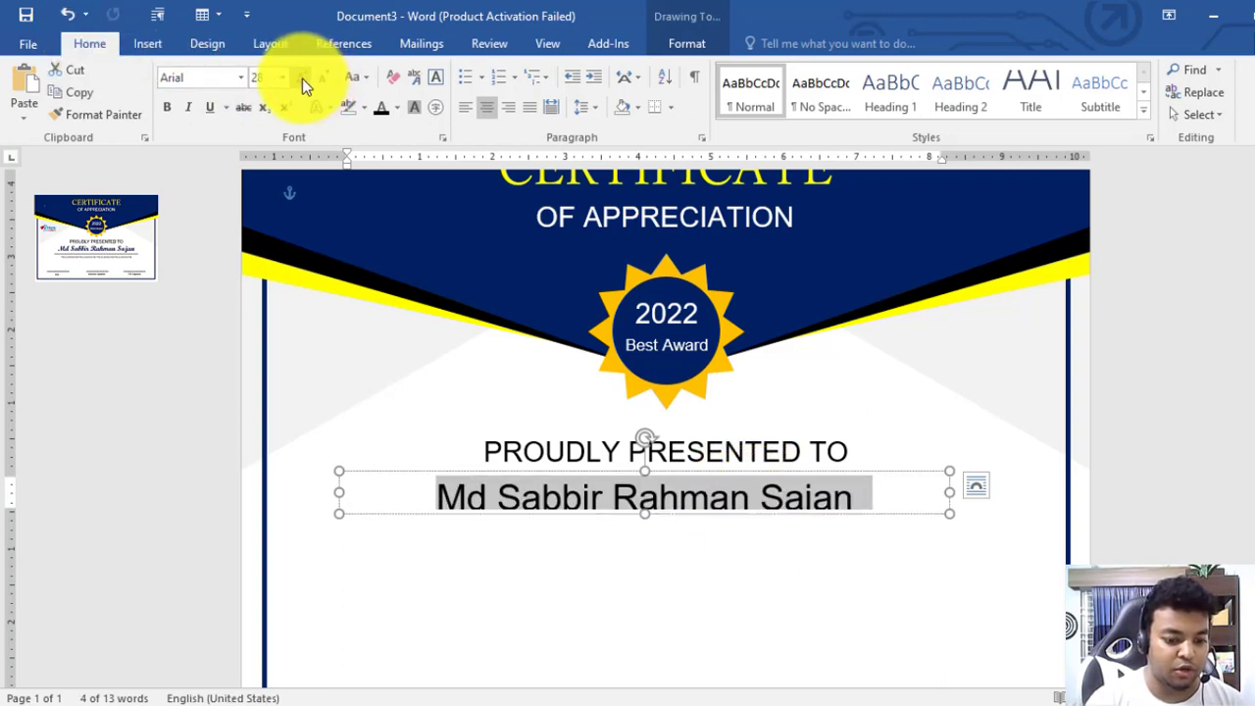
{"action": "left_click", "coordinate": [639, 517]}
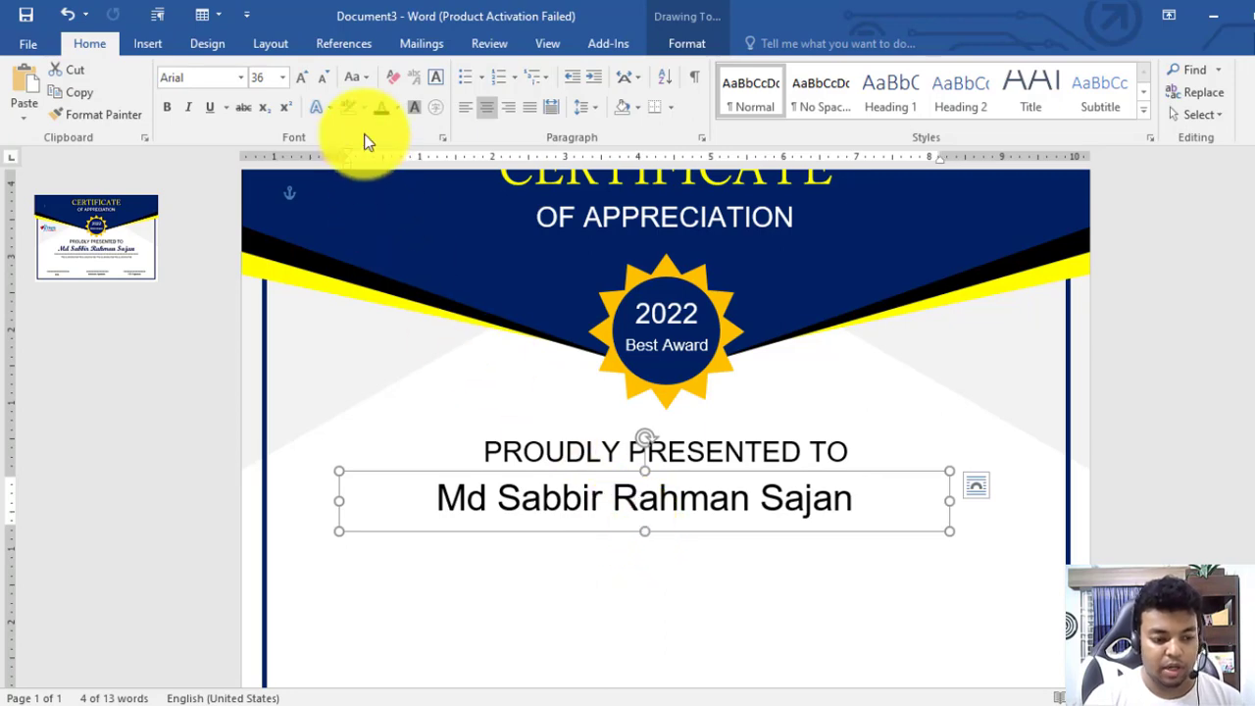
{"action": "left_click", "coordinate": [241, 77]}
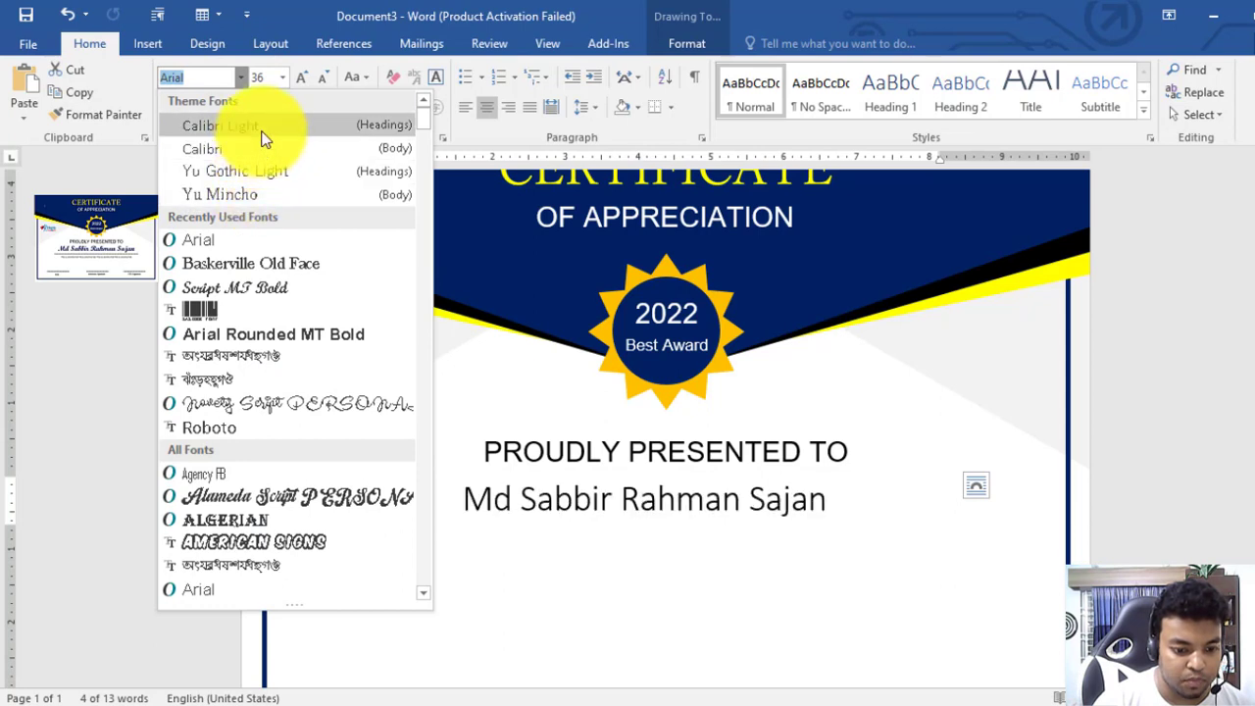
{"action": "left_click", "coordinate": [251, 288]}
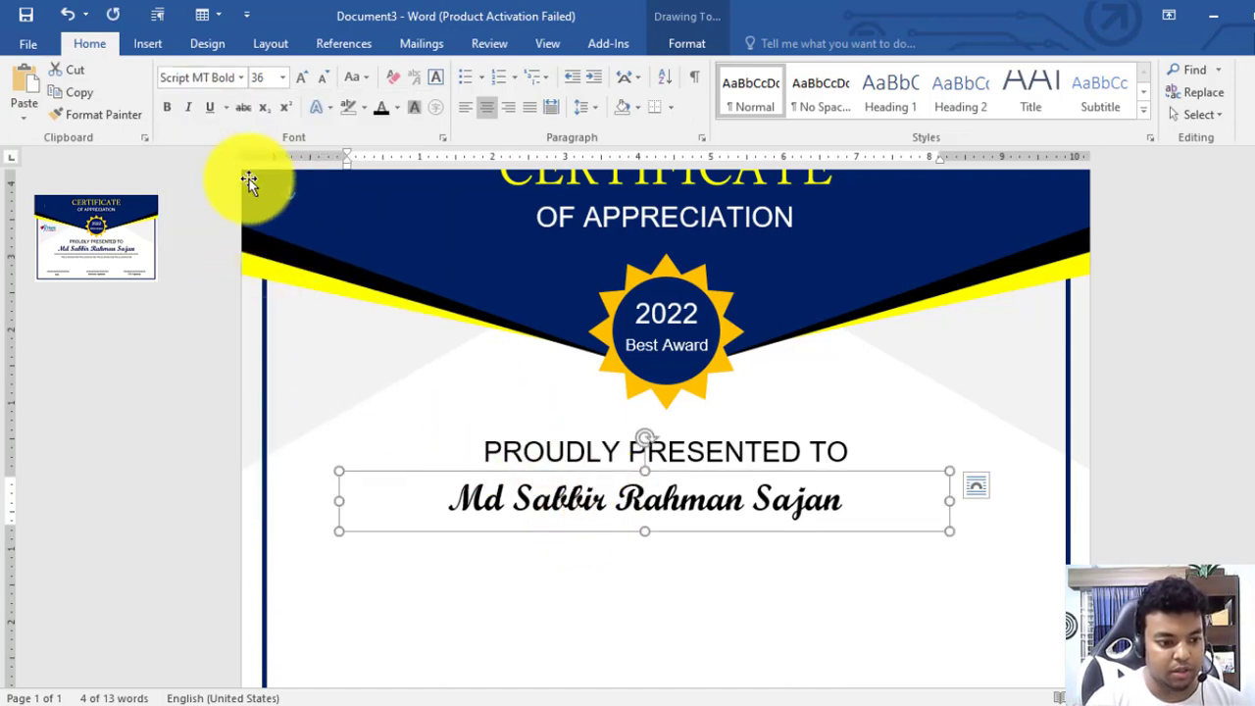
{"action": "left_click_drag", "start_coordinate": [800, 474], "coordinate": [811, 472]}
Grow the name to 48 pt, enlarge its box to fit, and colour it dark blue
{"action": "triple_click", "coordinate": [792, 498]}
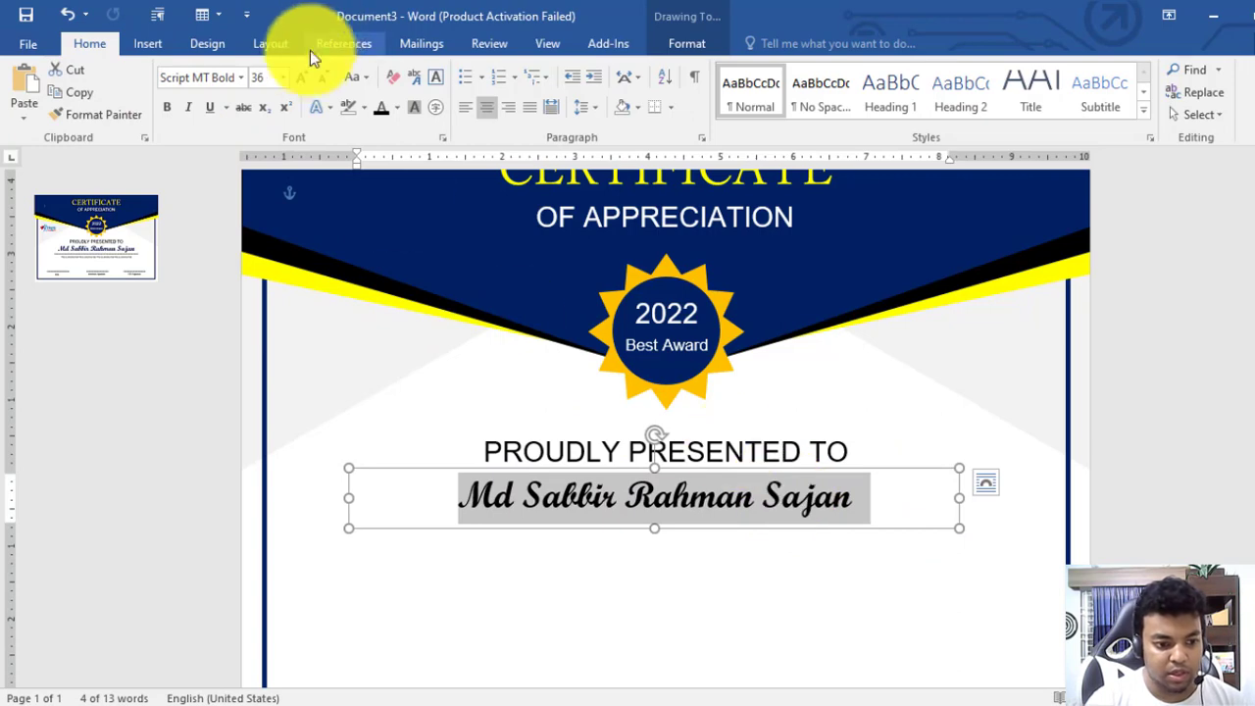
{"action": "left_click", "coordinate": [302, 76]}
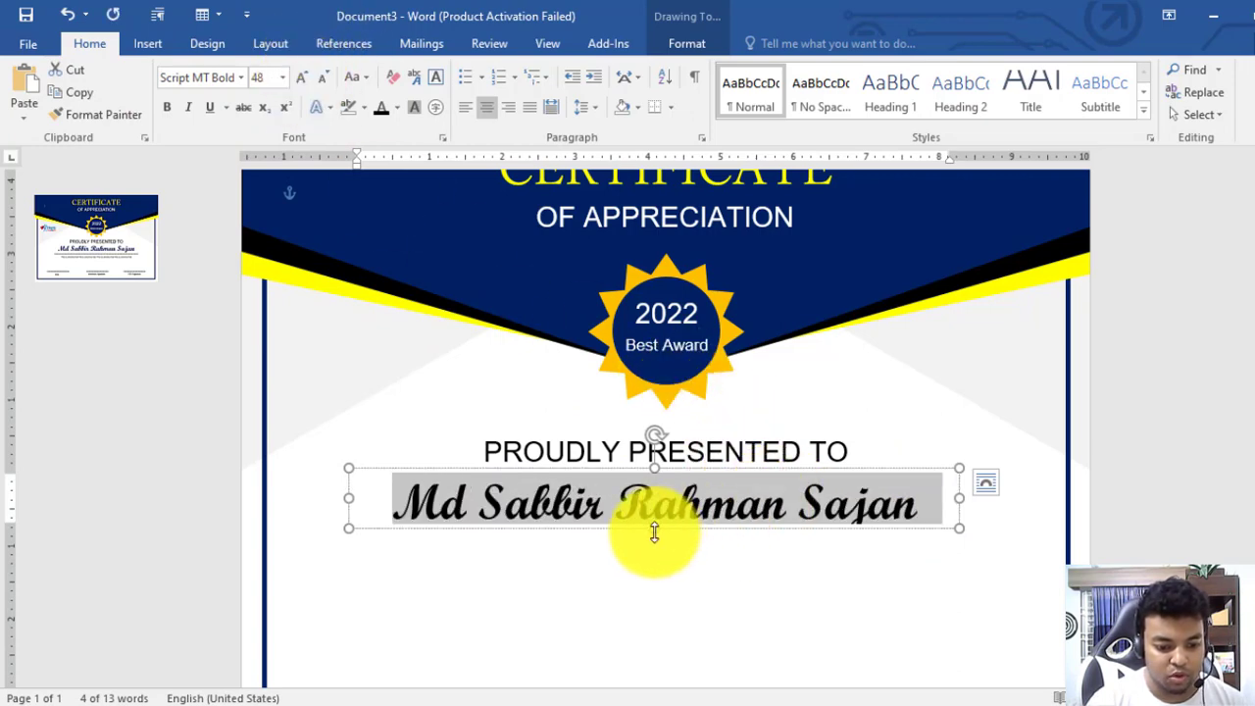
{"action": "left_click_drag", "start_coordinate": [655, 531], "coordinate": [656, 546]}
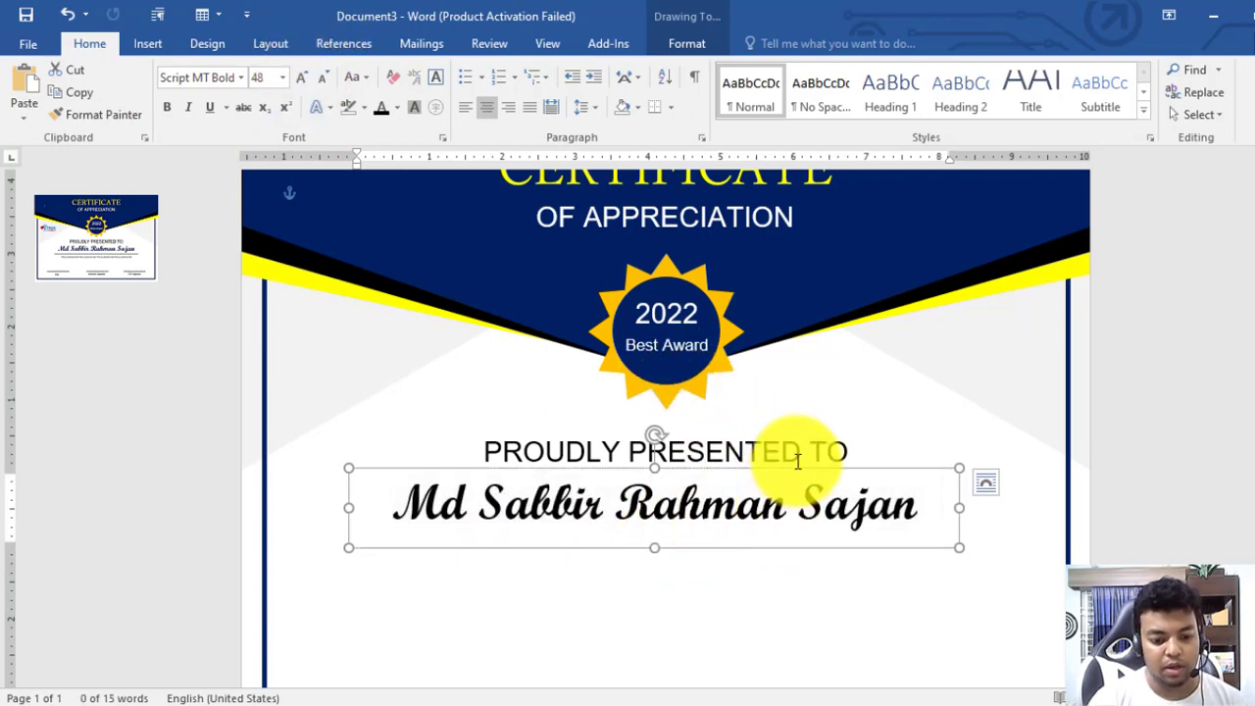
{"action": "left_click_drag", "start_coordinate": [798, 467], "coordinate": [803, 466]}
{"action": "left_click", "coordinate": [787, 501]}
{"action": "key", "text": "ctrl+a"}
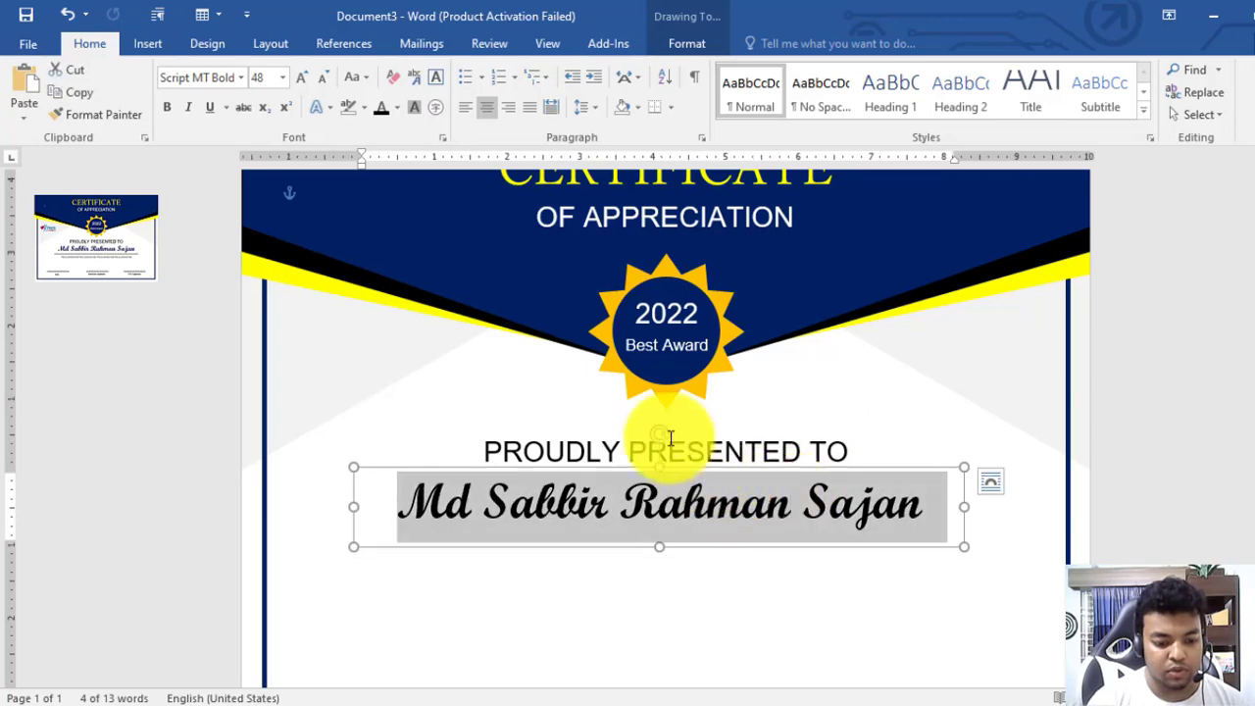
{"action": "left_click", "coordinate": [400, 106]}
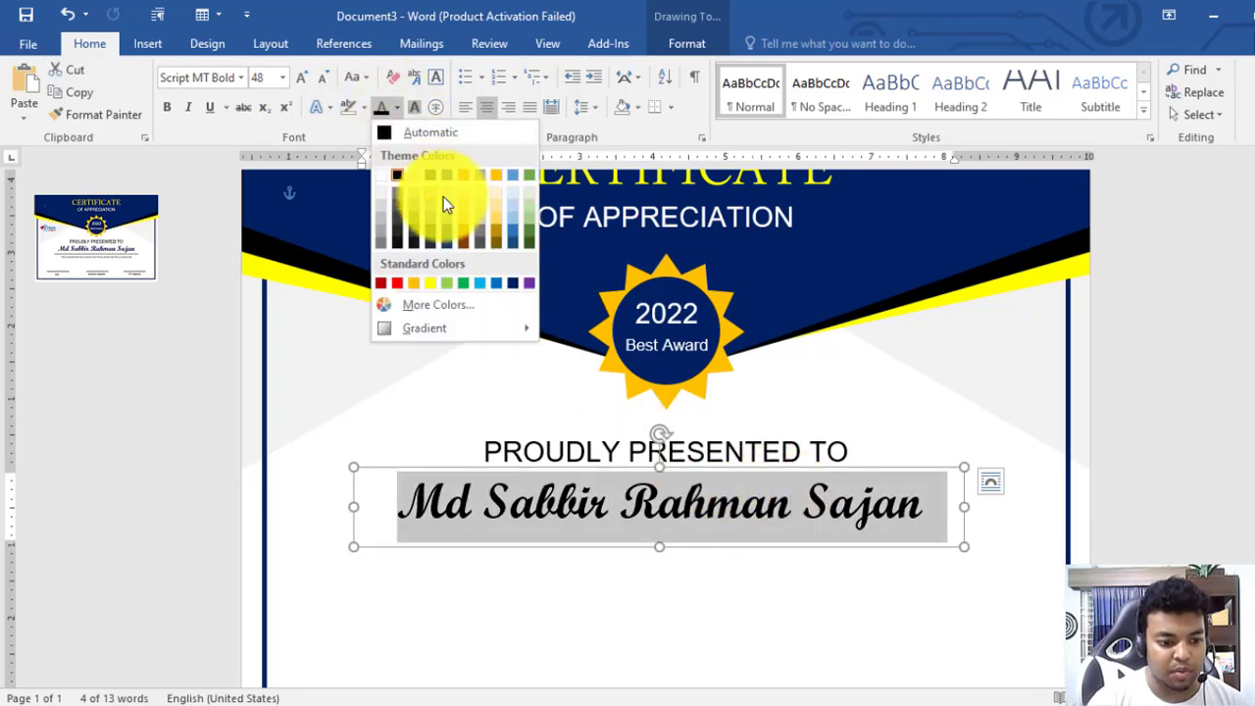
{"action": "left_click", "coordinate": [513, 281]}
{"action": "left_click", "coordinate": [1243, 444]}
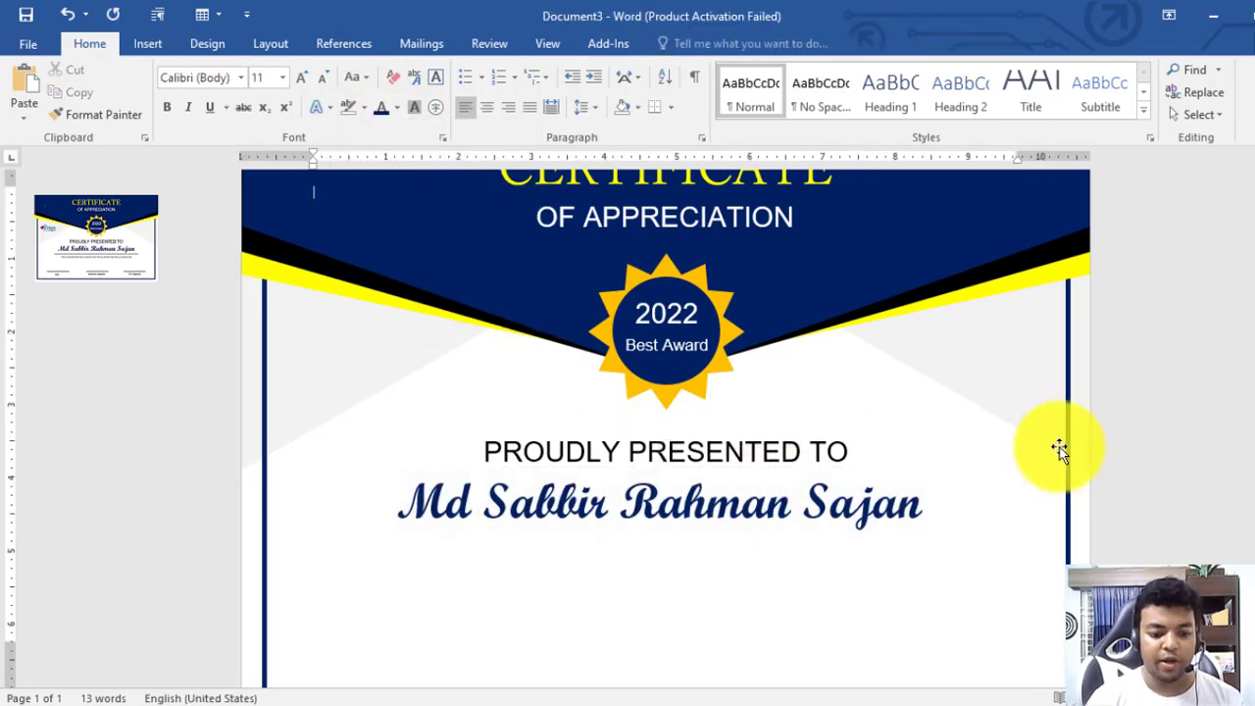
{"action": "scroll", "coordinate": [925, 434], "scroll_direction": "down", "scroll_amount": 5, "text": "ctrl"}
Nudge the PROUDLY PRESENTED TO box and the name box slightly upward
{"action": "left_click", "coordinate": [680, 447]}
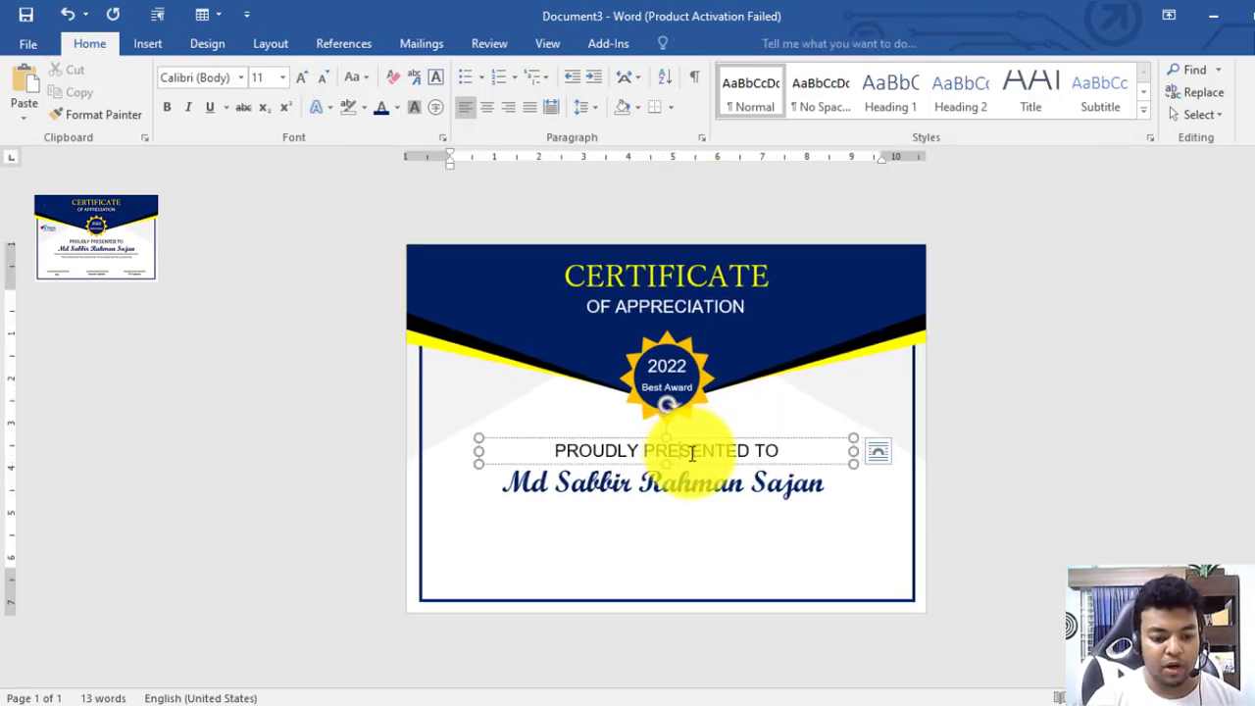
{"action": "key", "text": "Up"}
{"action": "key", "text": "Up"}
{"action": "key", "text": "Up"}
{"action": "key", "text": "Up"}
{"action": "key", "text": "Up"}
{"action": "key", "text": "Up"}
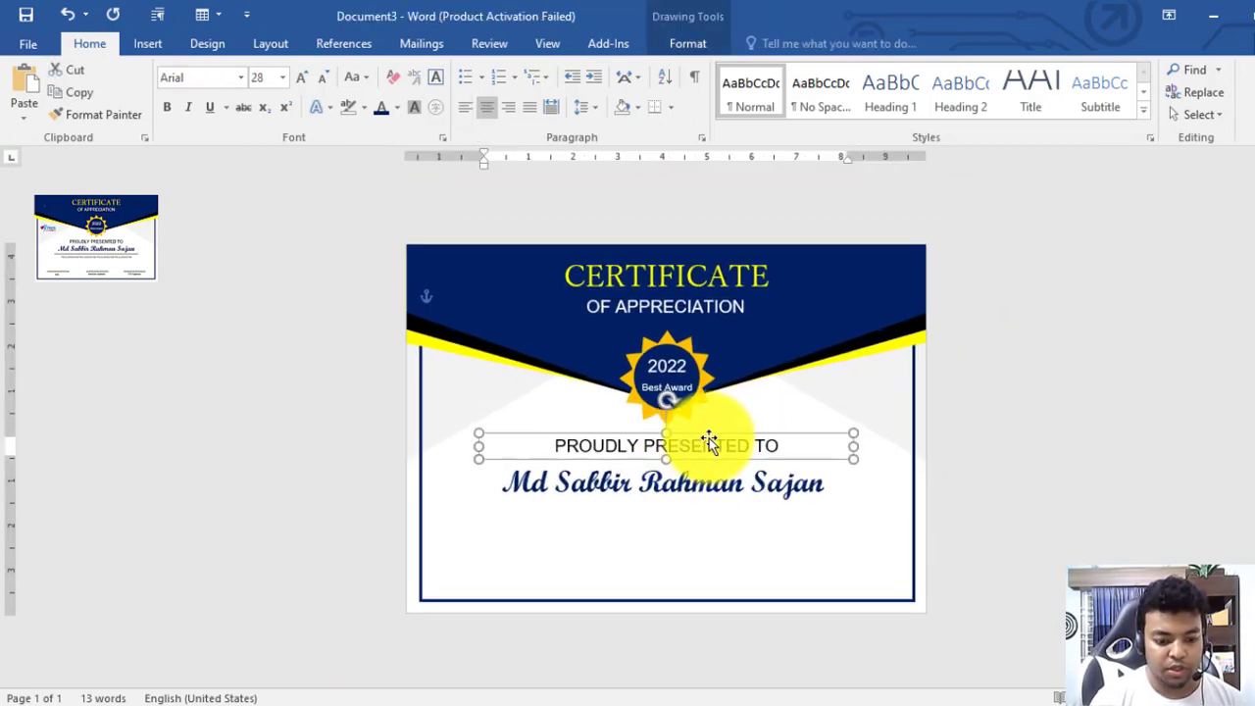
{"action": "left_click", "coordinate": [721, 481]}
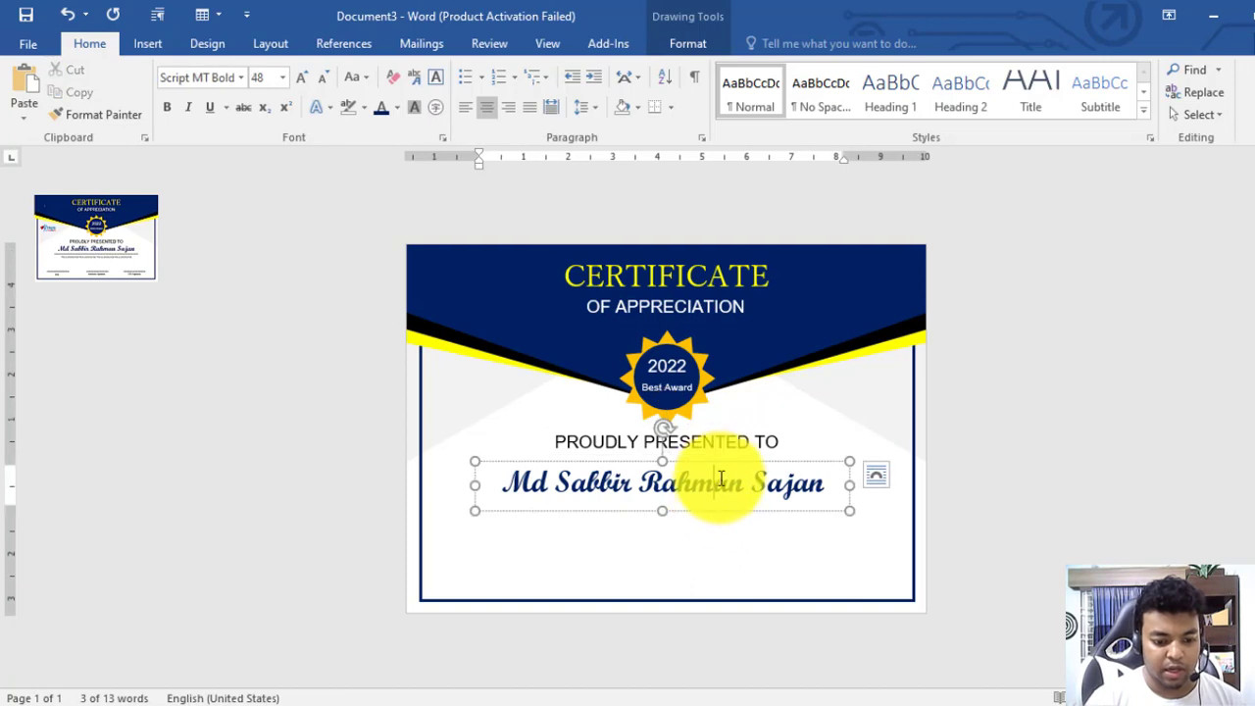
{"action": "key", "text": "Up"}
{"action": "key", "text": "Up"}
{"action": "key", "text": "Up"}
{"action": "key", "text": "Up"}
{"action": "key", "text": "Up"}
{"action": "key", "text": "Up"}
{"action": "key", "text": "Up"}
{"action": "key", "text": "Up"}
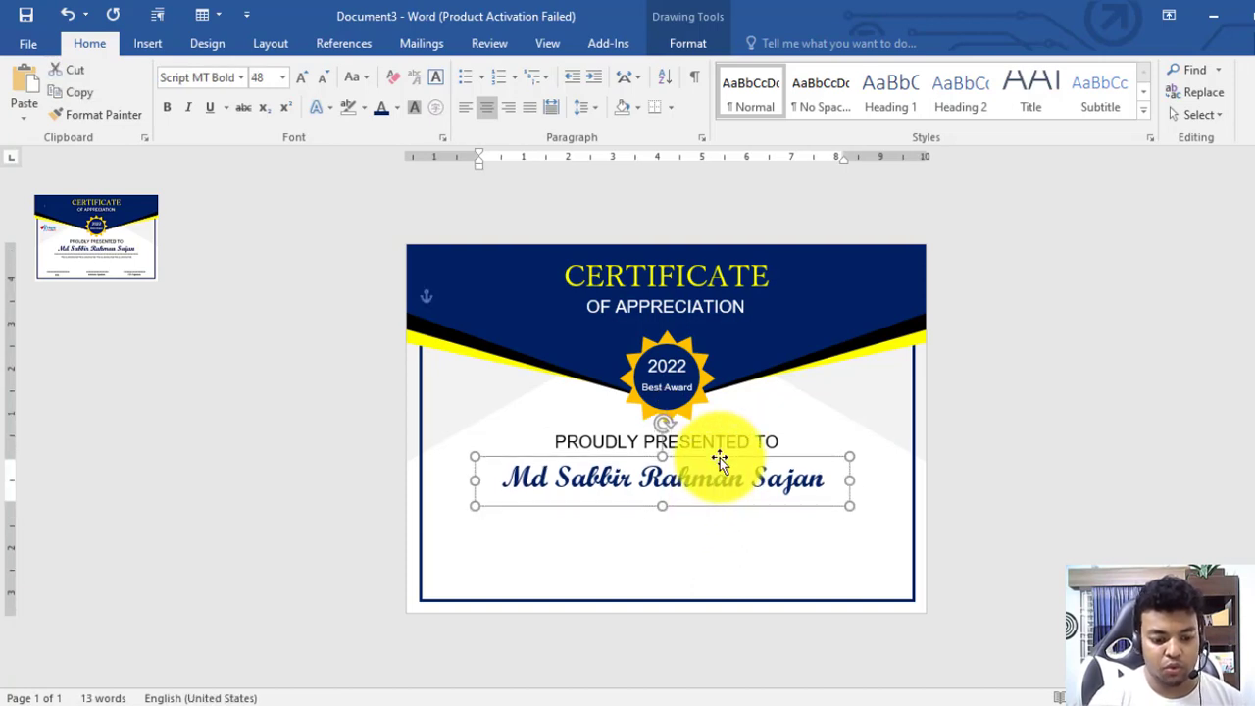
{"action": "left_click", "coordinate": [913, 507]}
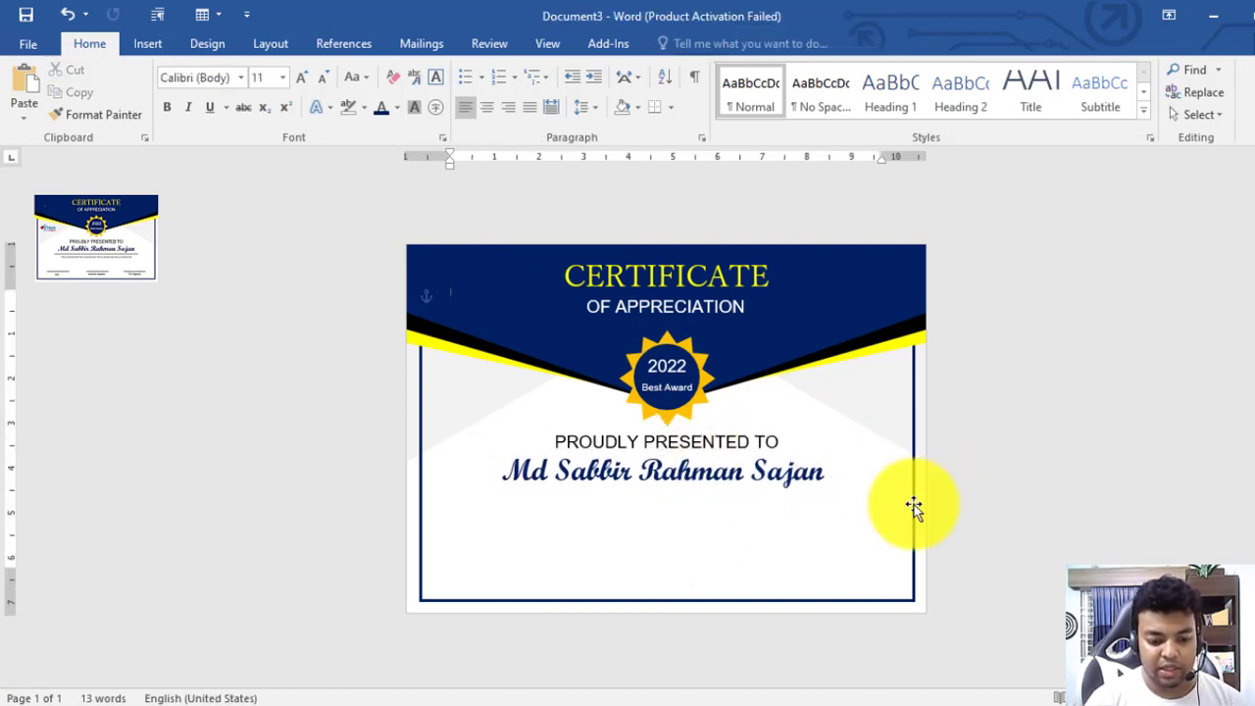
Copy the heading box below the name, replace its text with dashes, and place it under the name
{"action": "left_click", "coordinate": [724, 444]}
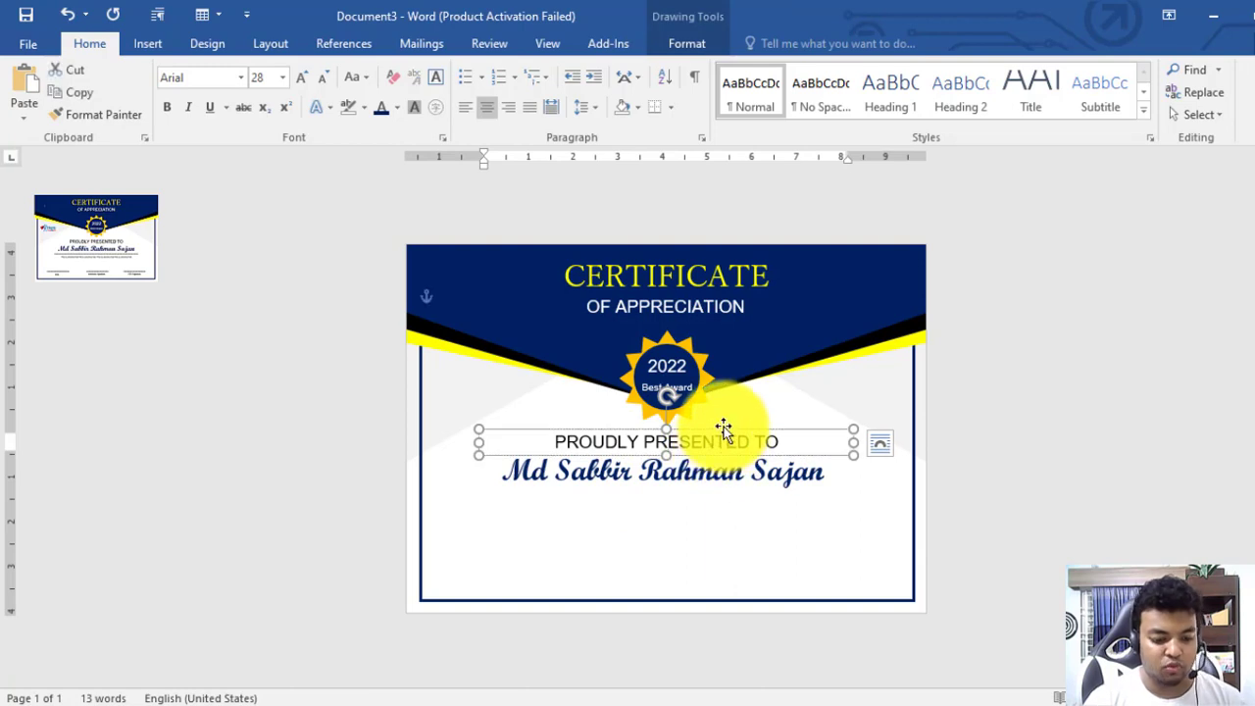
{"action": "left_click_drag", "start_coordinate": [740, 471], "coordinate": [723, 507]}
{"action": "triple_click", "coordinate": [718, 509]}
{"action": "key", "text": "Delete"}
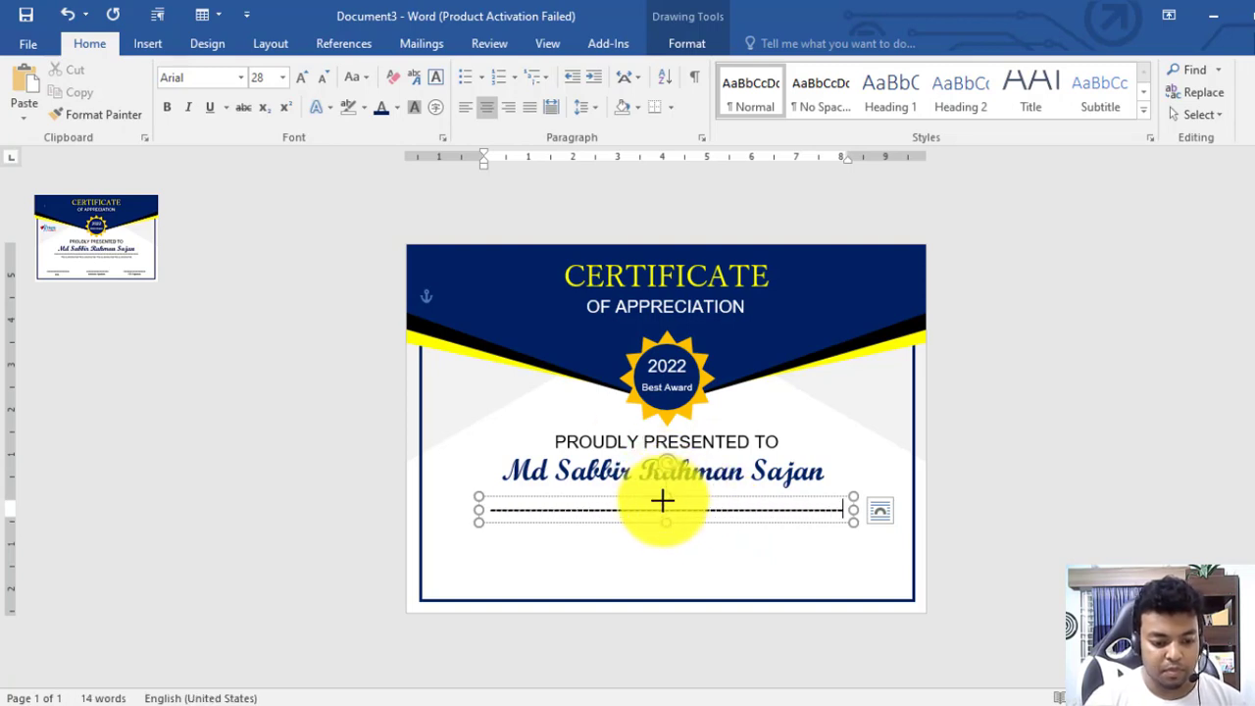
{"action": "left_click_drag", "start_coordinate": [684, 508], "coordinate": [686, 481]}
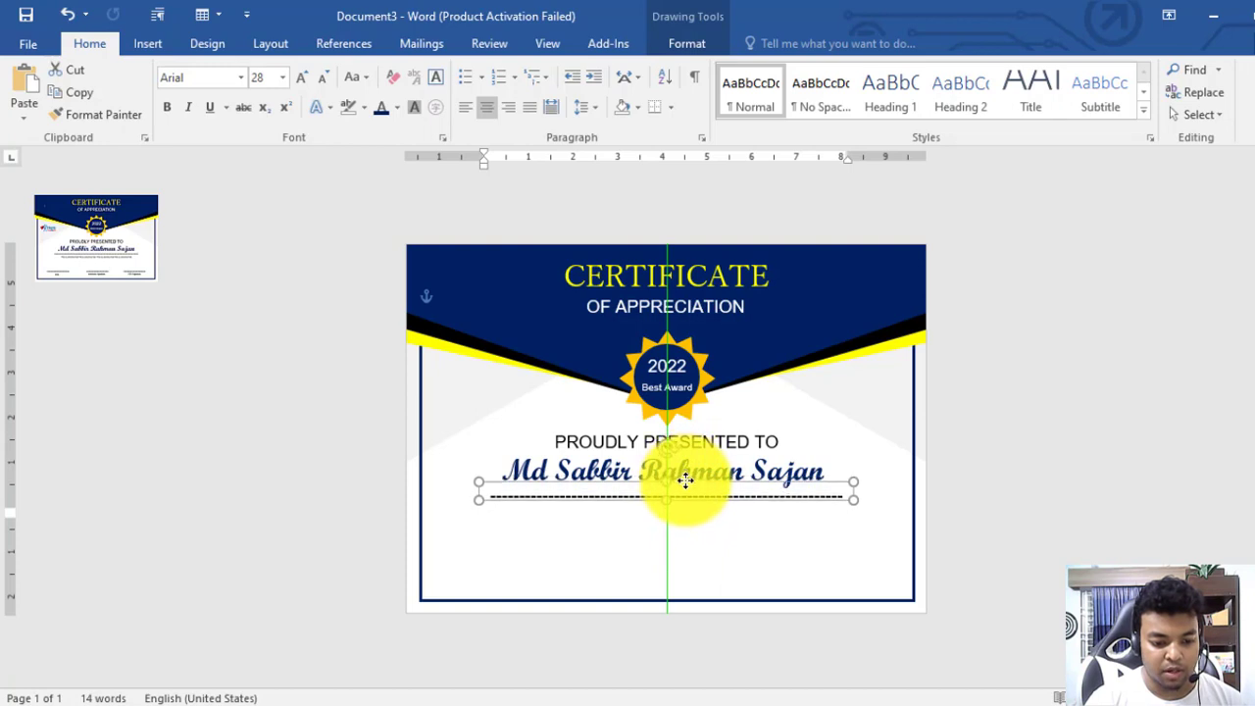
{"action": "left_click", "coordinate": [751, 546]}
Centre the dashed line, name, heading and border horizontally with Align Center
{"action": "left_click", "coordinate": [738, 497]}
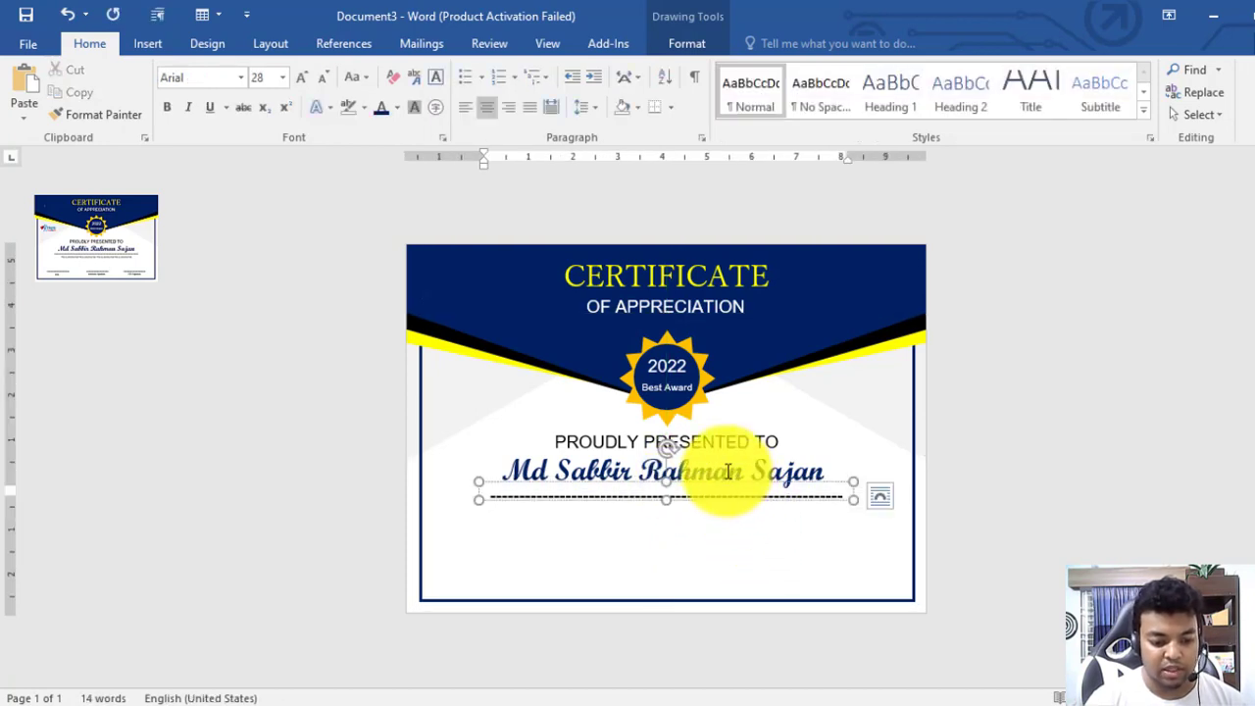
{"action": "left_click", "coordinate": [736, 475], "text": "shift"}
{"action": "left_click", "coordinate": [729, 441], "text": "shift"}
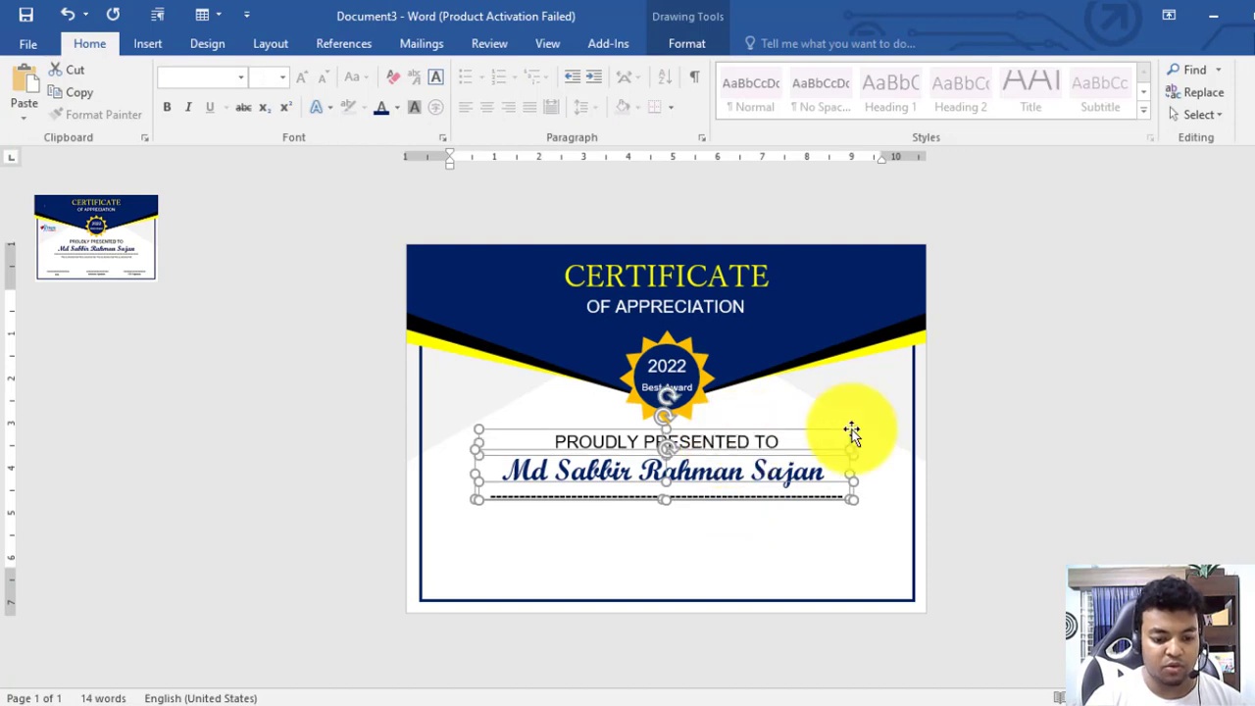
{"action": "left_click", "coordinate": [912, 393], "text": "shift"}
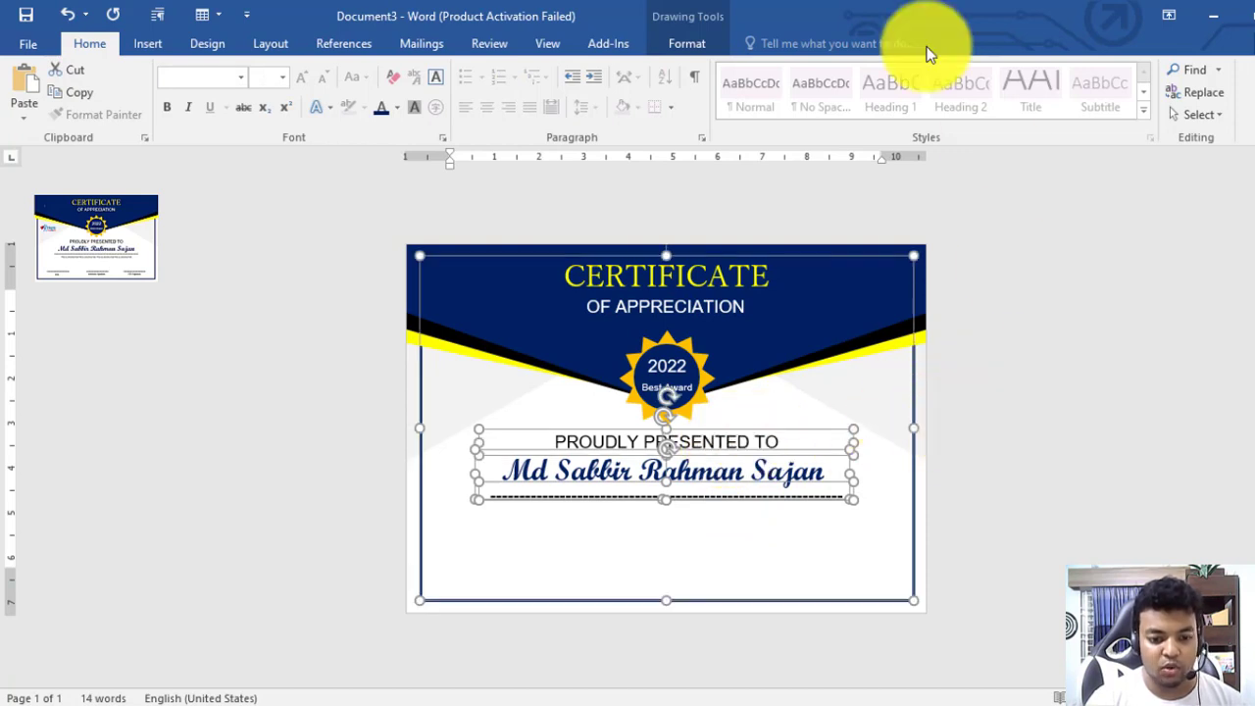
{"action": "left_click", "coordinate": [684, 49]}
{"action": "left_click", "coordinate": [1119, 71]}
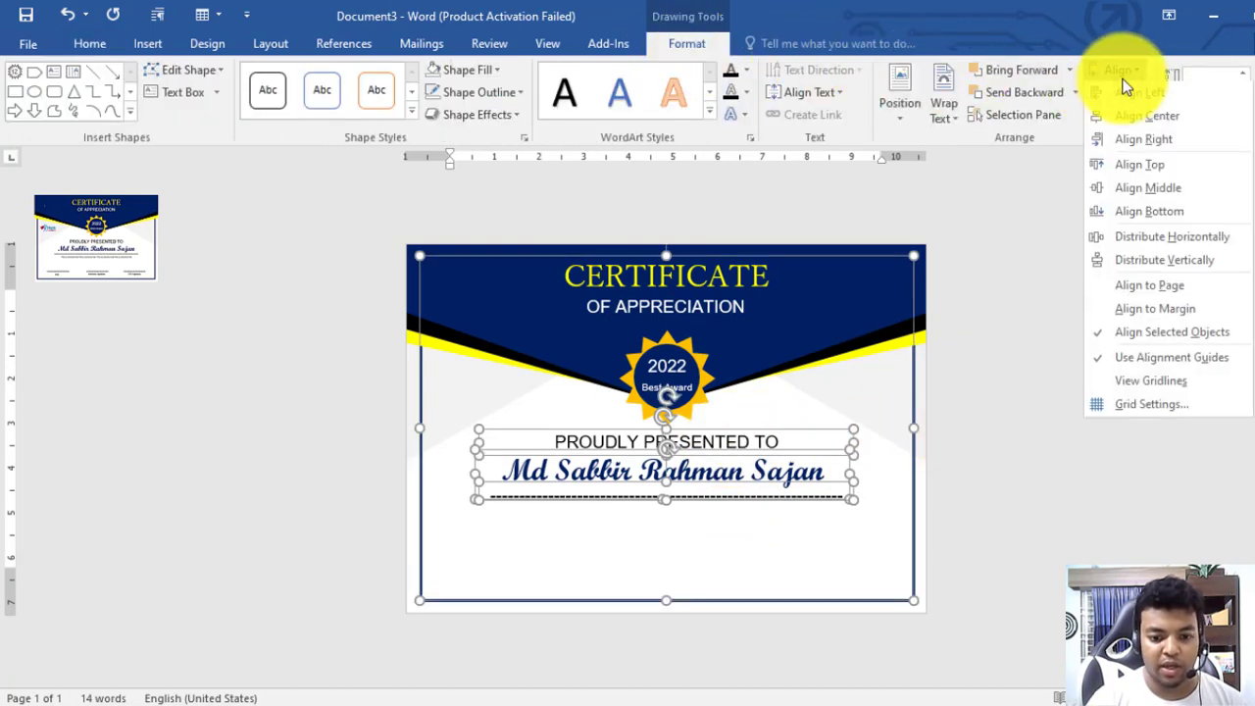
{"action": "left_click", "coordinate": [1141, 117]}
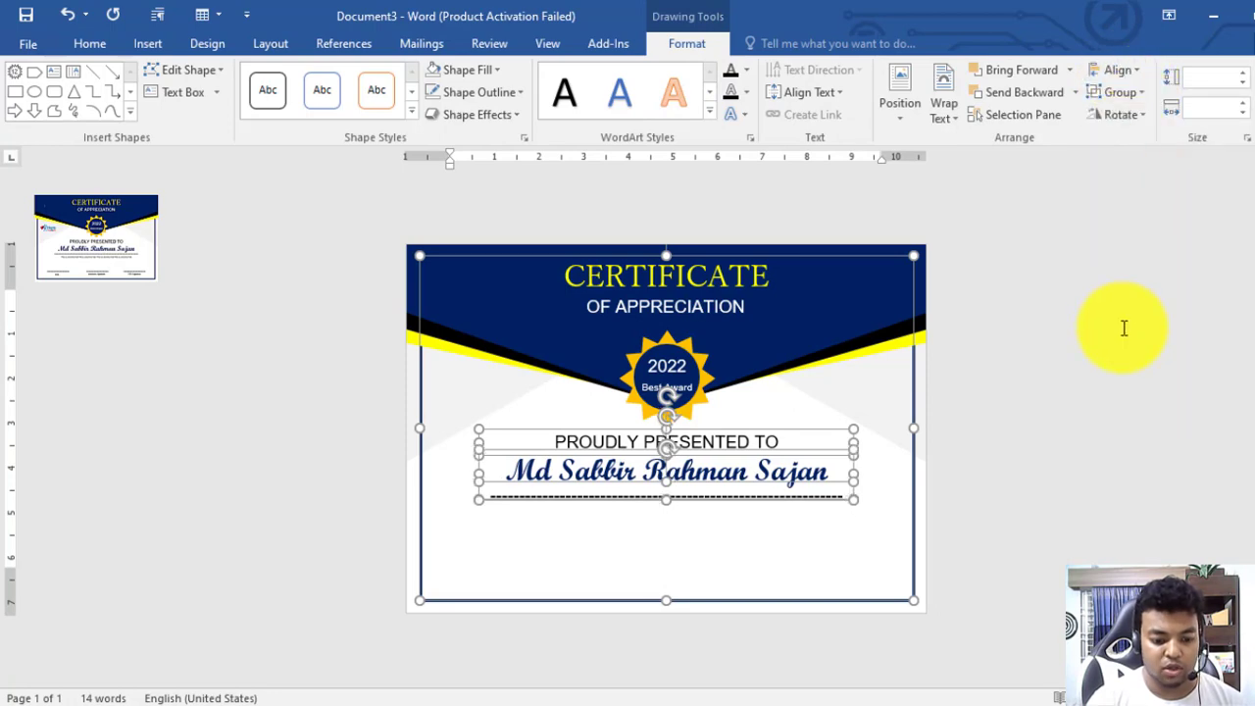
{"action": "left_click", "coordinate": [1128, 326]}
{"action": "scroll", "coordinate": [755, 350], "scroll_direction": "up", "scroll_amount": 3}
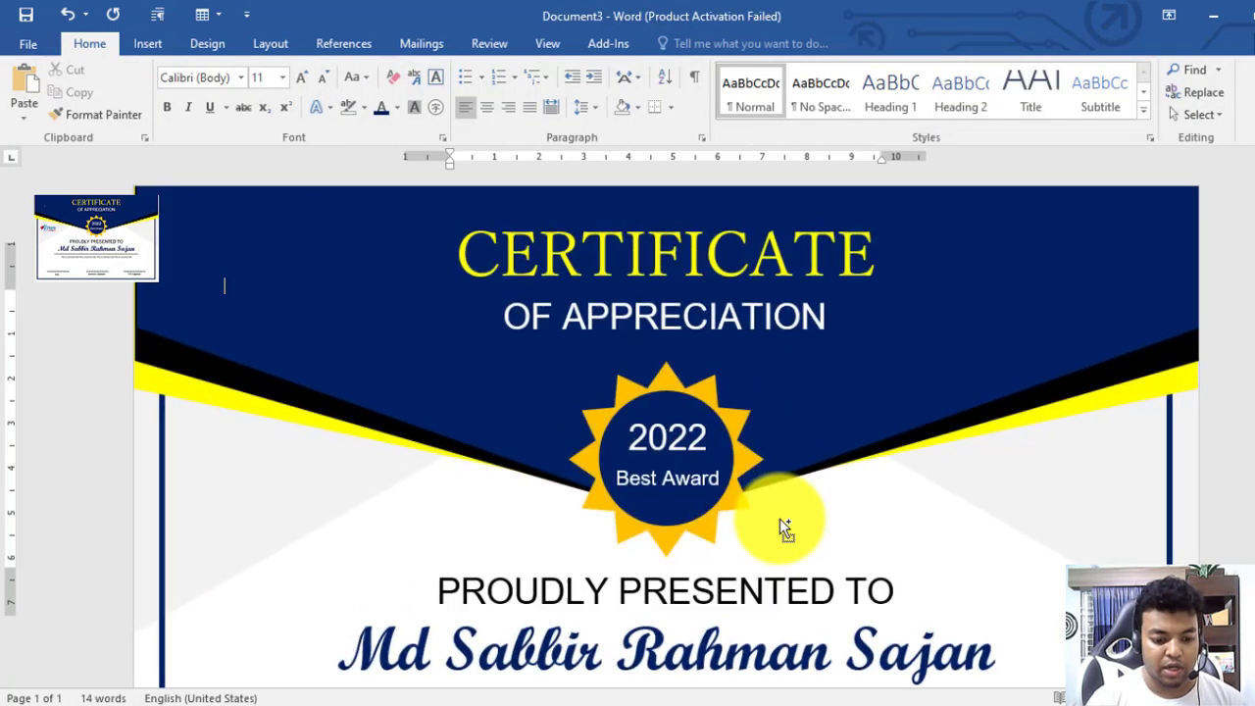
{"action": "scroll", "coordinate": [780, 518], "scroll_direction": "down", "scroll_amount": 1}
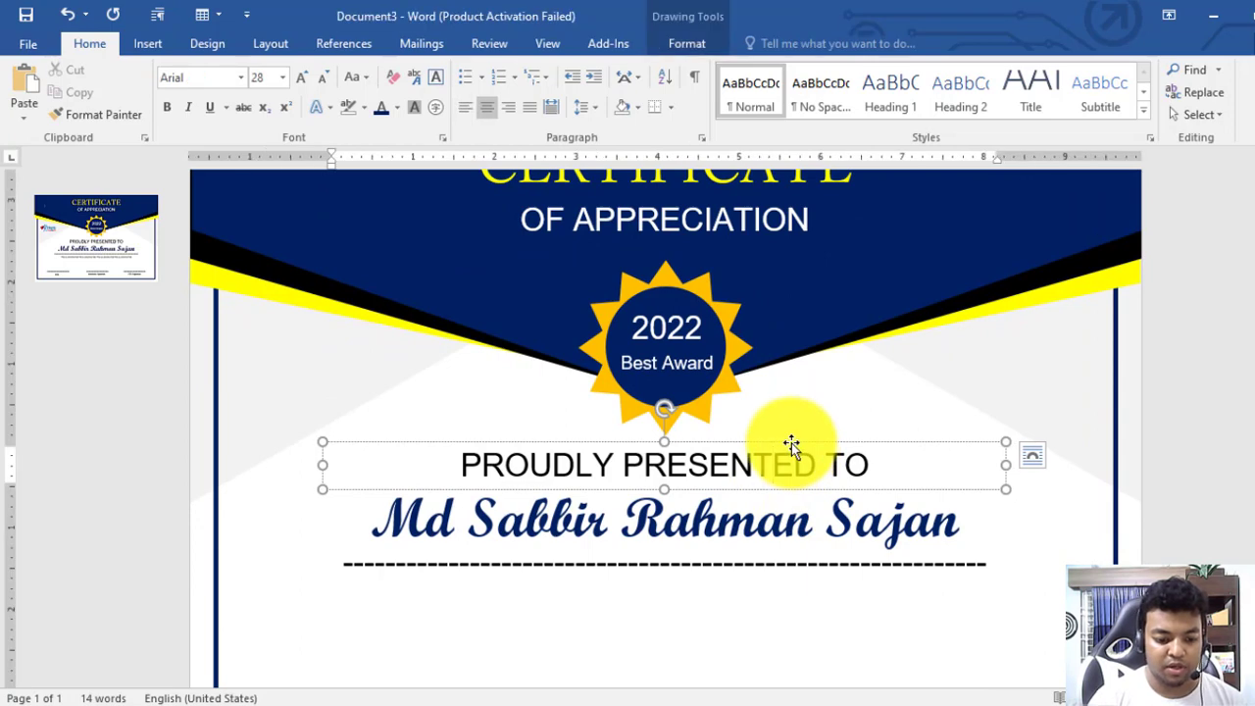
Put a heading copy below the dashed line reading 'This is a Dummy Text', pasted twice
{"action": "left_click", "coordinate": [792, 440], "text": "ctrl"}
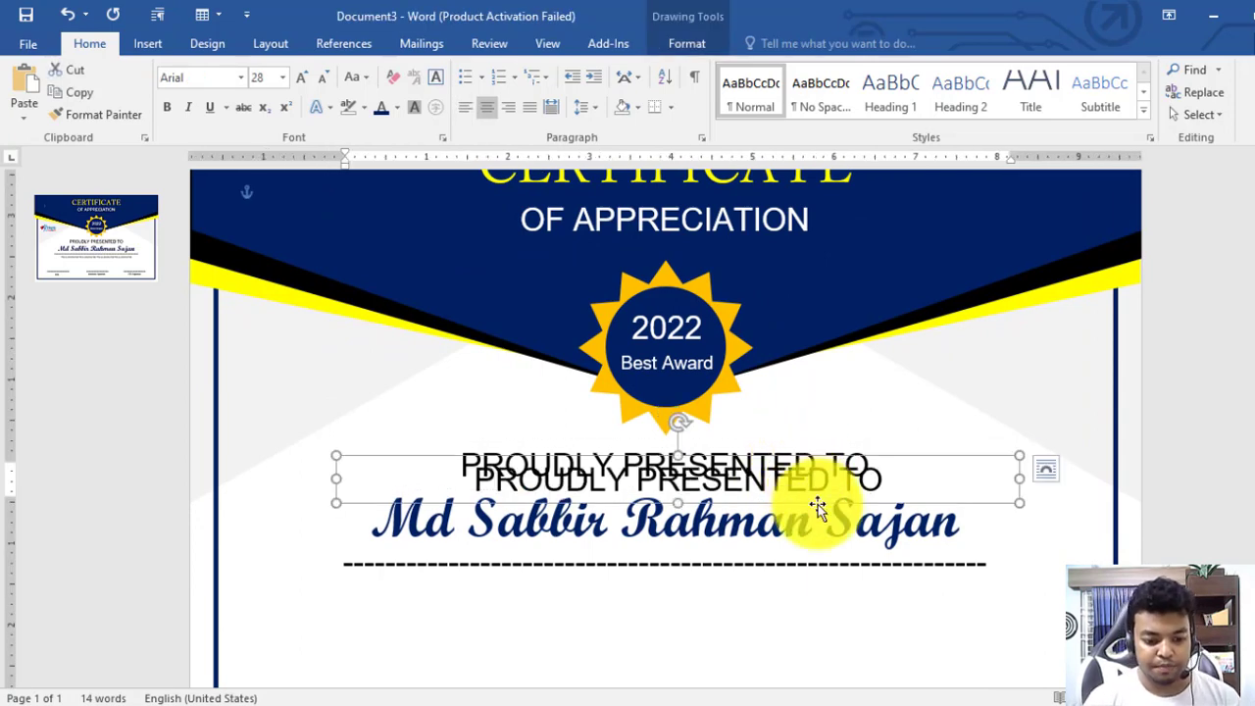
{"action": "left_click_drag", "start_coordinate": [821, 498], "coordinate": [802, 622]}
{"action": "triple_click", "coordinate": [796, 608]}
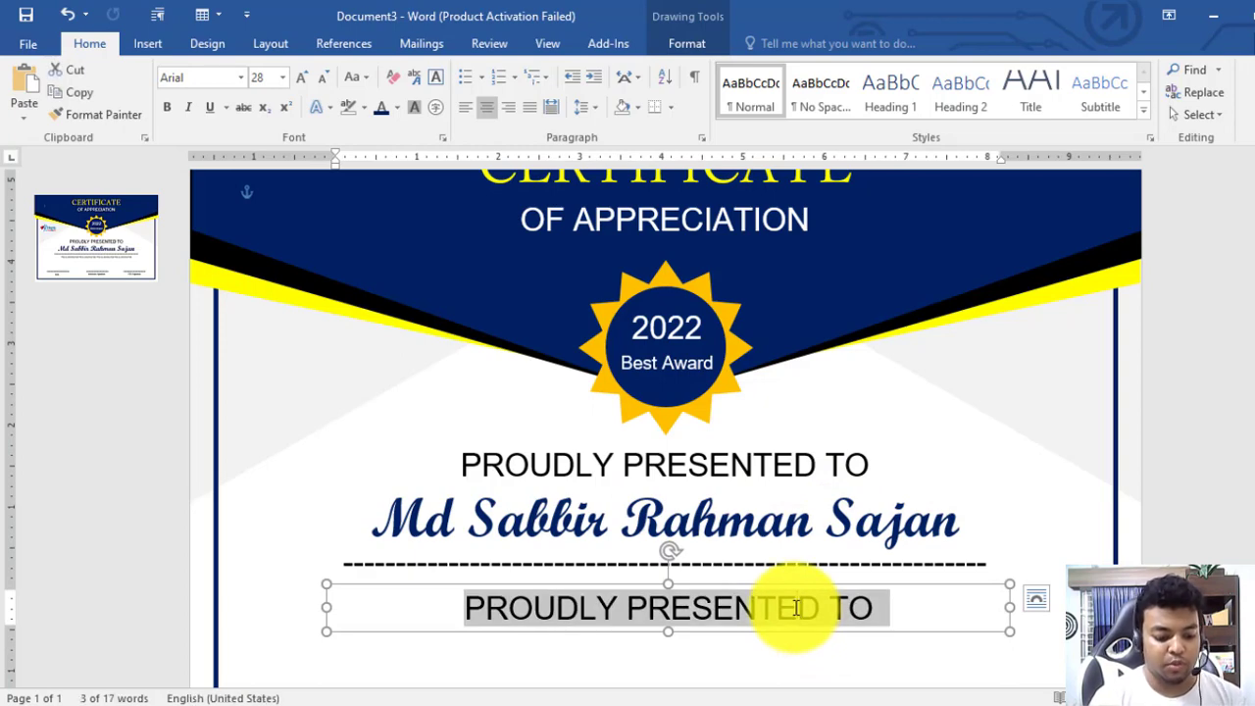
{"action": "type", "text": "This i"}
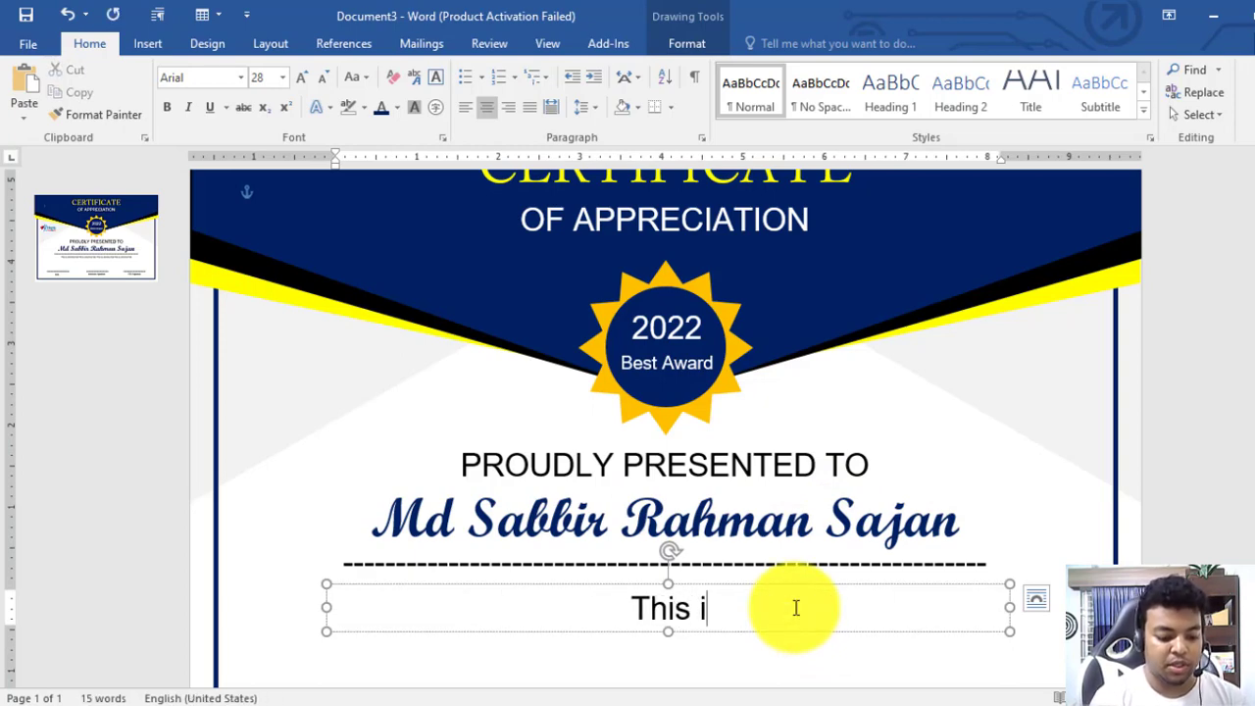
{"action": "type", "text": "s a Dummy Tes"}
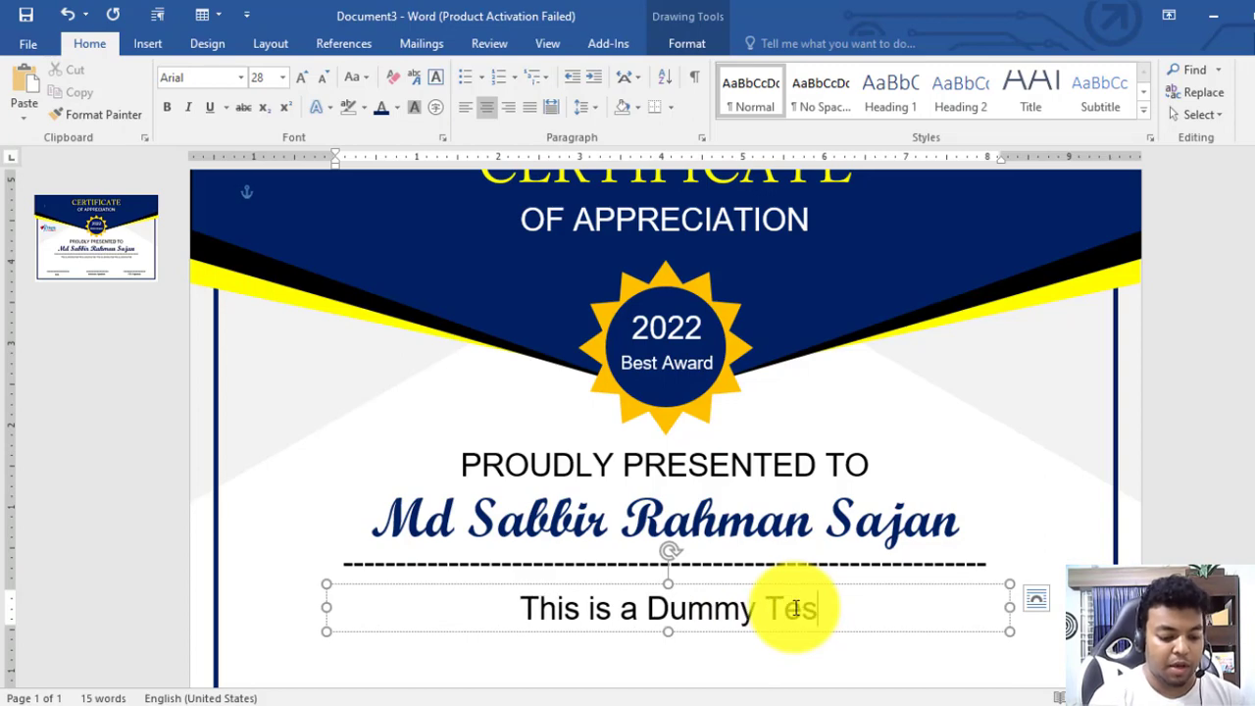
{"action": "key", "text": "BackSpace"}
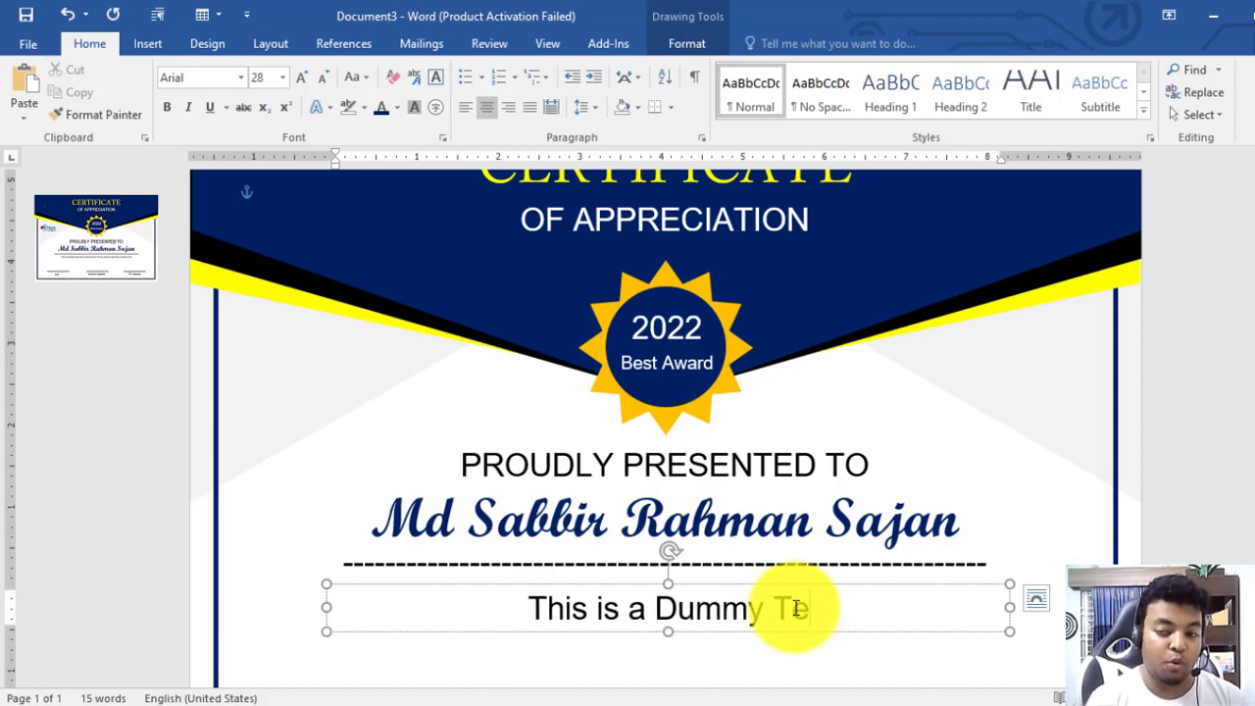
{"action": "type", "text": "xt"}
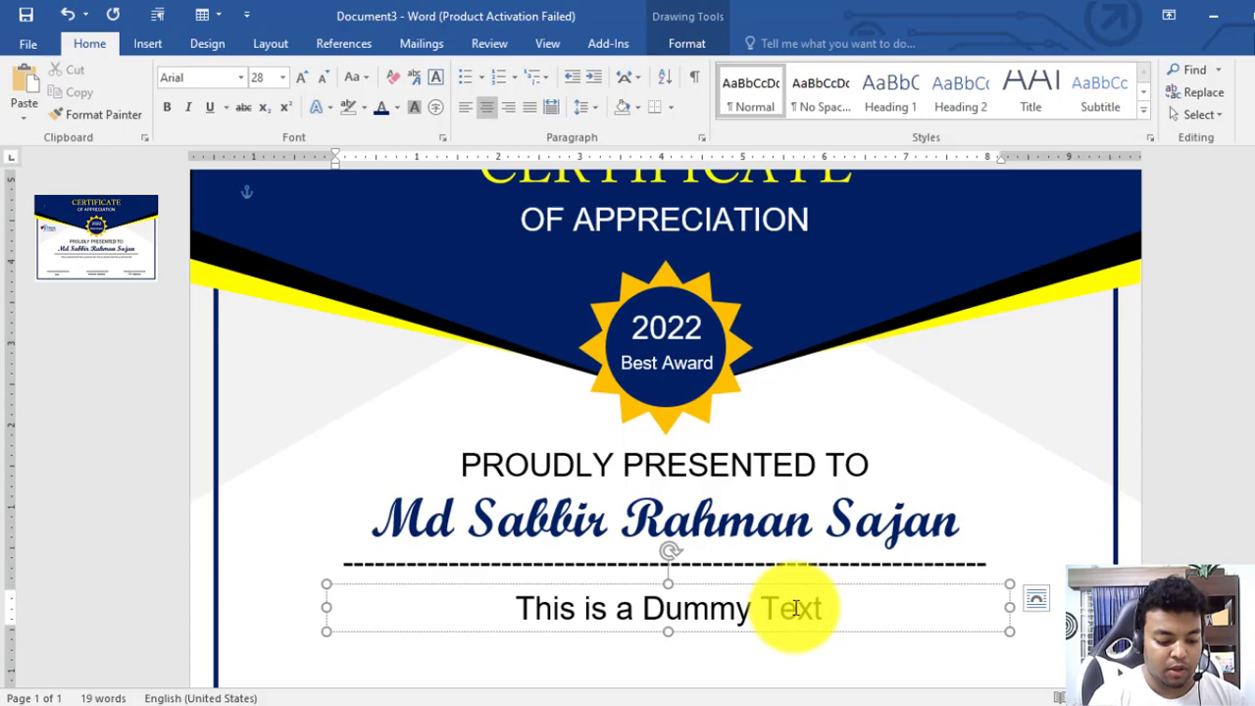
{"action": "key", "text": "ctrl+a"}
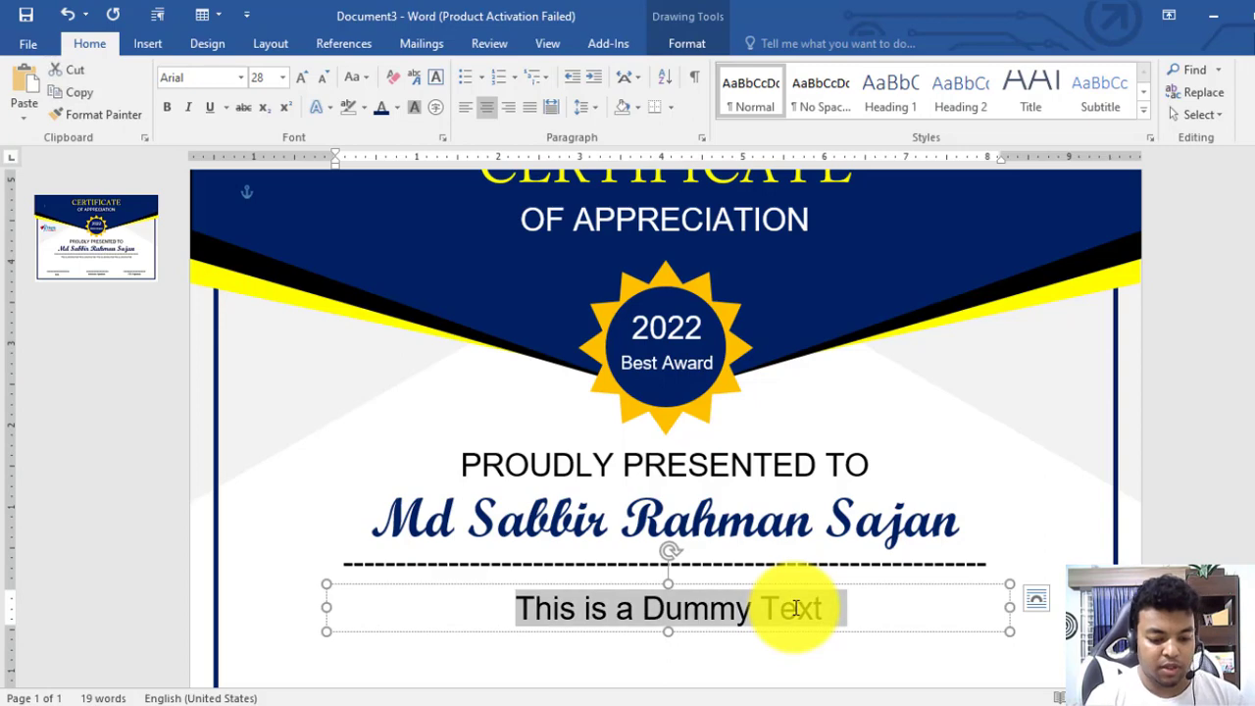
{"action": "key", "text": "ctrl+c"}
{"action": "key", "text": "Right"}
{"action": "key", "text": "ctrl+v"}
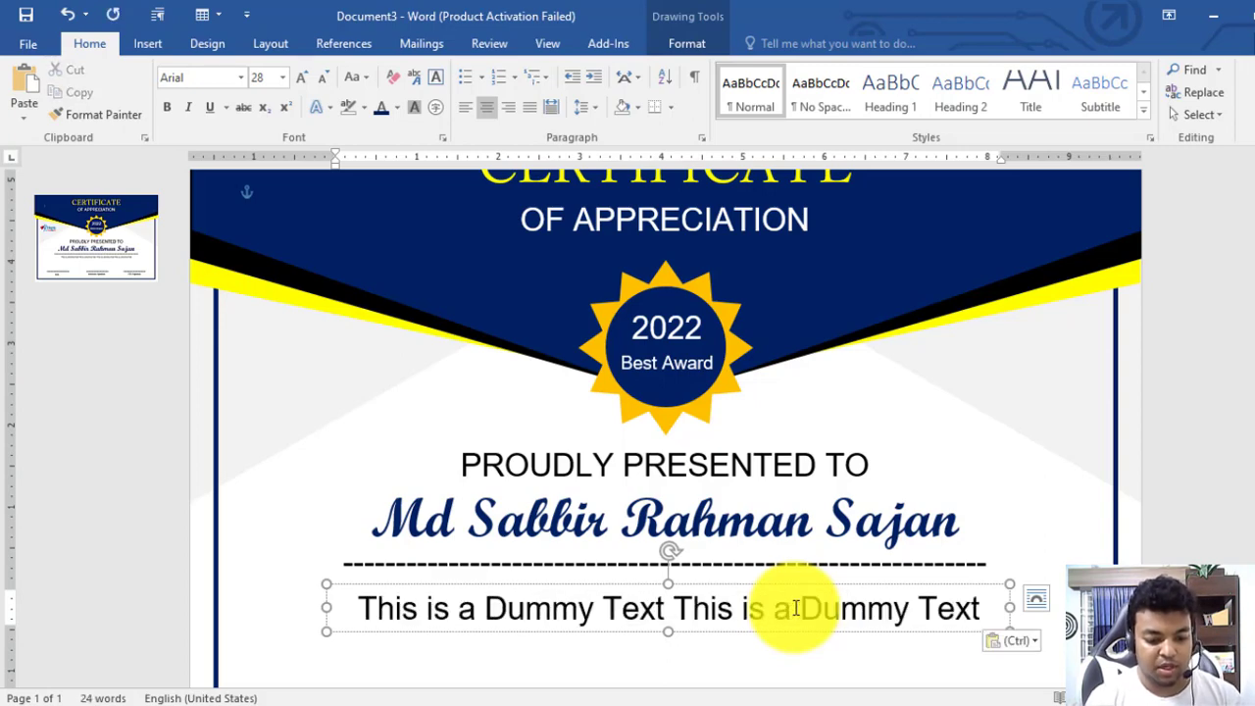
Widen the dummy-text box and shrink the text to 10.5 pt
{"action": "scroll", "coordinate": [796, 608], "scroll_direction": "down", "scroll_amount": 1}
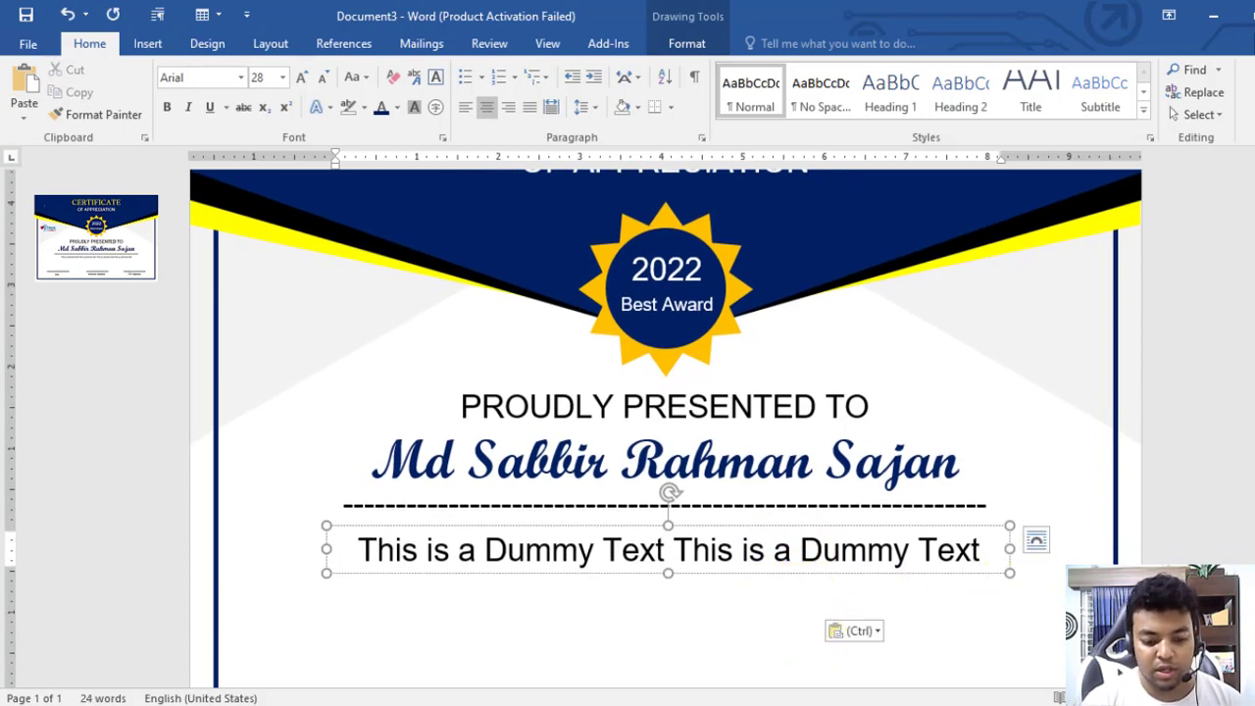
{"action": "mouse_move", "coordinate": [1016, 576]}
{"action": "left_mouse_down"}
{"action": "mouse_move", "coordinate": [1037, 580]}
{"action": "mouse_move", "coordinate": [1014, 580]}
{"action": "left_mouse_up"}
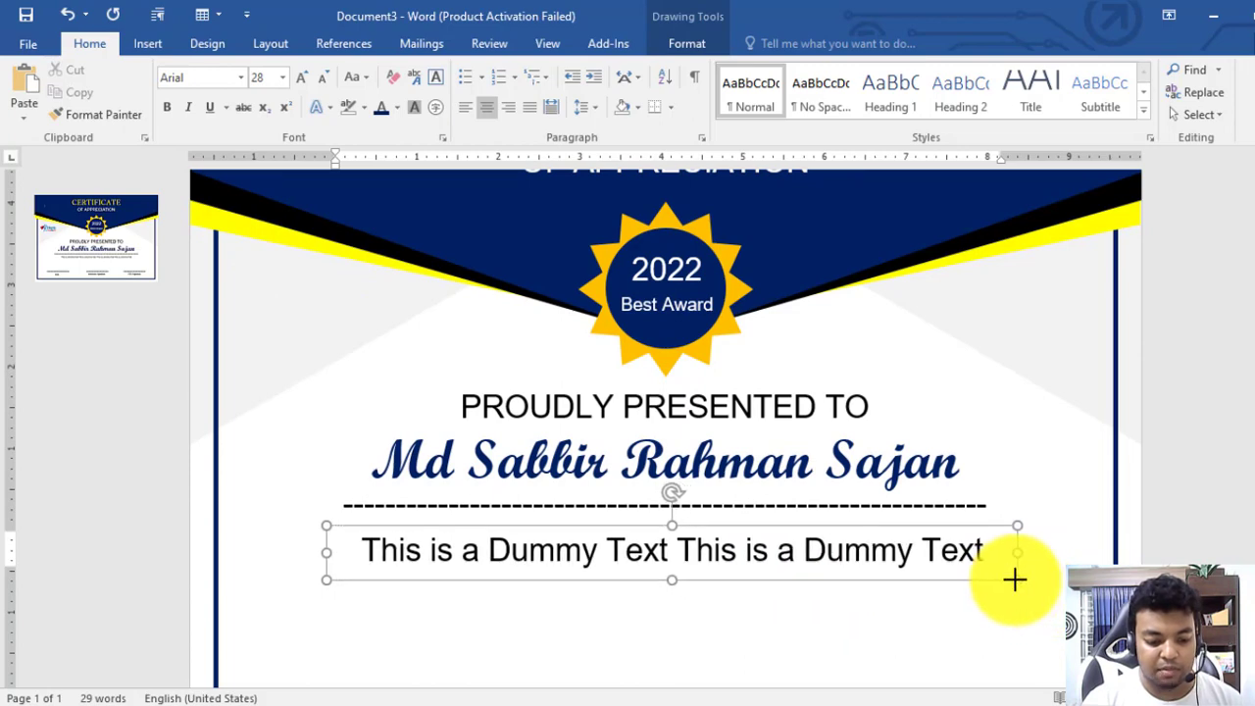
{"action": "triple_click", "coordinate": [916, 549]}
{"action": "left_click", "coordinate": [326, 82]}
{"action": "left_click", "coordinate": [326, 82]}
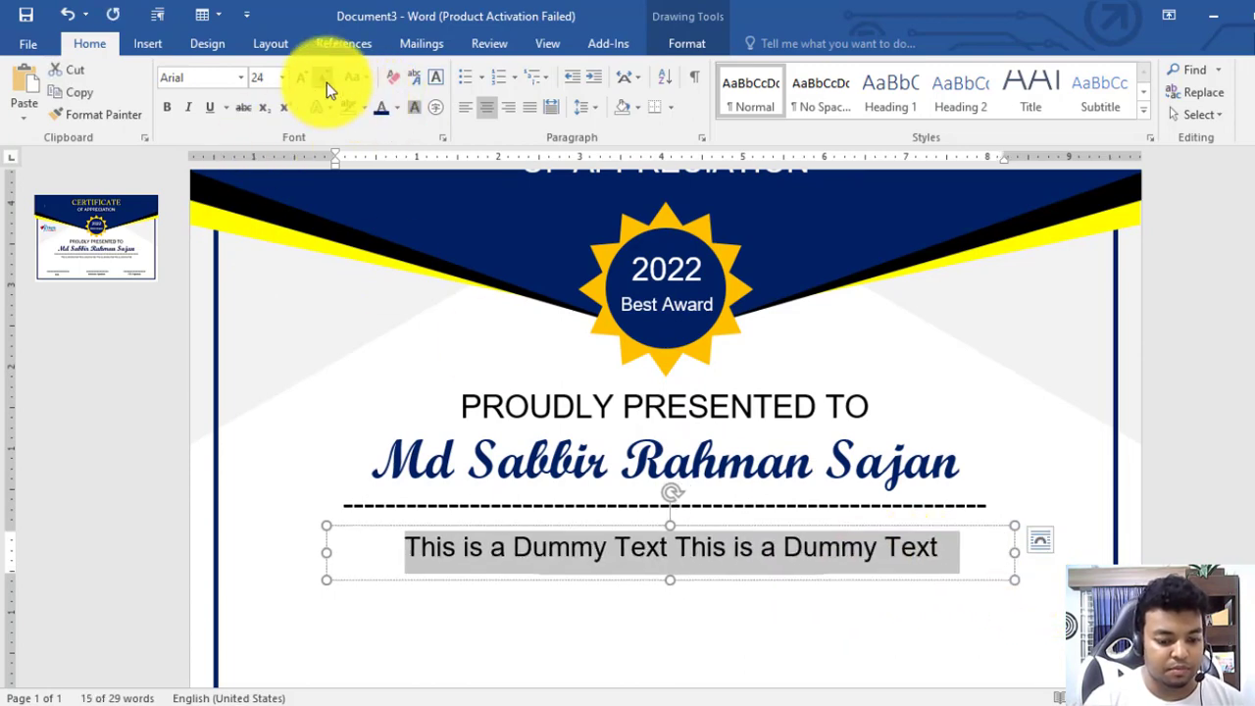
{"action": "left_click", "coordinate": [327, 82]}
{"action": "left_click", "coordinate": [327, 83]}
{"action": "left_click", "coordinate": [327, 83]}
{"action": "left_click", "coordinate": [326, 82]}
{"action": "left_click", "coordinate": [327, 82]}
{"action": "left_click", "coordinate": [327, 83]}
{"action": "left_click", "coordinate": [327, 82]}
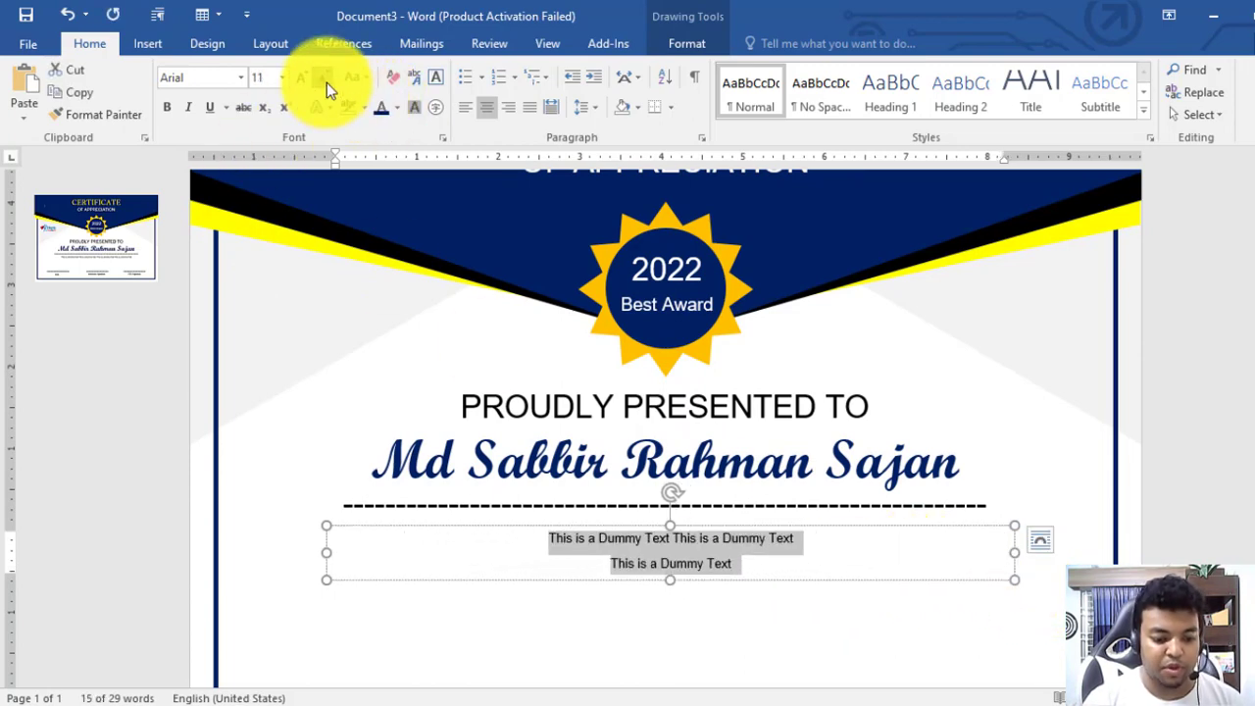
{"action": "left_click", "coordinate": [327, 82]}
Join the dummy text onto one line and enlarge it to 14 pt
{"action": "left_click", "coordinate": [618, 562]}
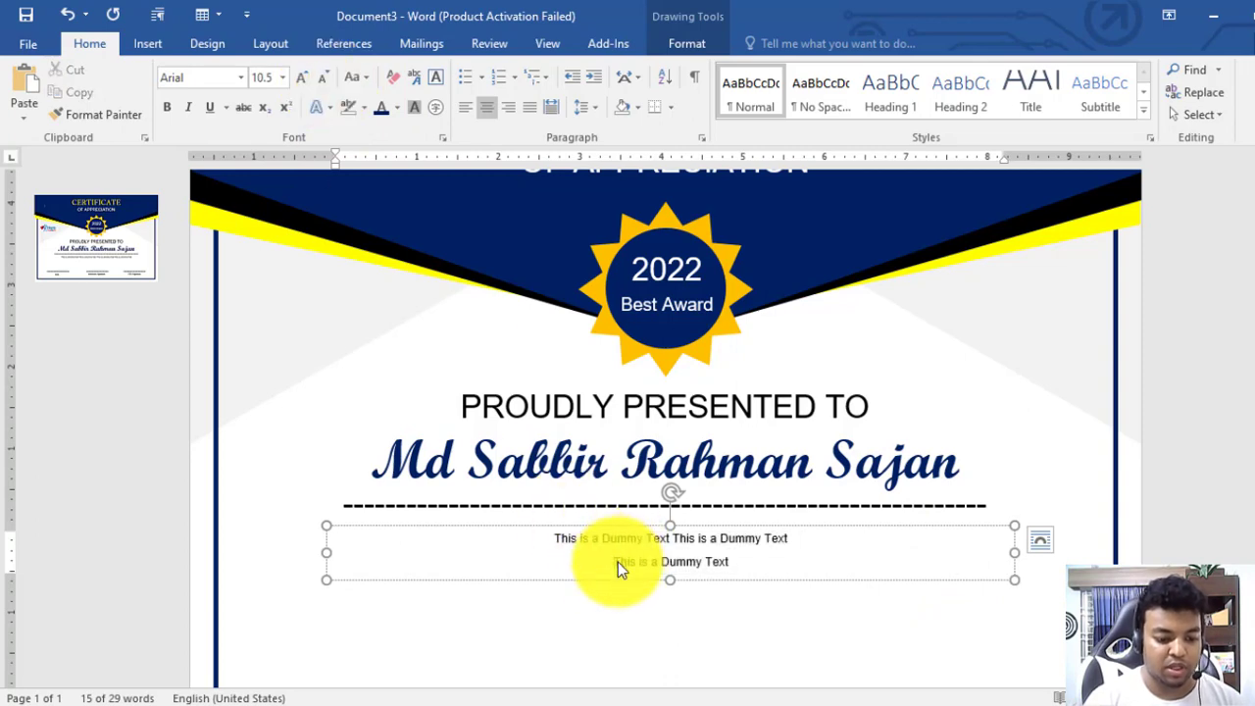
{"action": "key", "text": "ctrl+l"}
{"action": "key", "text": "BackSpace"}
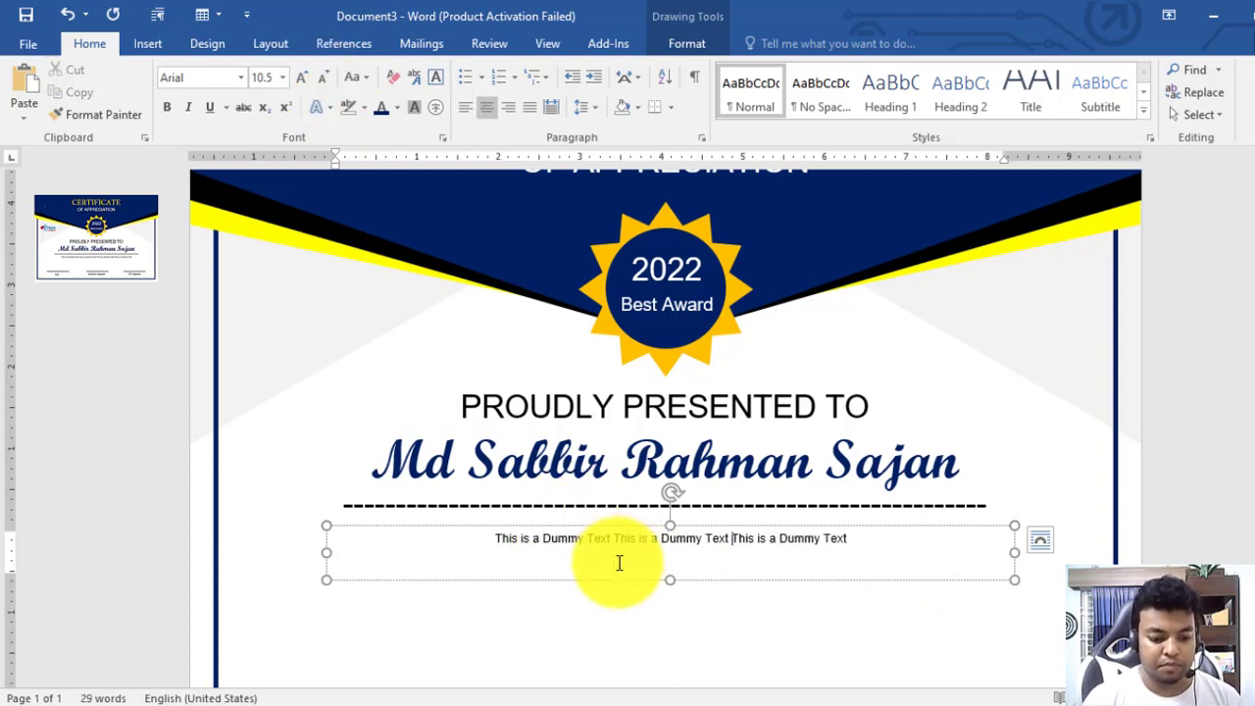
{"action": "key", "text": "ctrl+a"}
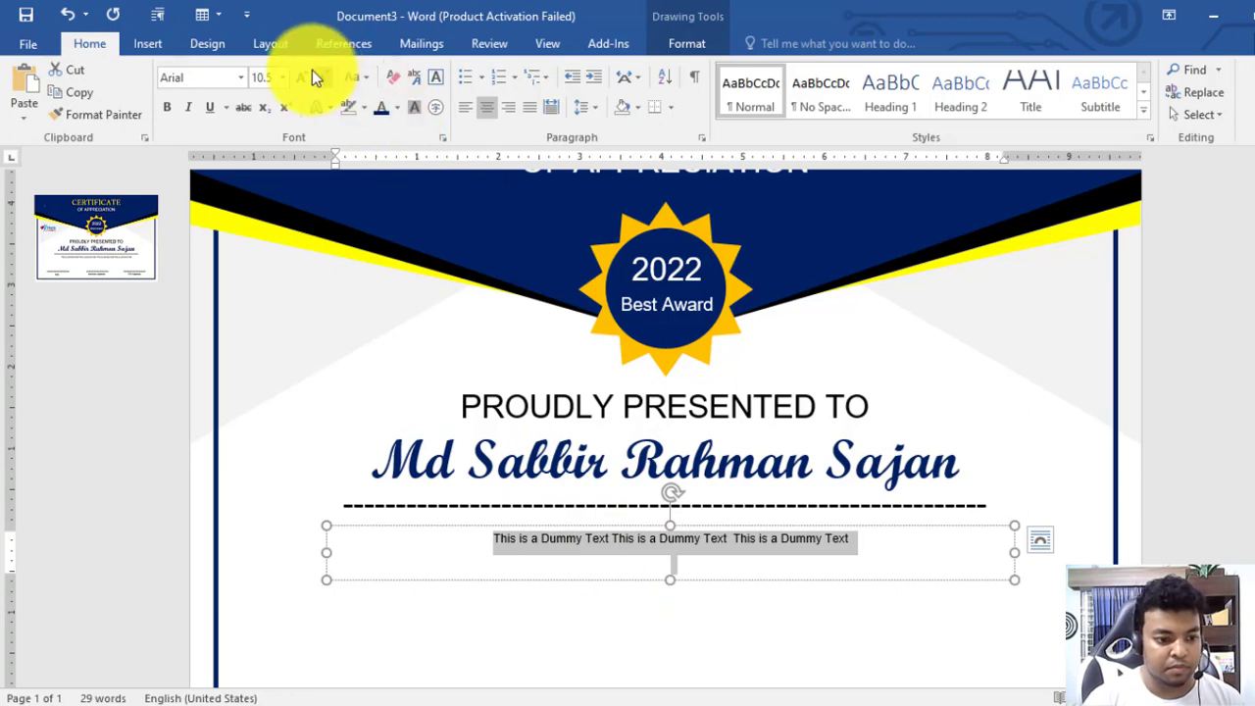
{"action": "left_click", "coordinate": [299, 82]}
{"action": "left_click", "coordinate": [299, 82]}
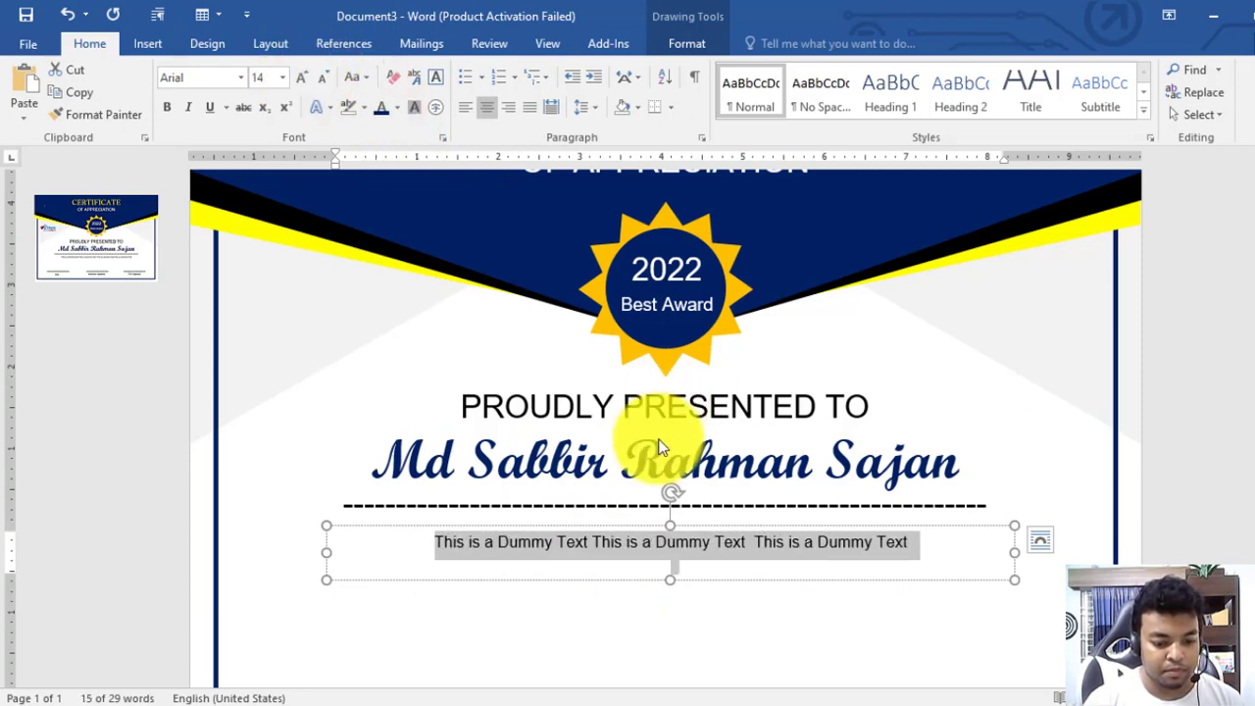
Paste another copy of the dummy sentence and set all the dummy text to 12 pt
{"action": "left_click", "coordinate": [751, 551]}
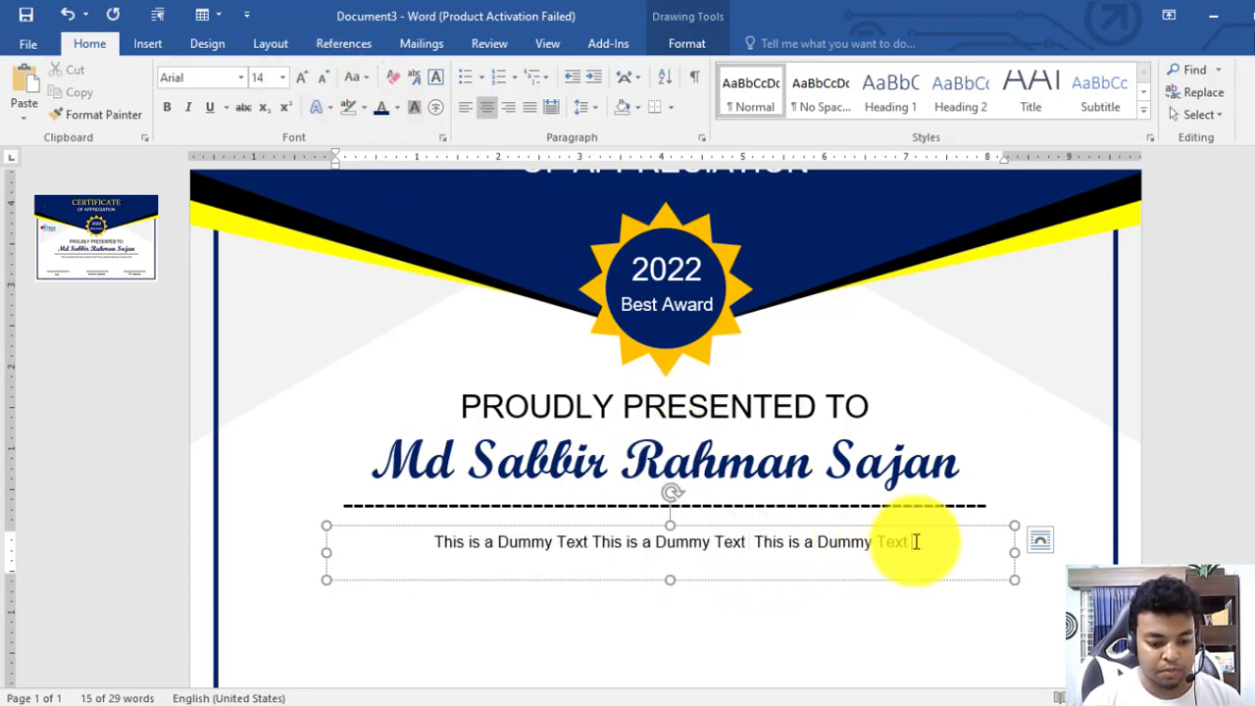
{"action": "key", "text": "ctrl+v"}
{"action": "key", "text": "ctrl+a"}
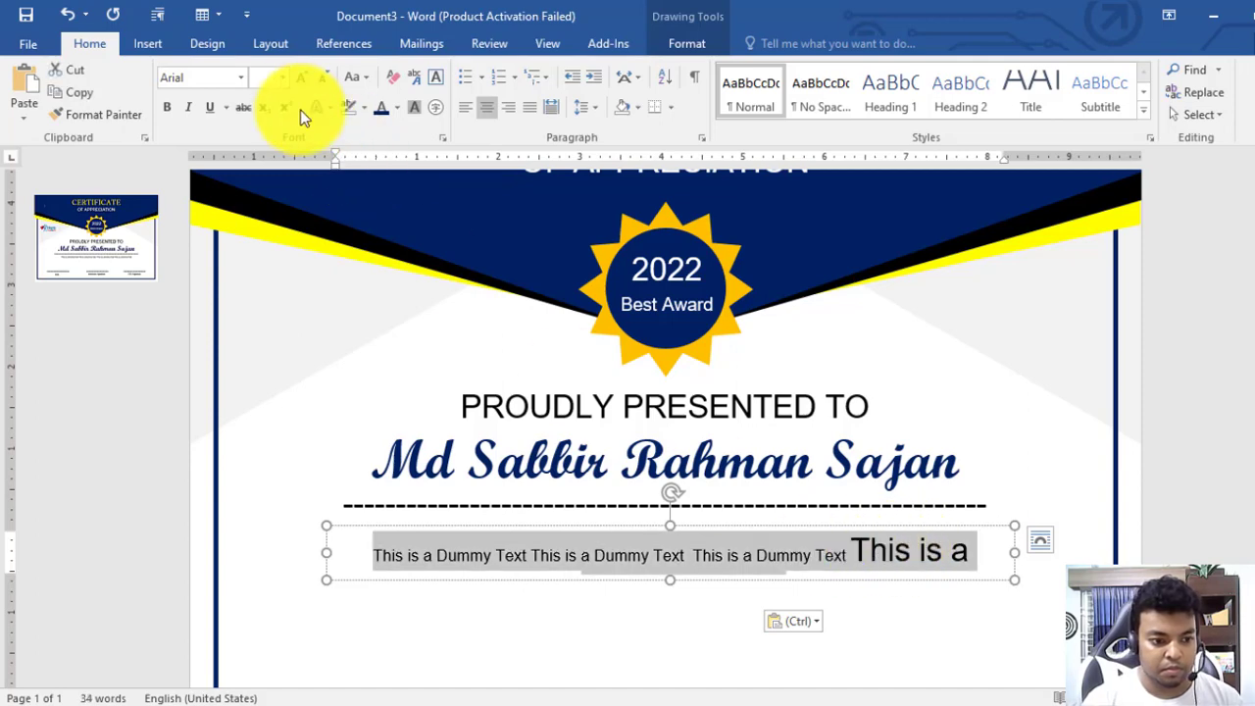
{"action": "key", "text": "Return"}
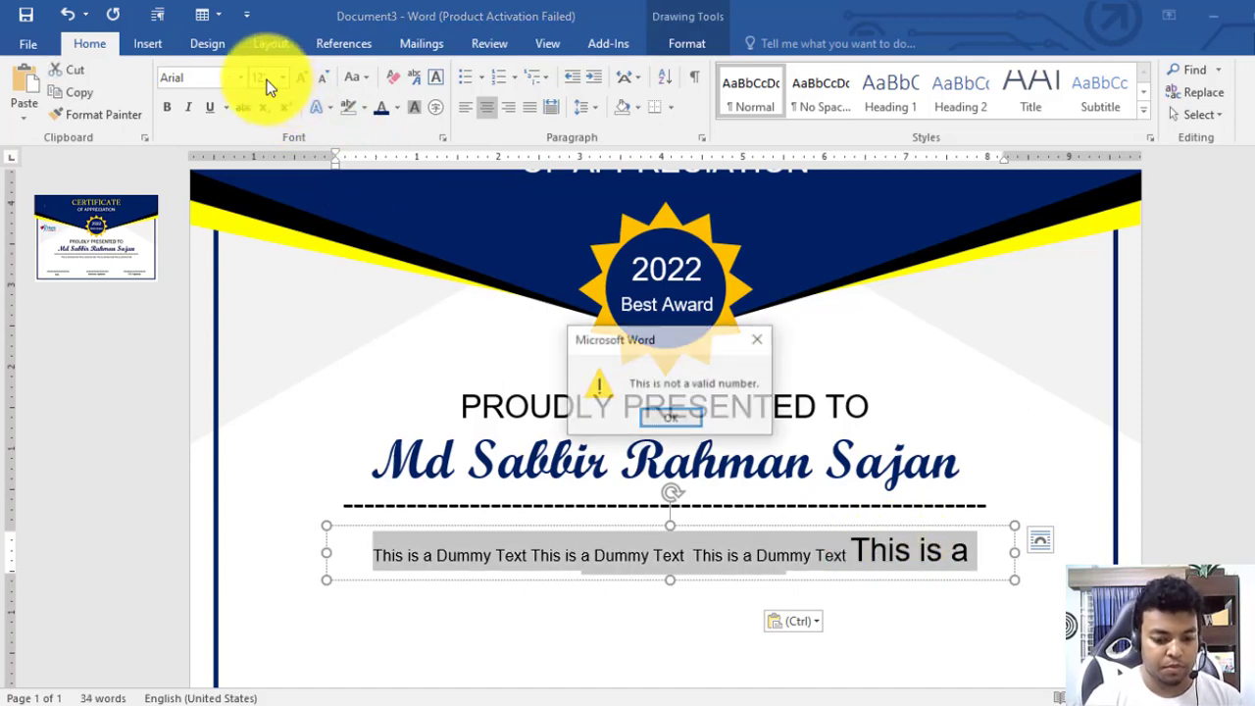
{"action": "left_click", "coordinate": [675, 416]}
{"action": "left_click", "coordinate": [269, 75]}
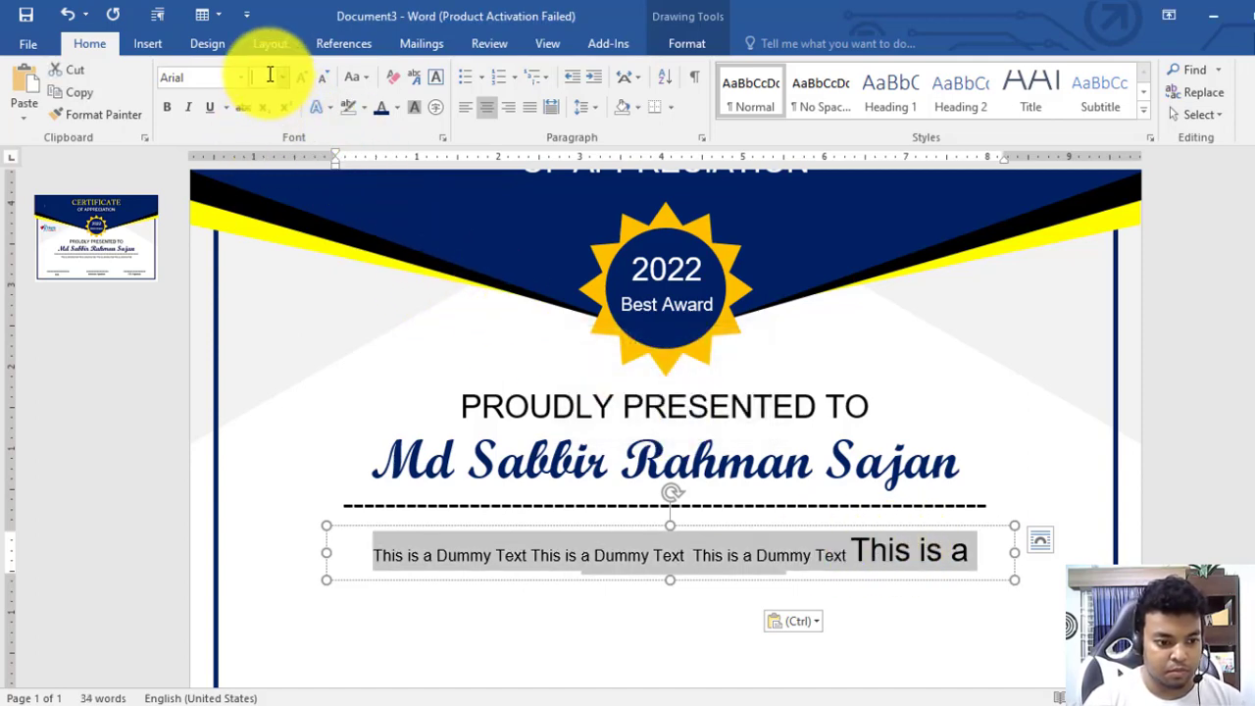
{"action": "key", "text": "Return"}
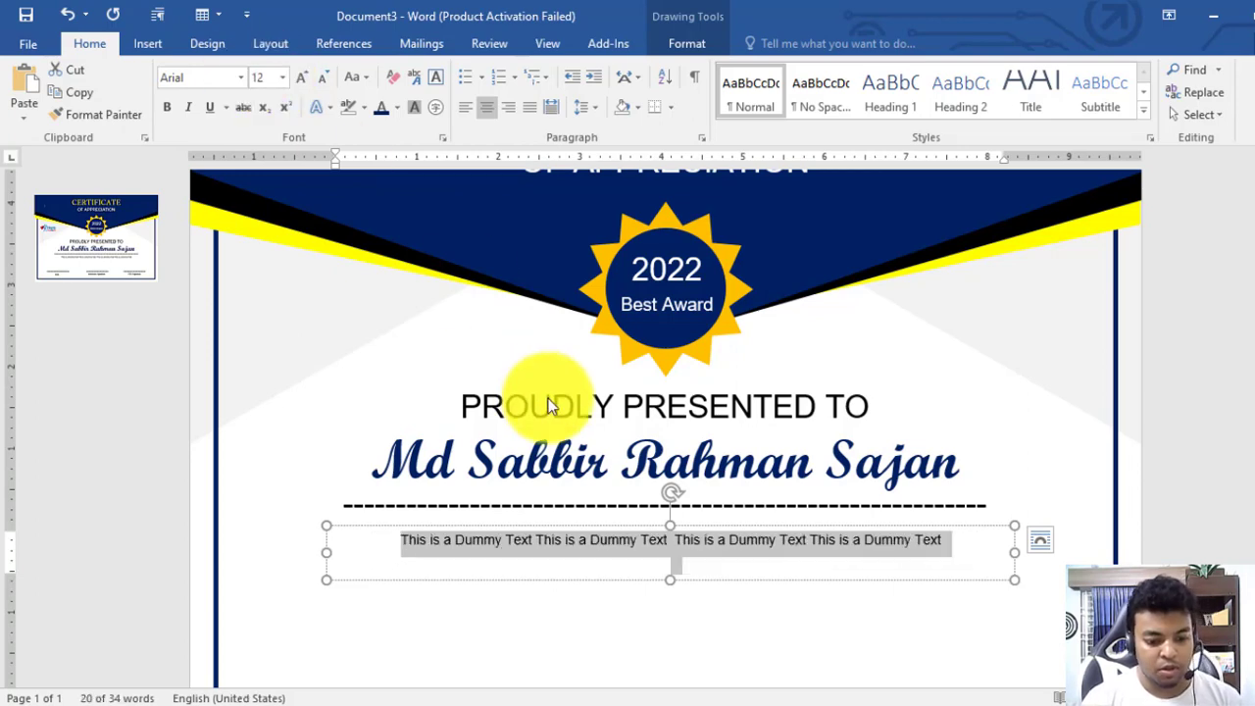
Shrink the dummy-text box to one line and centre it just under the dashed line
{"action": "left_click_drag", "start_coordinate": [671, 584], "coordinate": [670, 563]}
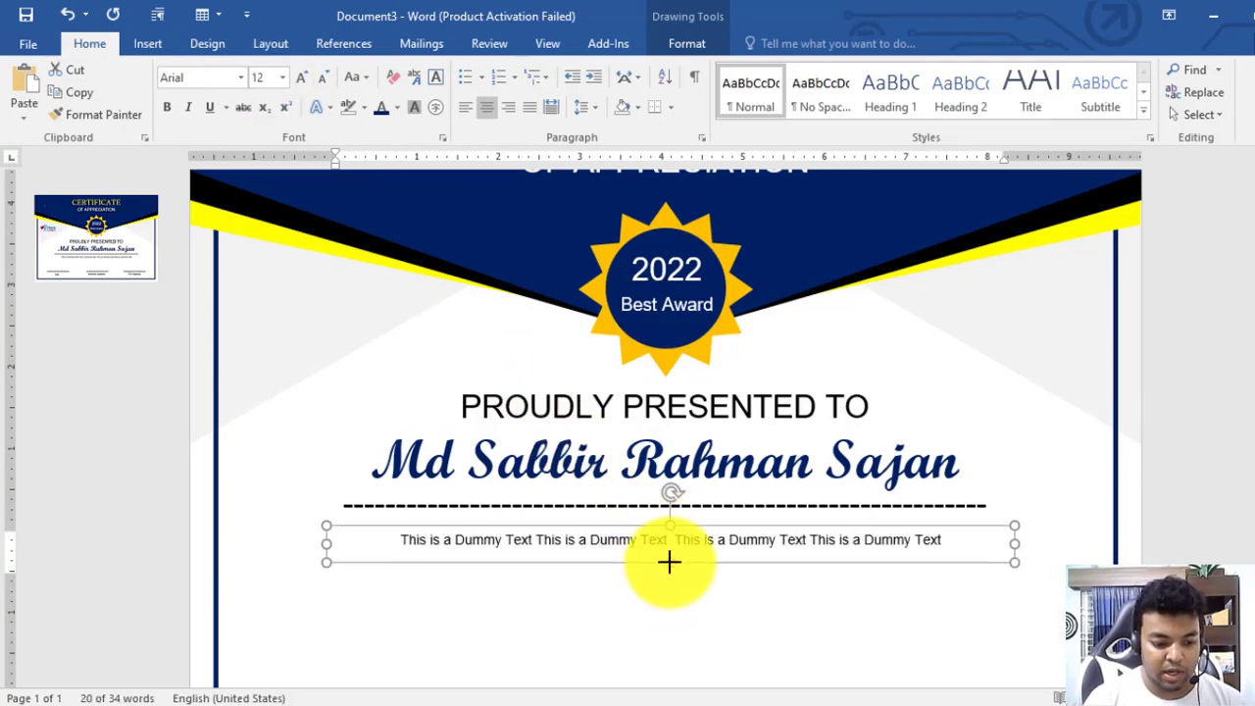
{"action": "left_click_drag", "start_coordinate": [712, 523], "coordinate": [701, 507]}
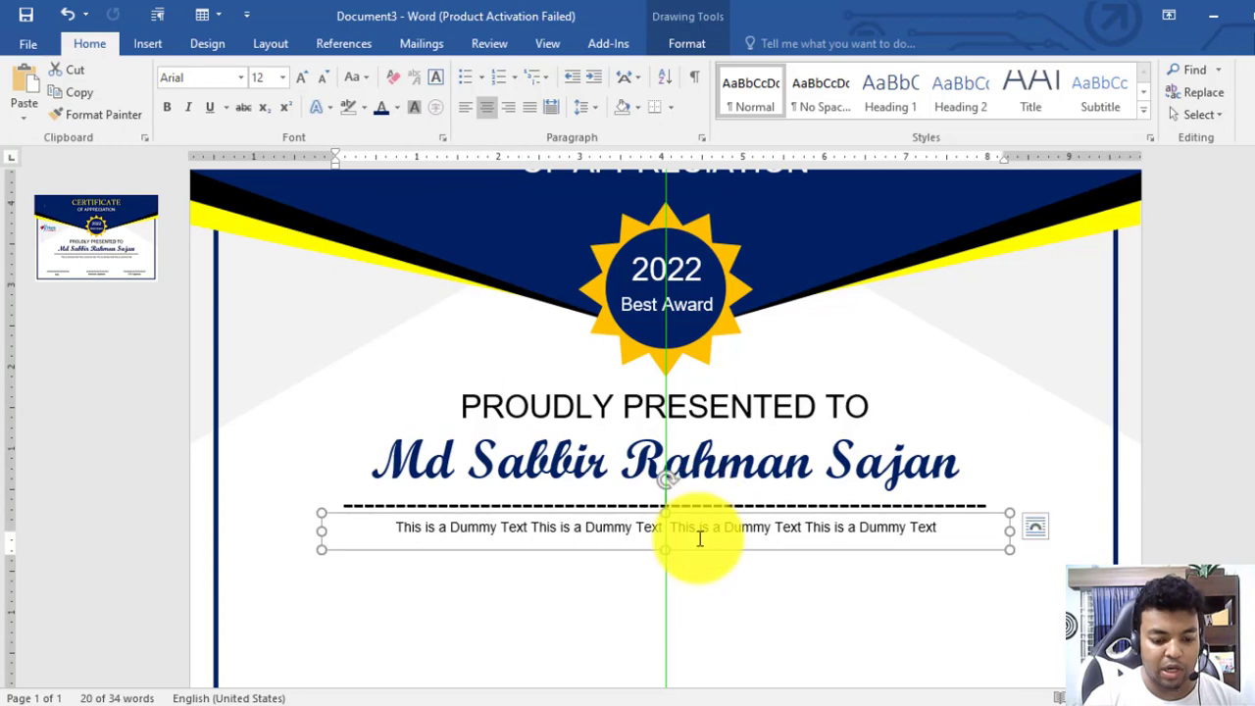
{"action": "left_click_drag", "start_coordinate": [666, 552], "coordinate": [664, 541]}
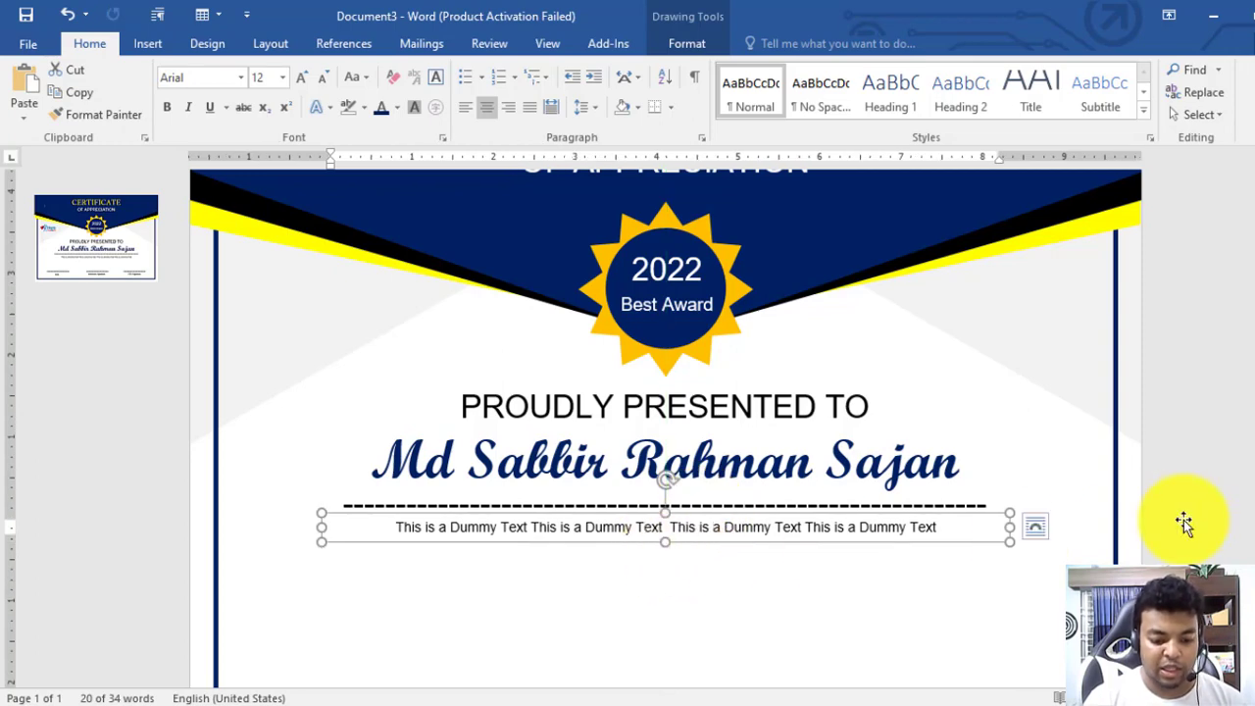
{"action": "left_click", "coordinate": [1204, 508]}
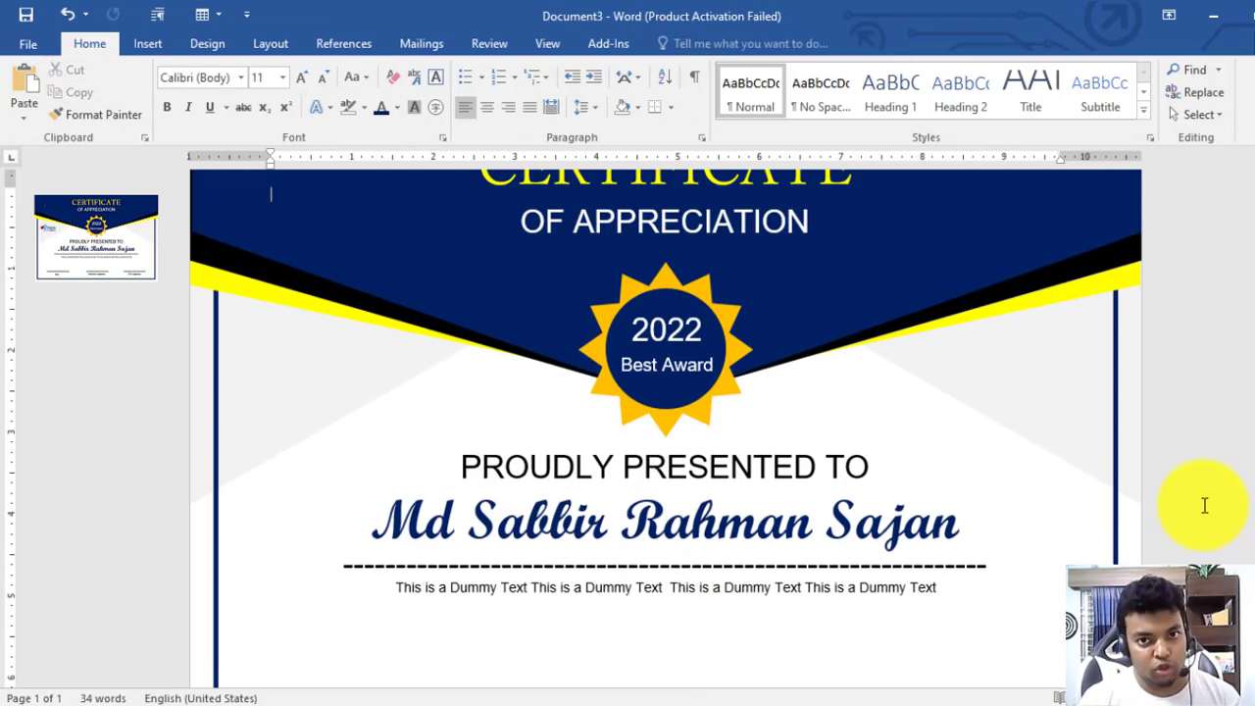
Copy the dashed line to the lower left of the certificate and shorten it
{"action": "scroll", "coordinate": [760, 516], "scroll_direction": "down", "scroll_amount": 2}
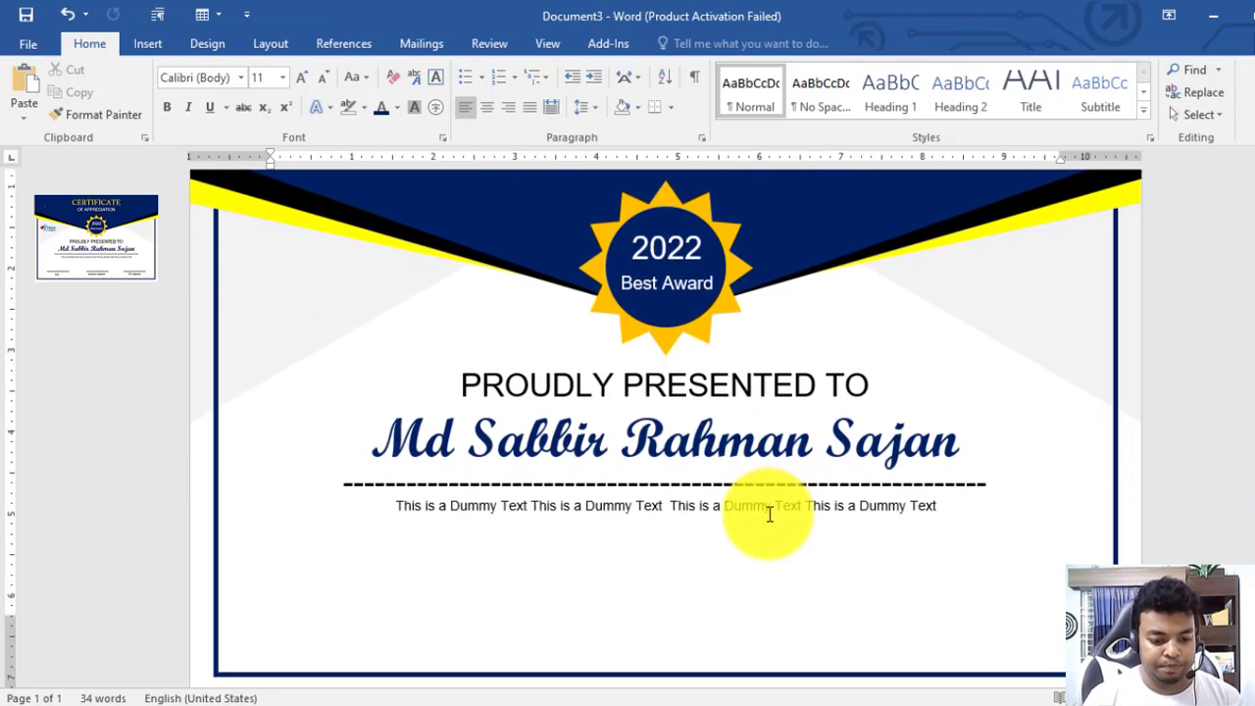
{"action": "scroll", "coordinate": [770, 515], "scroll_direction": "down", "scroll_amount": 1}
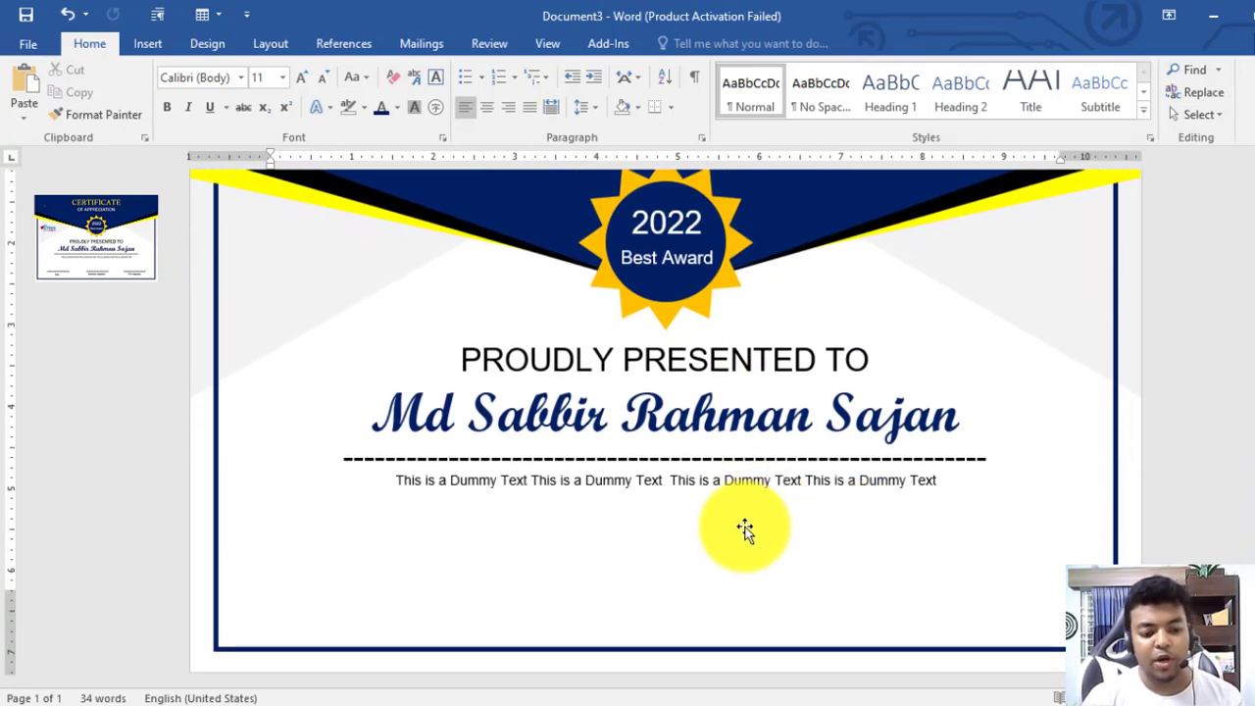
{"action": "left_click", "coordinate": [716, 459]}
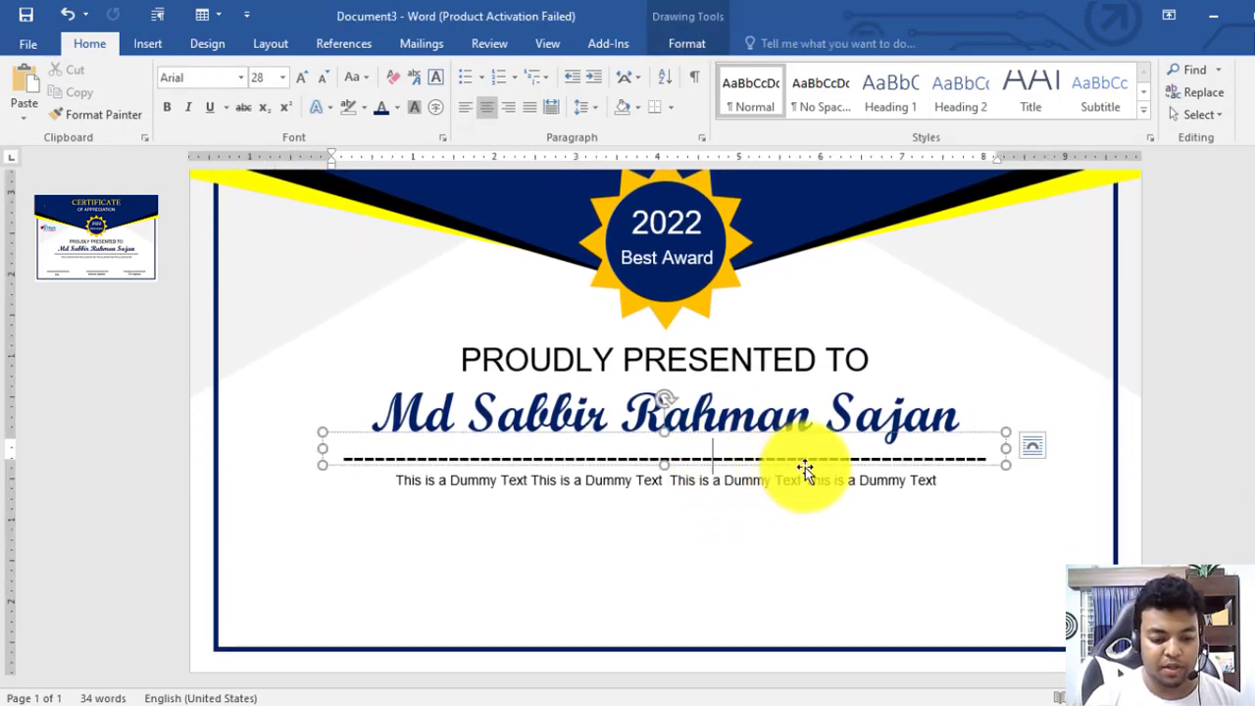
{"action": "key", "text": "ctrl+c"}
{"action": "key", "text": "ctrl+v"}
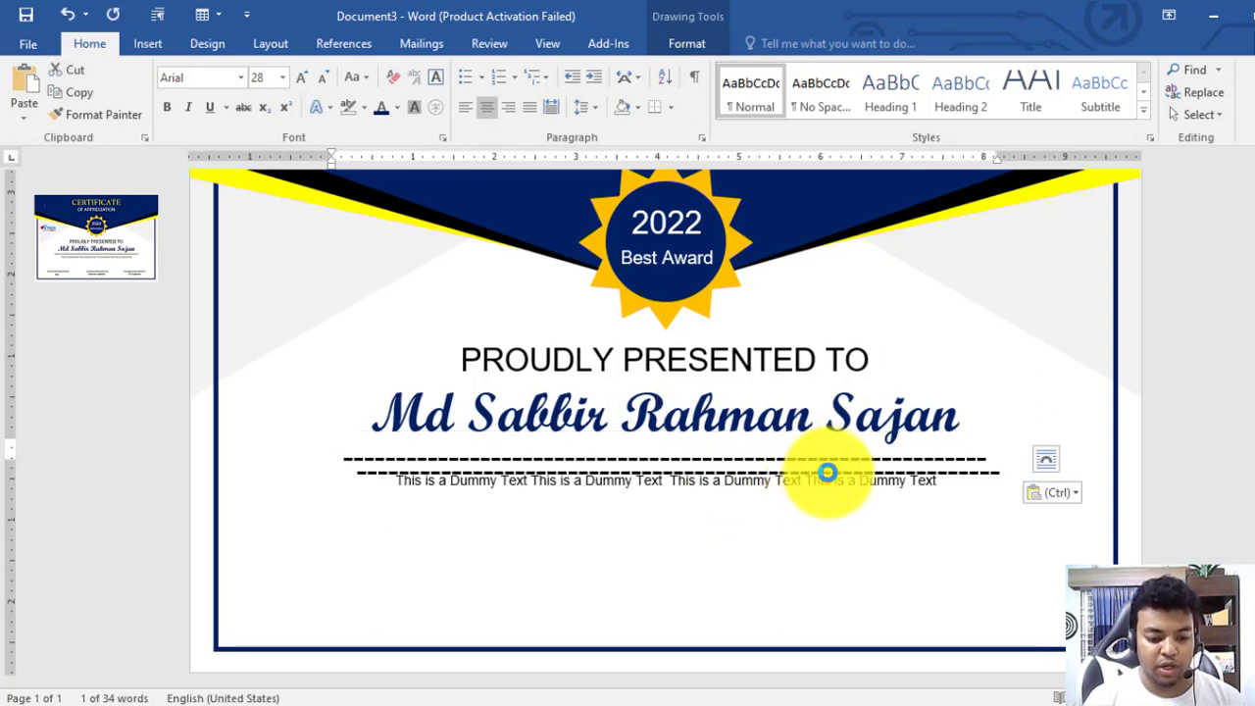
{"action": "left_click_drag", "start_coordinate": [808, 477], "coordinate": [707, 577]}
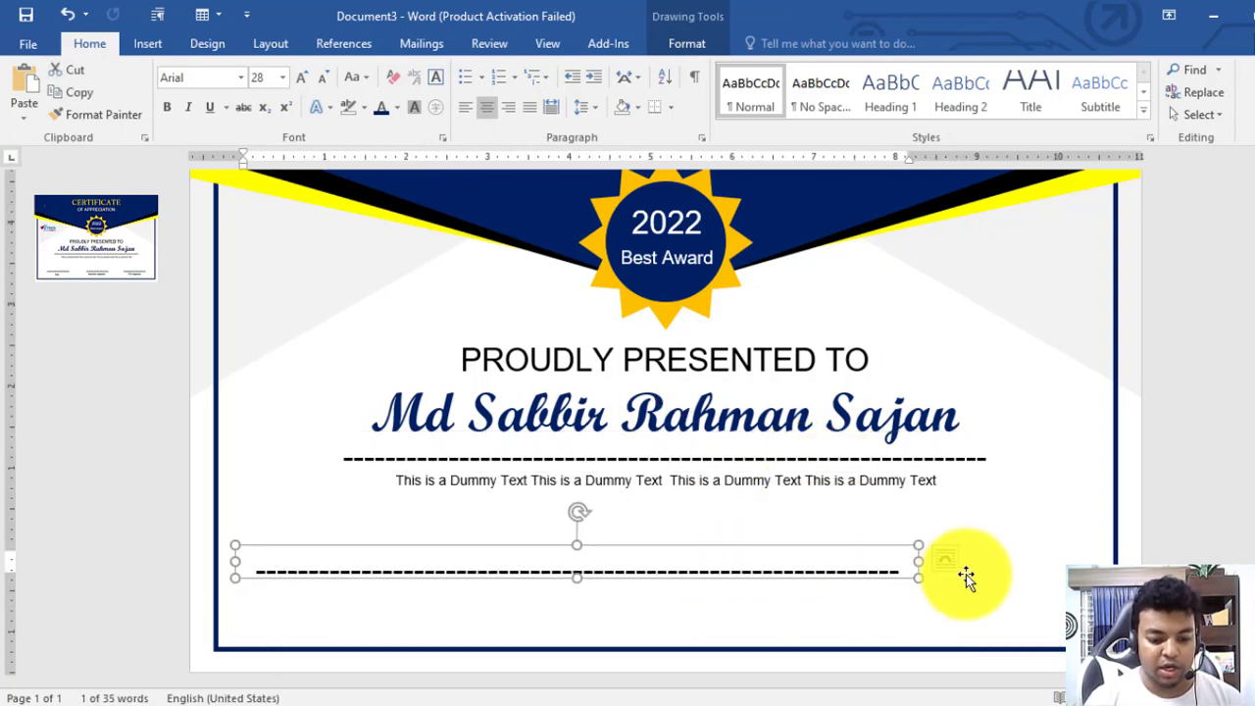
{"action": "left_click_drag", "start_coordinate": [919, 579], "coordinate": [467, 581]}
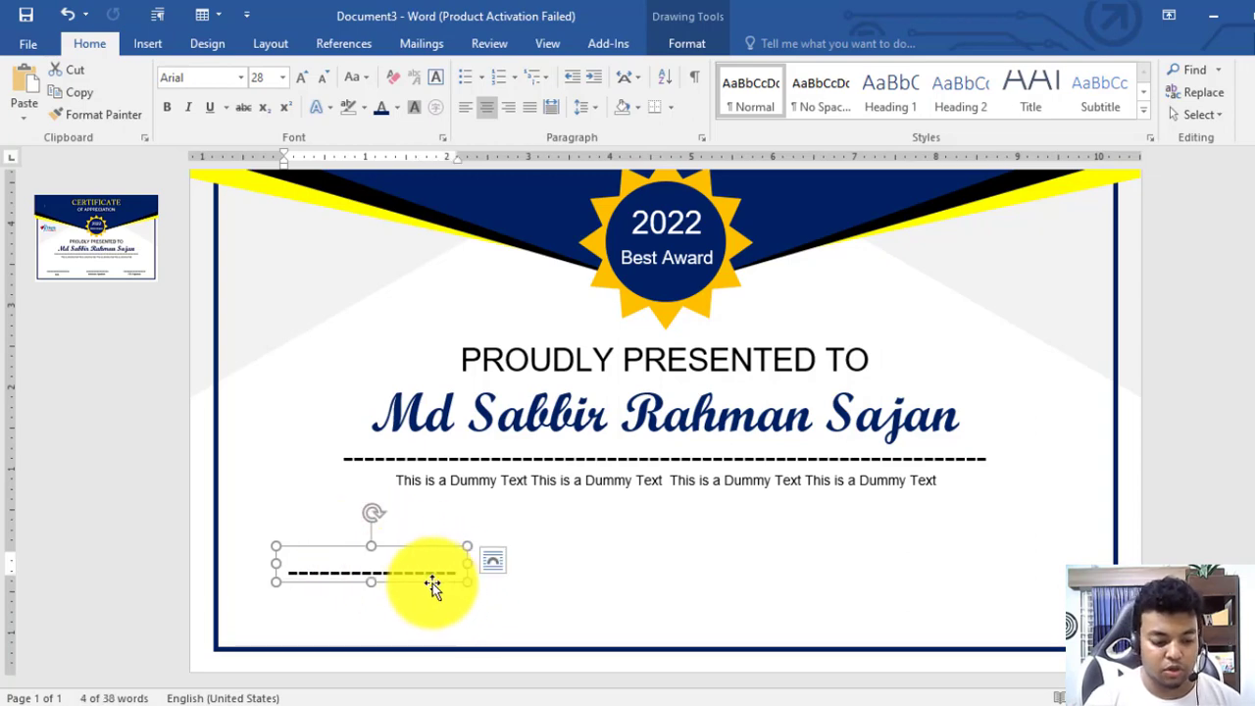
Paste two more short dashed lines at the bottom centre and right, and select them
{"action": "key", "text": "ctrl+v"}
{"action": "left_click_drag", "start_coordinate": [435, 588], "coordinate": [1013, 579]}
{"action": "key", "text": "ctrl+v"}
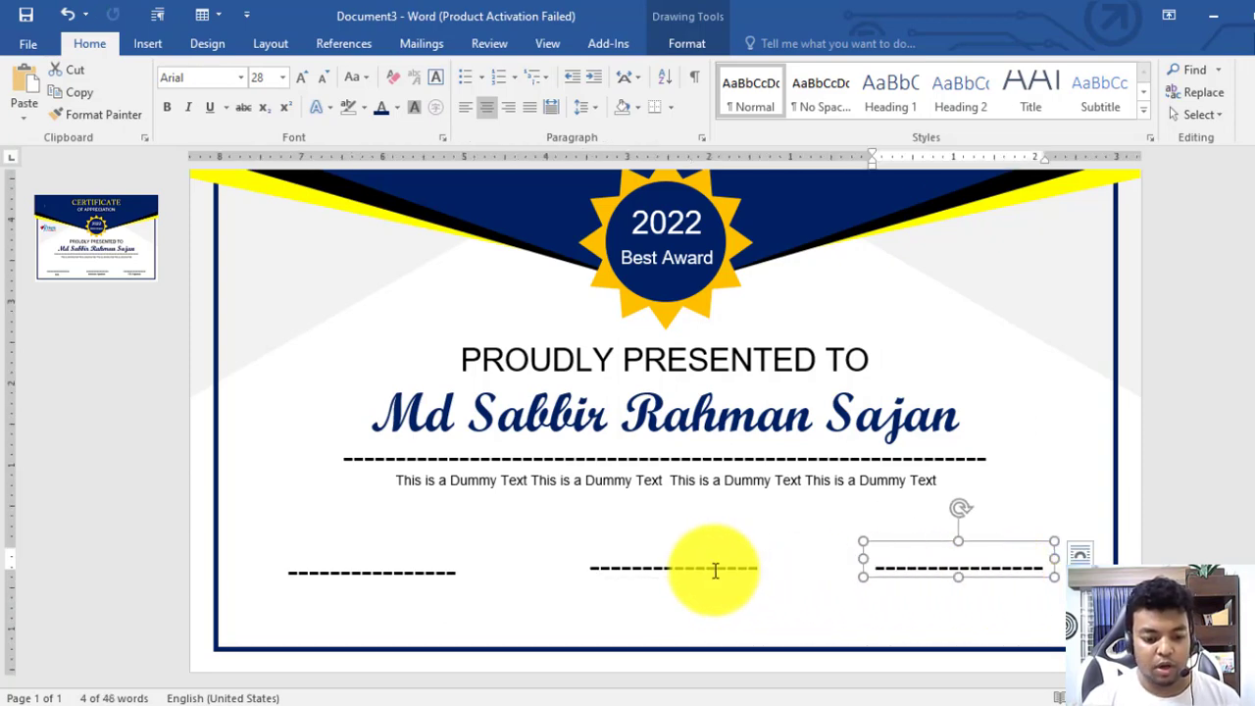
{"action": "left_click", "coordinate": [637, 567], "text": "shift"}
{"action": "left_click", "coordinate": [998, 569]}
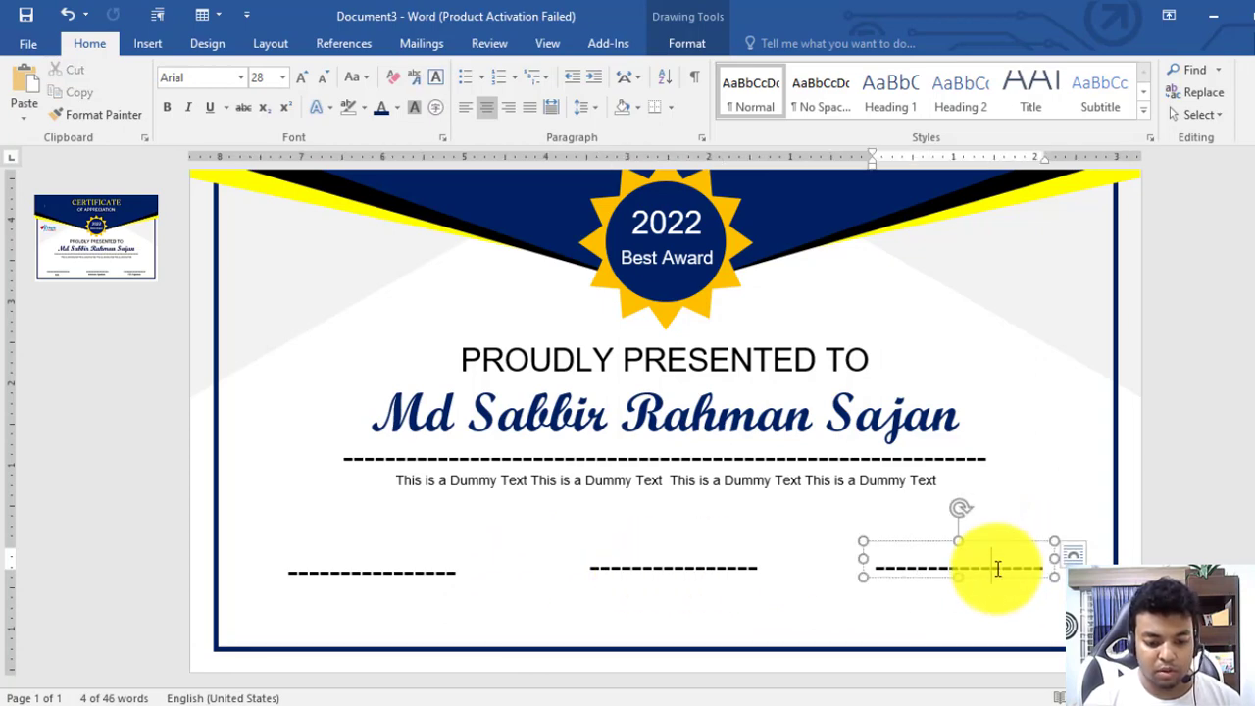
{"action": "left_click", "coordinate": [595, 569], "text": "shift"}
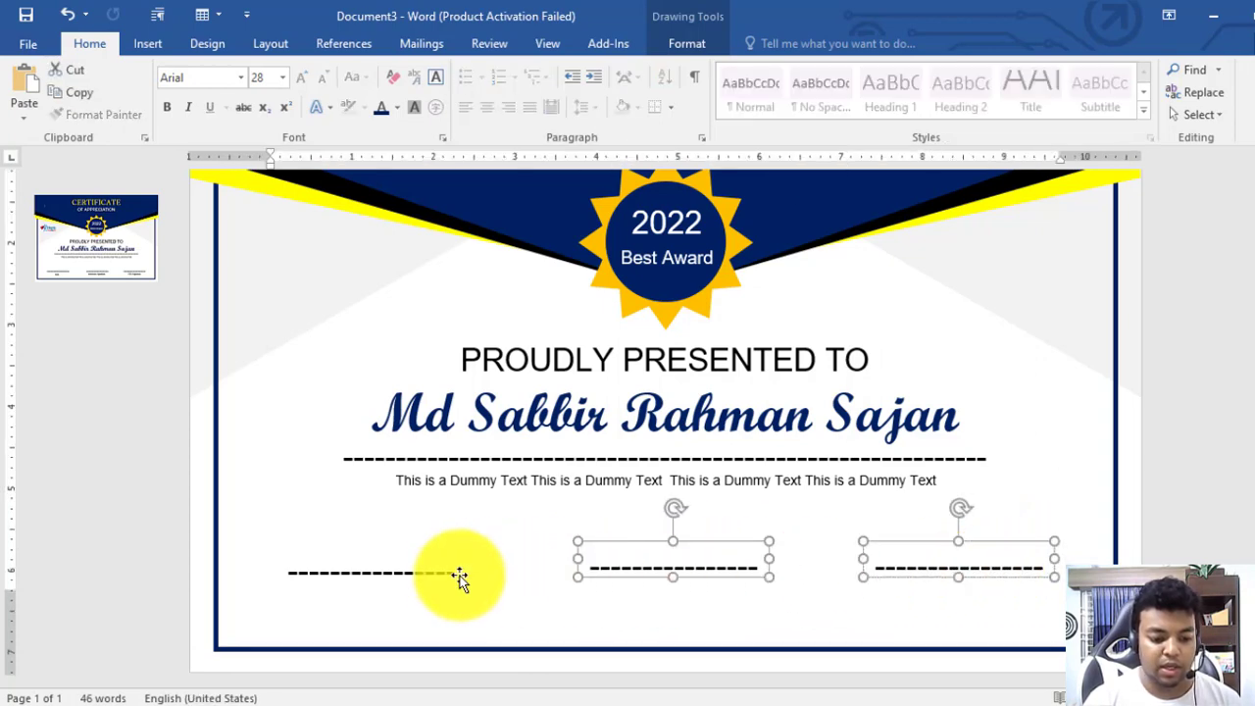
Align the three signature lines with Align Middle and nudge them down three steps
{"action": "left_click", "coordinate": [440, 569], "text": "shift"}
{"action": "left_click", "coordinate": [618, 47]}
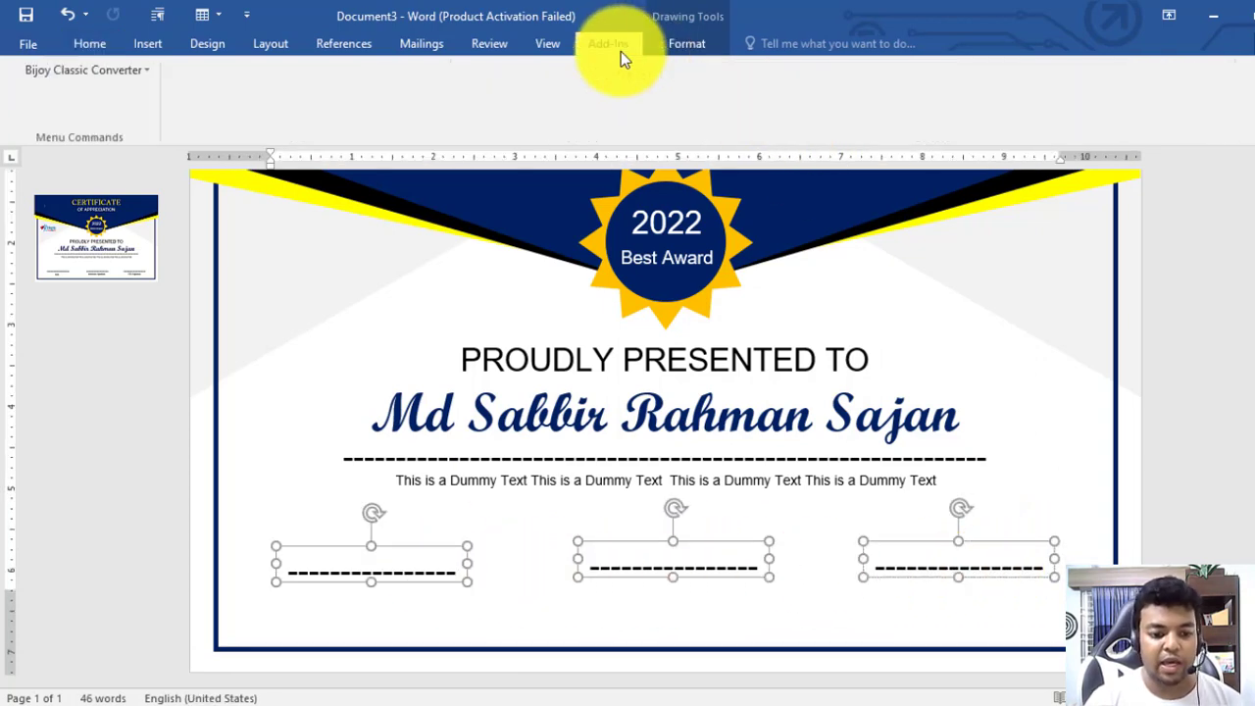
{"action": "left_click", "coordinate": [692, 45]}
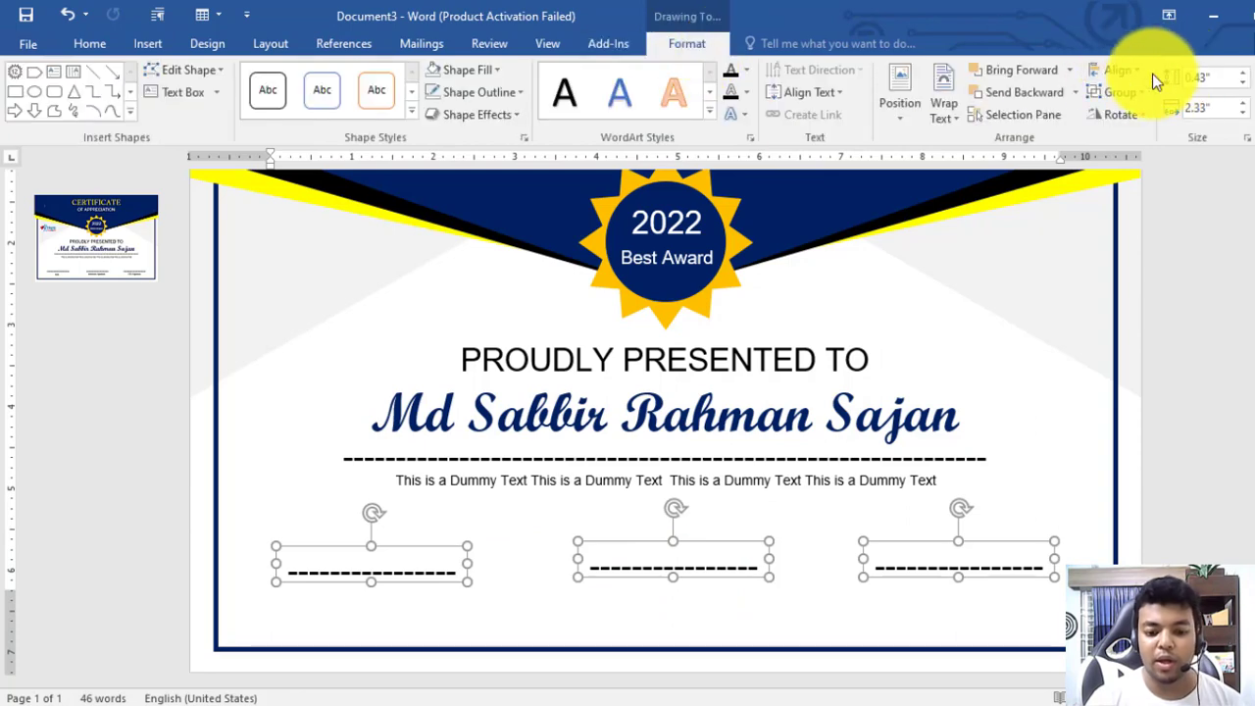
{"action": "left_click", "coordinate": [1118, 71]}
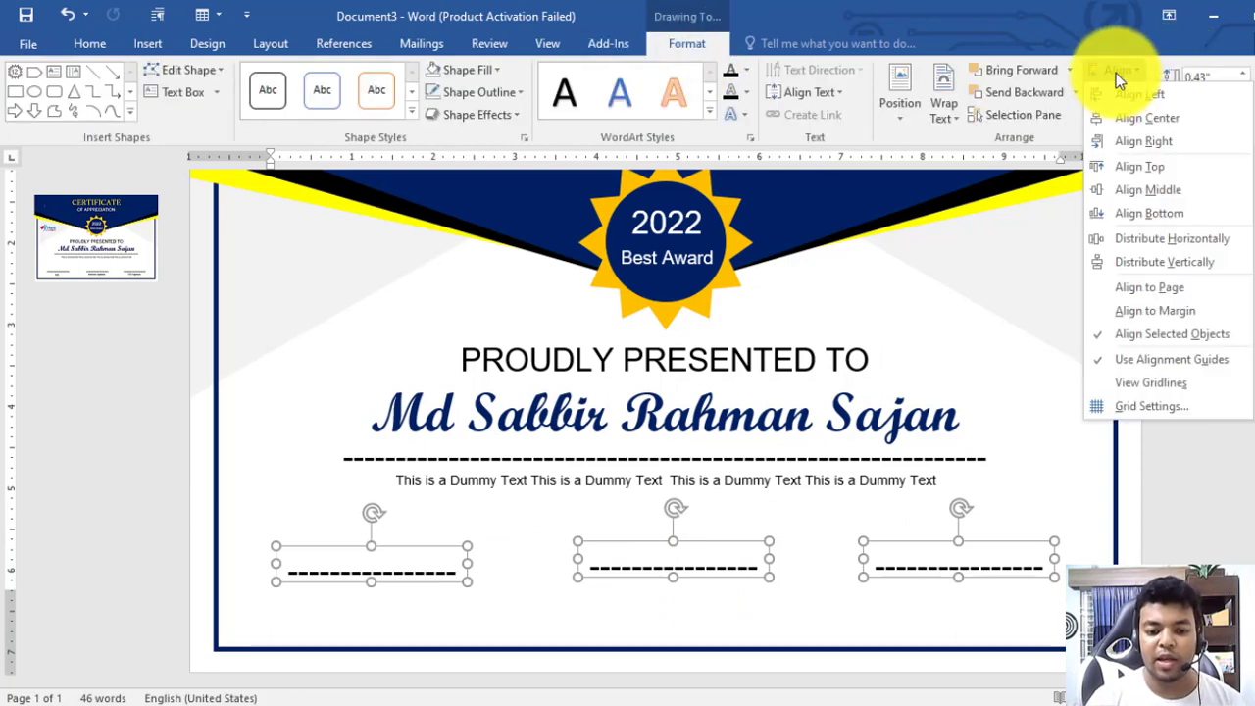
{"action": "left_click", "coordinate": [1134, 193]}
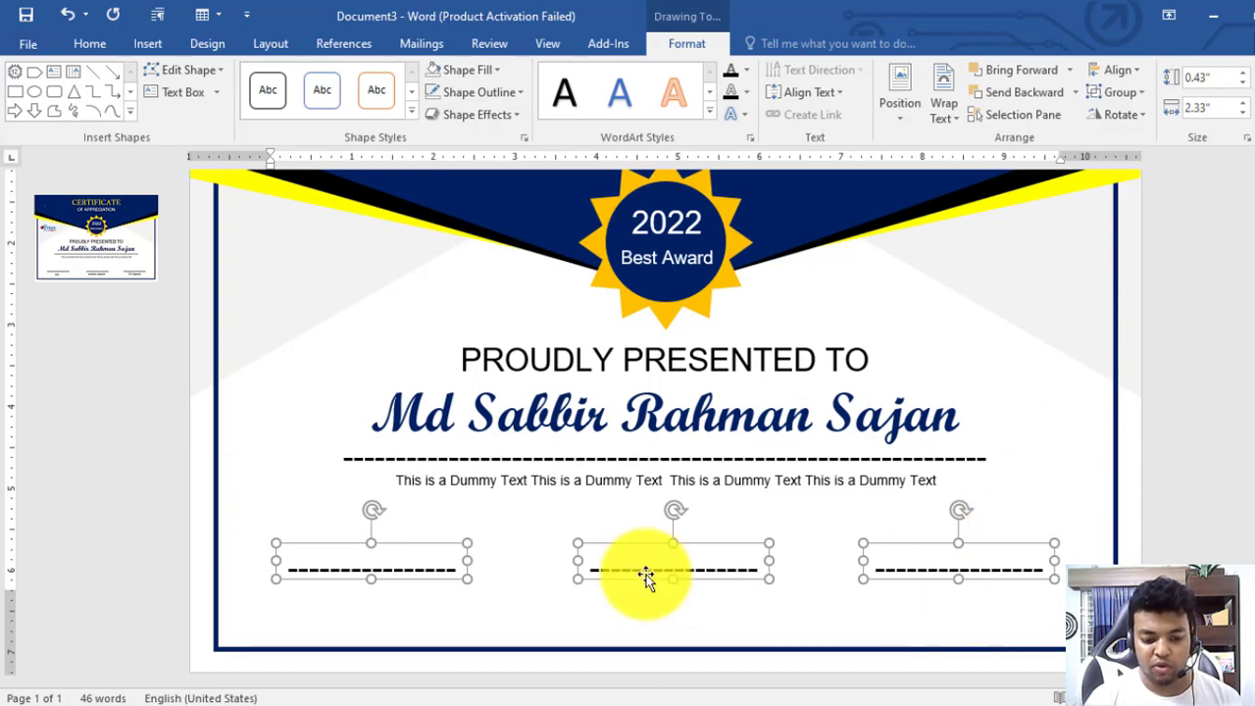
{"action": "key", "text": "Down"}
{"action": "key", "text": "Down"}
{"action": "key", "text": "Down"}
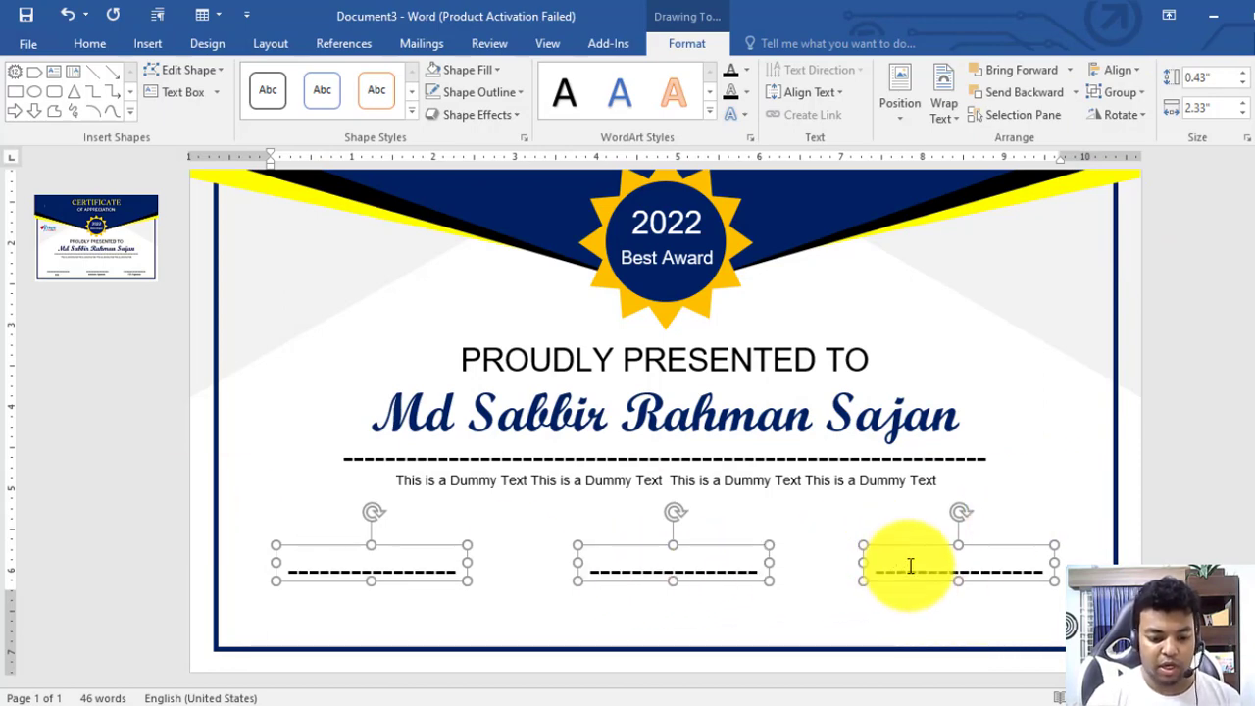
{"action": "key", "text": "Down"}
{"action": "key", "text": "Down"}
{"action": "key", "text": "Down"}
{"action": "key", "text": "Down"}
{"action": "key", "text": "Down"}
{"action": "key", "text": "Down"}
{"action": "key", "text": "Down"}
{"action": "key", "text": "Down"}
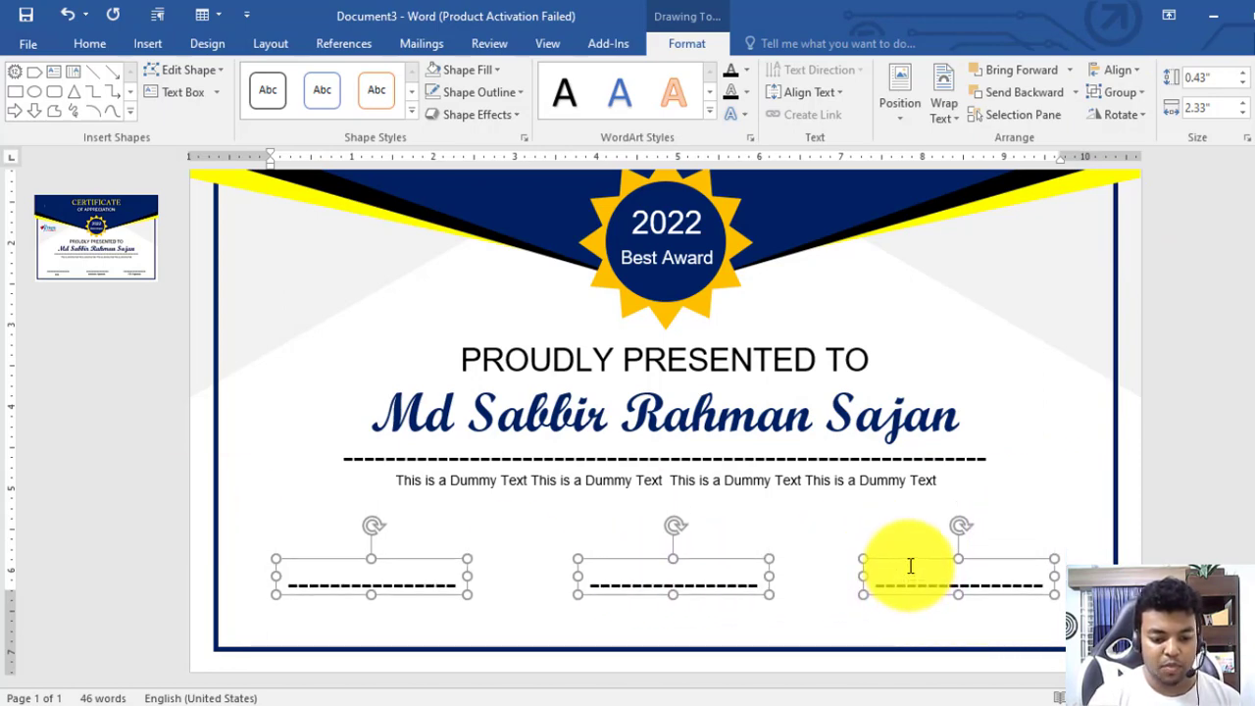
{"action": "key", "text": "Down"}
{"action": "key", "text": "Down"}
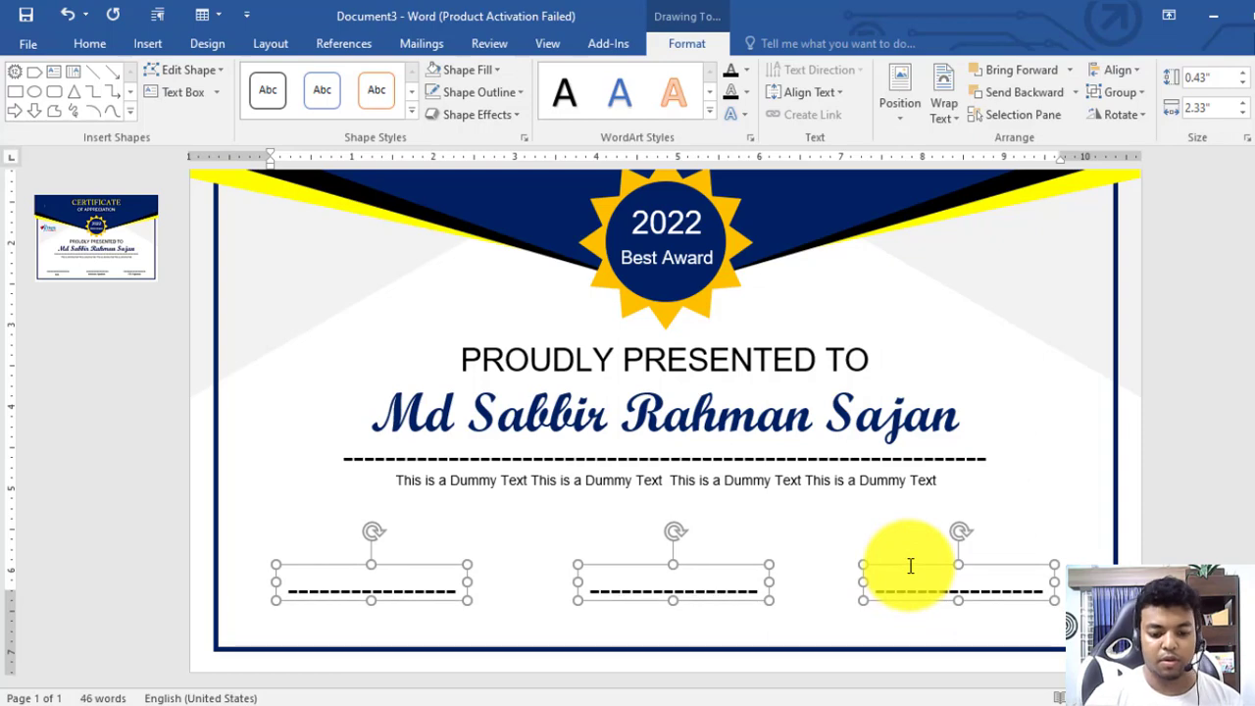
{"action": "left_click", "coordinate": [1213, 529]}
{"action": "scroll", "coordinate": [1090, 530], "scroll_direction": "down", "scroll_amount": 3}
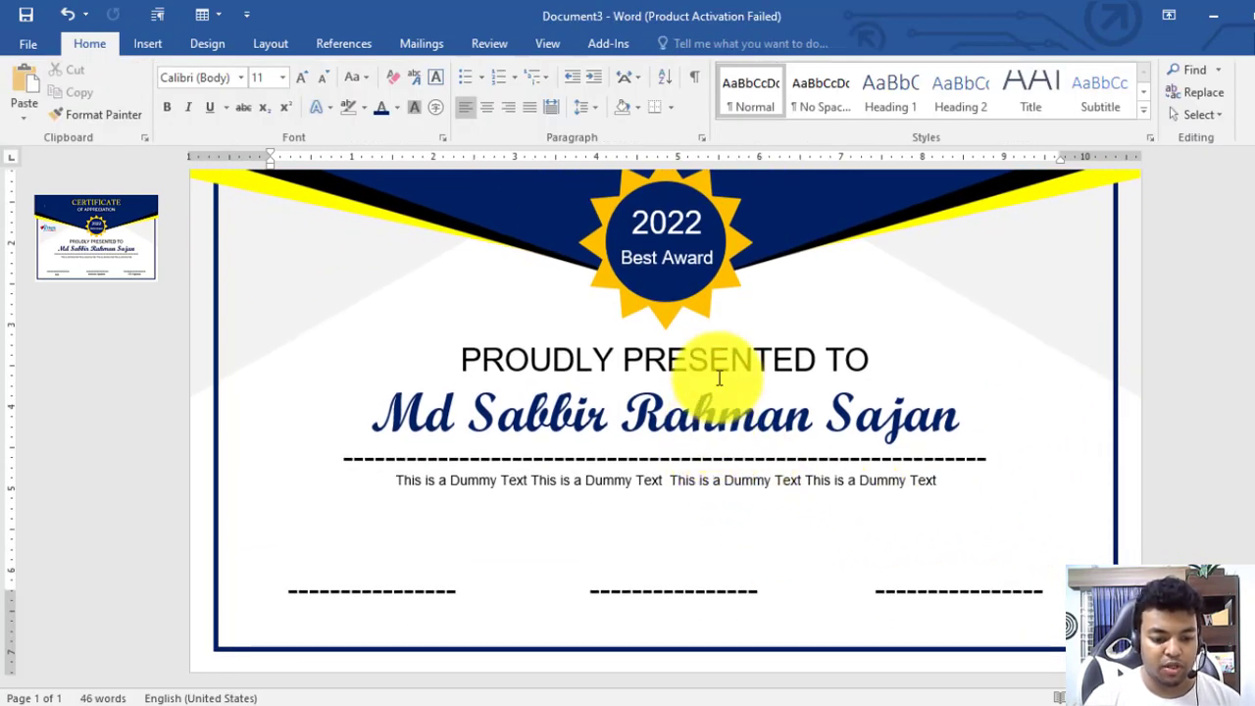
Create a bold 'Date :' label from a dummy-text copy and place it under the left line
{"action": "left_click", "coordinate": [676, 486]}
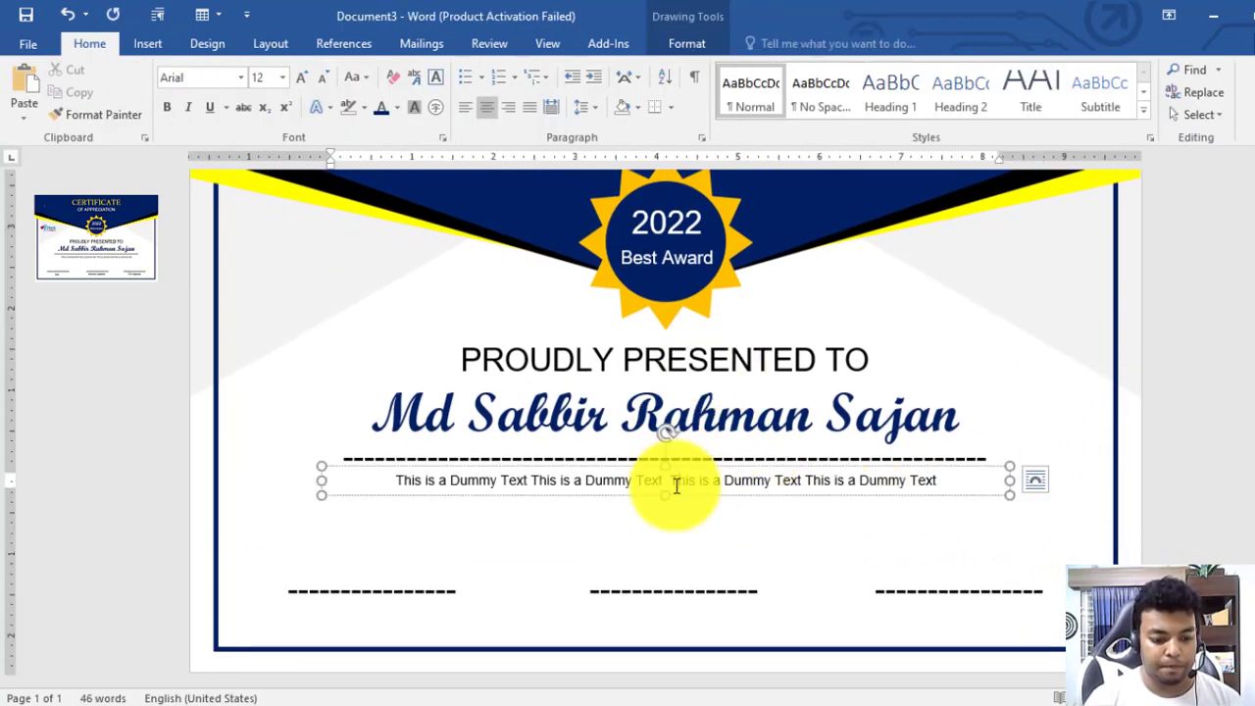
{"action": "key", "text": "ctrl+c"}
{"action": "key", "text": "ctrl+v"}
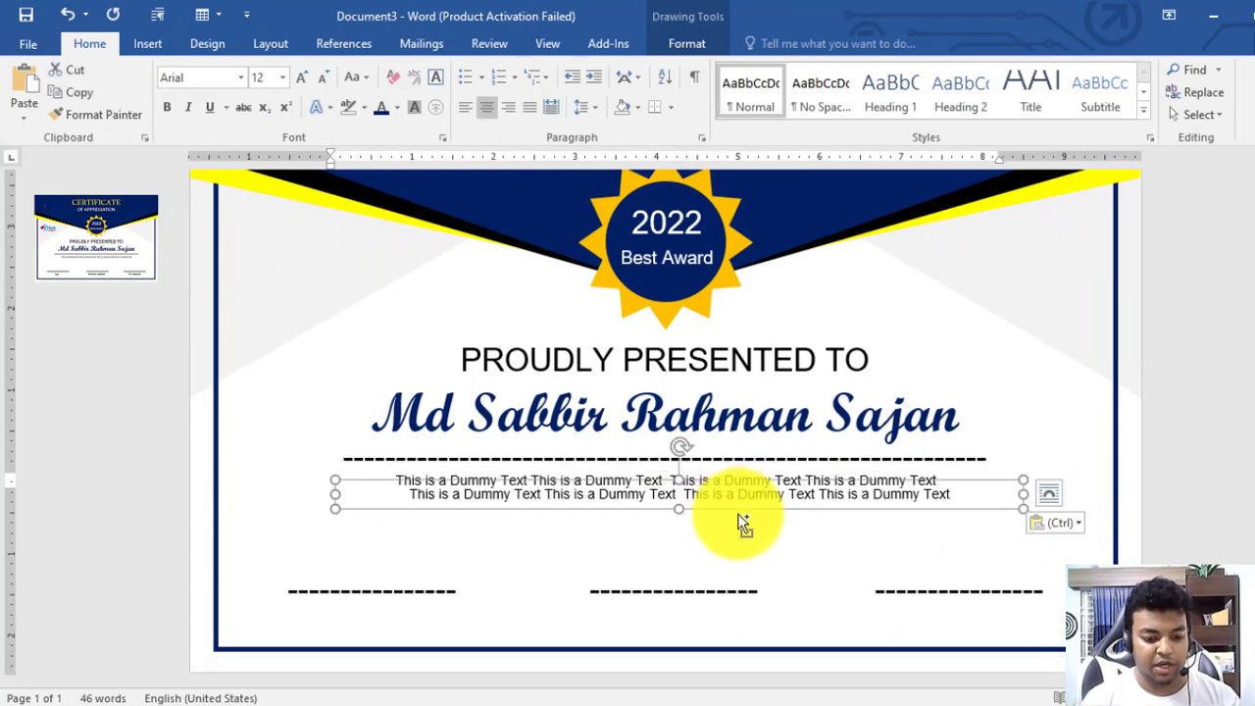
{"action": "left_click_drag", "start_coordinate": [736, 510], "coordinate": [698, 540]}
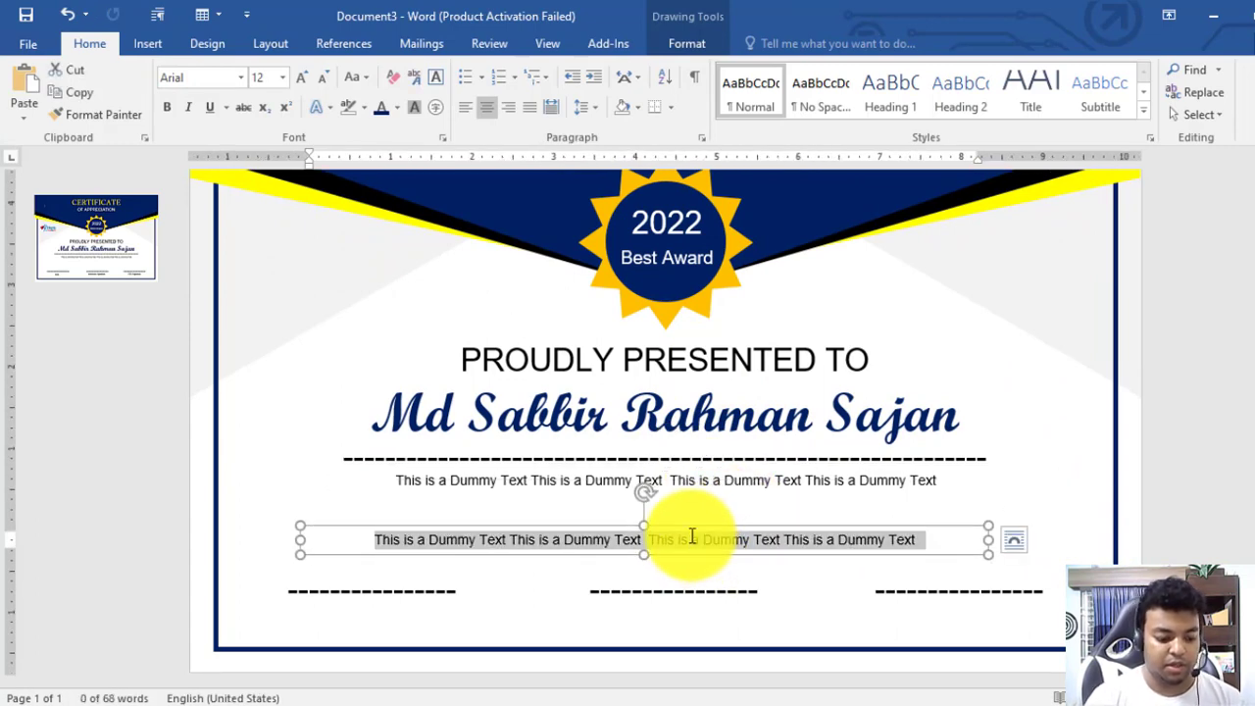
{"action": "type", "text": "Date :"}
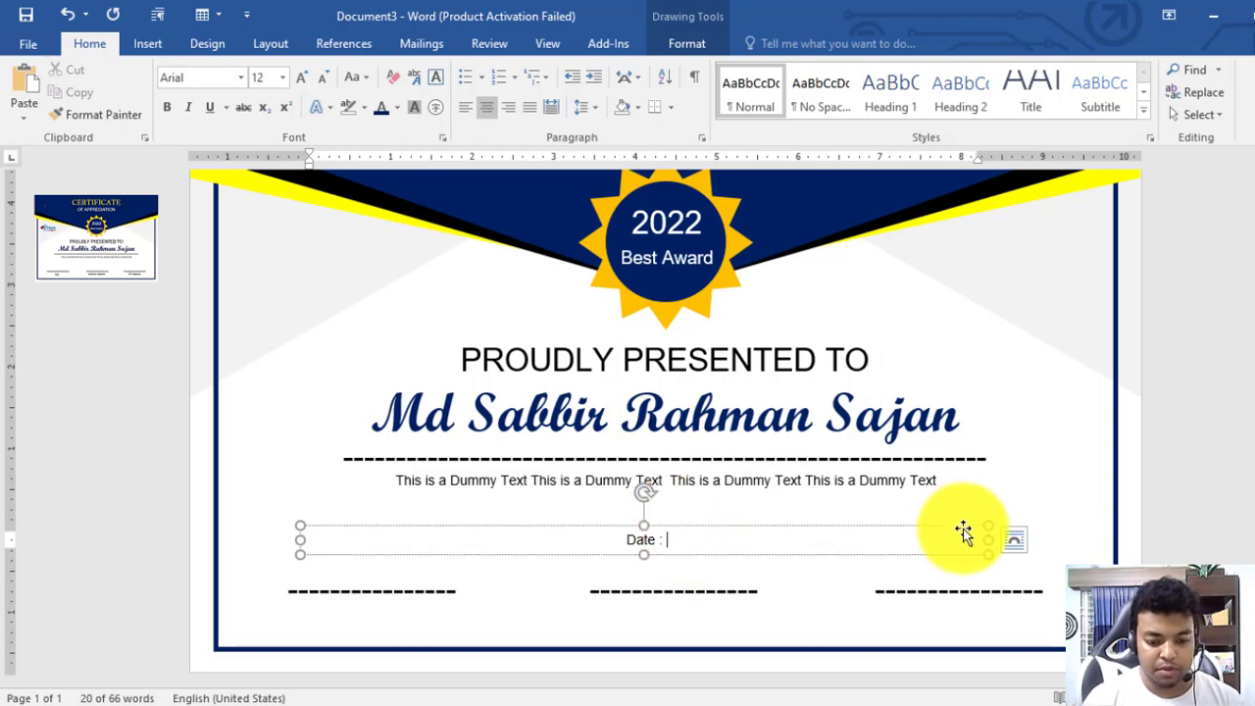
{"action": "left_click_drag", "start_coordinate": [989, 540], "coordinate": [371, 541]}
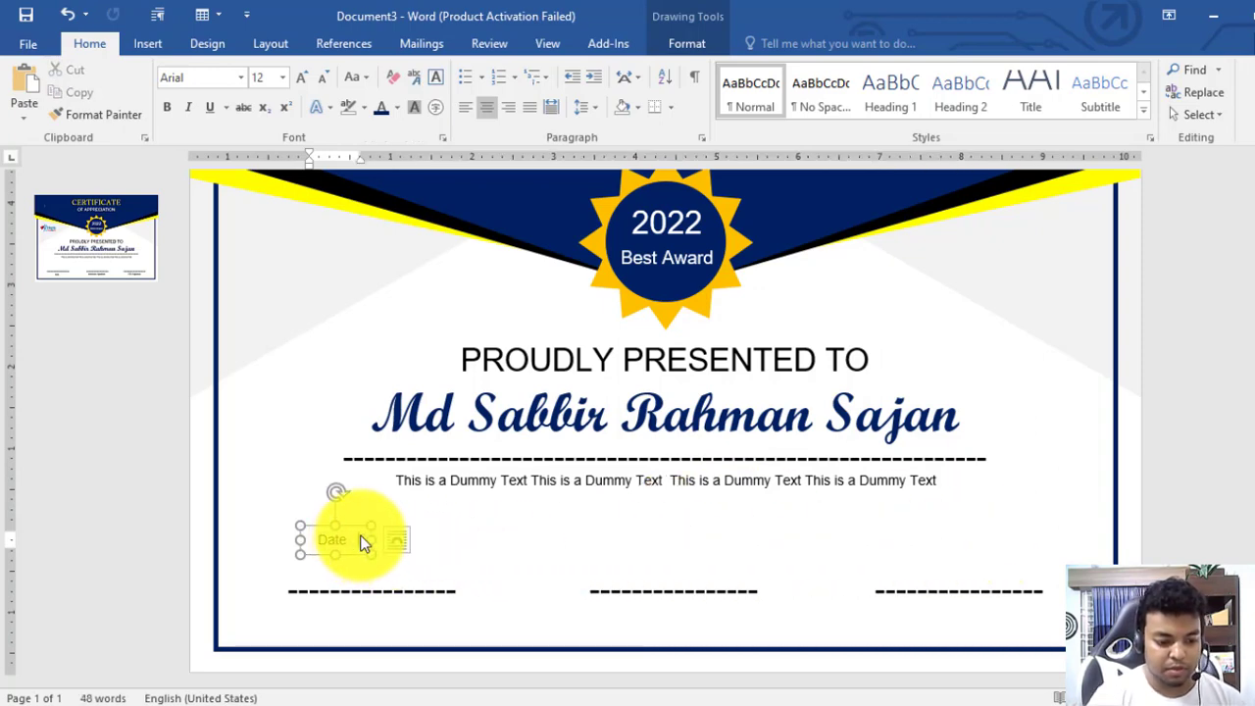
{"action": "double_click", "coordinate": [363, 542]}
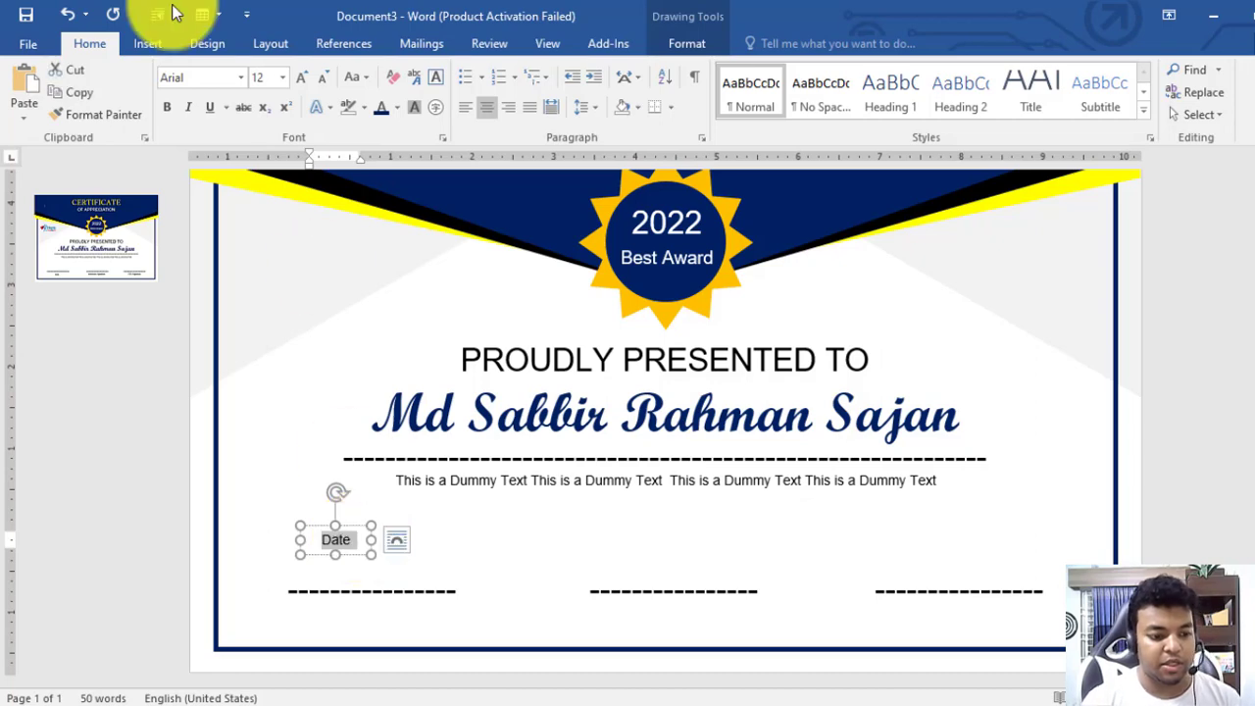
{"action": "left_click", "coordinate": [164, 104]}
{"action": "left_click_drag", "start_coordinate": [358, 559], "coordinate": [385, 632]}
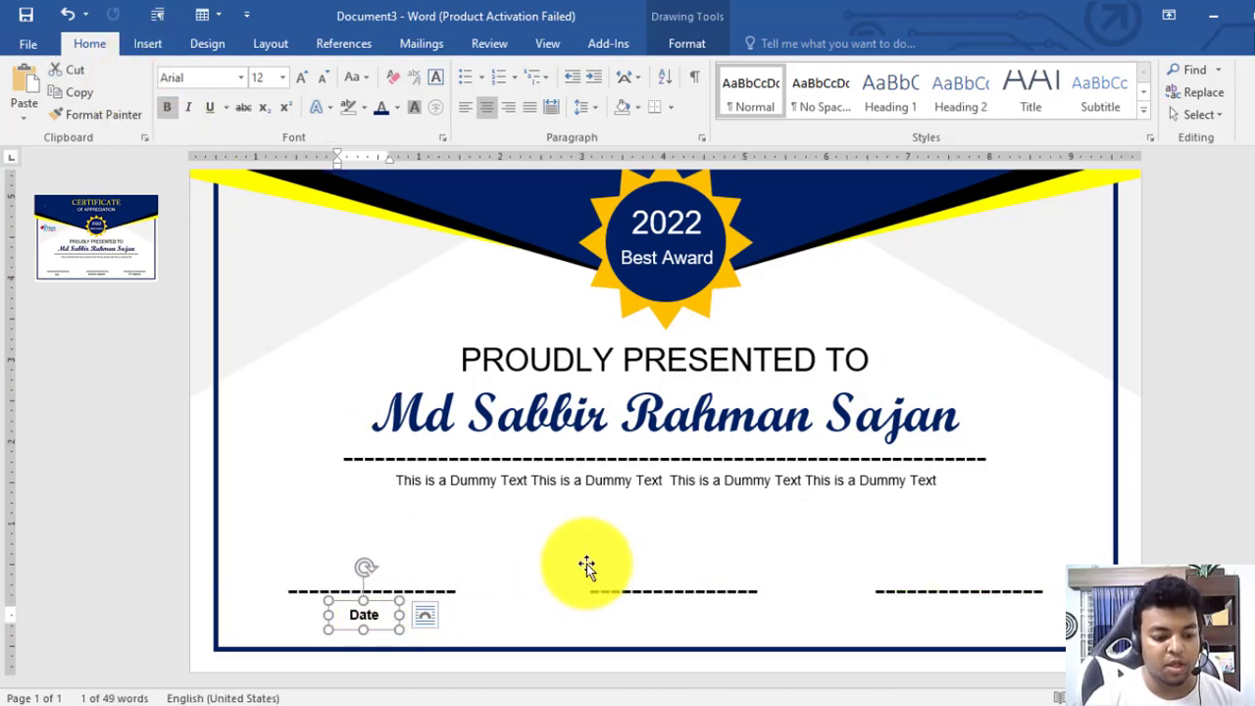
Copy the label under the middle line as 'Instructor Signeture', then copy it under the right line
{"action": "left_click", "coordinate": [556, 630]}
{"action": "left_click", "coordinate": [377, 632]}
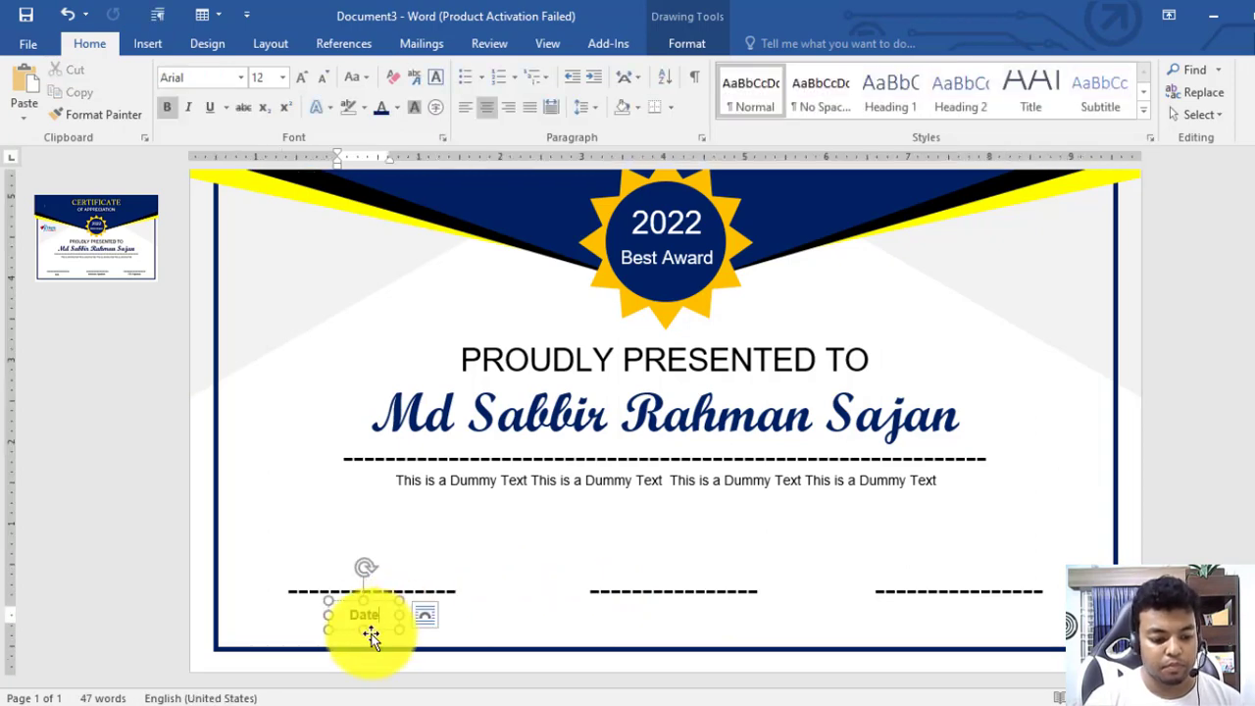
{"action": "mouse_move", "coordinate": [377, 625]}
{"action": "left_mouse_down"}
{"action": "mouse_move", "coordinate": [389, 638]}
{"action": "mouse_move", "coordinate": [392, 622]}
{"action": "mouse_move", "coordinate": [698, 607]}
{"action": "left_mouse_up"}
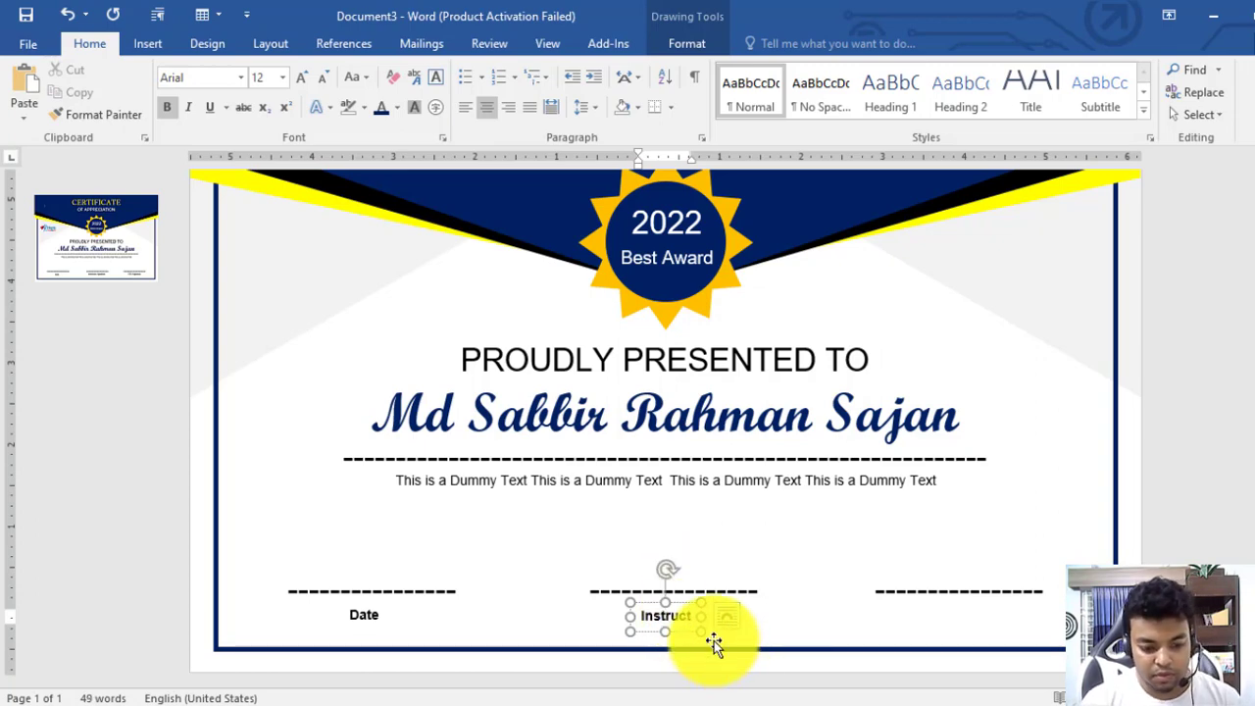
{"action": "mouse_move", "coordinate": [695, 635]}
{"action": "left_mouse_down"}
{"action": "mouse_move", "coordinate": [808, 637]}
{"action": "mouse_move", "coordinate": [727, 600]}
{"action": "left_mouse_up"}
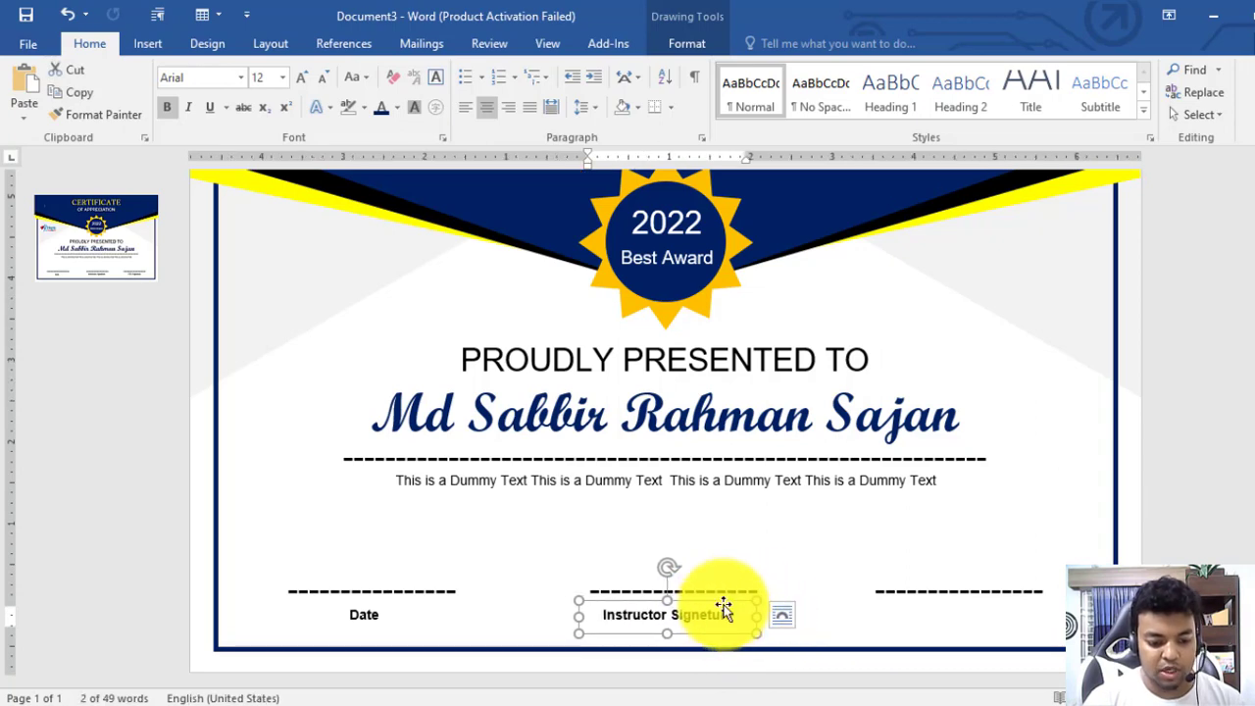
{"action": "left_click_drag", "start_coordinate": [724, 608], "coordinate": [897, 617]}
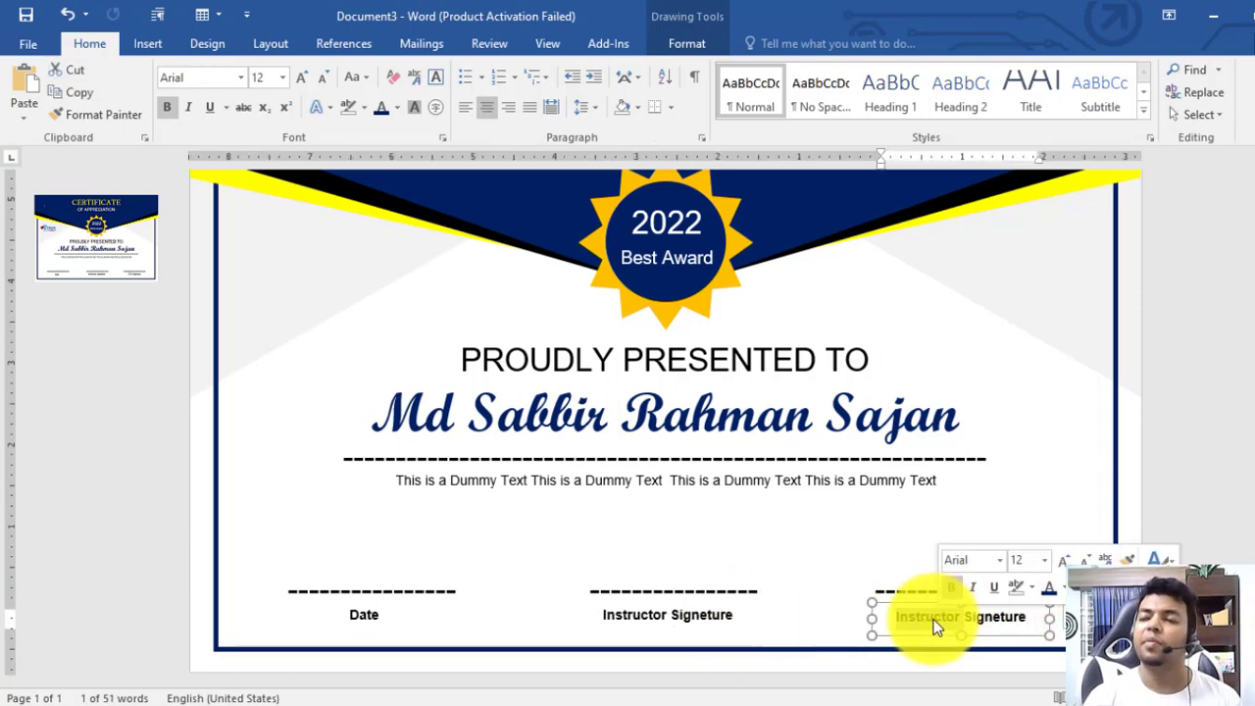
Change the right label to 'CEO Signeture', centre it under the right line, and select all three labels
{"action": "type", "text": "CEO"}
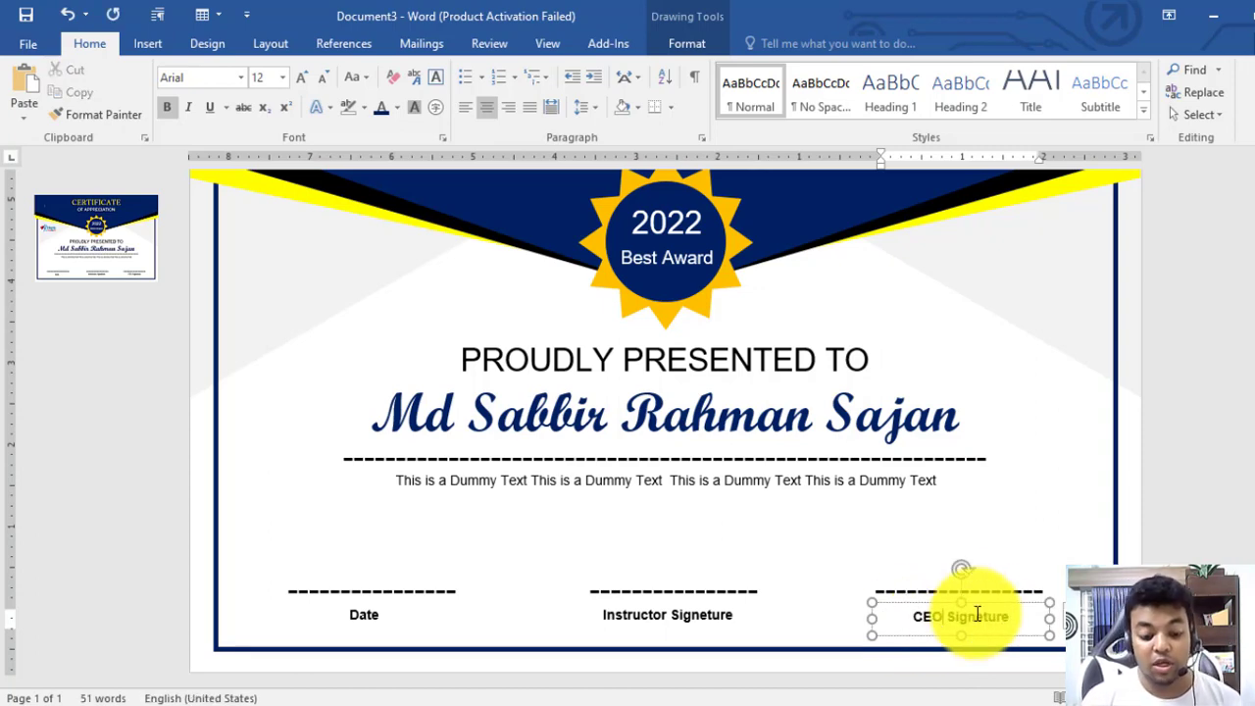
{"action": "mouse_move", "coordinate": [999, 602]}
{"action": "left_mouse_down"}
{"action": "mouse_move", "coordinate": [981, 599]}
{"action": "mouse_move", "coordinate": [992, 601]}
{"action": "left_mouse_up"}
{"action": "left_click", "coordinate": [1141, 600]}
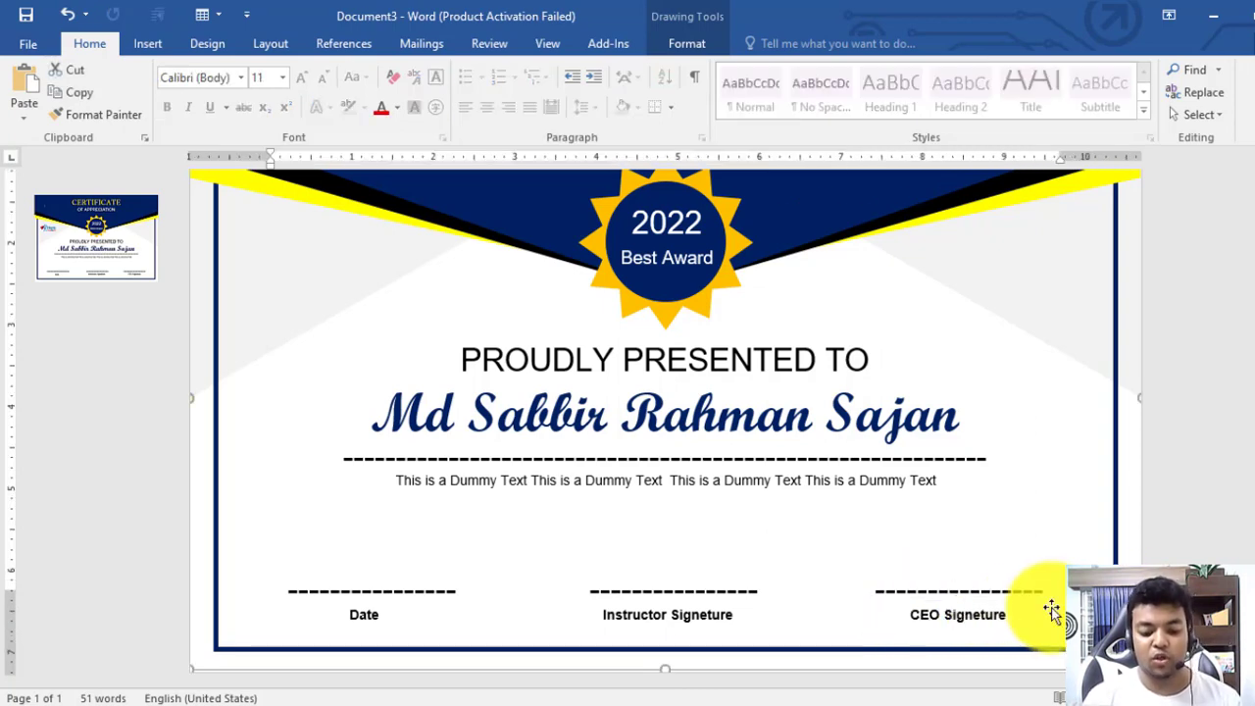
{"action": "left_click", "coordinate": [1003, 613]}
{"action": "triple_click", "coordinate": [679, 622]}
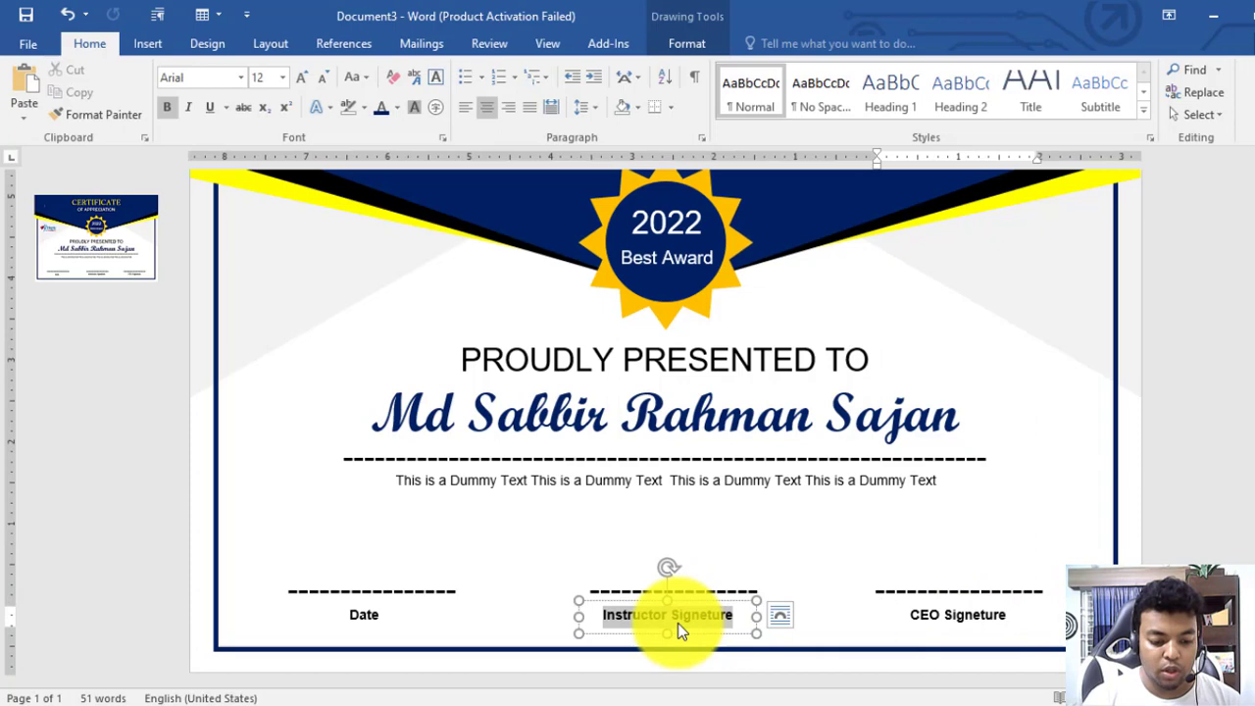
{"action": "triple_click", "coordinate": [361, 611]}
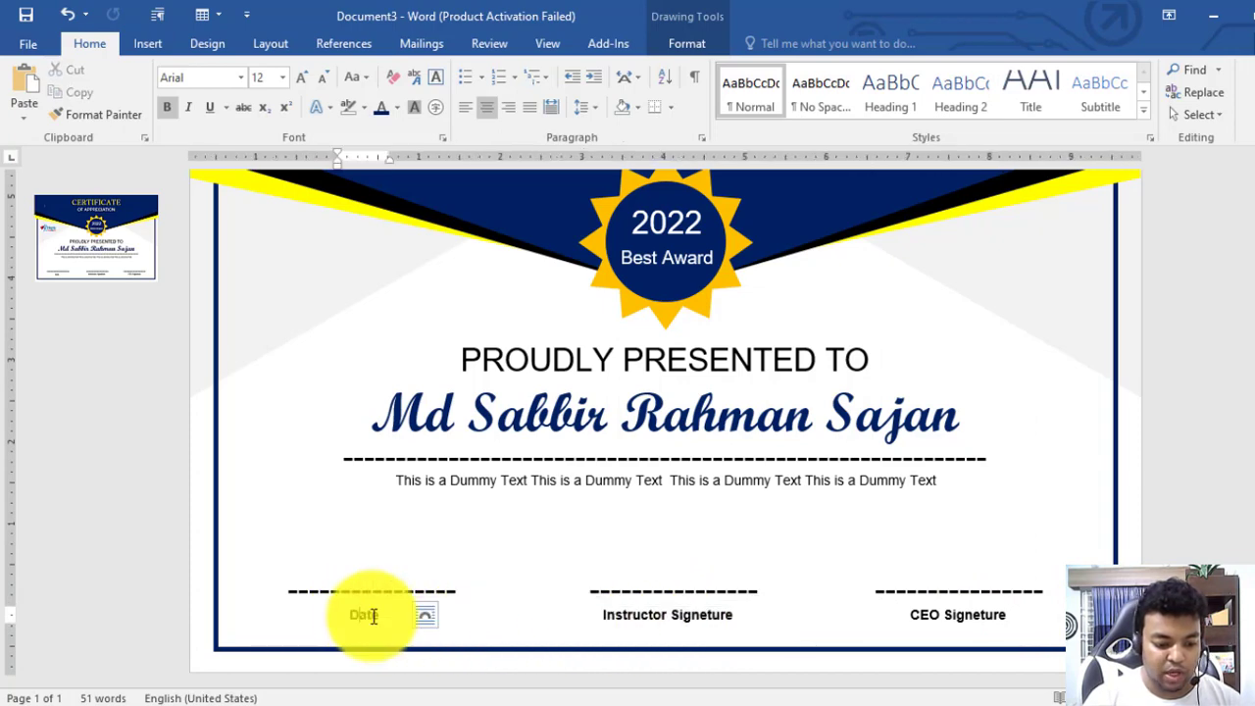
{"action": "left_click", "coordinate": [396, 629]}
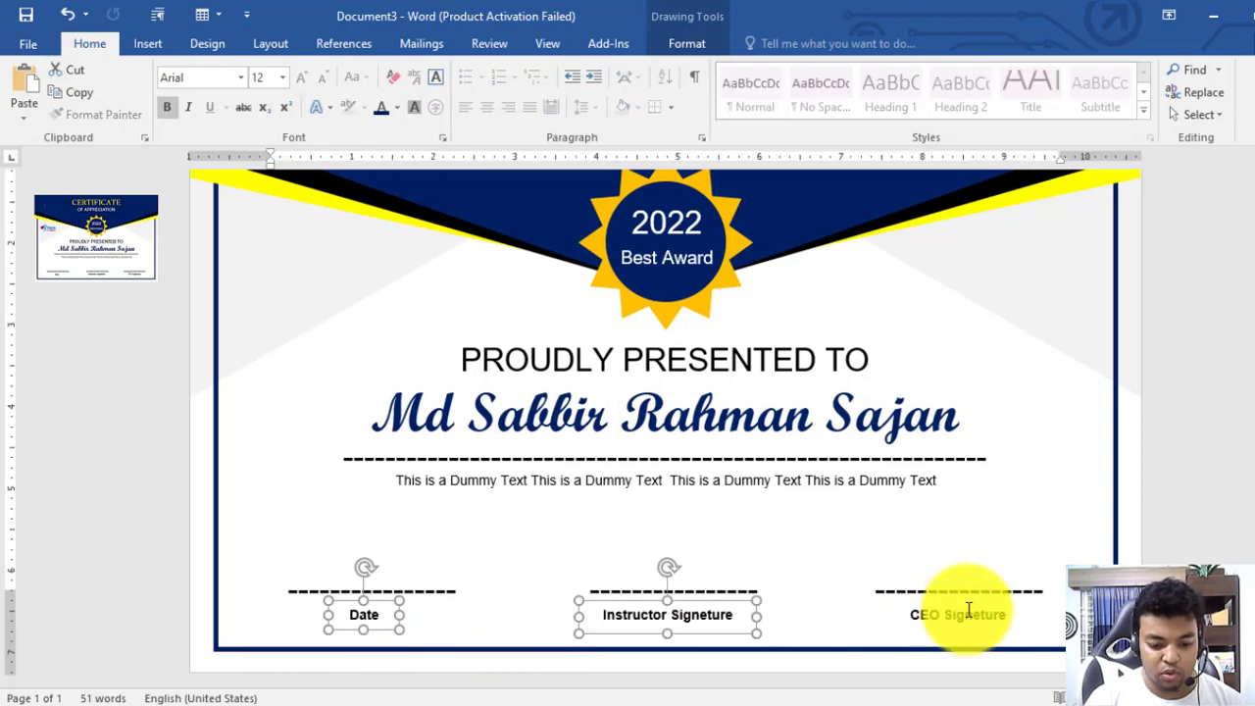
Align the Date, Instructor and CEO labels with Align Middle, then review the certificate
{"action": "left_click", "coordinate": [690, 43]}
{"action": "left_click", "coordinate": [1123, 71]}
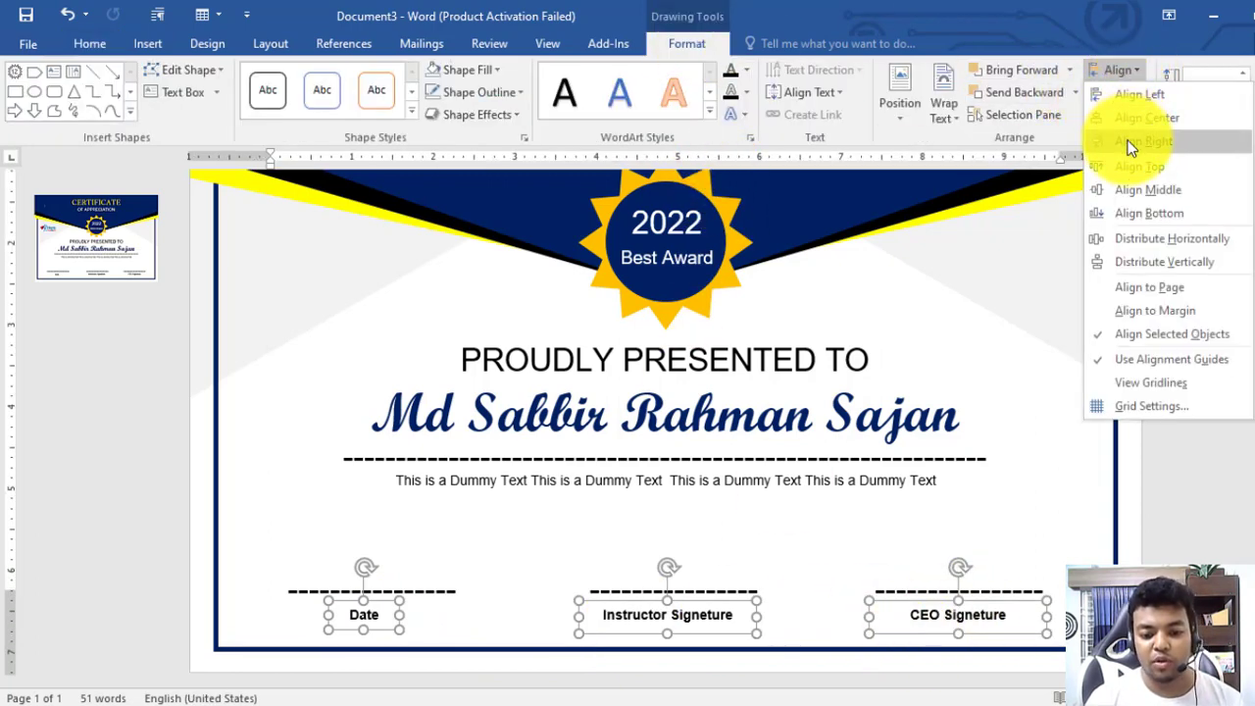
{"action": "left_click", "coordinate": [1136, 192]}
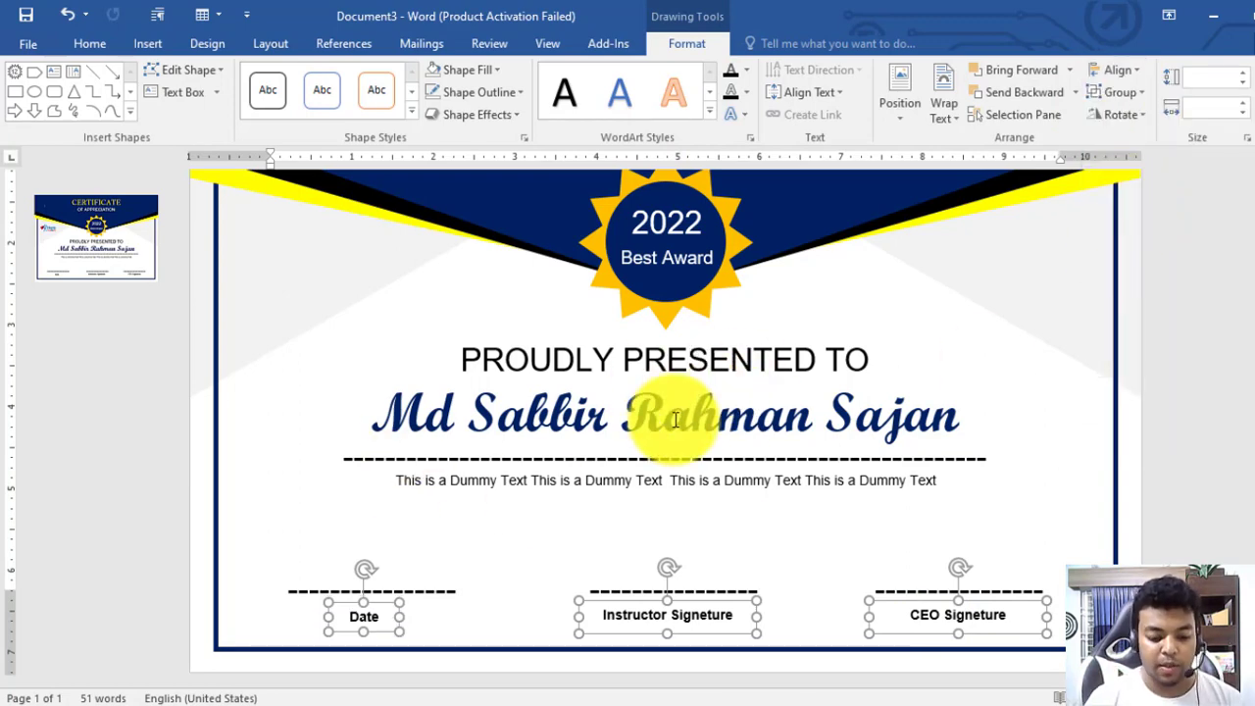
{"action": "scroll", "coordinate": [1202, 435], "scroll_direction": "up", "scroll_amount": 2}
{"action": "left_click", "coordinate": [1187, 438]}
{"action": "scroll", "coordinate": [1082, 444], "scroll_direction": "down", "scroll_amount": 4}
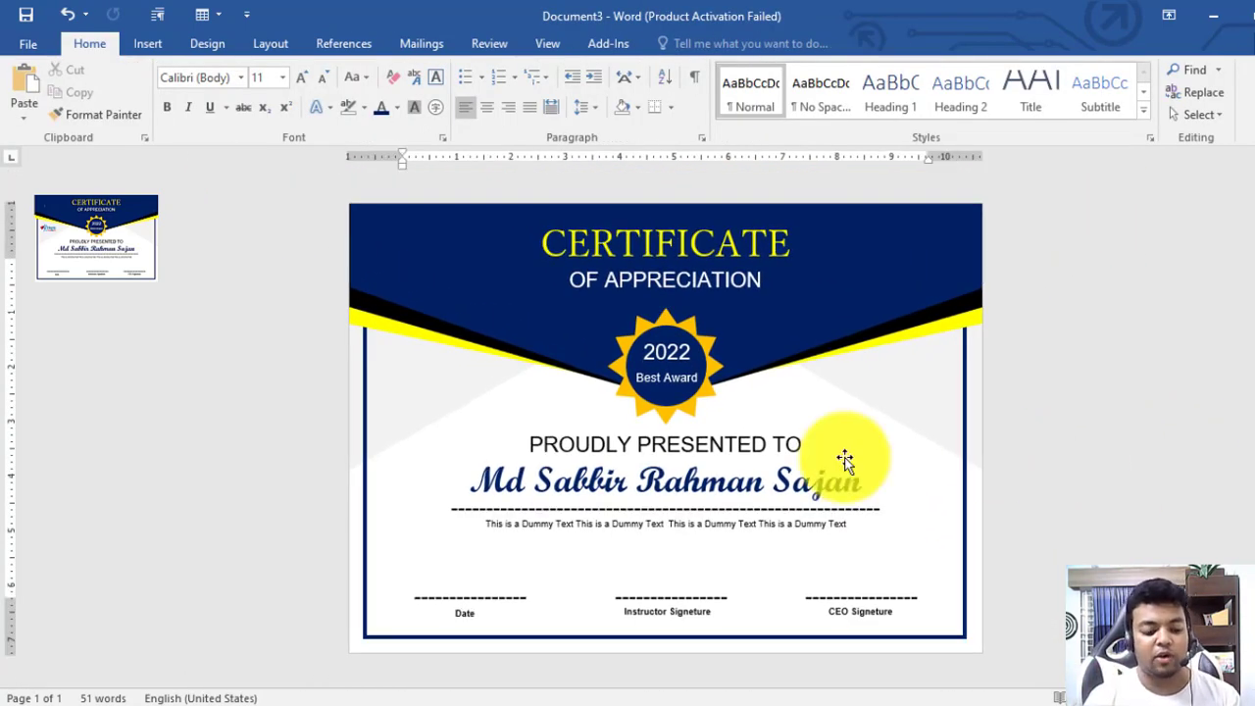
{"action": "left_click", "coordinate": [725, 480]}
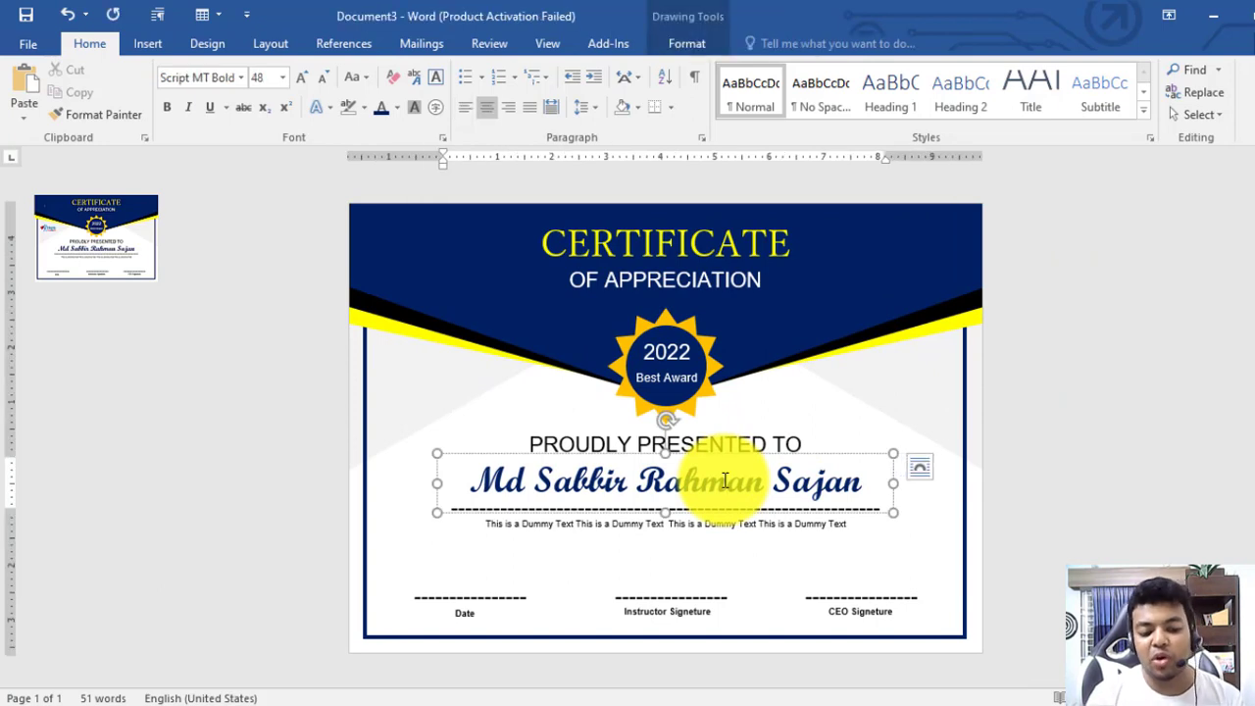
{"action": "left_click", "coordinate": [1032, 441]}
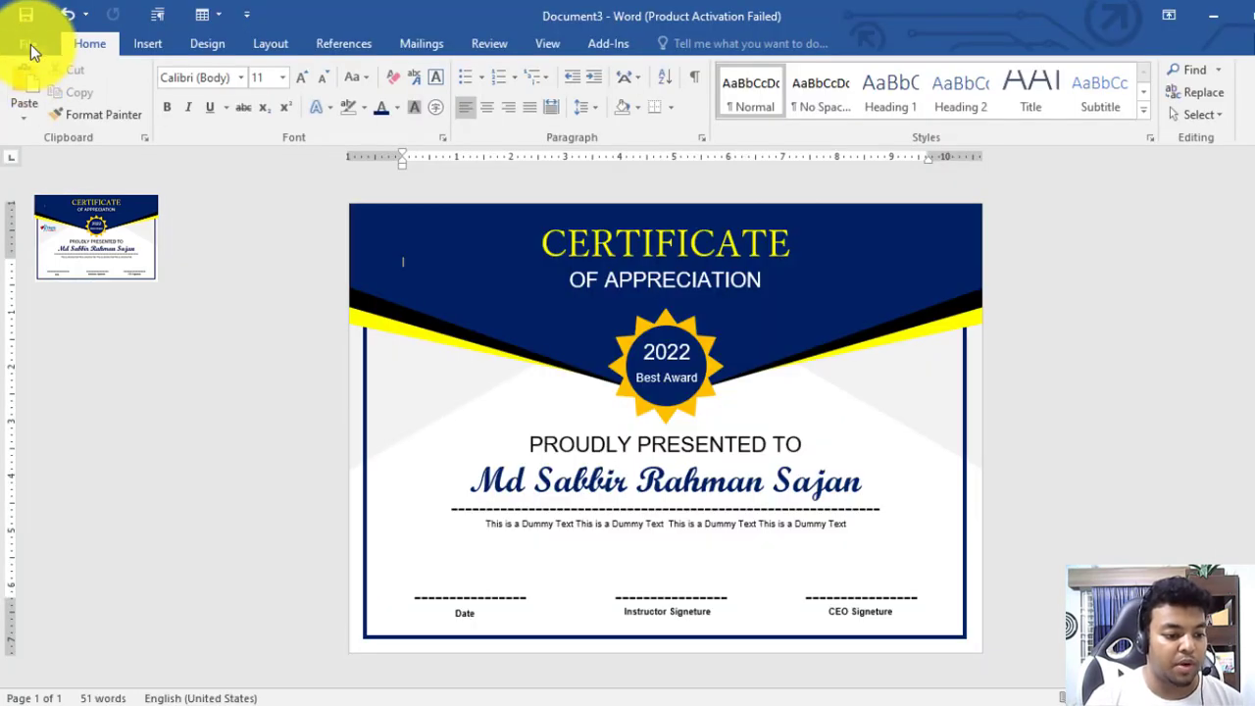
Start inserting a picture from this device and switch to the E: drive
{"action": "left_click", "coordinate": [30, 43]}
{"action": "left_click", "coordinate": [30, 35]}
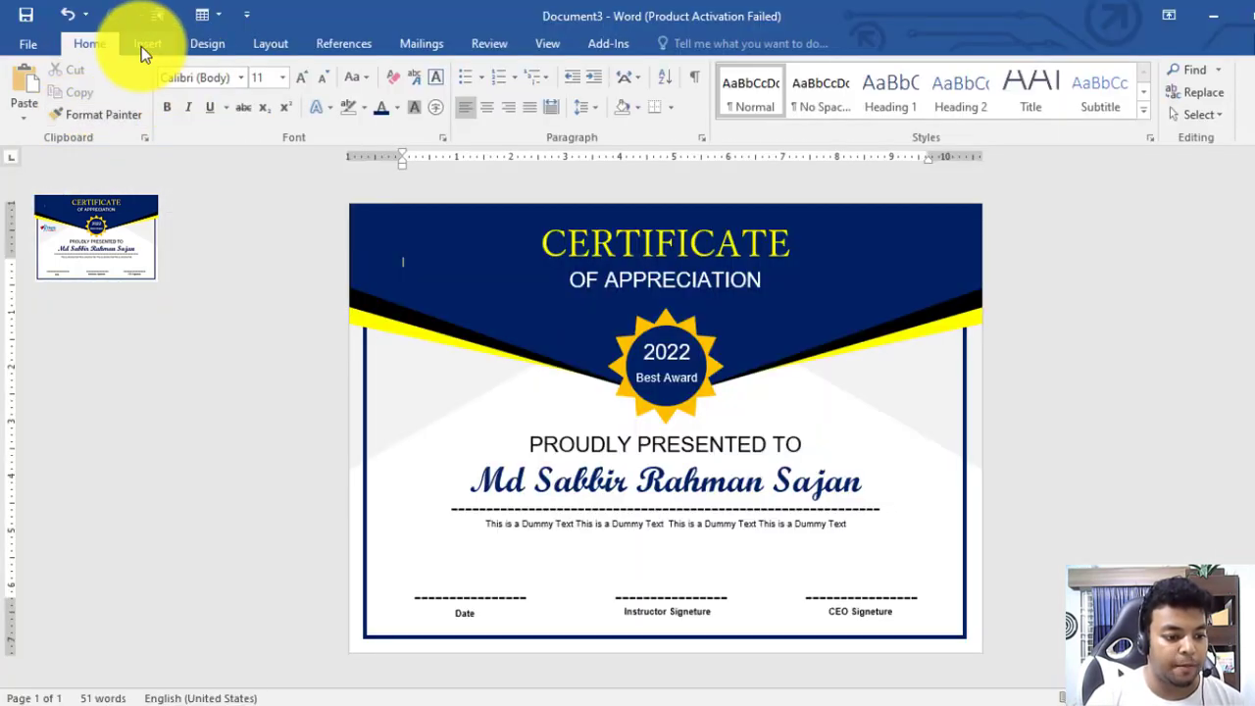
{"action": "left_click", "coordinate": [145, 44]}
{"action": "left_click", "coordinate": [186, 85]}
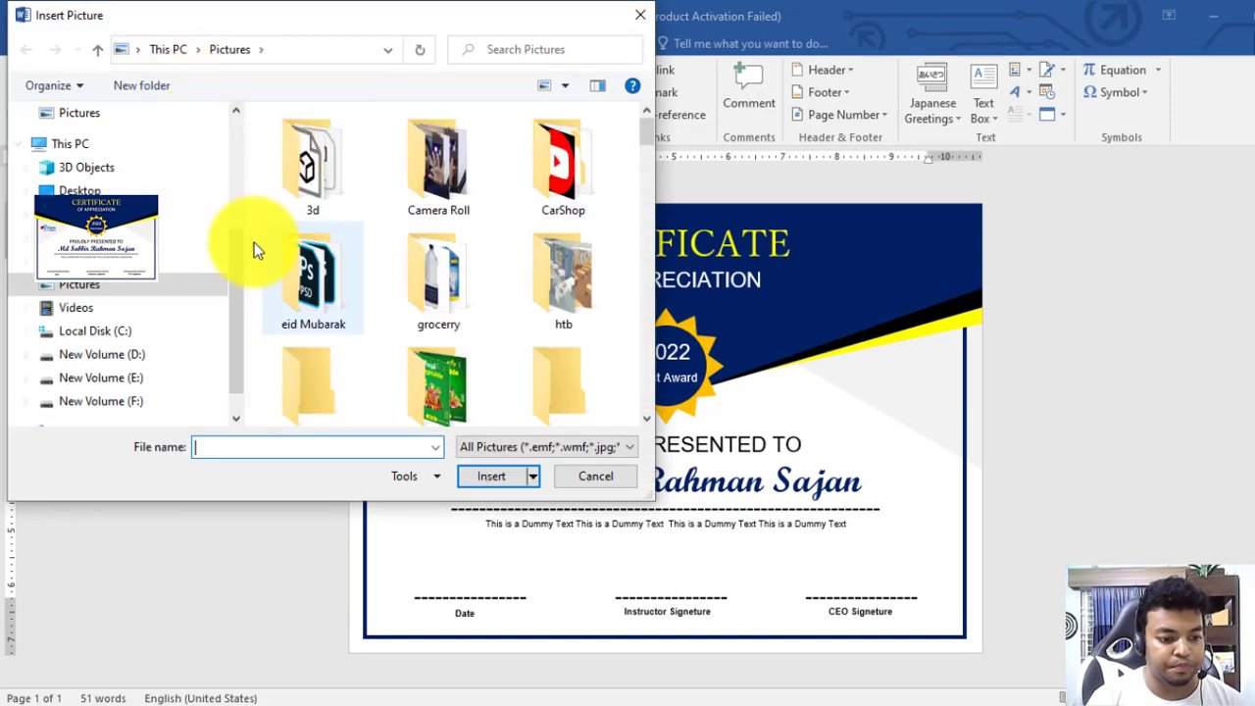
{"action": "left_click", "coordinate": [115, 355]}
{"action": "left_click", "coordinate": [121, 377]}
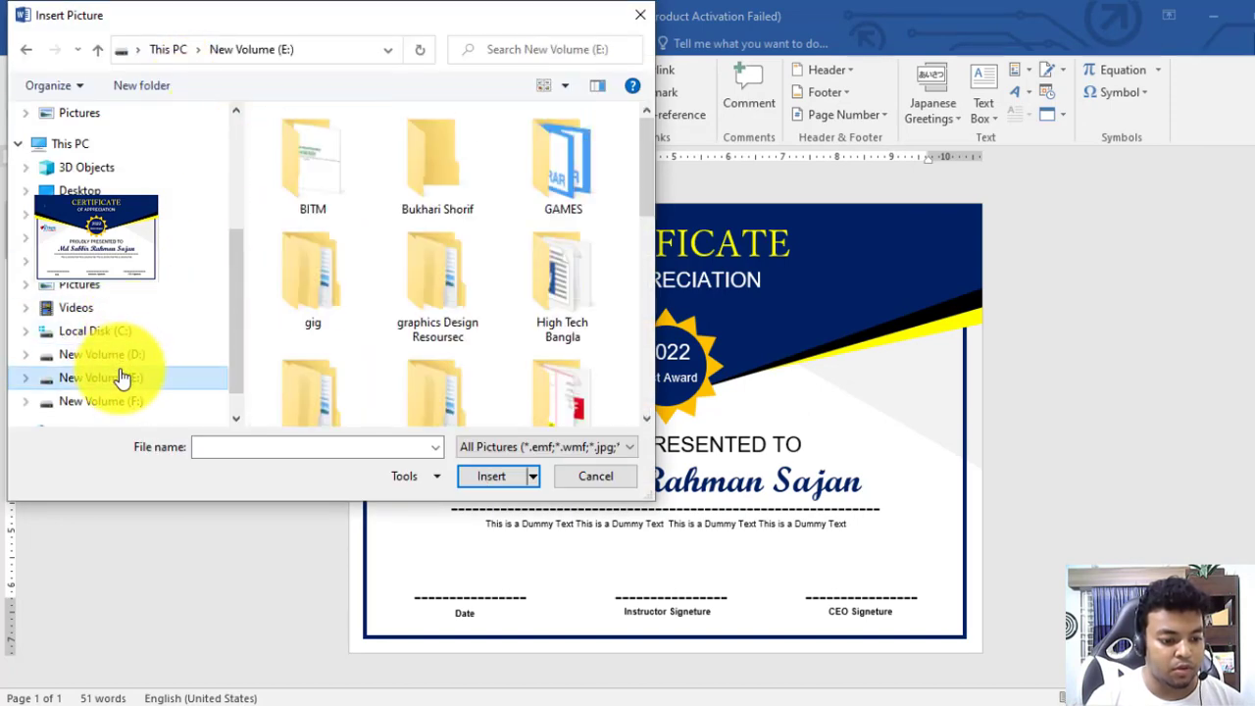
Browse to E:\Work\2021\Hero Coder and insert the Hero Coder logo image
{"action": "left_click", "coordinate": [453, 294]}
{"action": "scroll", "coordinate": [456, 289], "scroll_direction": "down", "scroll_amount": 5}
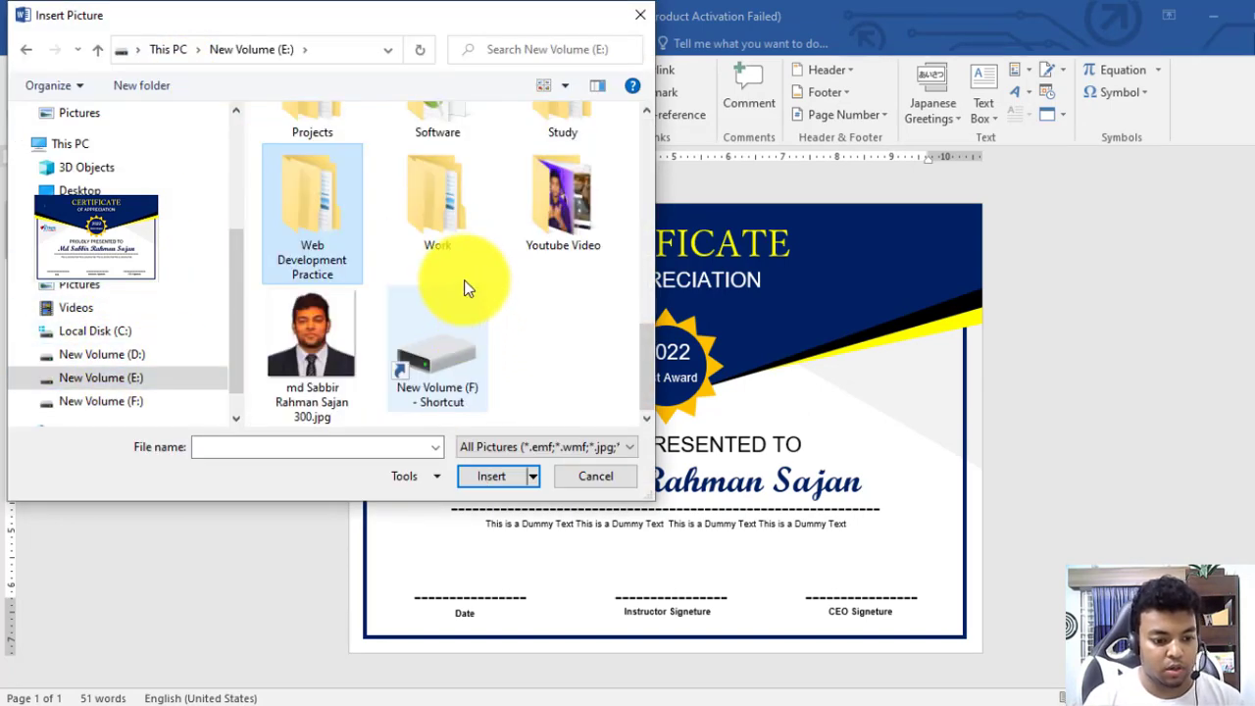
{"action": "double_click", "coordinate": [421, 209]}
{"action": "double_click", "coordinate": [325, 139]}
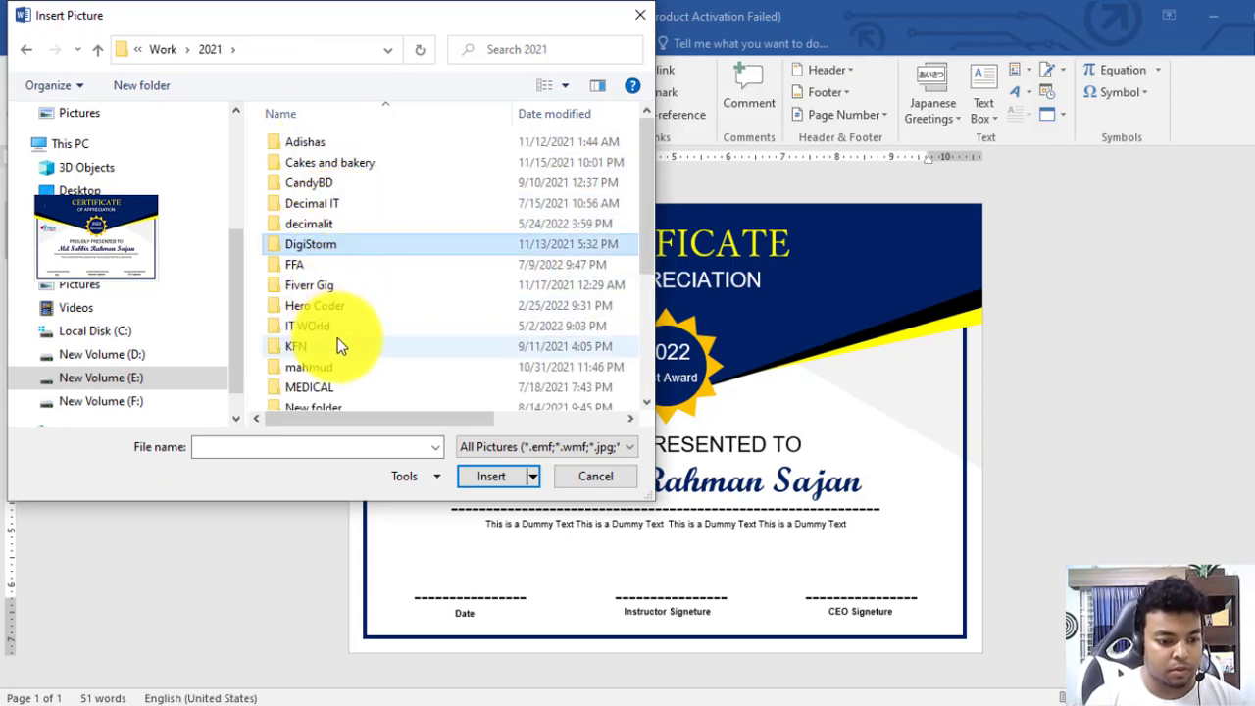
{"action": "scroll", "coordinate": [333, 353], "scroll_direction": "down", "scroll_amount": 2}
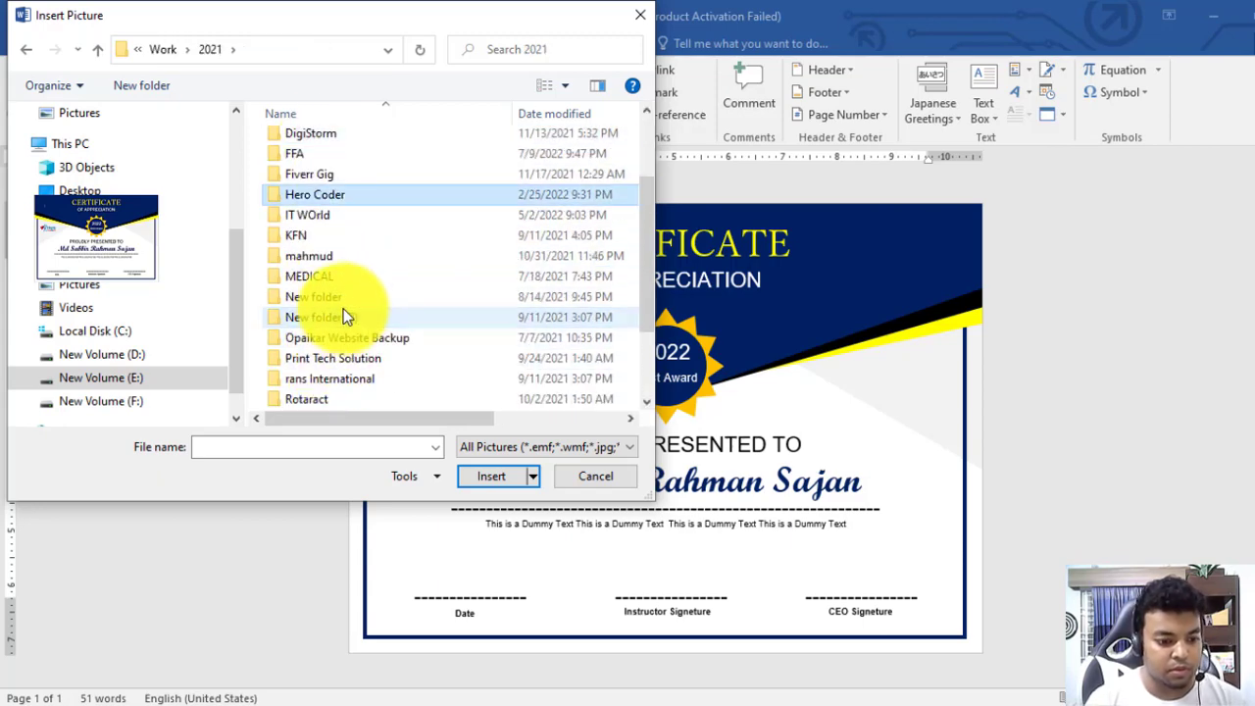
{"action": "double_click", "coordinate": [320, 197]}
{"action": "double_click", "coordinate": [426, 312]}
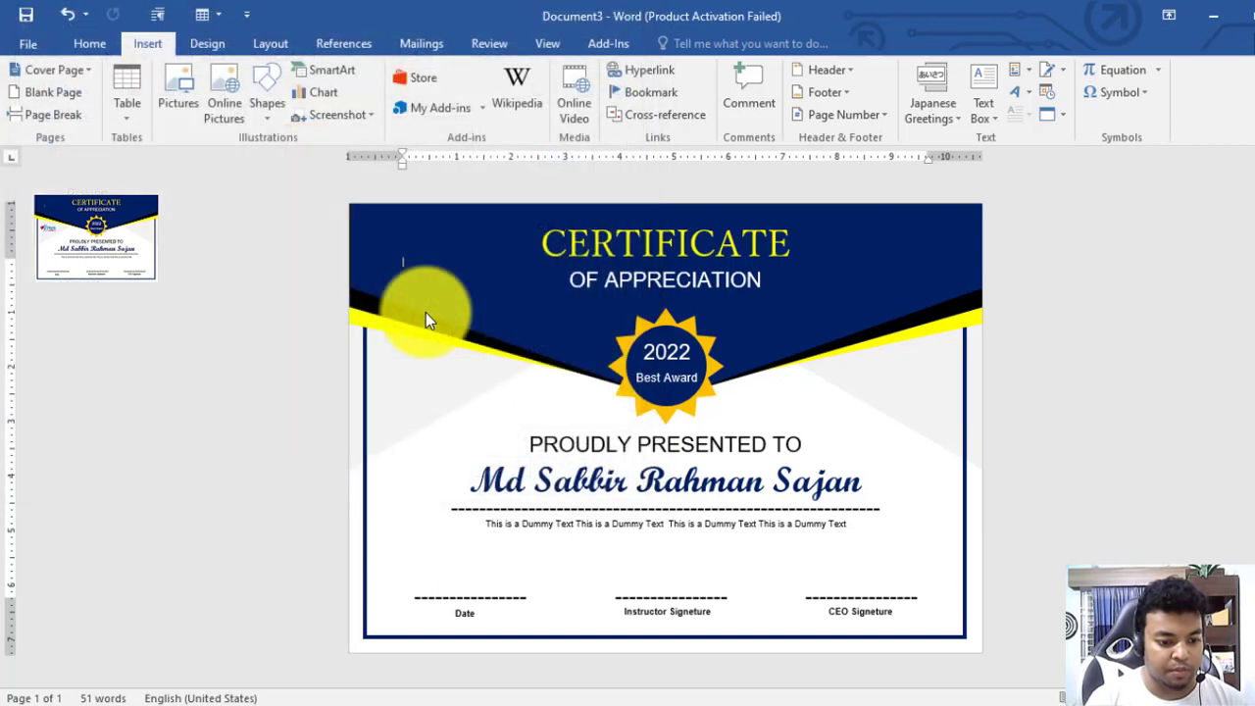
Set the logo to In Front of Text and drag it left, just below the yellow band
{"action": "left_click", "coordinate": [899, 112]}
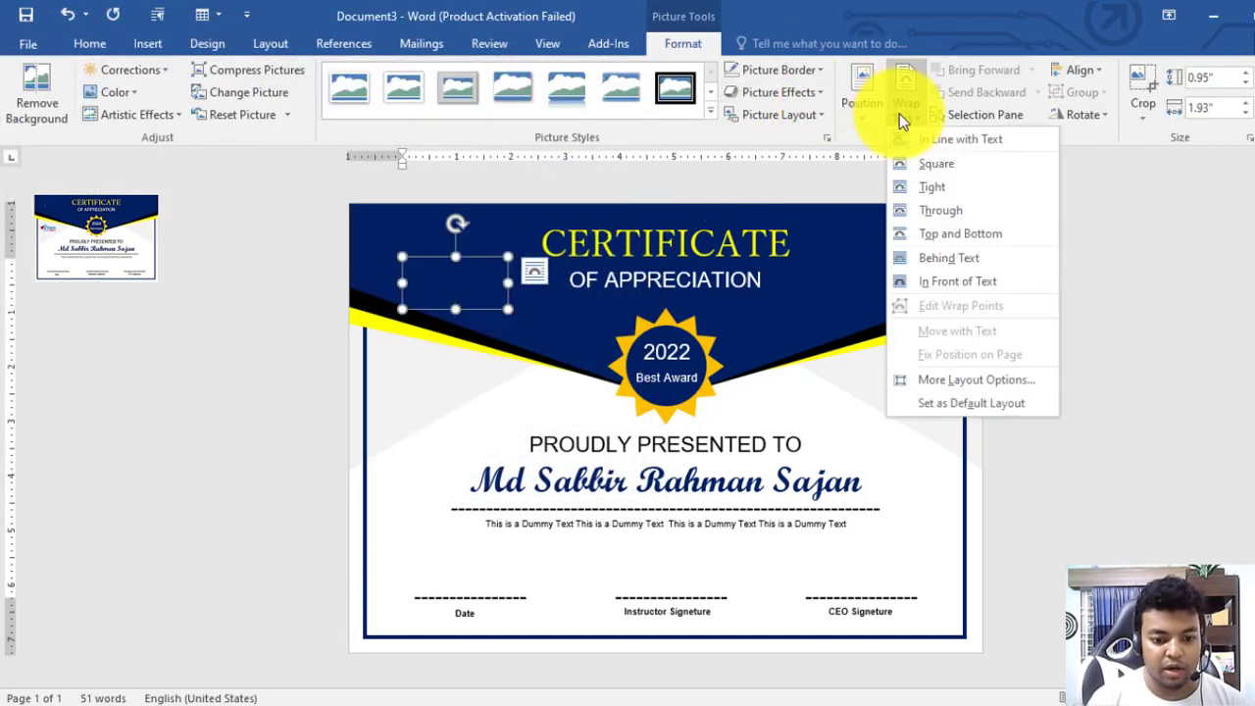
{"action": "left_click", "coordinate": [957, 282]}
{"action": "mouse_move", "coordinate": [448, 294]}
{"action": "left_mouse_down"}
{"action": "mouse_move", "coordinate": [479, 359]}
{"action": "mouse_move", "coordinate": [398, 513]}
{"action": "mouse_move", "coordinate": [409, 544]}
{"action": "mouse_move", "coordinate": [605, 565]}
{"action": "mouse_move", "coordinate": [793, 563]}
{"action": "mouse_move", "coordinate": [874, 448]}
{"action": "mouse_move", "coordinate": [840, 401]}
{"action": "mouse_move", "coordinate": [792, 417]}
{"action": "mouse_move", "coordinate": [925, 390]}
{"action": "mouse_move", "coordinate": [908, 395]}
{"action": "mouse_move", "coordinate": [905, 482]}
{"action": "mouse_move", "coordinate": [892, 443]}
{"action": "mouse_move", "coordinate": [847, 450]}
{"action": "mouse_move", "coordinate": [869, 451]}
{"action": "mouse_move", "coordinate": [900, 252]}
{"action": "mouse_move", "coordinate": [899, 277]}
{"action": "mouse_move", "coordinate": [907, 262]}
{"action": "mouse_move", "coordinate": [448, 457]}
{"action": "mouse_move", "coordinate": [454, 420]}
{"action": "mouse_move", "coordinate": [466, 443]}
{"action": "mouse_move", "coordinate": [457, 434]}
{"action": "mouse_move", "coordinate": [477, 428]}
{"action": "mouse_move", "coordinate": [920, 461]}
{"action": "mouse_move", "coordinate": [465, 448]}
{"action": "mouse_move", "coordinate": [434, 392]}
{"action": "mouse_move", "coordinate": [462, 392]}
{"action": "mouse_move", "coordinate": [437, 382]}
{"action": "left_mouse_up"}
{"action": "left_click", "coordinate": [1026, 432]}
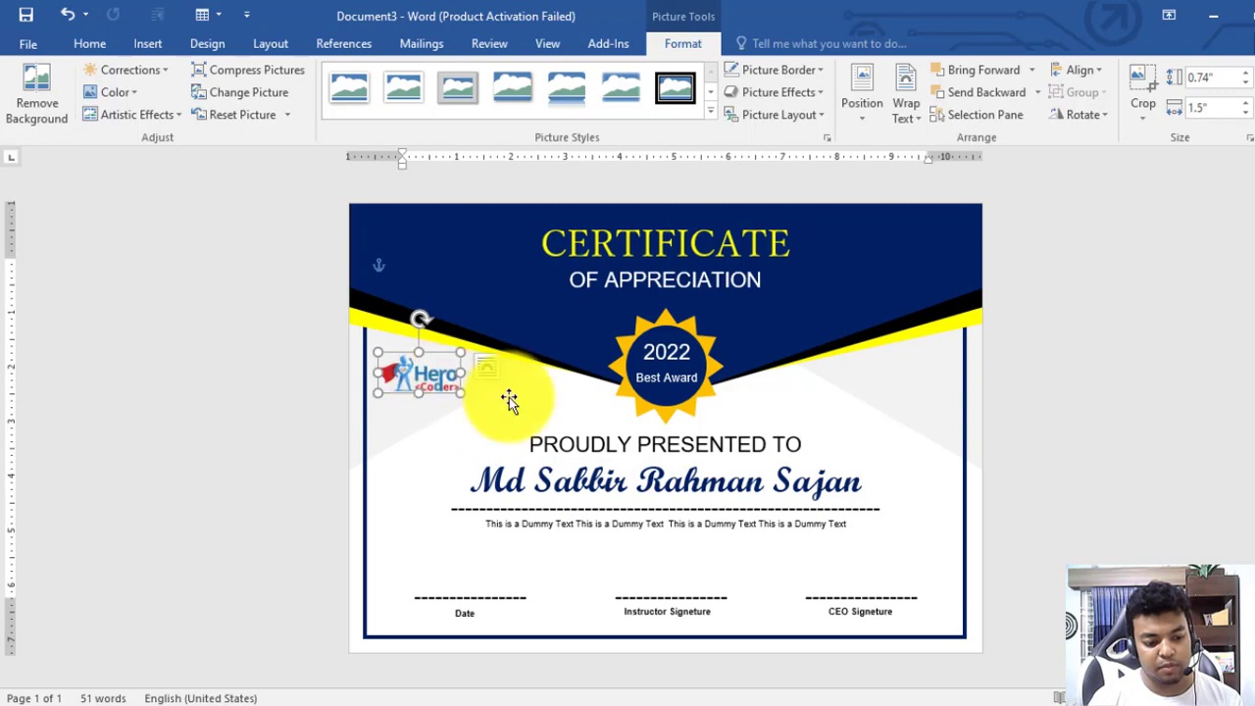
{"action": "left_click", "coordinate": [1113, 476]}
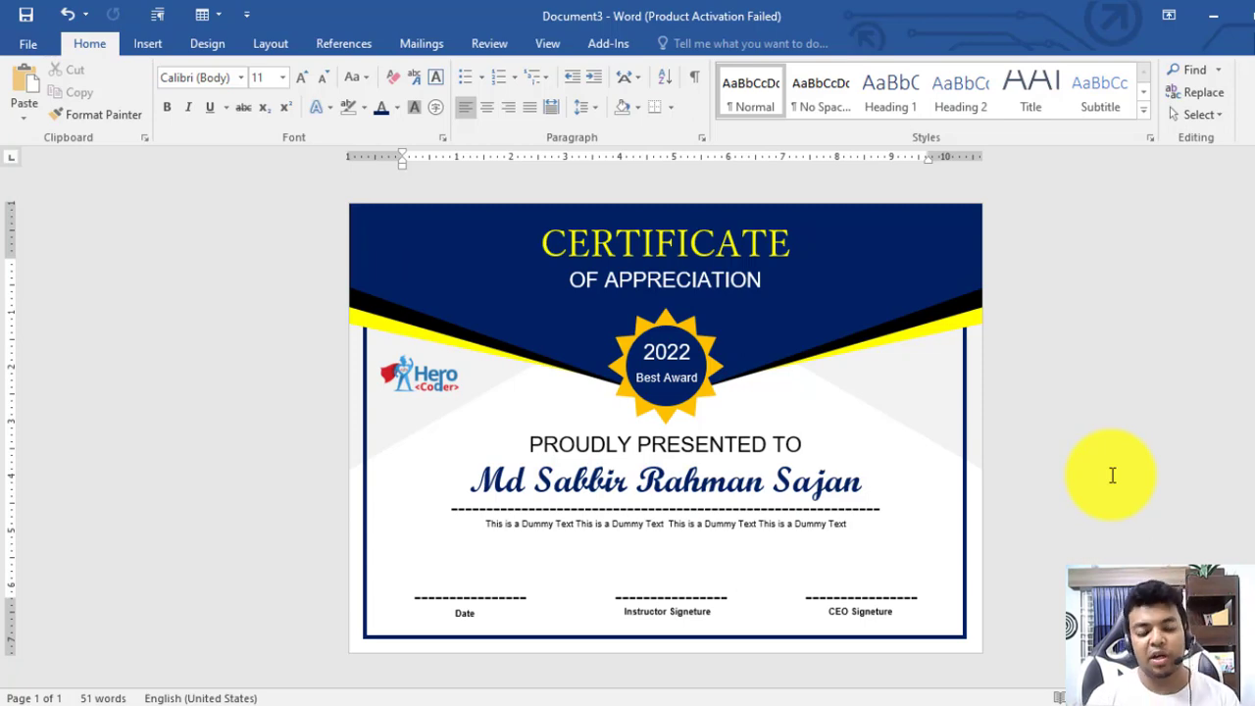
Open Save As for This PC and pick the Music folder as the save location
{"action": "left_click", "coordinate": [15, 40]}
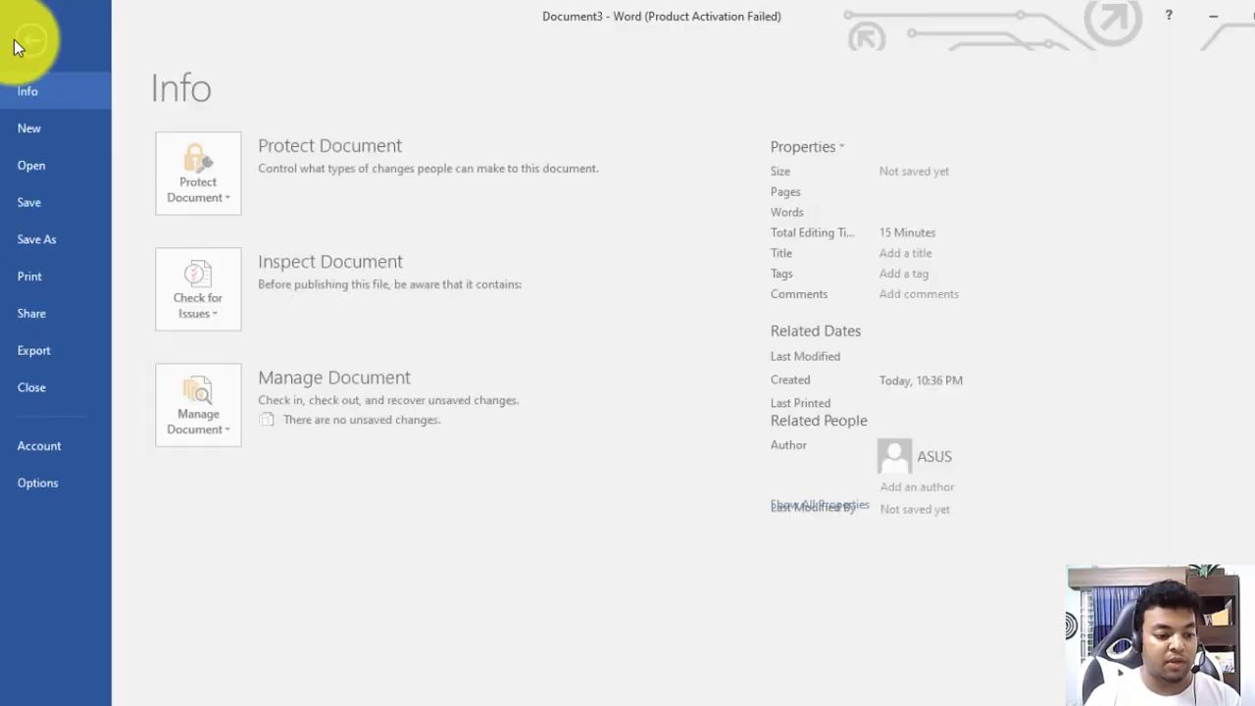
{"action": "left_click", "coordinate": [54, 238]}
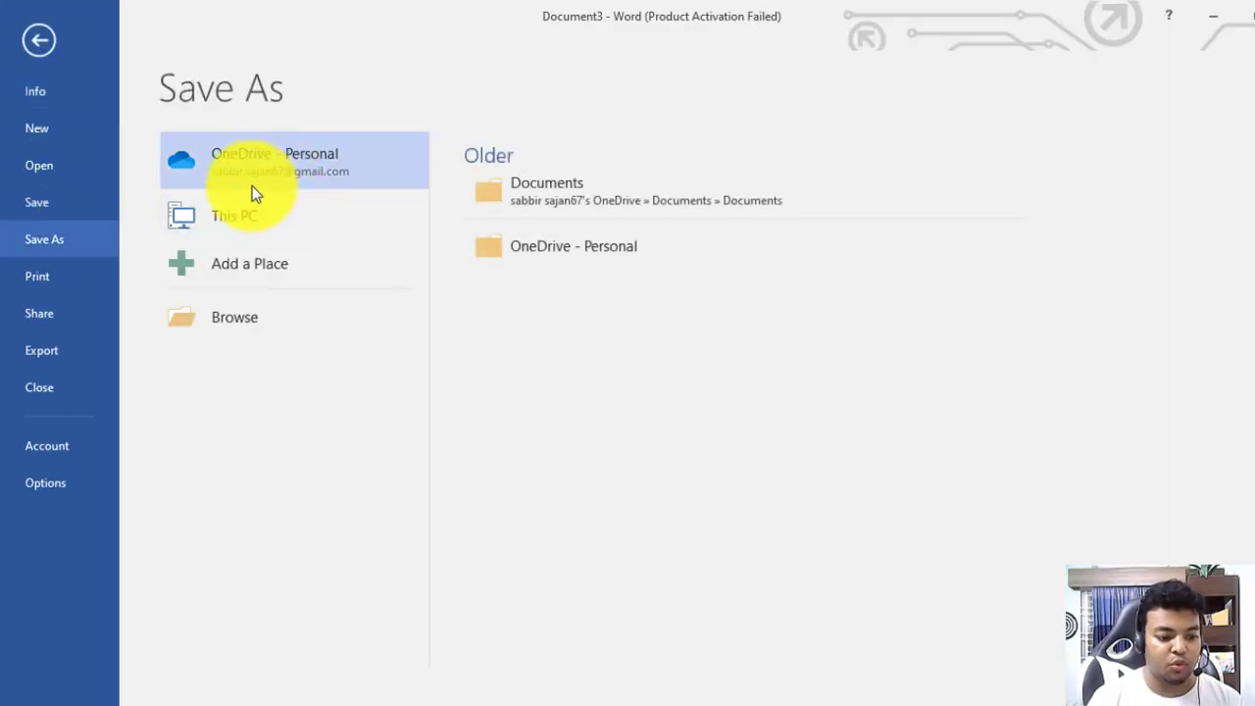
{"action": "double_click", "coordinate": [241, 219]}
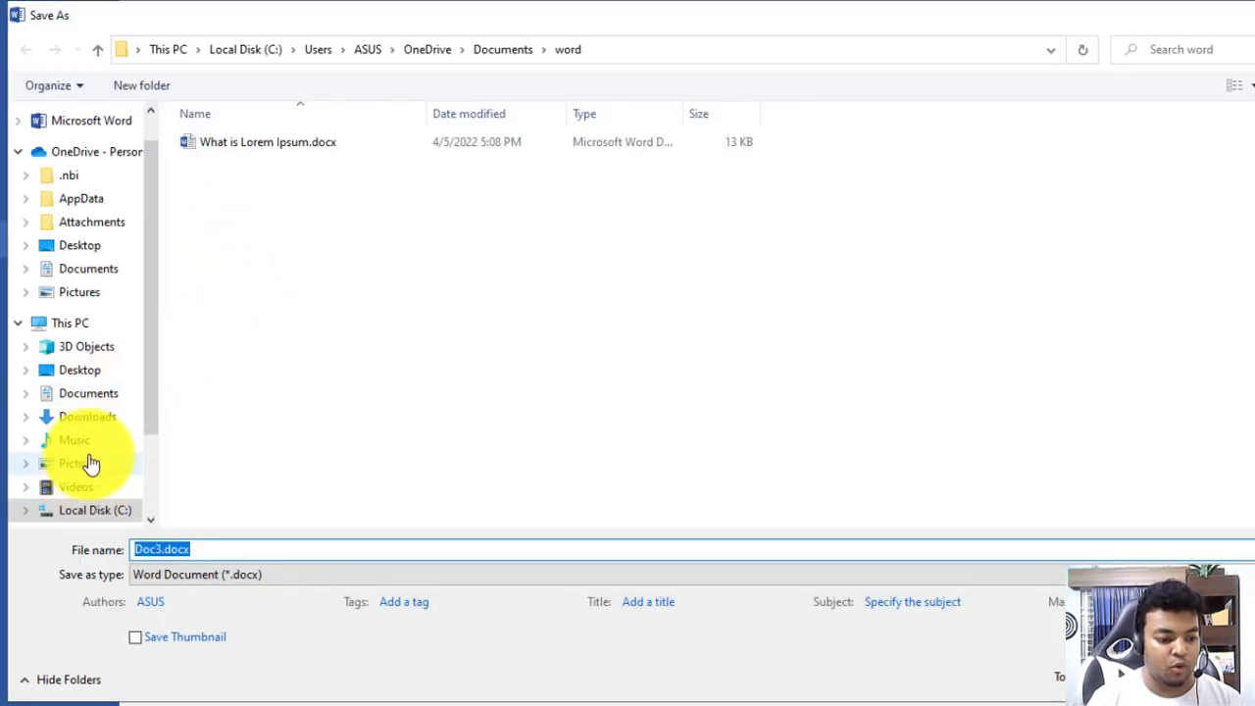
{"action": "left_click", "coordinate": [95, 415]}
{"action": "left_click", "coordinate": [95, 397]}
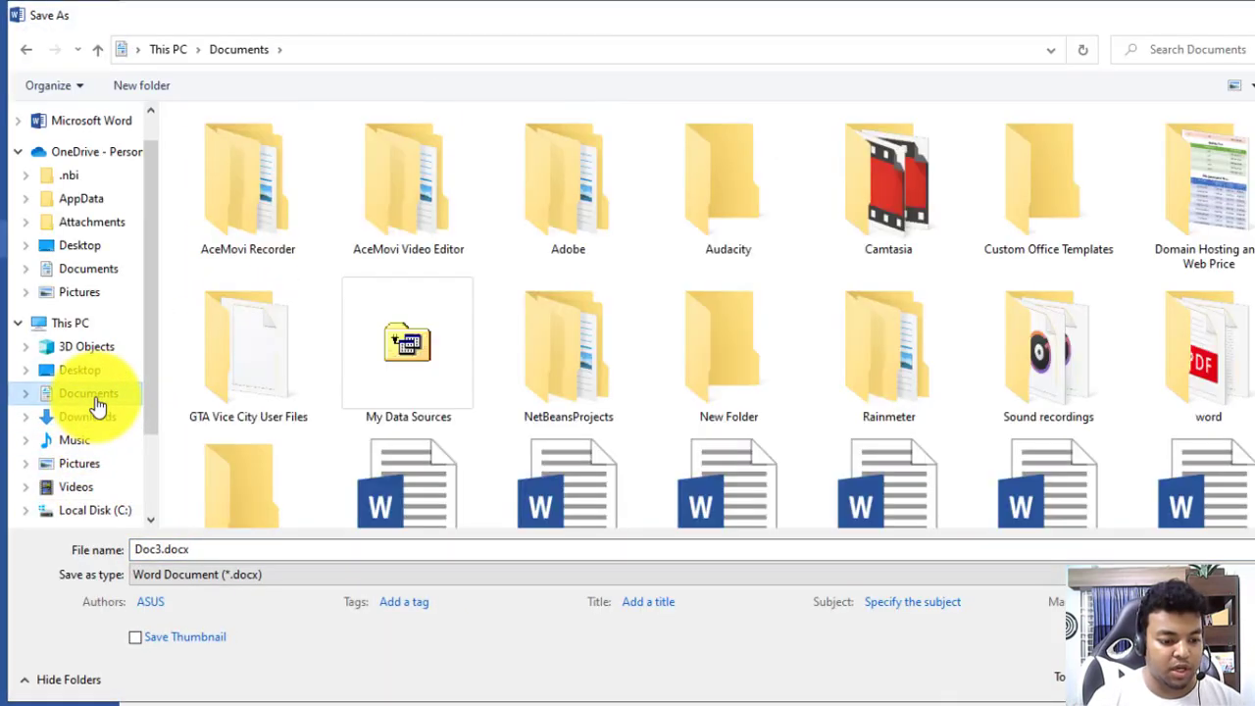
{"action": "left_click", "coordinate": [275, 577]}
{"action": "left_click", "coordinate": [85, 380]}
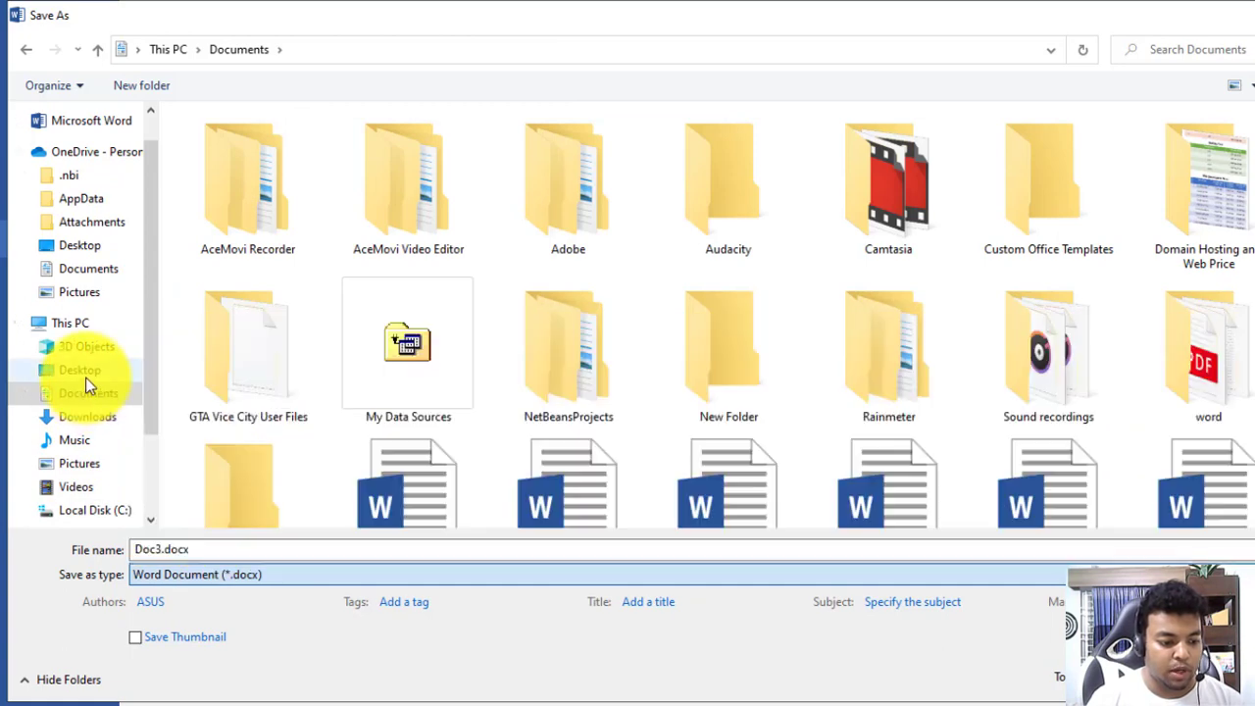
{"action": "left_click", "coordinate": [117, 442]}
Save the certificate as a PDF named Custom Certificate.pdf
{"action": "left_click", "coordinate": [226, 577]}
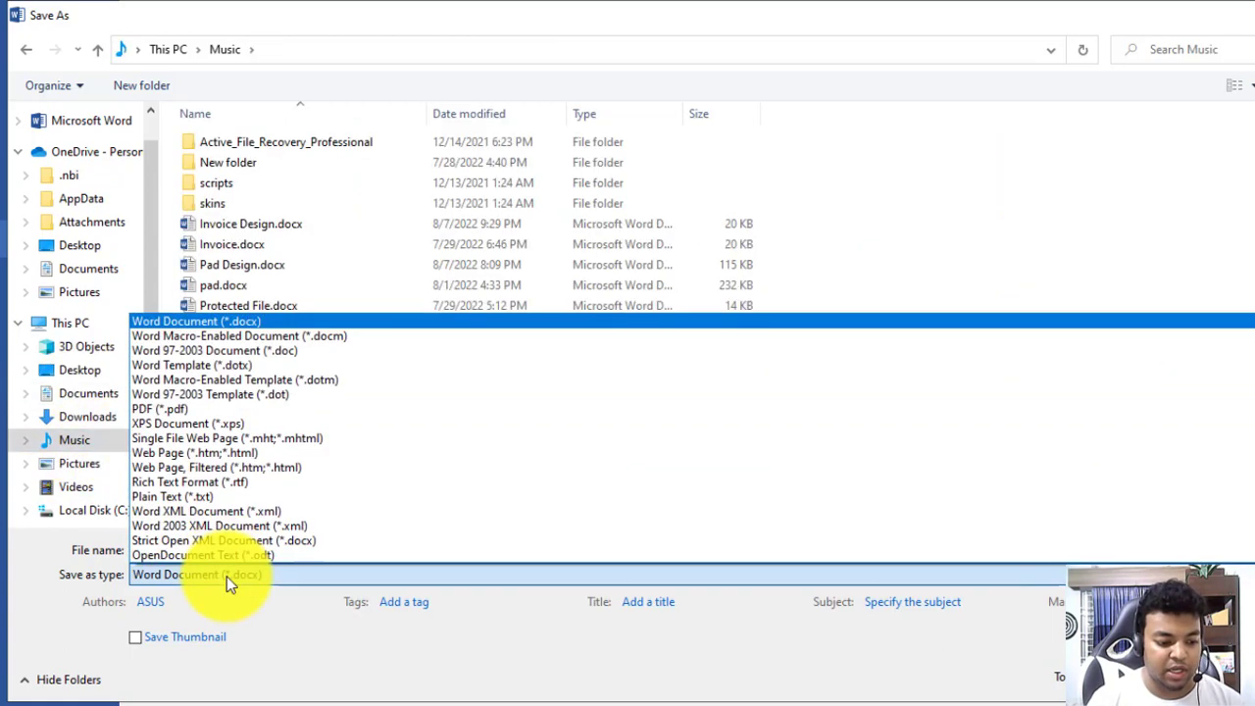
{"action": "left_click", "coordinate": [199, 410]}
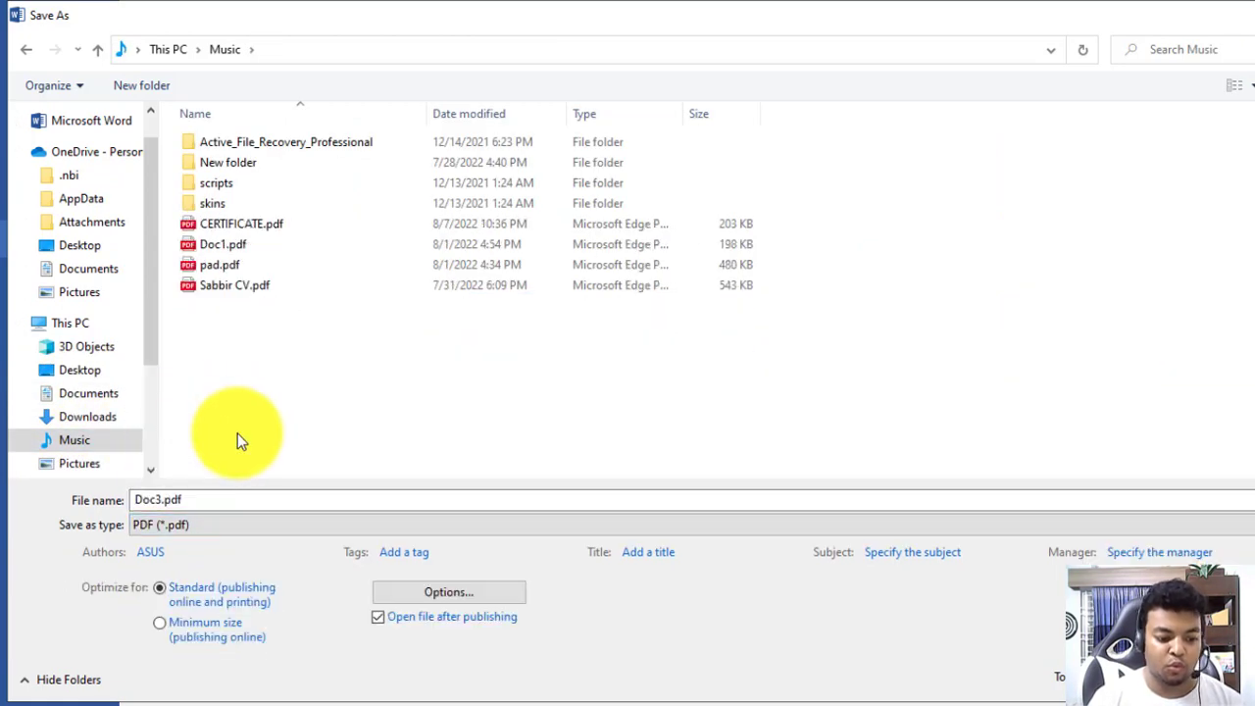
{"action": "double_click", "coordinate": [336, 498]}
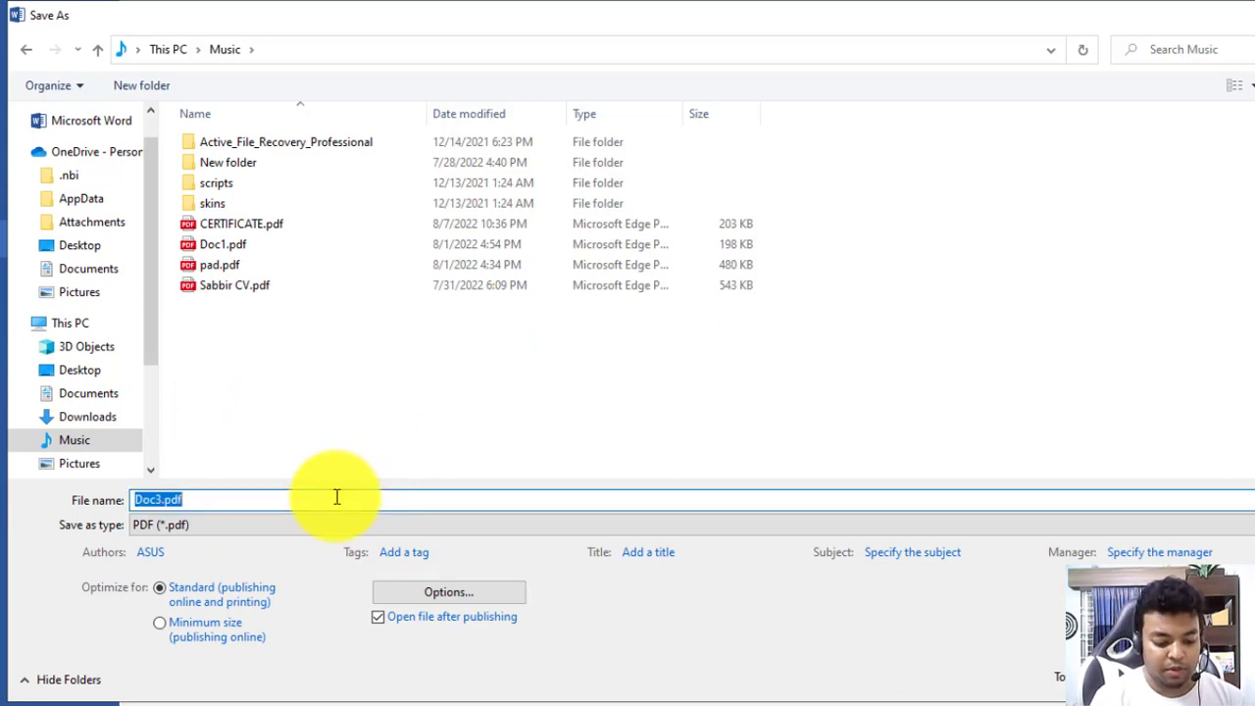
{"action": "type", "text": "Custom Certificate"}
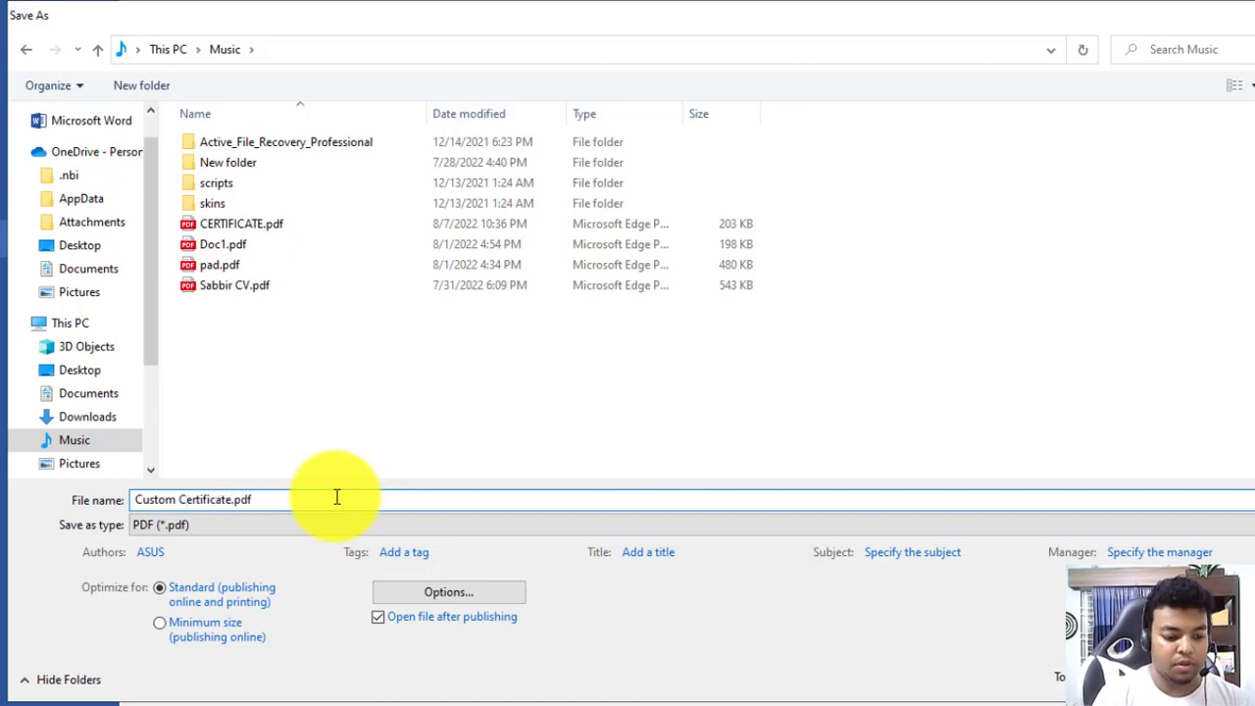
{"action": "key", "text": "Return"}
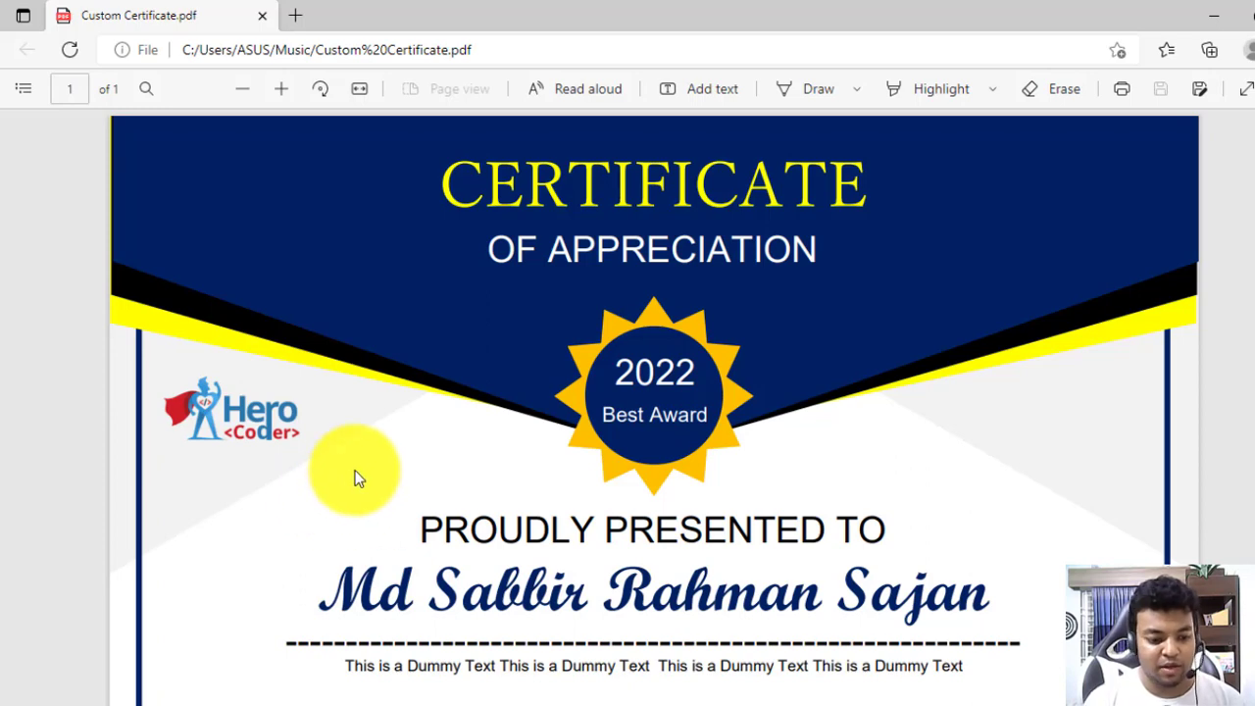
Zoom in and out on the exported PDF in Edge to inspect the certificate
{"action": "scroll", "coordinate": [355, 478], "scroll_direction": "down", "scroll_amount": 3}
{"action": "scroll", "coordinate": [366, 471], "scroll_direction": "up", "scroll_amount": 2}
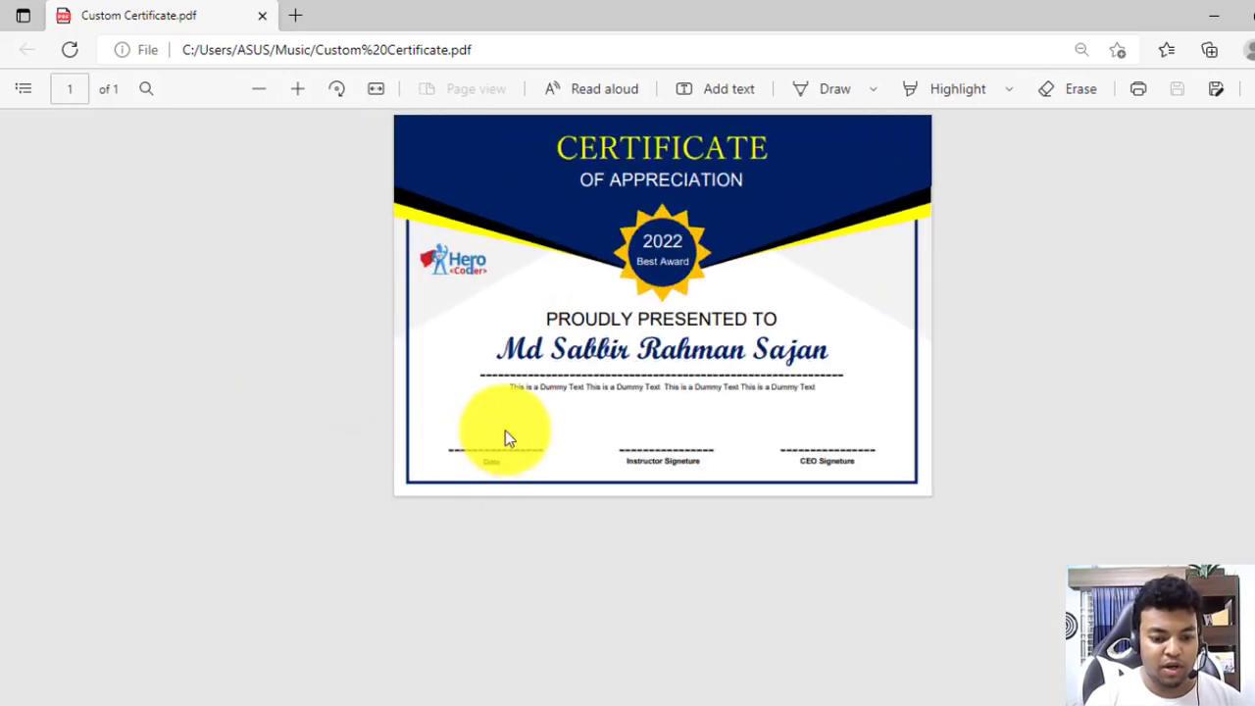
{"action": "scroll", "coordinate": [496, 433], "scroll_direction": "up", "scroll_amount": 3}
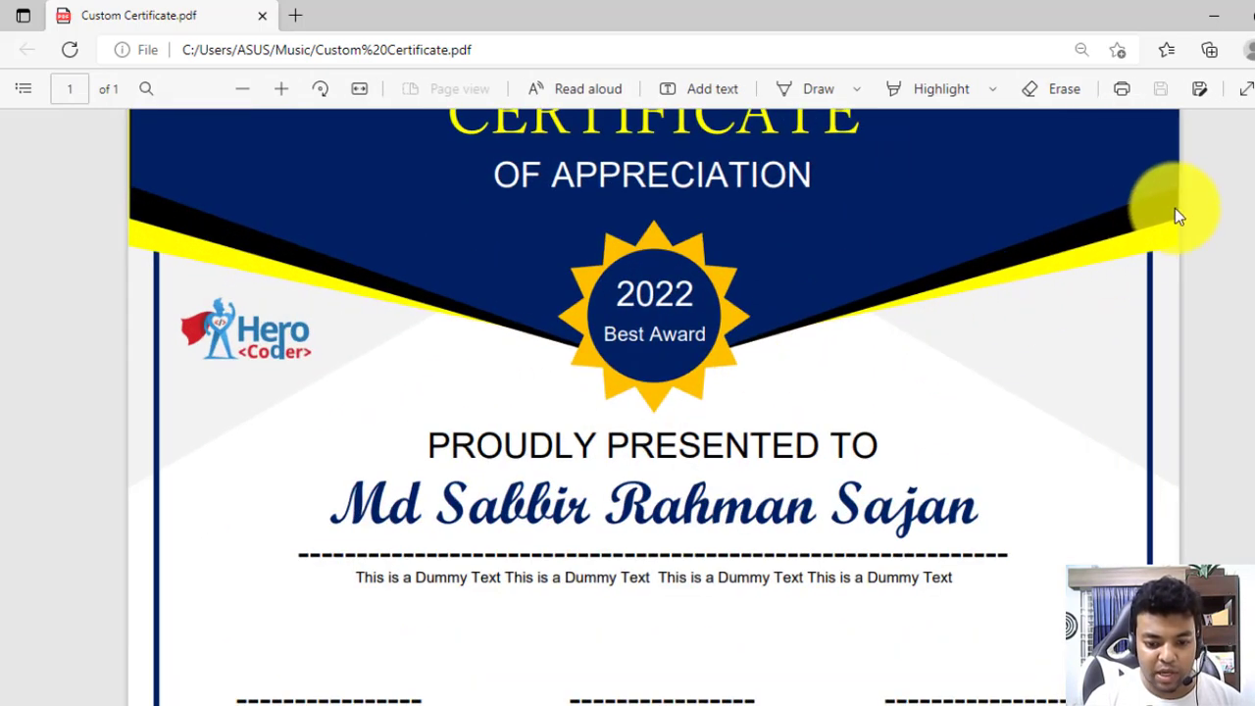
{"action": "scroll", "coordinate": [1182, 208], "scroll_direction": "up", "scroll_amount": 4}
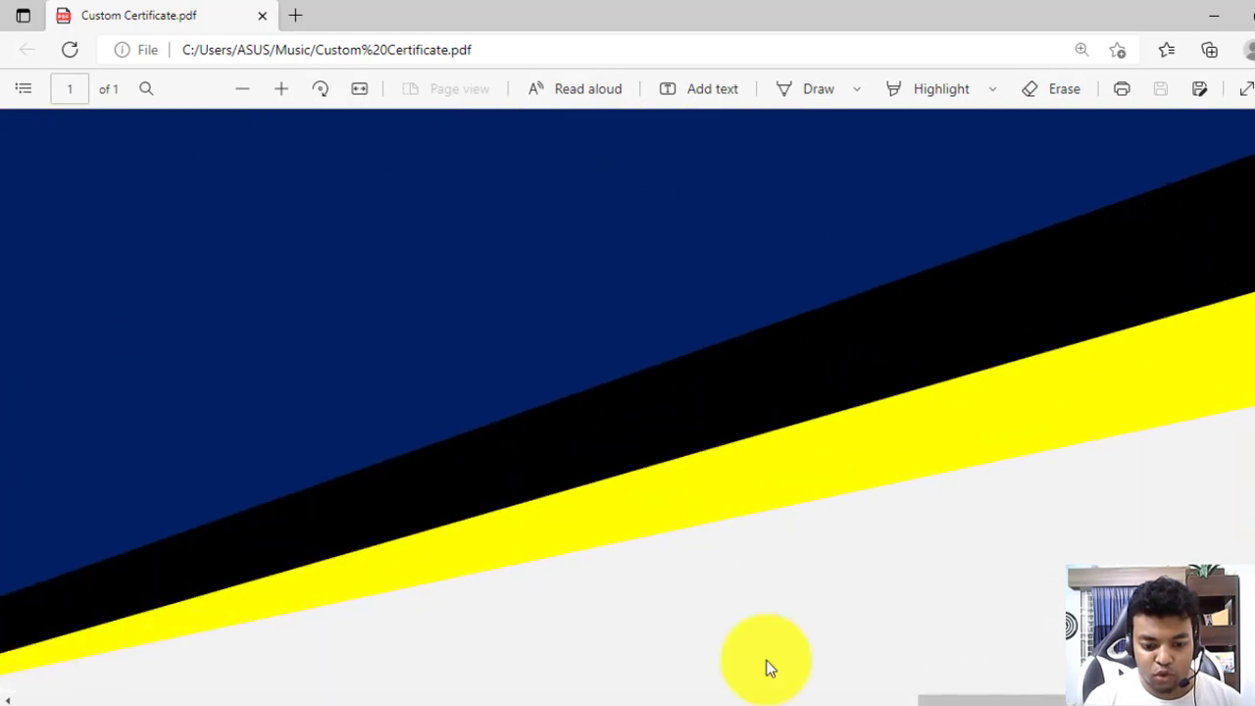
{"action": "scroll", "coordinate": [1000, 673], "scroll_direction": "right", "scroll_amount": 2}
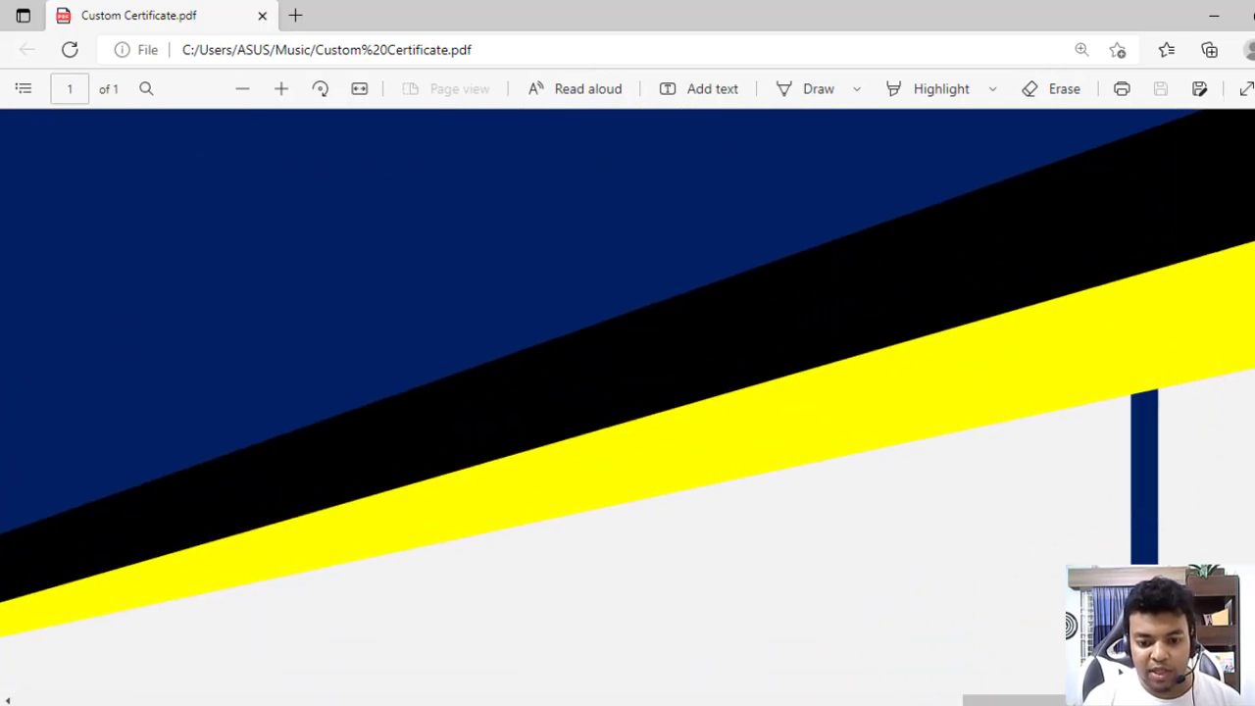
{"action": "scroll", "coordinate": [774, 476], "scroll_direction": "down", "scroll_amount": 5}
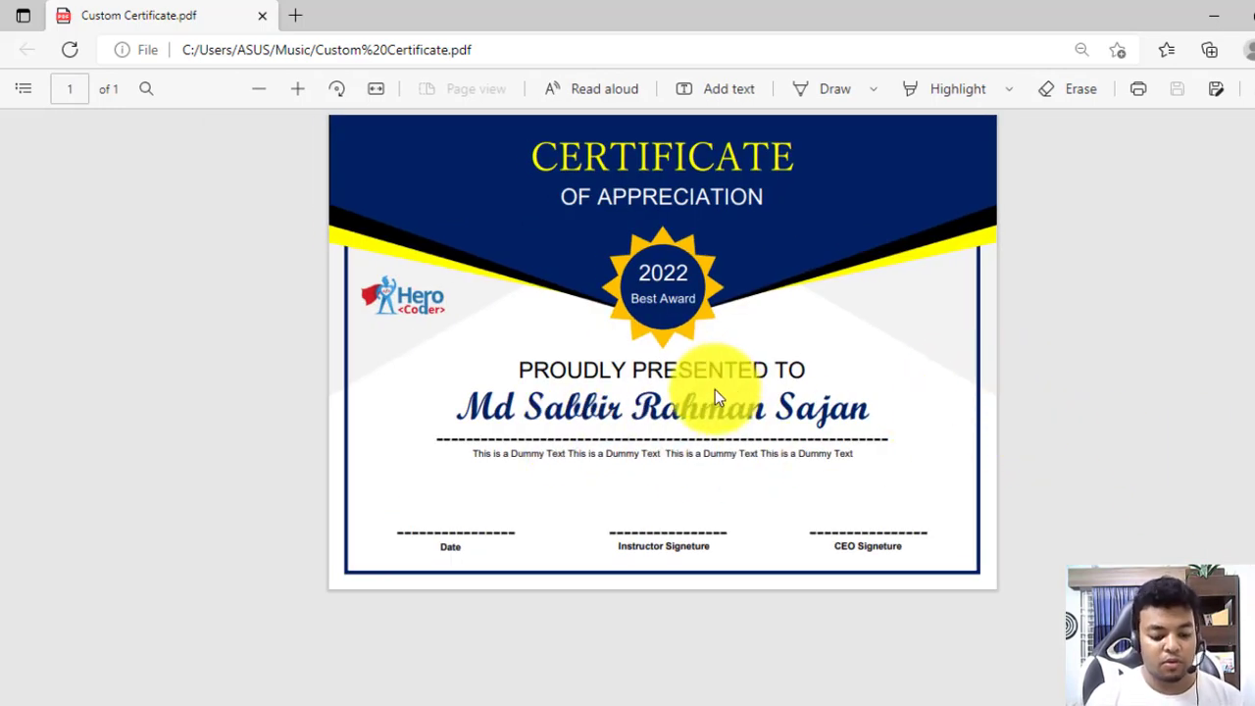
Preview the PDF's print dialog, cancel it, and return to Word
{"action": "key", "text": "ctrl+p"}
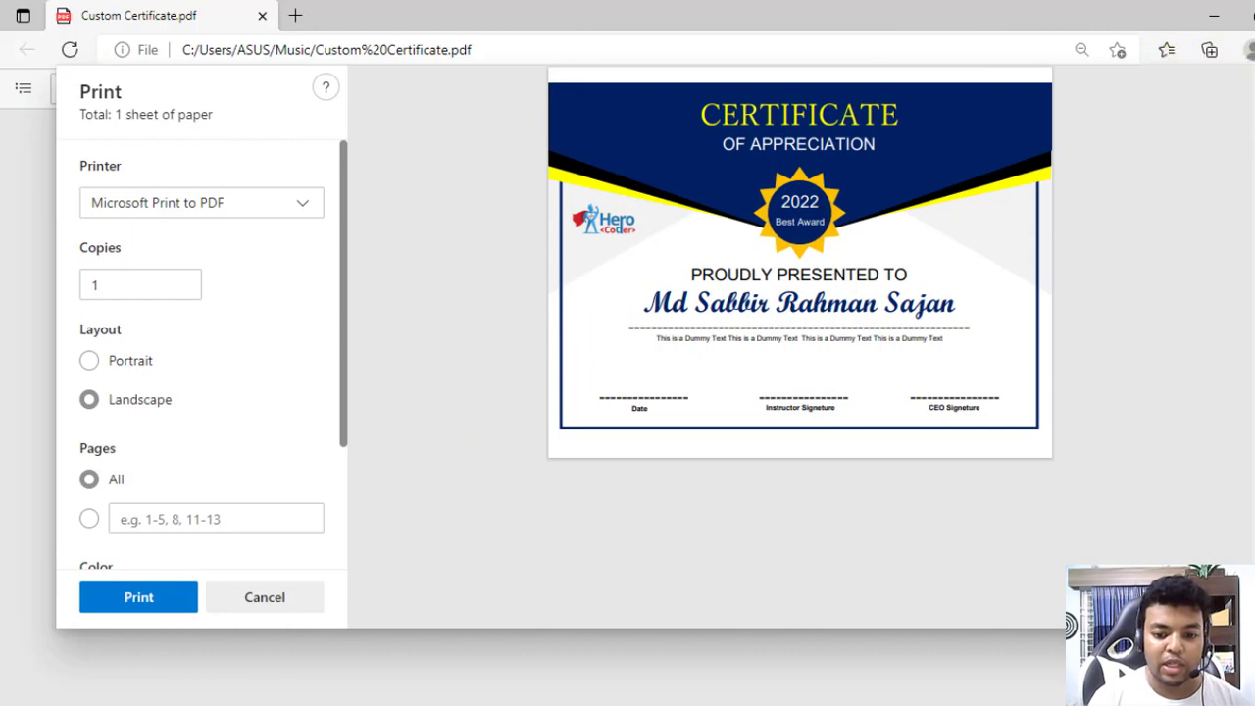
{"action": "left_click", "coordinate": [265, 599]}
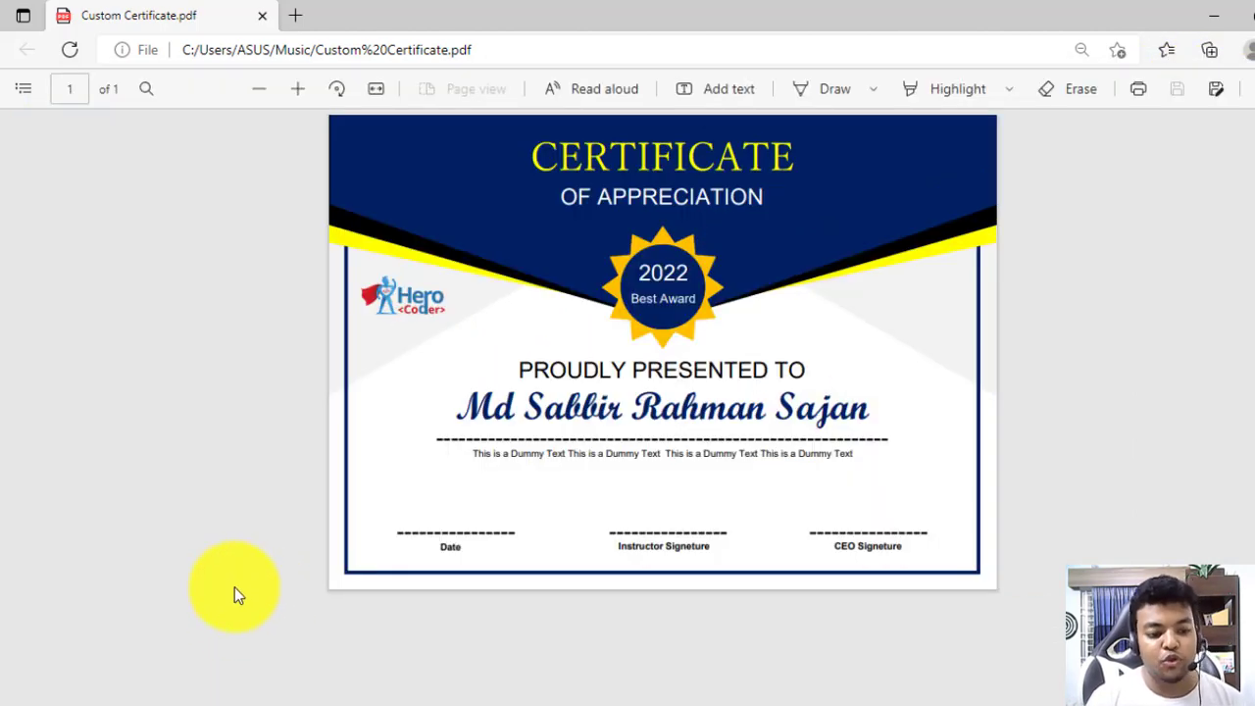
{"action": "key", "text": "alt+Tab"}
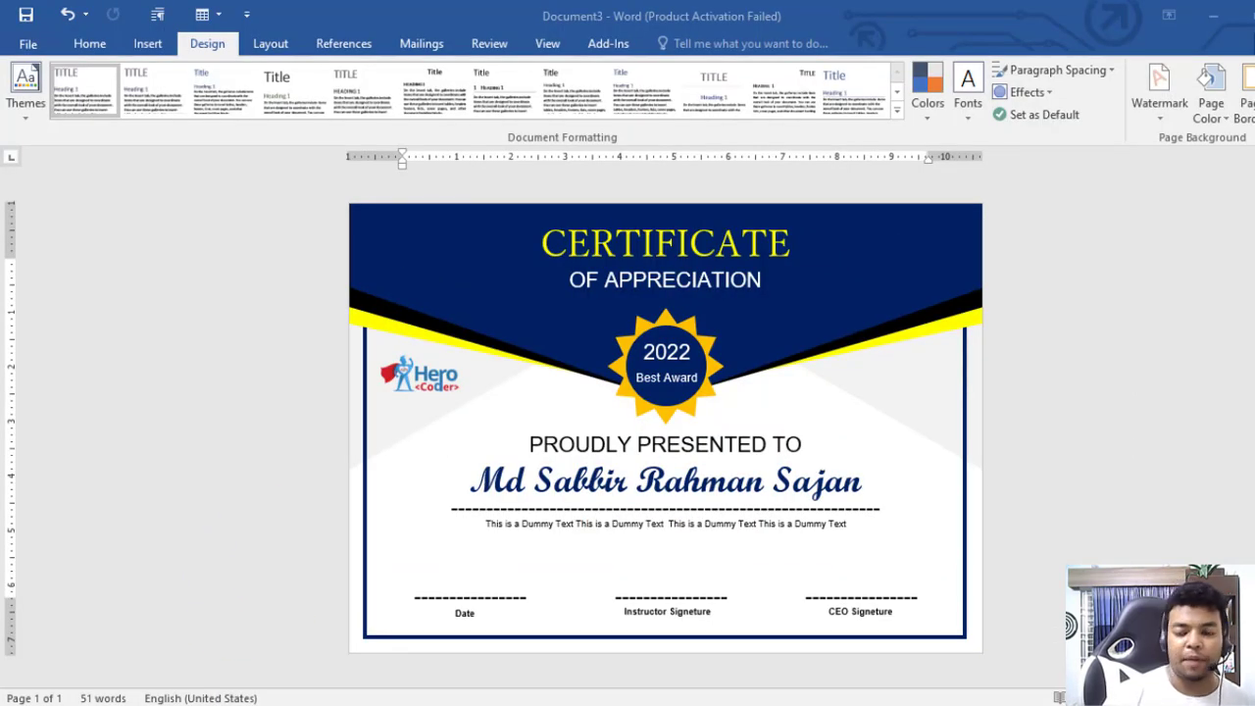